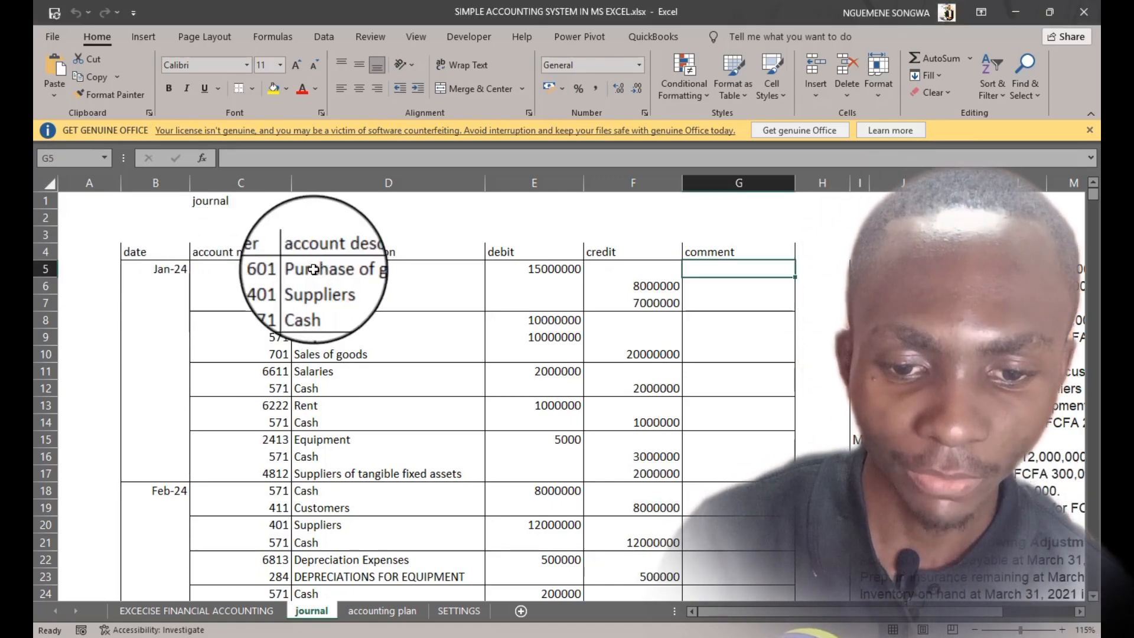
Browse the journal, accounting plan and SETTINGS sheets to review the workbook's existing setup
left_click(355, 271)
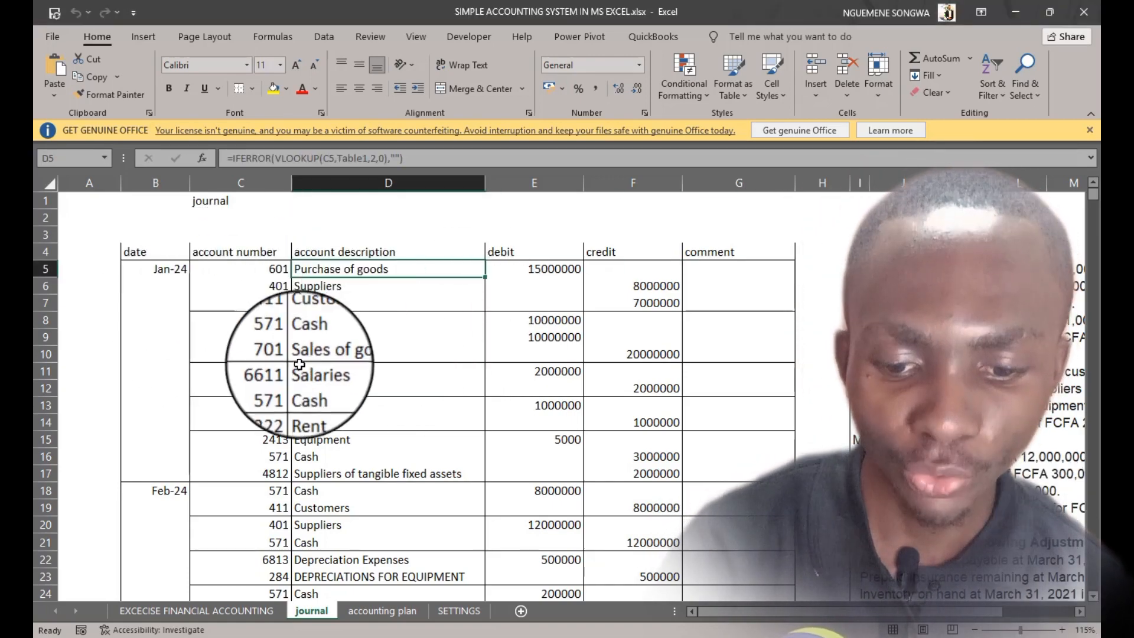
left_click(393, 612)
scroll(336, 401, "up", 4)
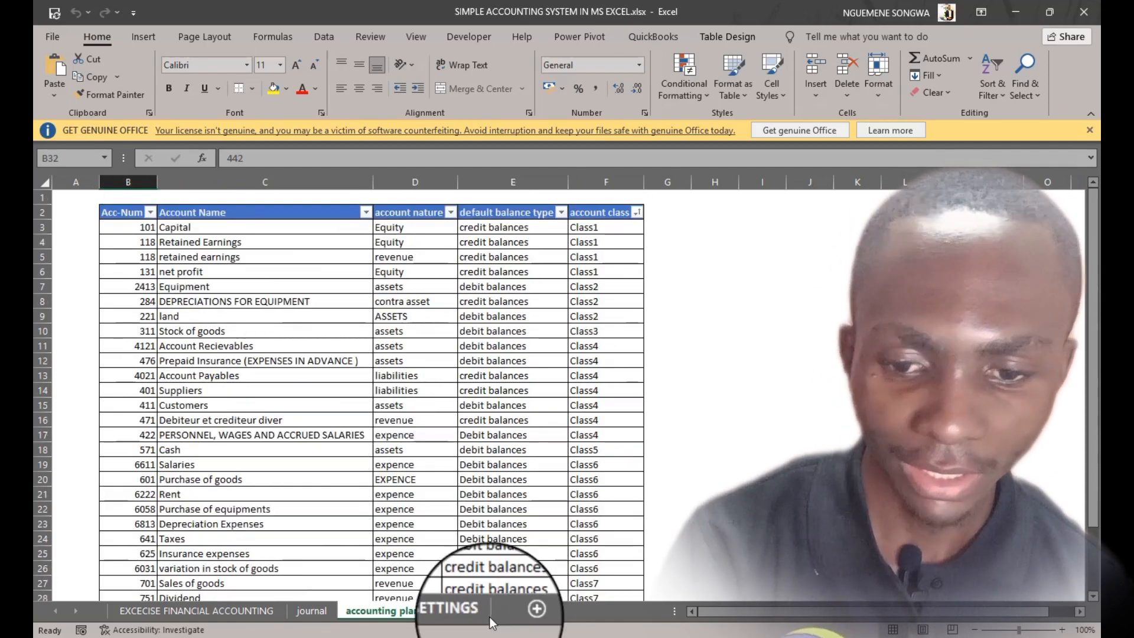
left_click(459, 610)
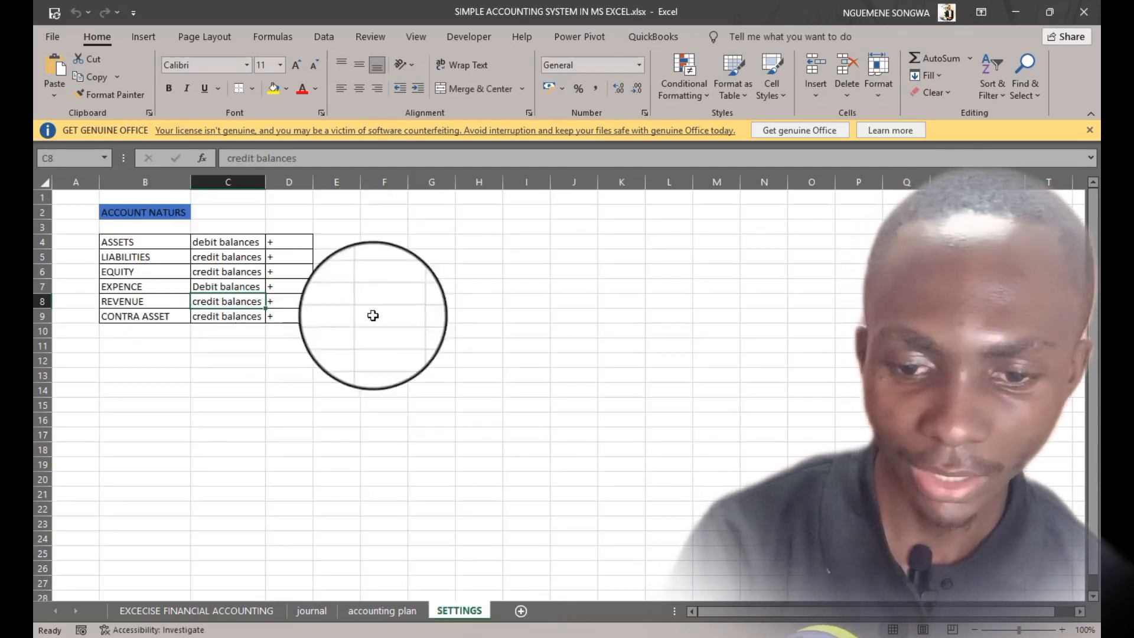
left_click(381, 611)
left_click(302, 615)
scroll(354, 491, "down", 4)
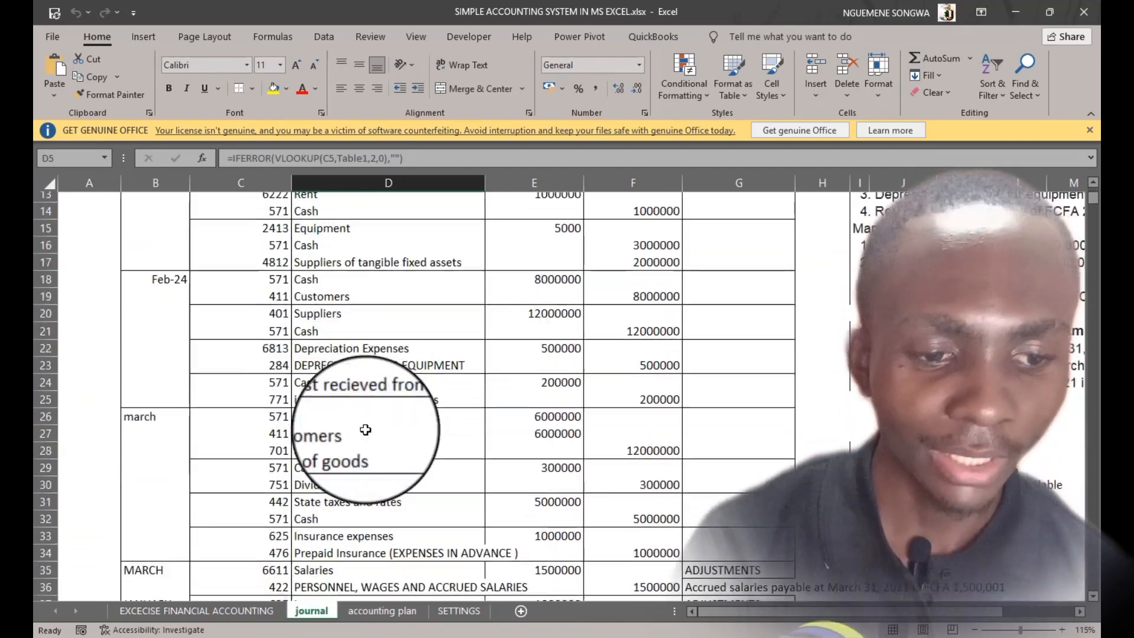
scroll(366, 430, "up", 4)
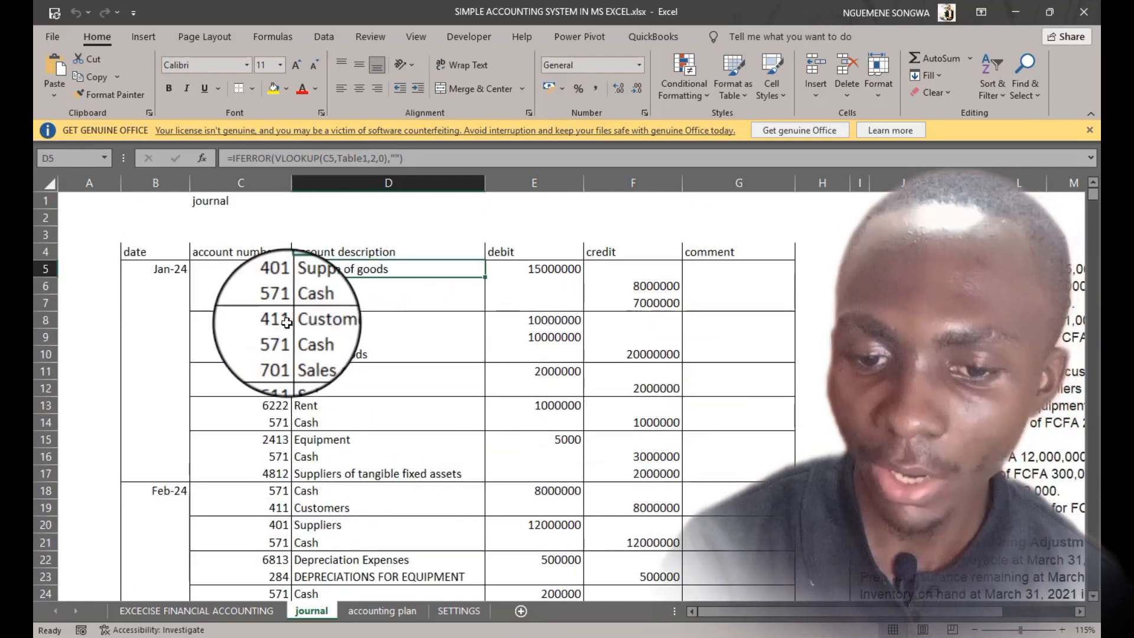
scroll(461, 488, "down", 9)
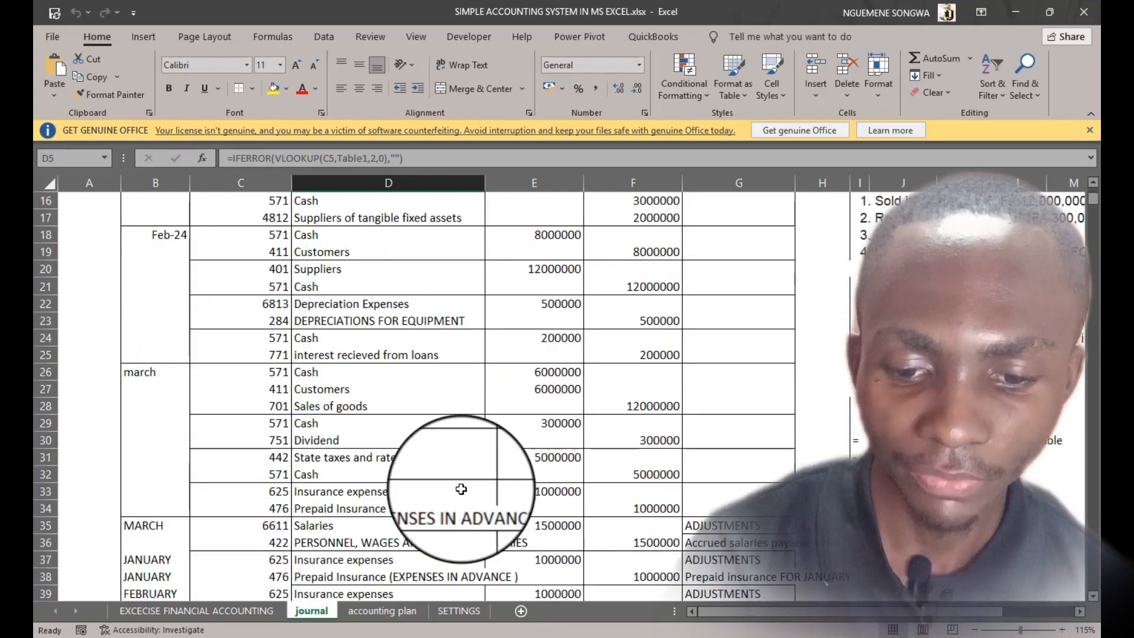
scroll(461, 489, "up", 5)
scroll(461, 489, "up", 4)
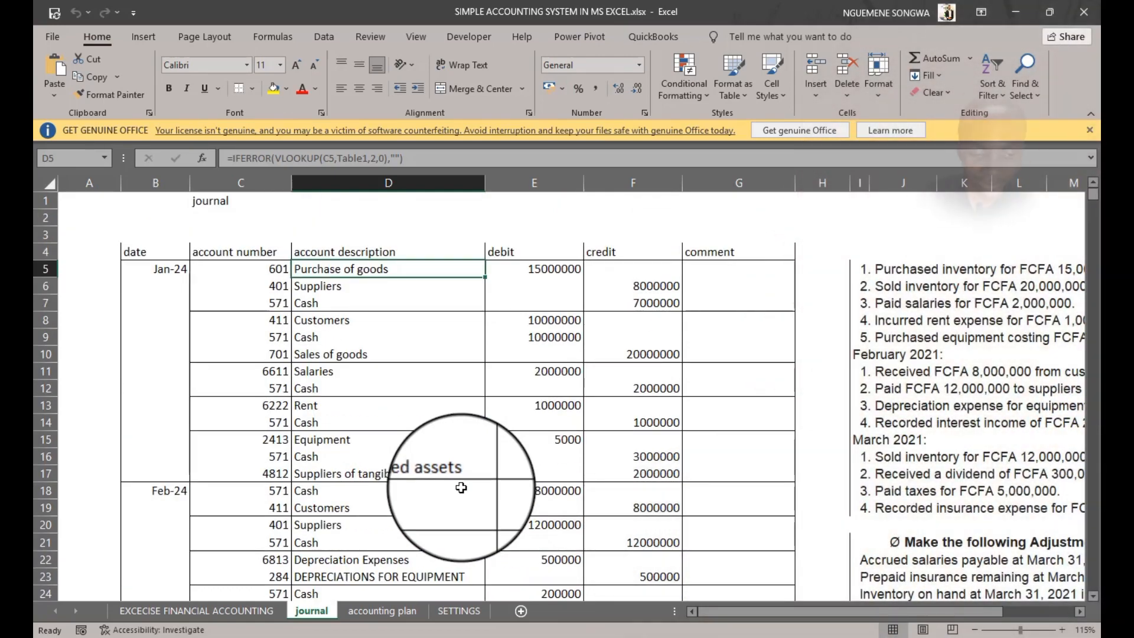
Scroll across the journal sheet to read the exercise's list of transactions beside the entries
left_click_drag(792, 611, 862, 611)
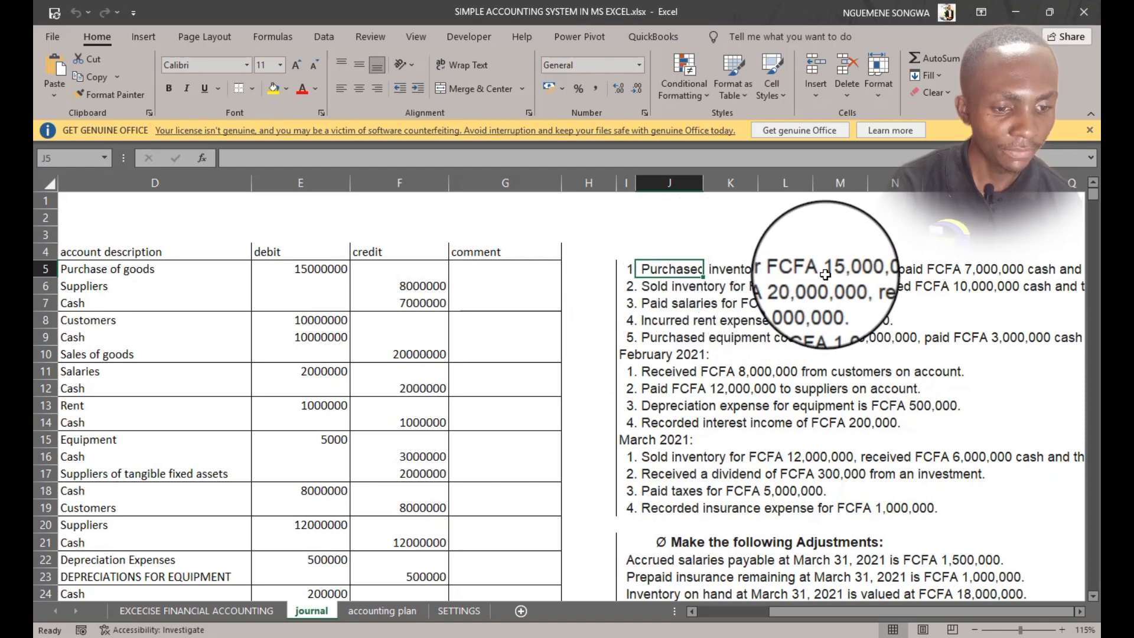
left_click(1079, 610)
left_click(1080, 610)
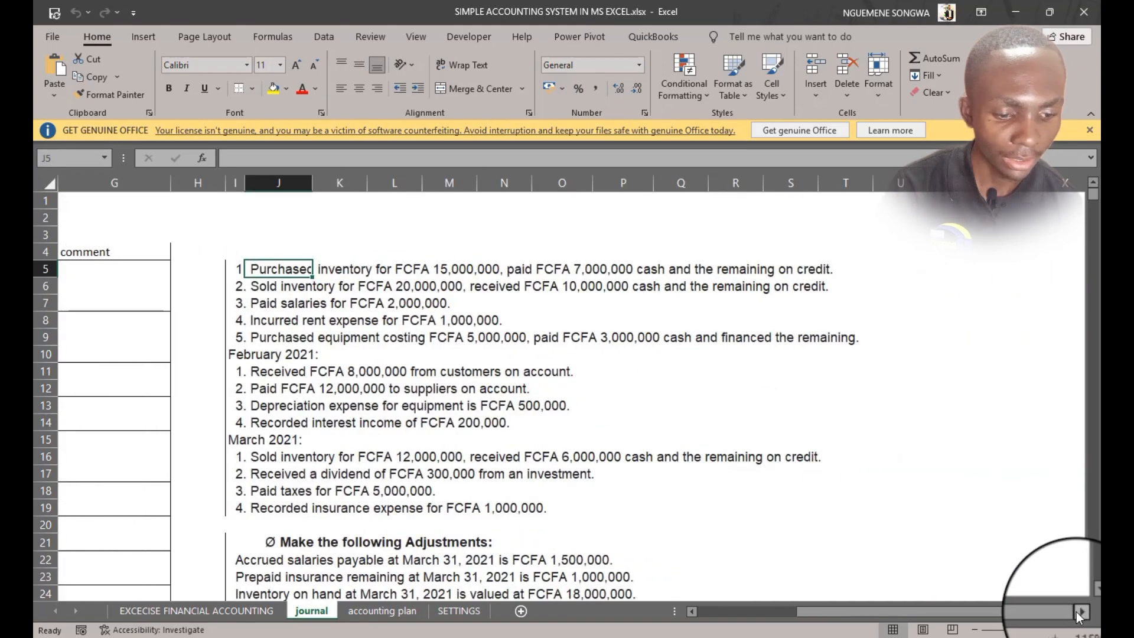
left_click_drag(997, 611, 733, 597)
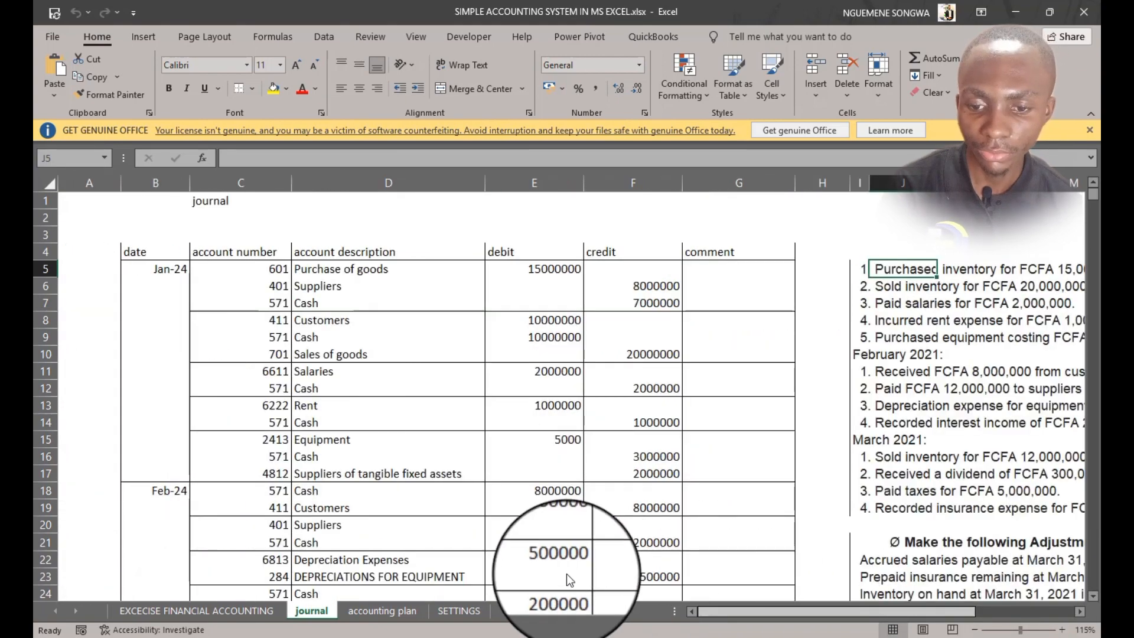
Check the January journal entries' account numbers and amounts against the listed transactions
left_click(277, 269)
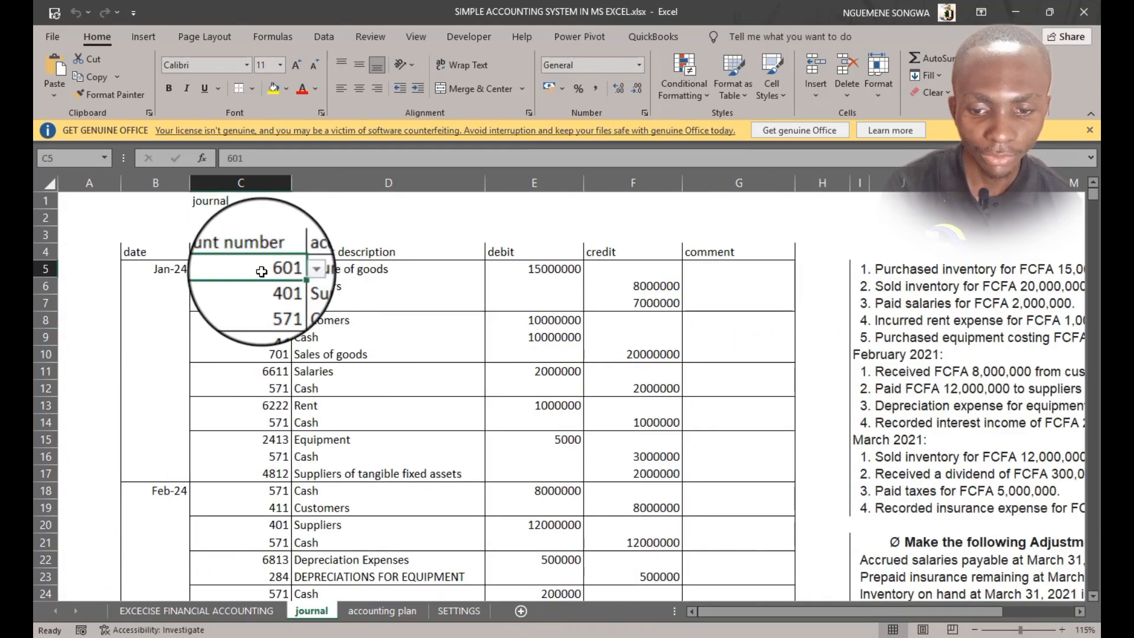
left_click(267, 286)
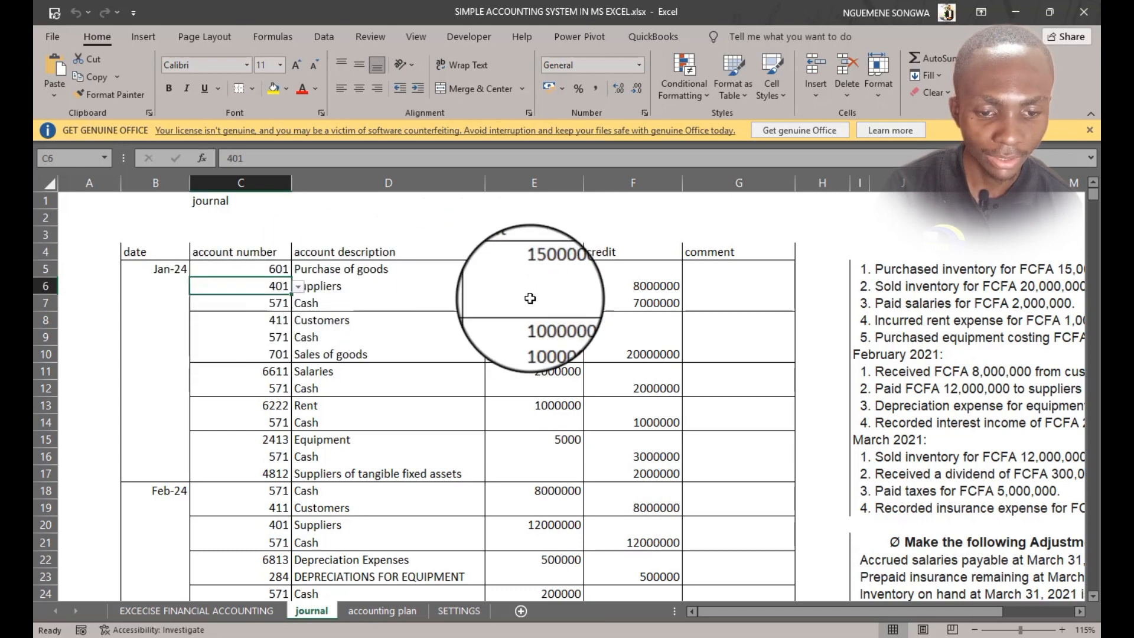
left_click(268, 303)
left_click(625, 304)
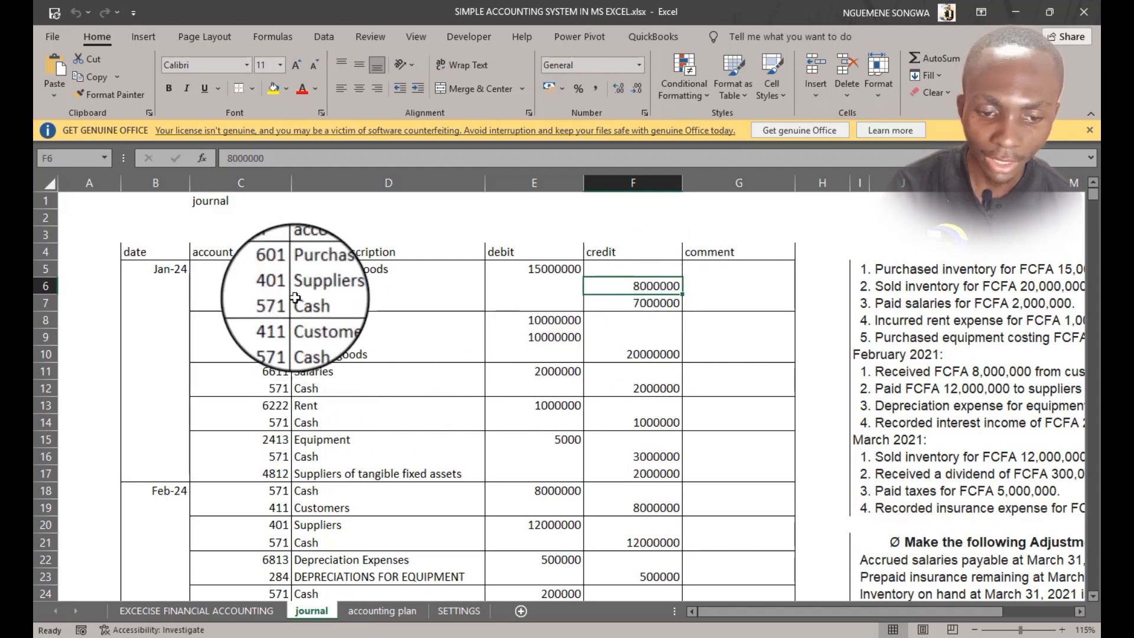
left_click_drag(895, 289, 281, 281)
left_click(251, 320)
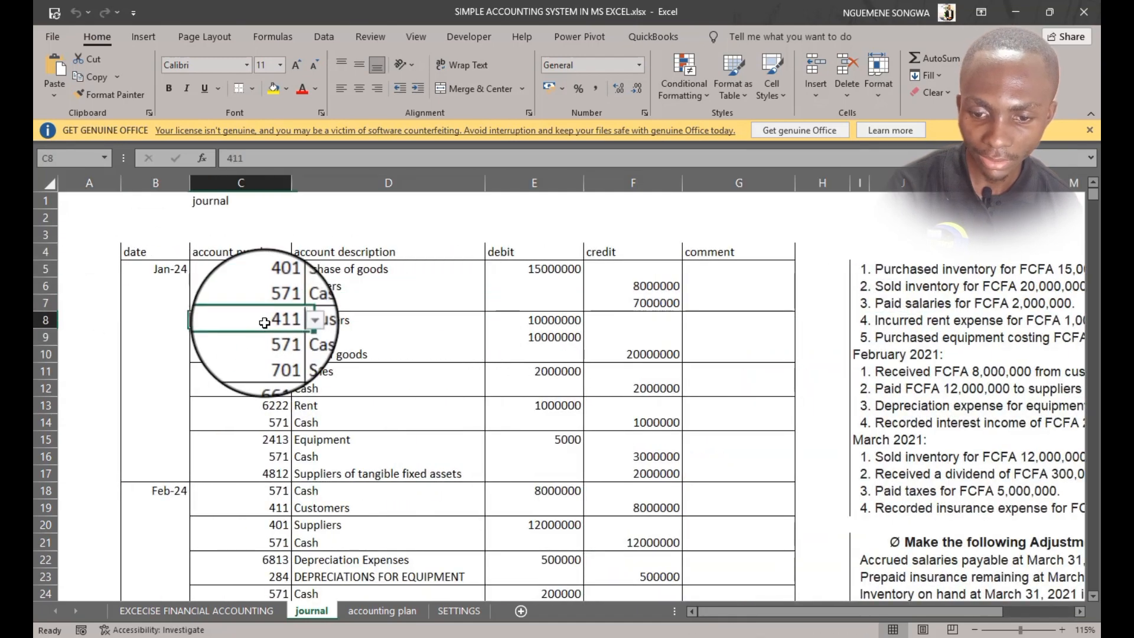
left_click(663, 354)
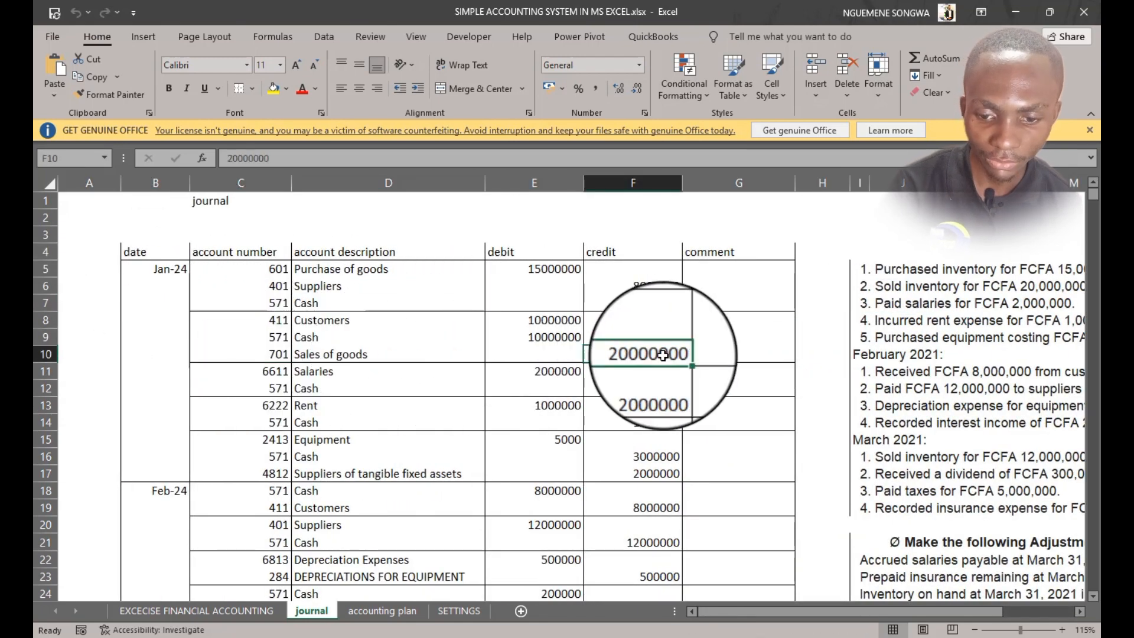
left_click(277, 335)
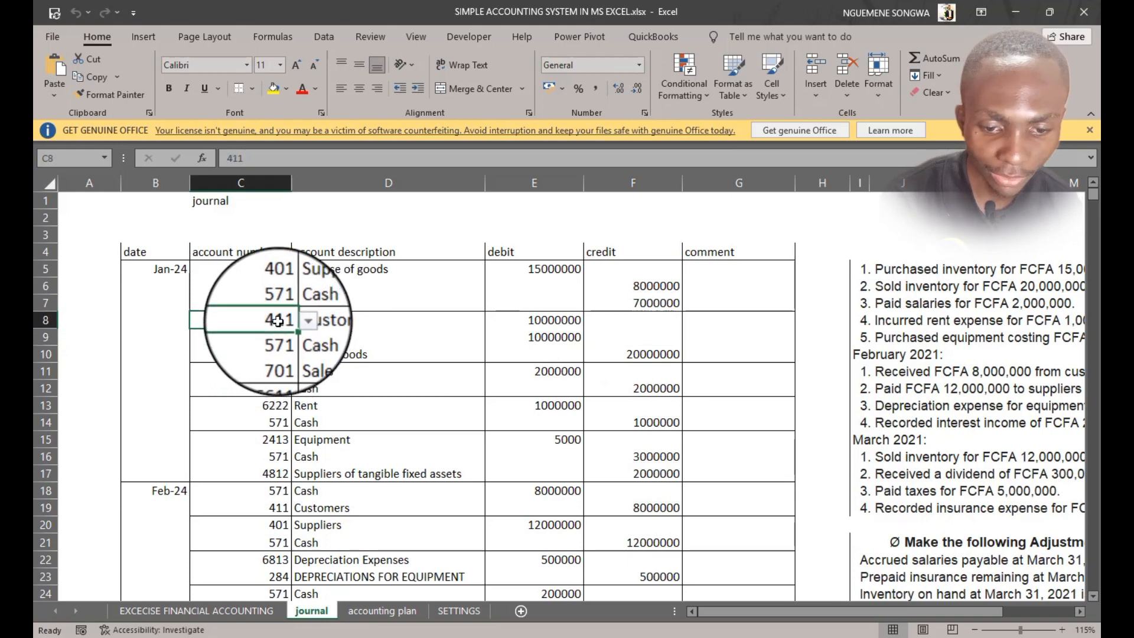
scroll(505, 419, "down", 1)
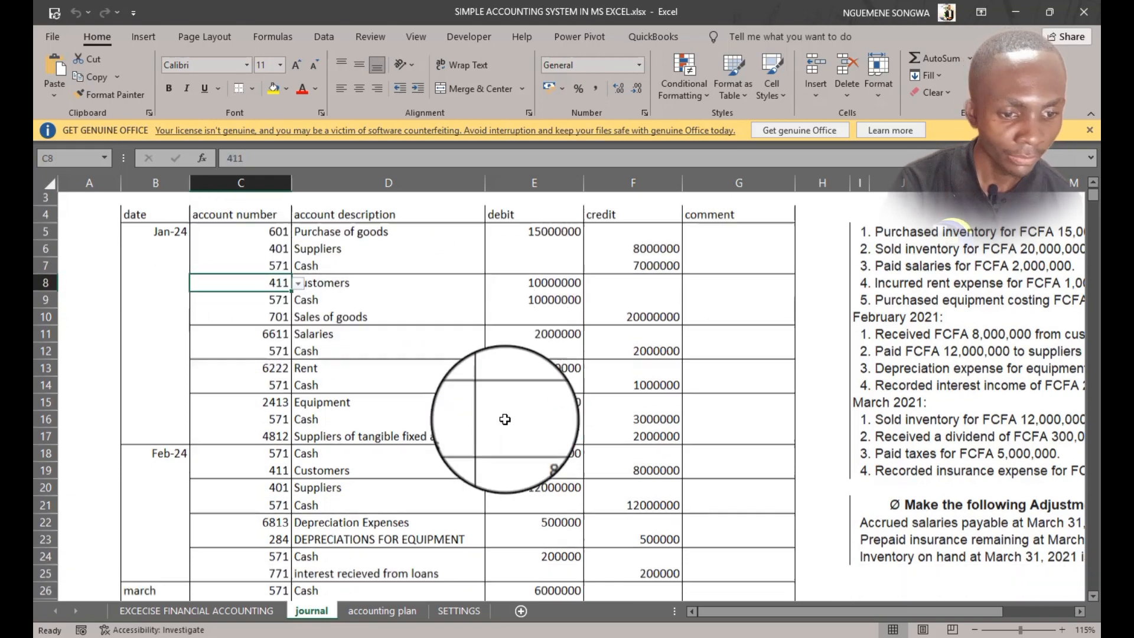
left_click_drag(880, 258, 1007, 254)
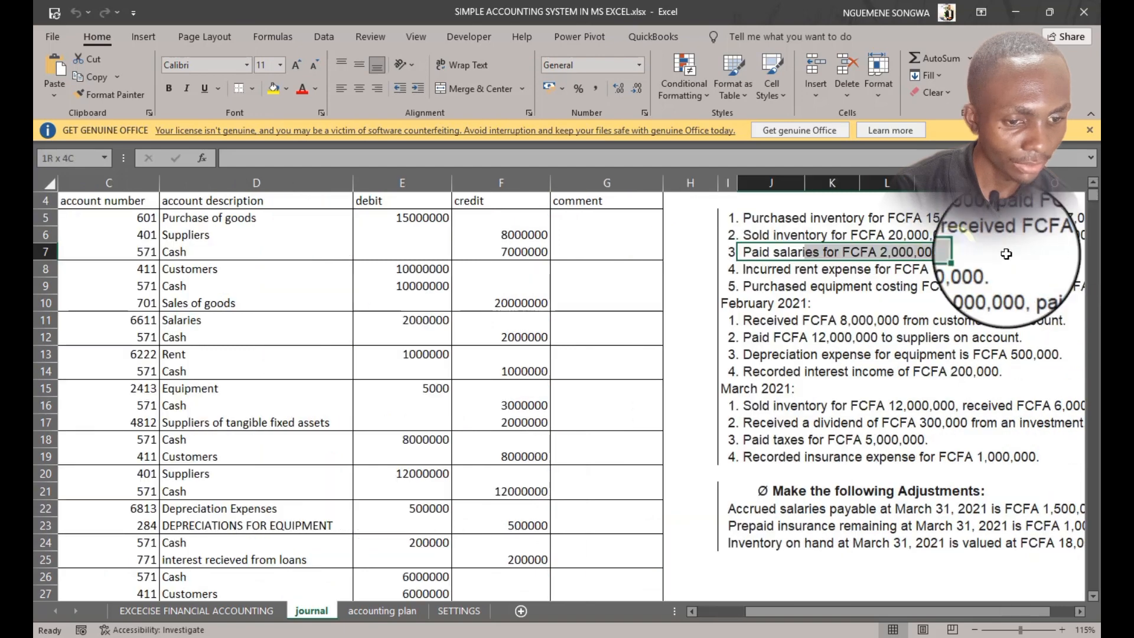
left_click_drag(504, 421, 48, 419)
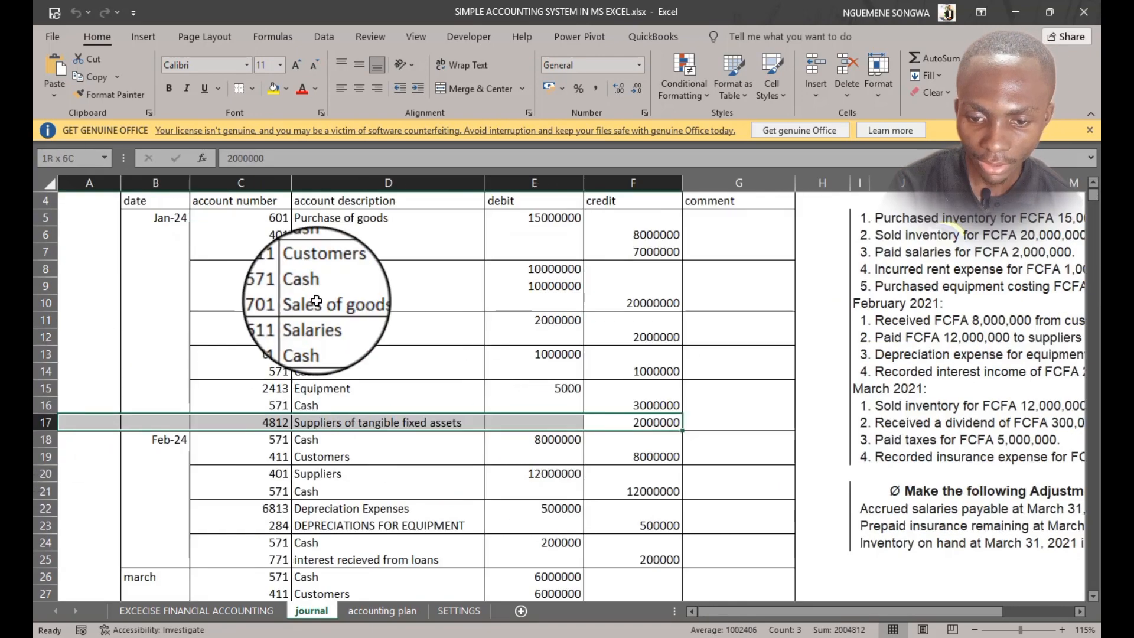
scroll(328, 290, "up", 1)
left_click(264, 352)
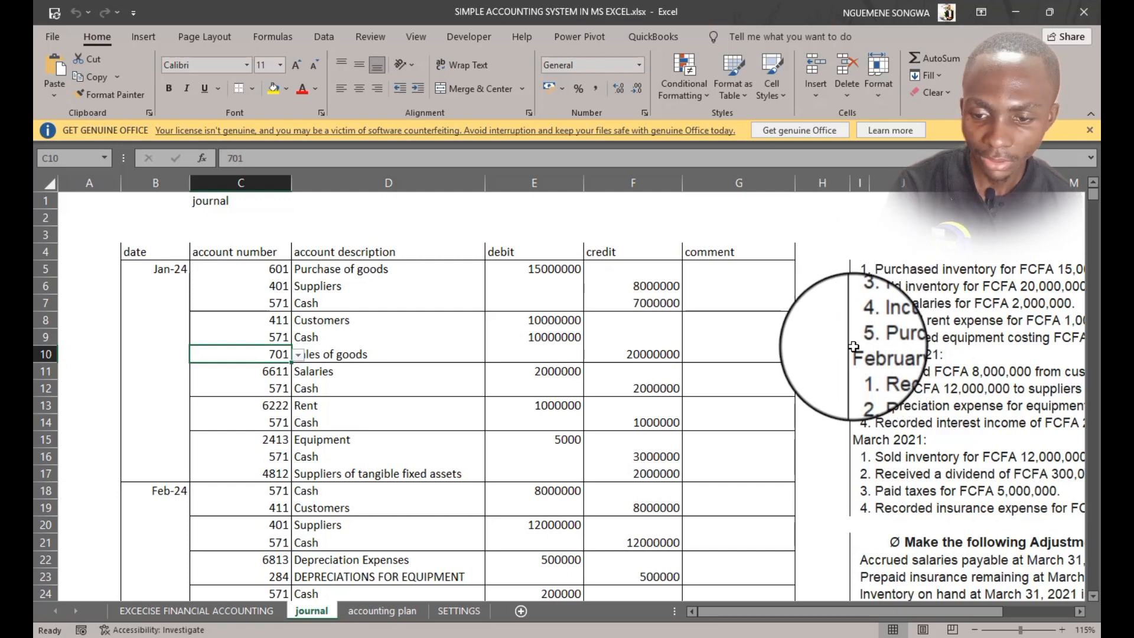
left_click_drag(158, 286, 158, 473)
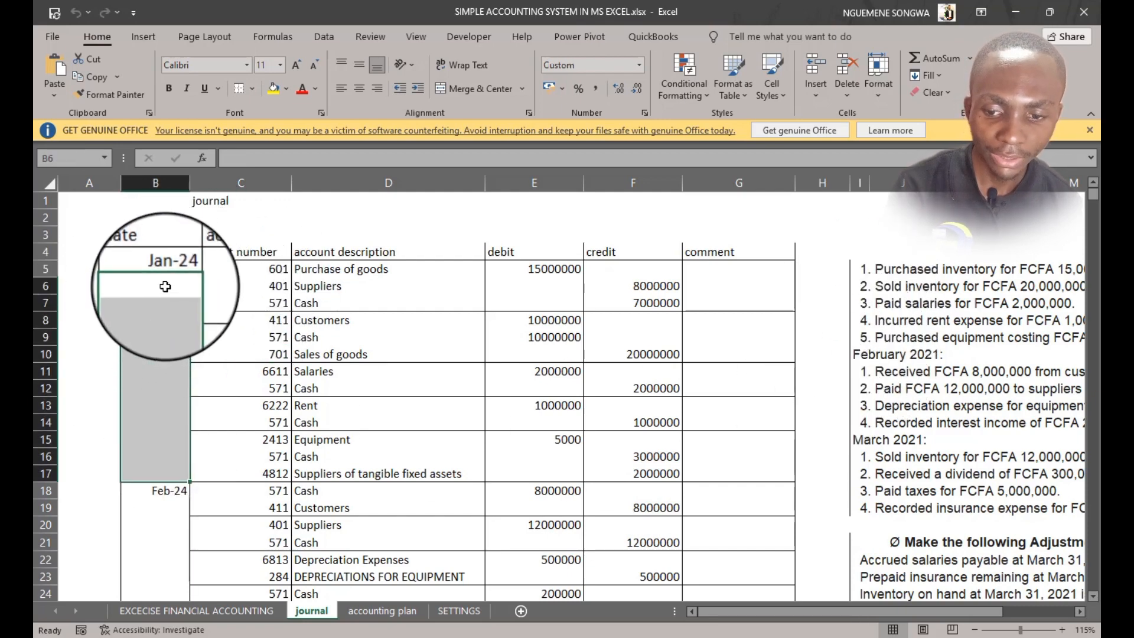
left_click_drag(166, 286, 180, 473)
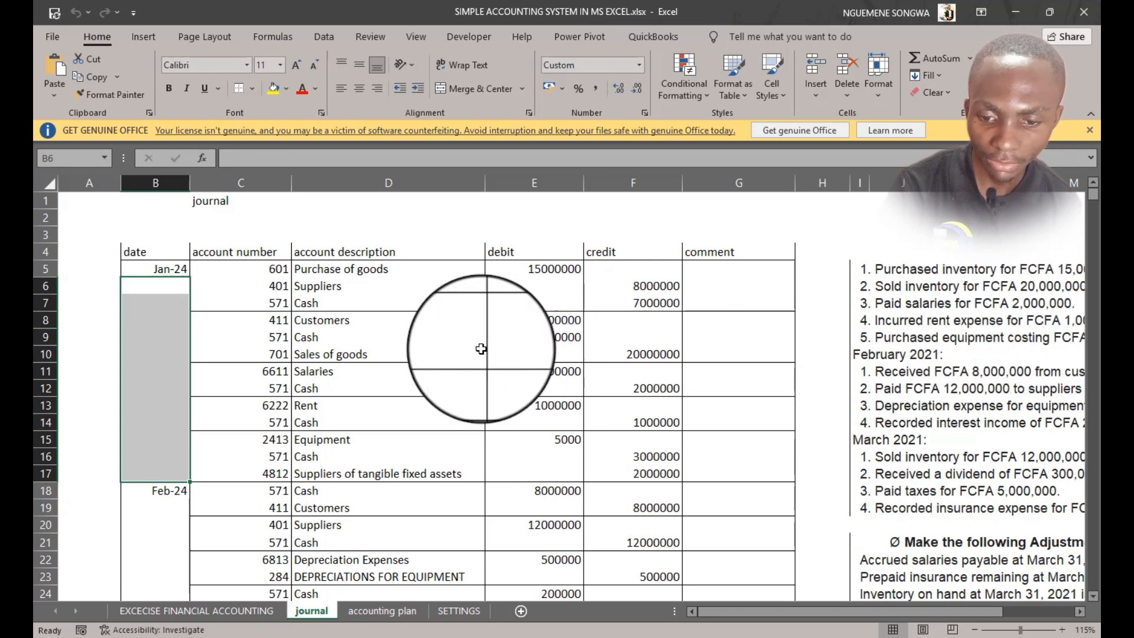
left_click(267, 372)
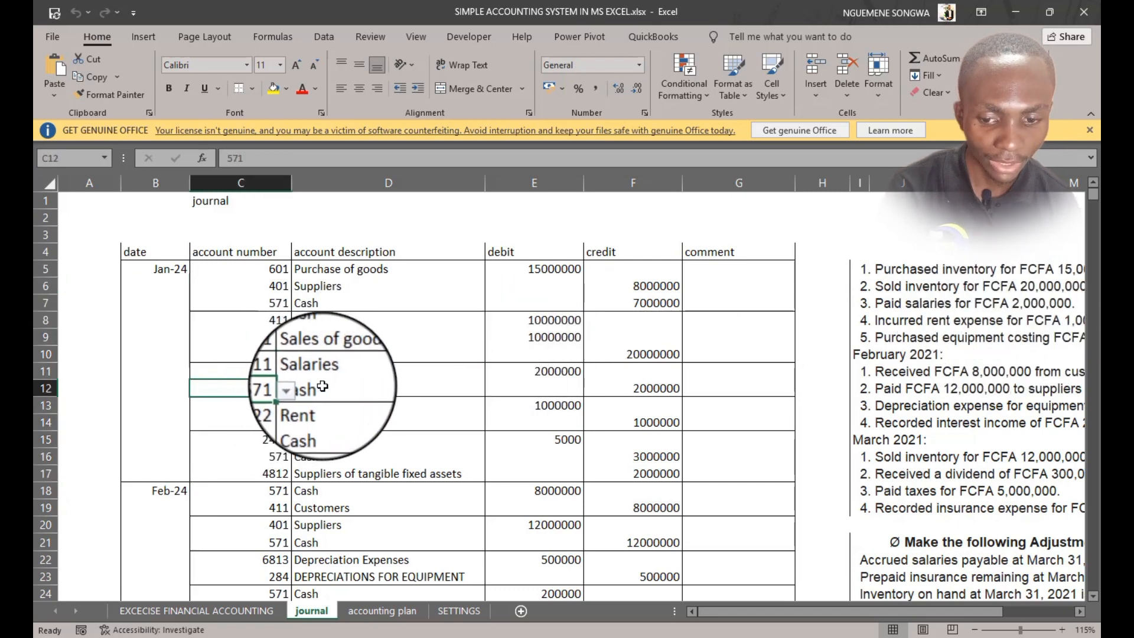
Inspect the account-number dropdown and the salary entry's description and amounts in the January entries
key("Up")
left_click(299, 372)
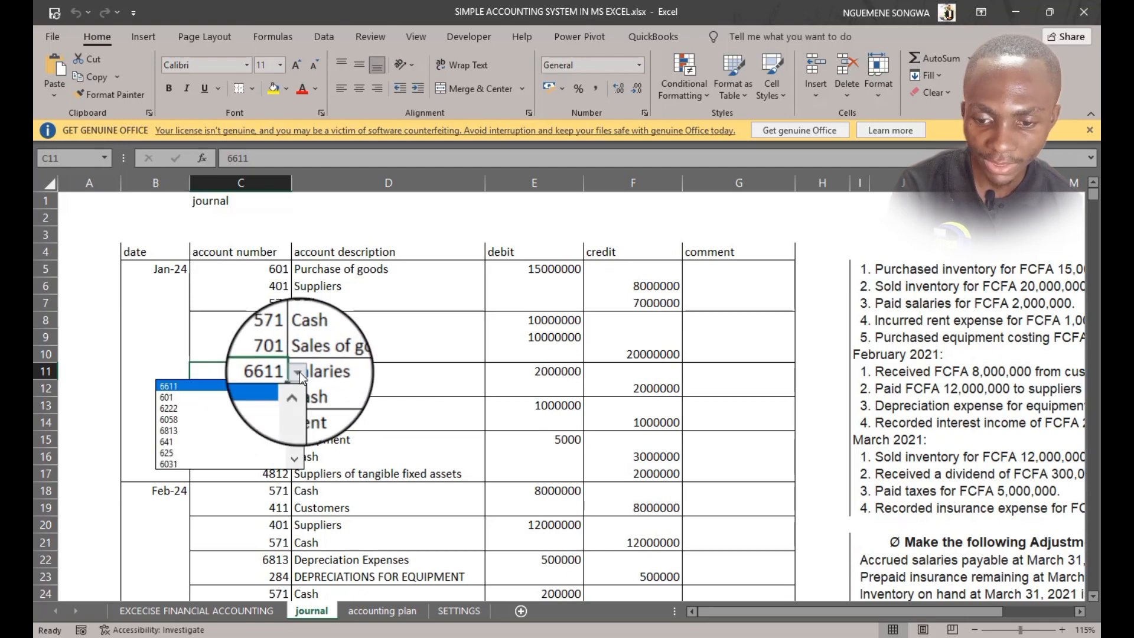
left_click(299, 372)
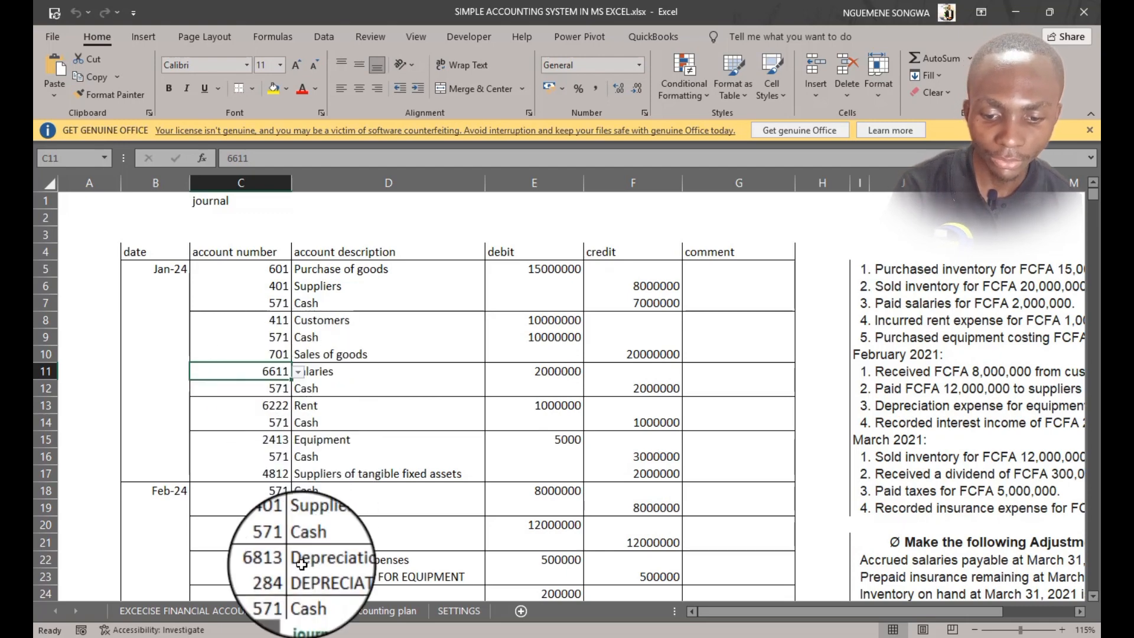
left_click(384, 610)
left_click(313, 610)
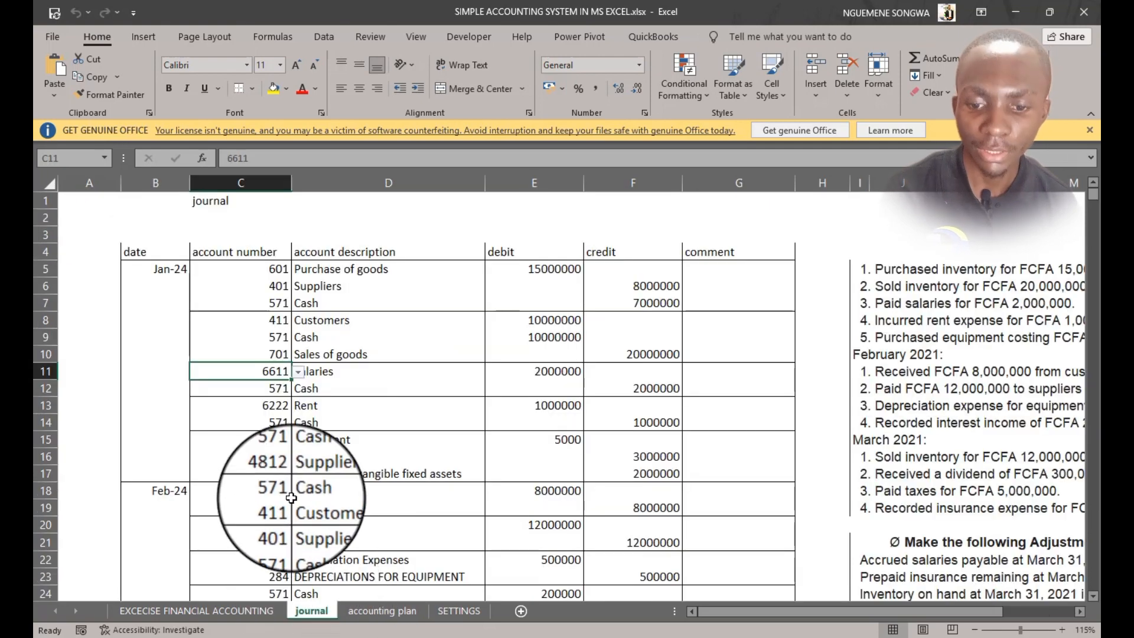
left_click(343, 372)
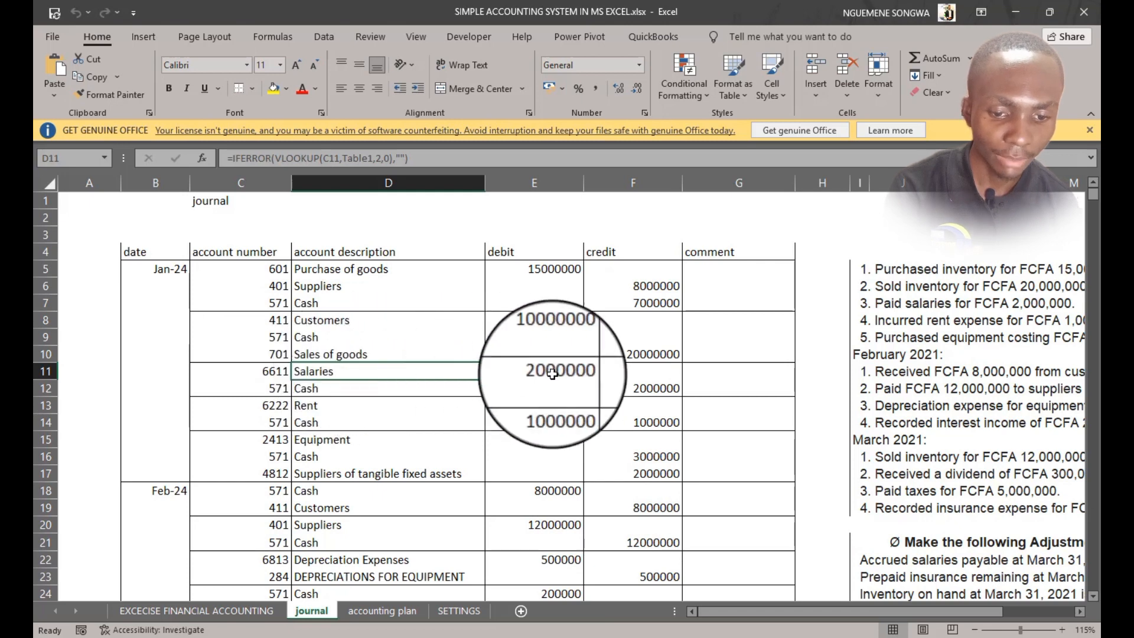
left_click(665, 388)
left_click(745, 366)
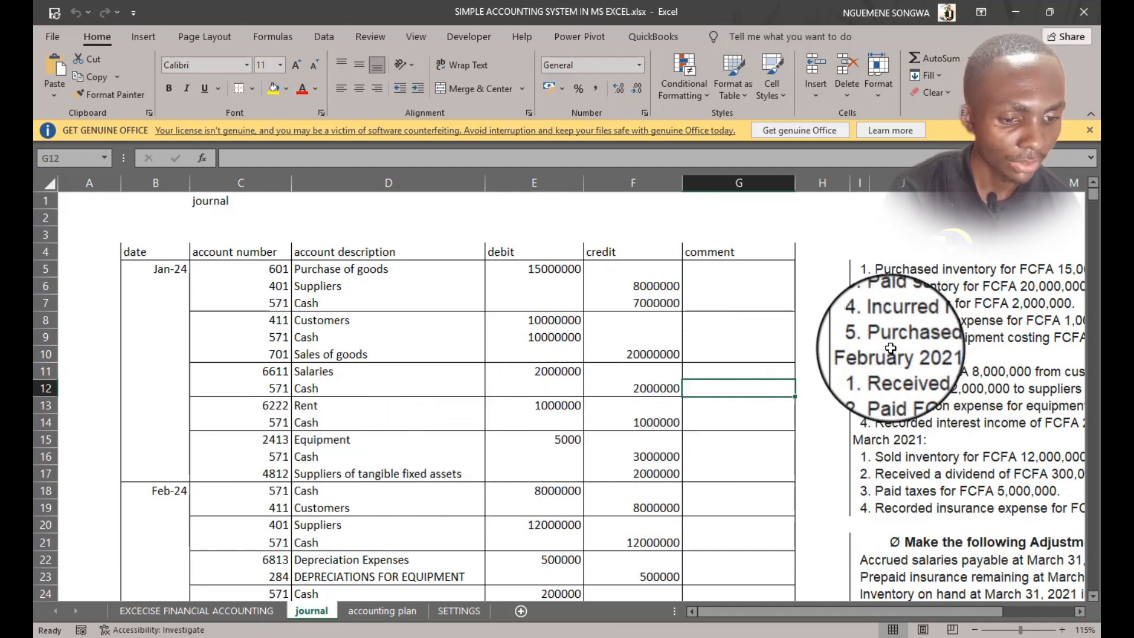
Correct the equipment purchase debit in row 15 to 5000000
left_click_drag(892, 341, 50, 333)
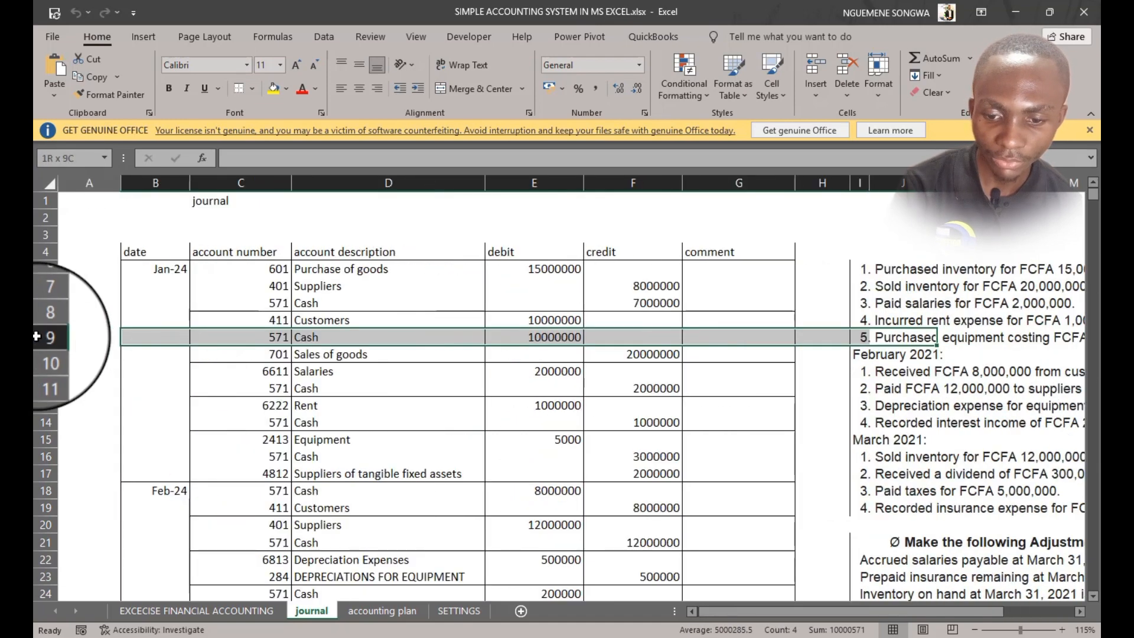
left_click(268, 444)
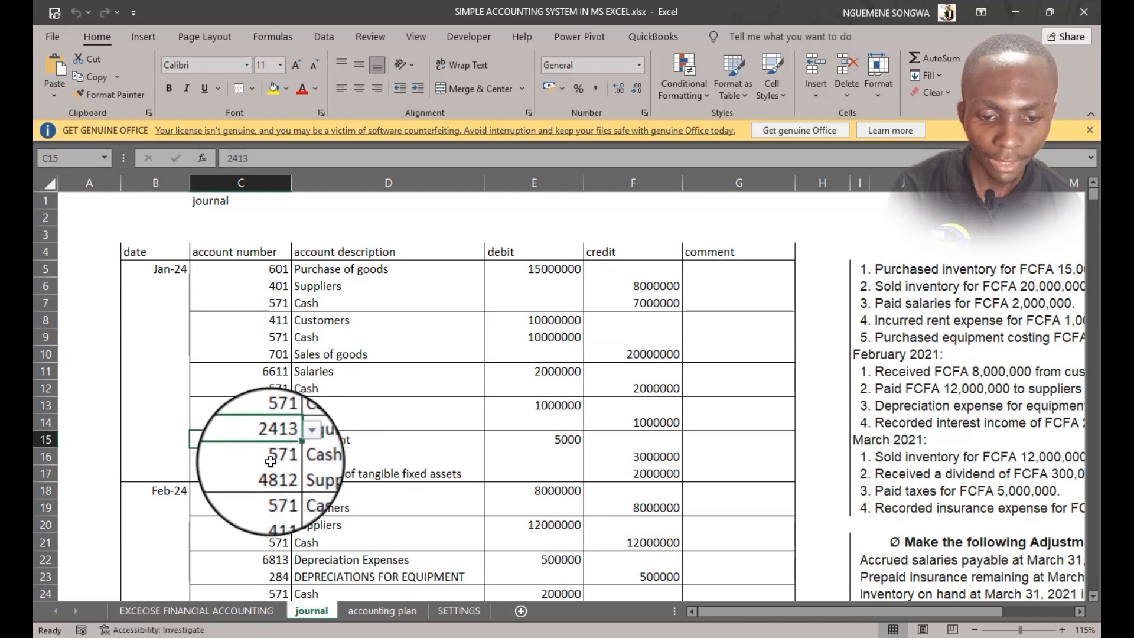
left_click(558, 440)
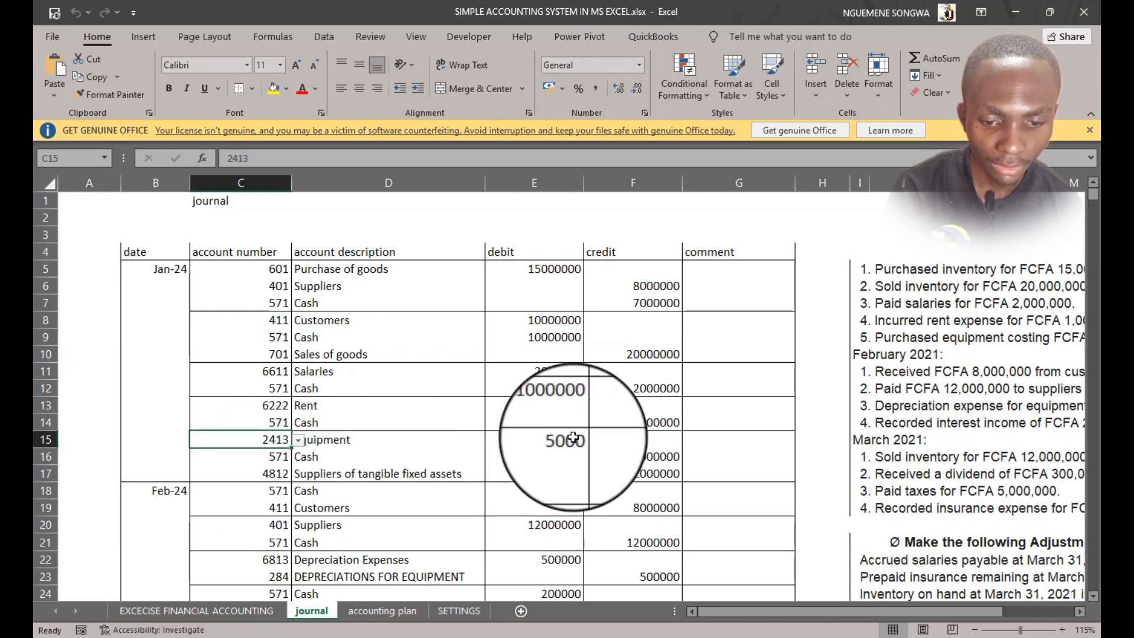
left_click(264, 157)
left_click(264, 160)
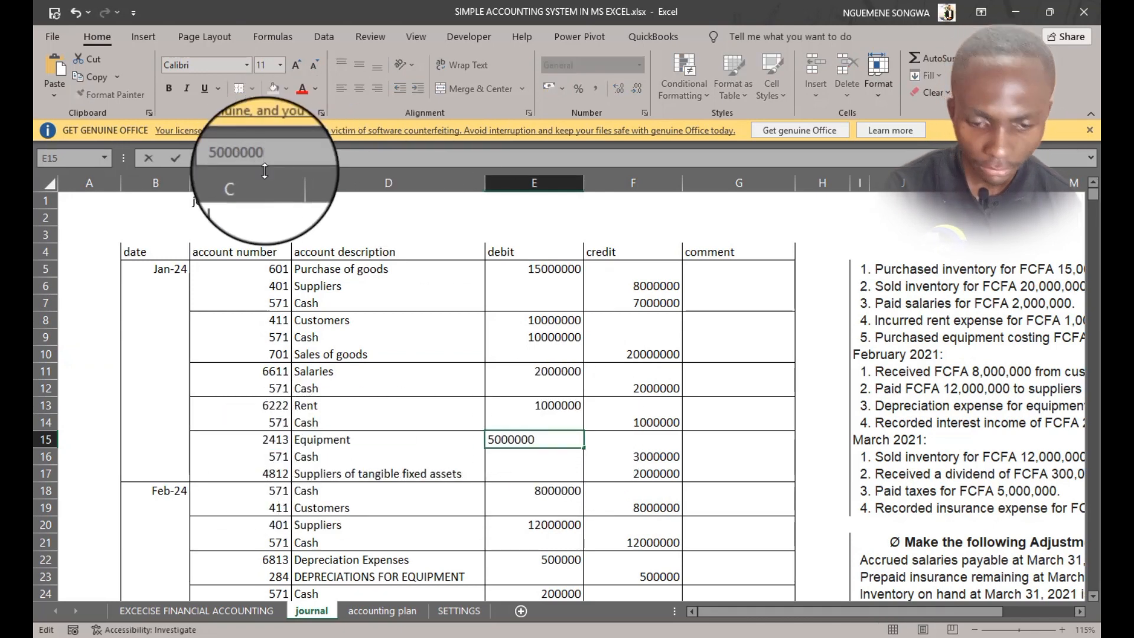
key("Tab")
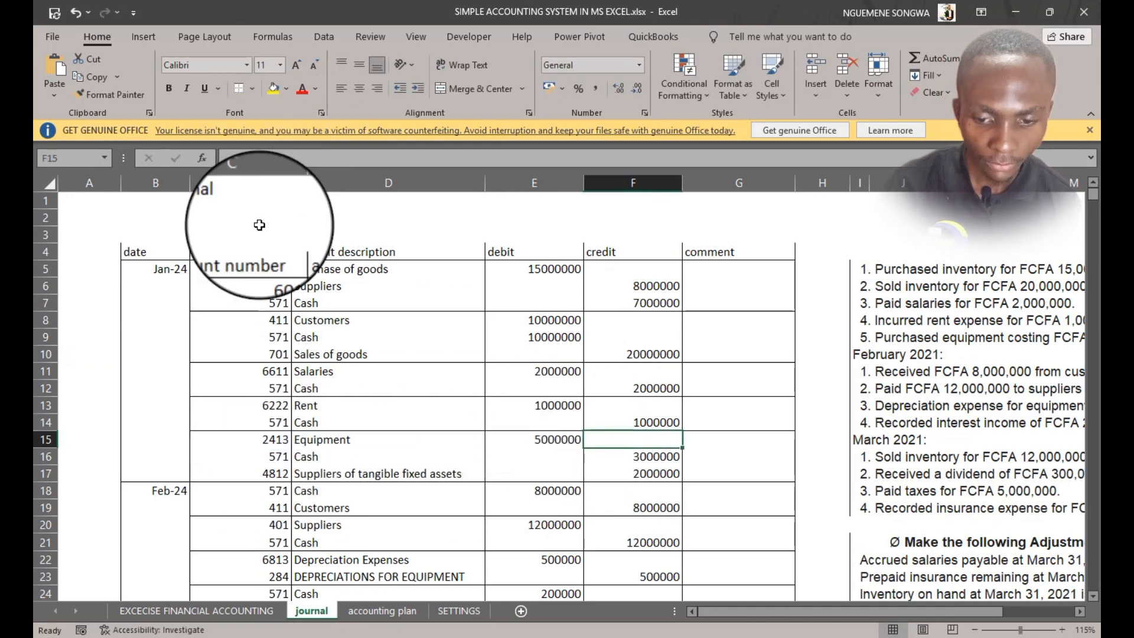
Scroll right to reread the exercise transactions next to the journal
left_click(660, 455)
left_click(1080, 611)
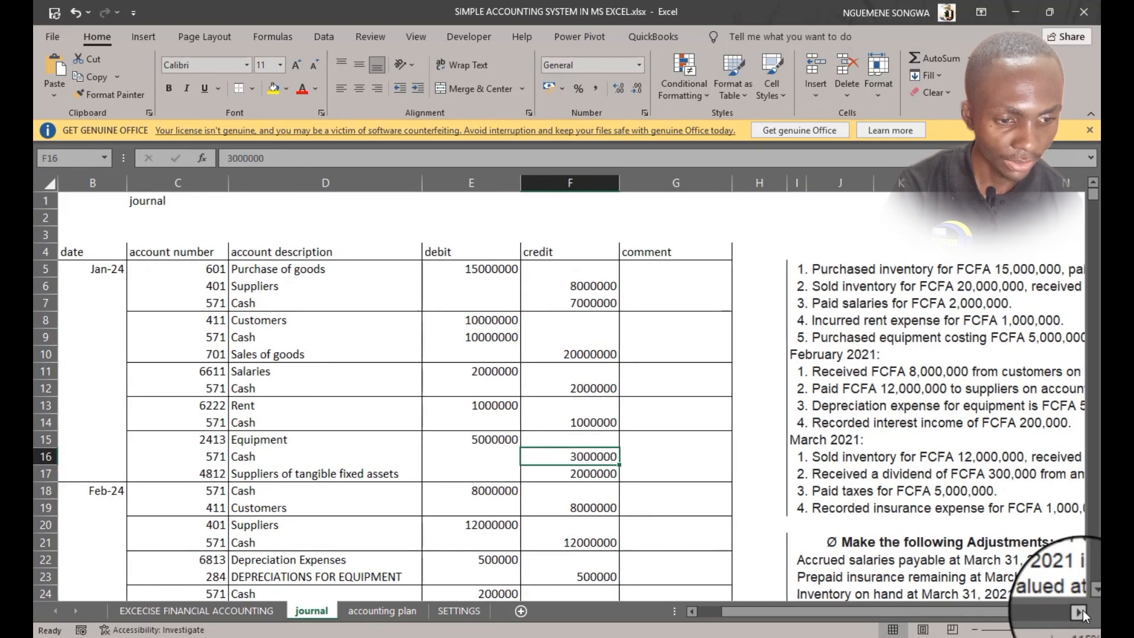
left_click(1081, 611)
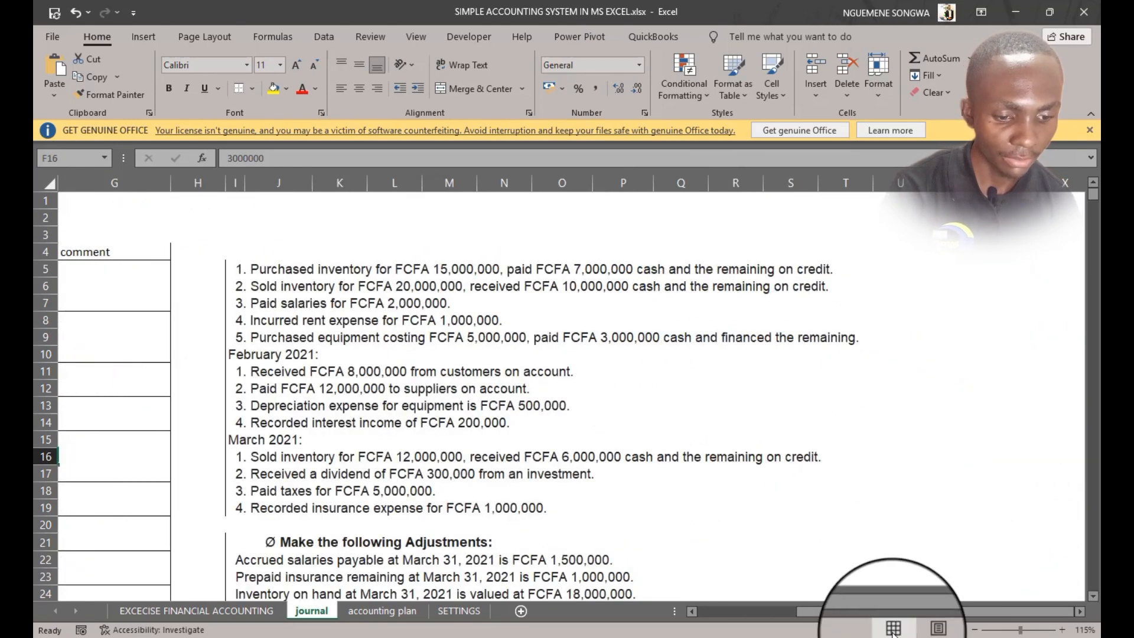
Check the January sales entry and the February receipt from customers entry against the listed exercise transactions
left_click_drag(902, 611, 680, 594)
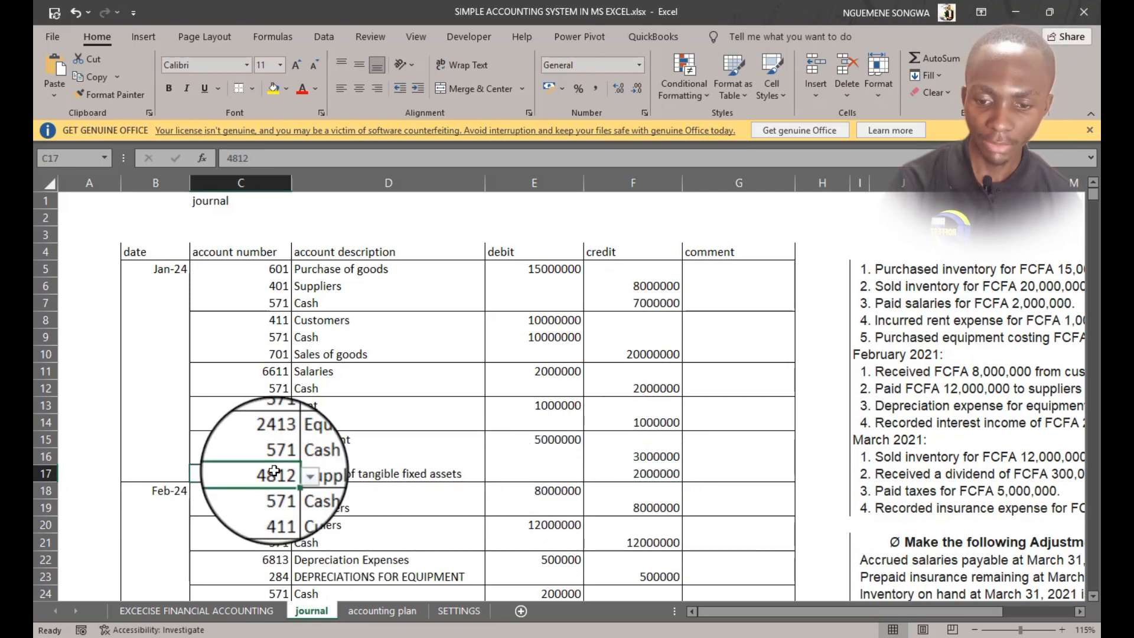
scroll(275, 470, "down", 1)
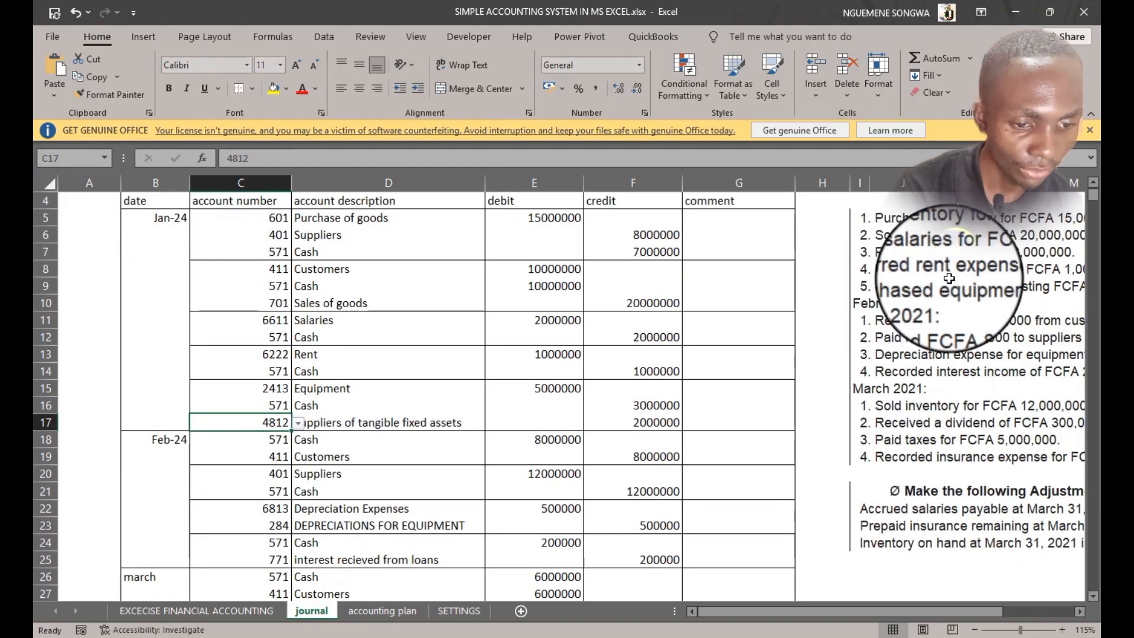
left_click_drag(881, 320, 1054, 325)
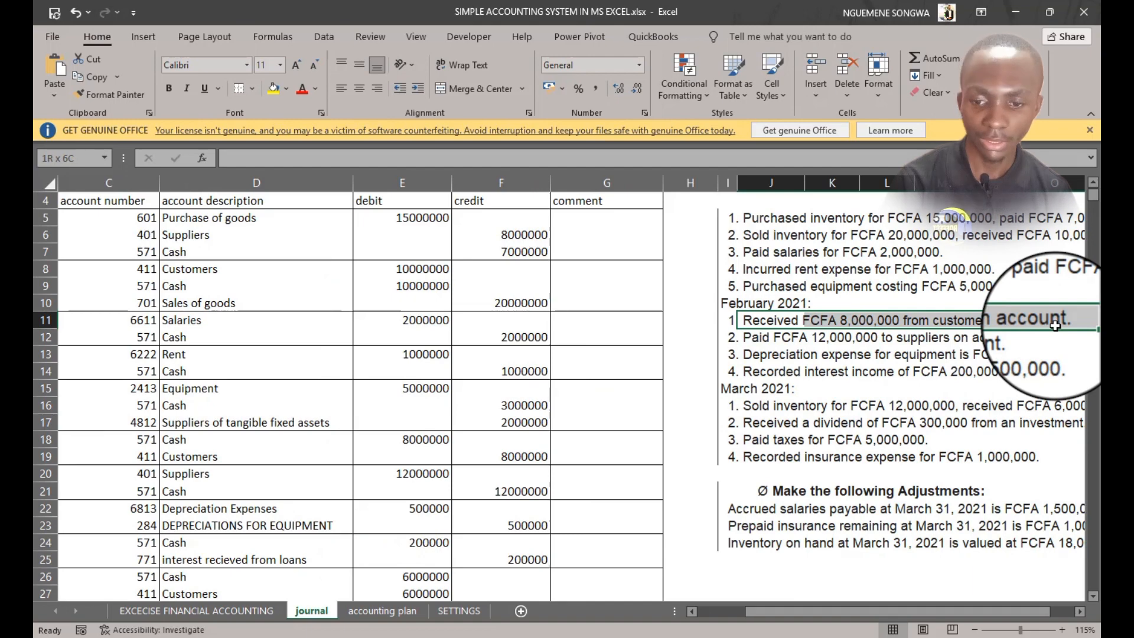
scroll(329, 413, "up", 1)
left_click(137, 320)
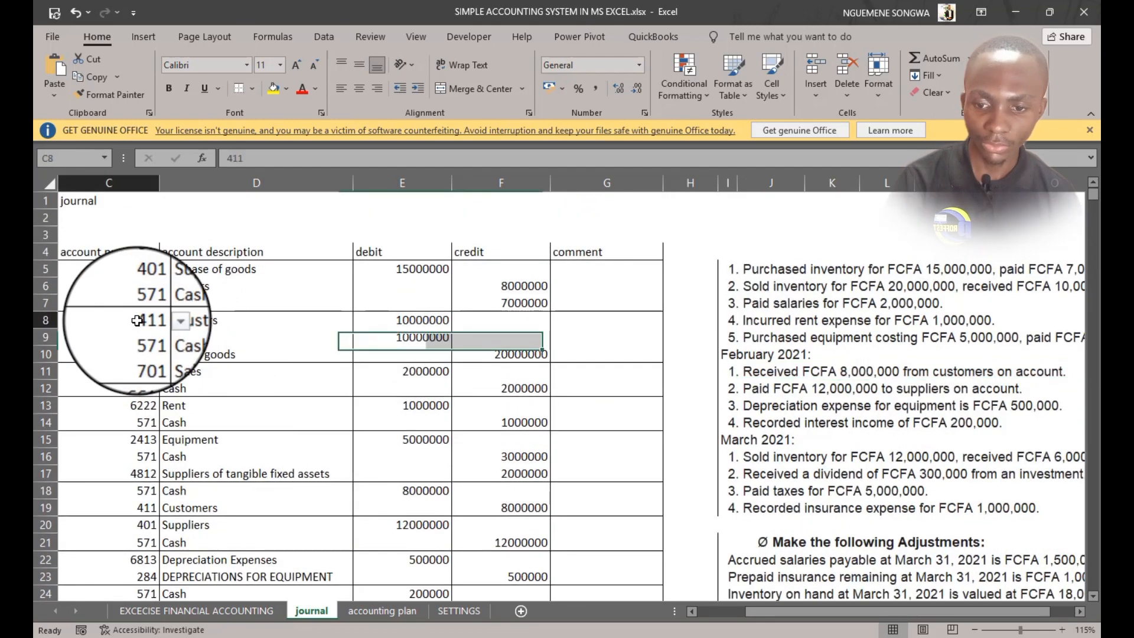
left_click(407, 320)
scroll(163, 524, "down", 1)
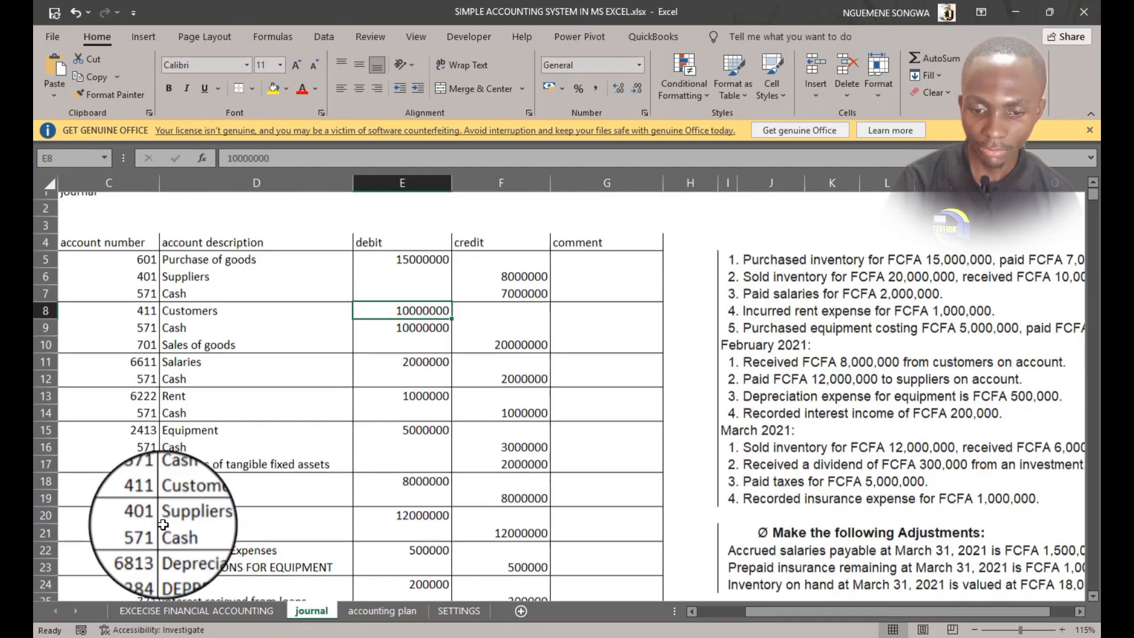
scroll(163, 524, "down", 1)
left_click_drag(791, 611, 762, 611)
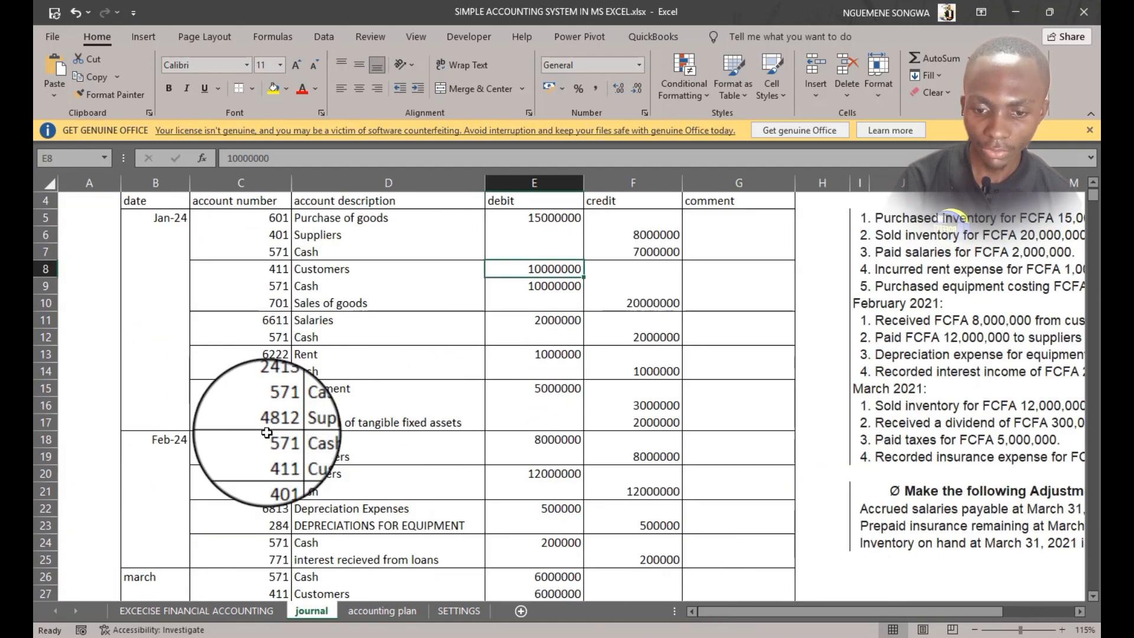
left_click(206, 439)
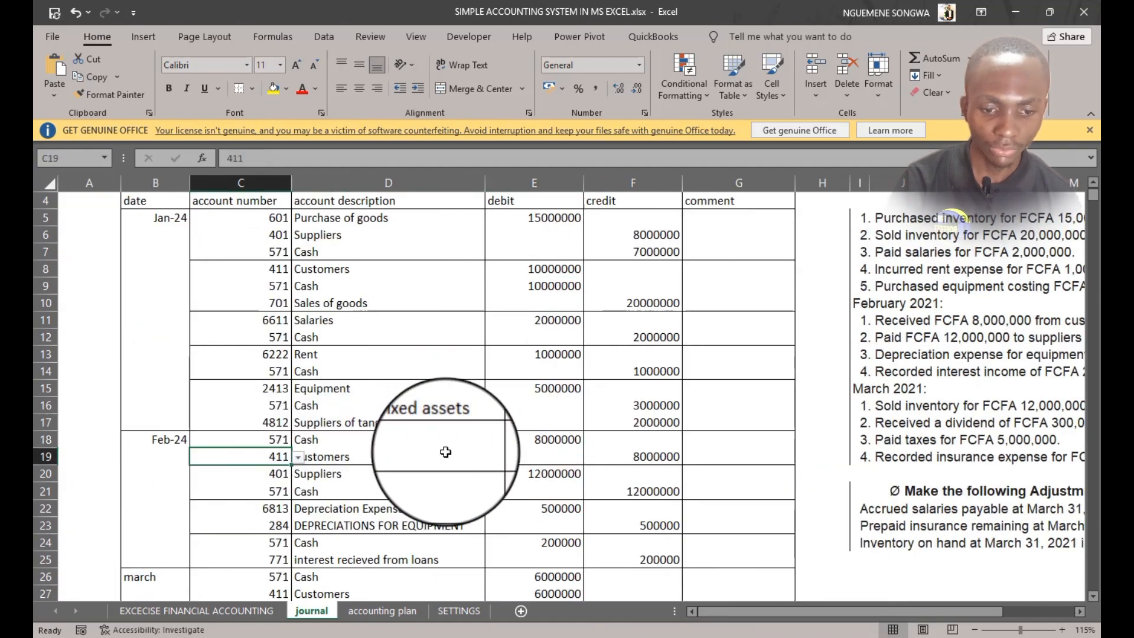
left_click(650, 460)
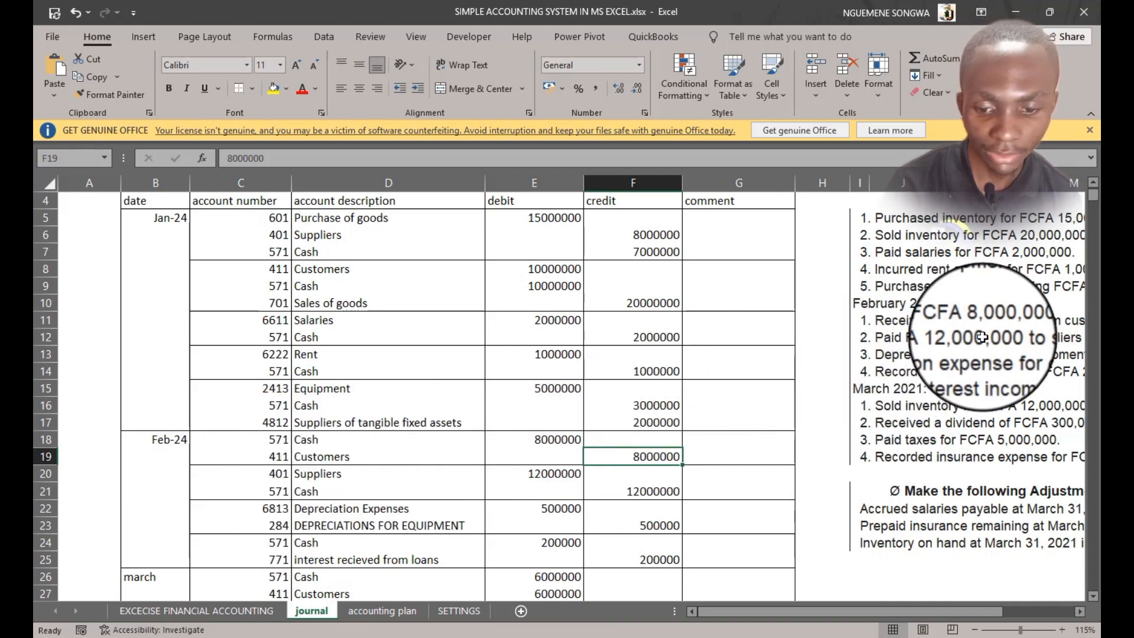
Check the February supplier payment and depreciation entries' account numbers and amounts against the exercise transactions
left_click(271, 474)
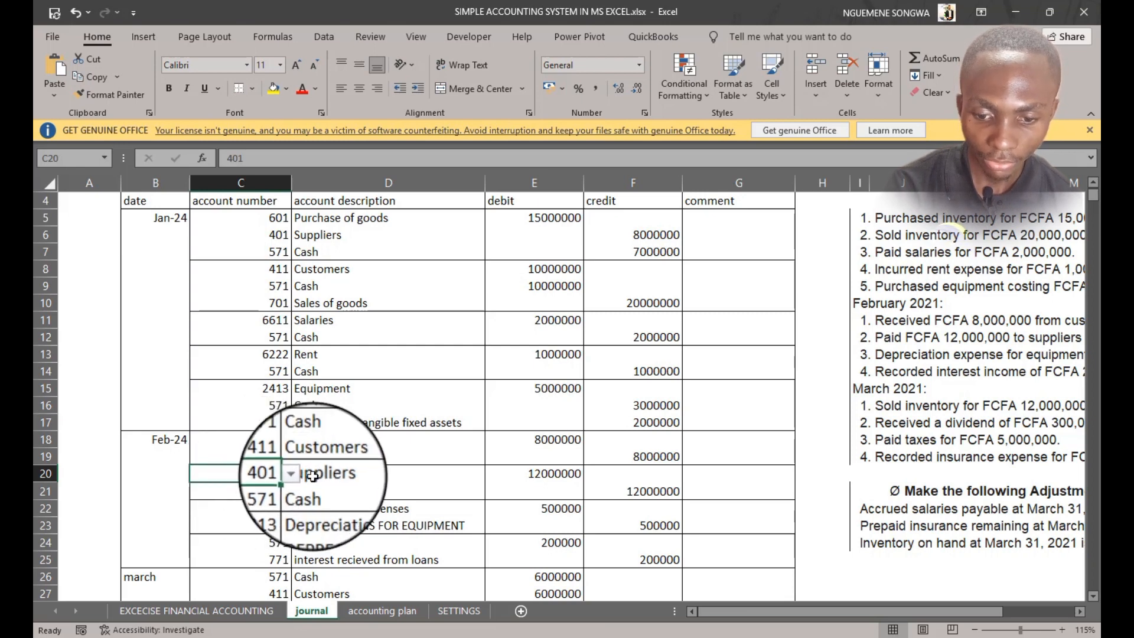
left_click(343, 474)
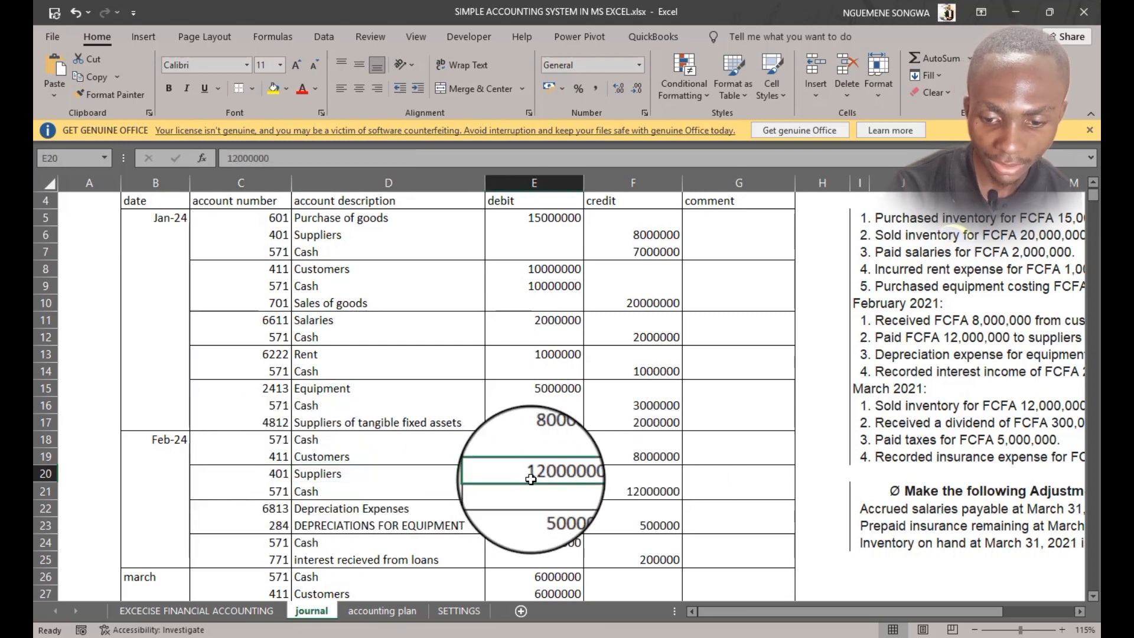
left_click(254, 491)
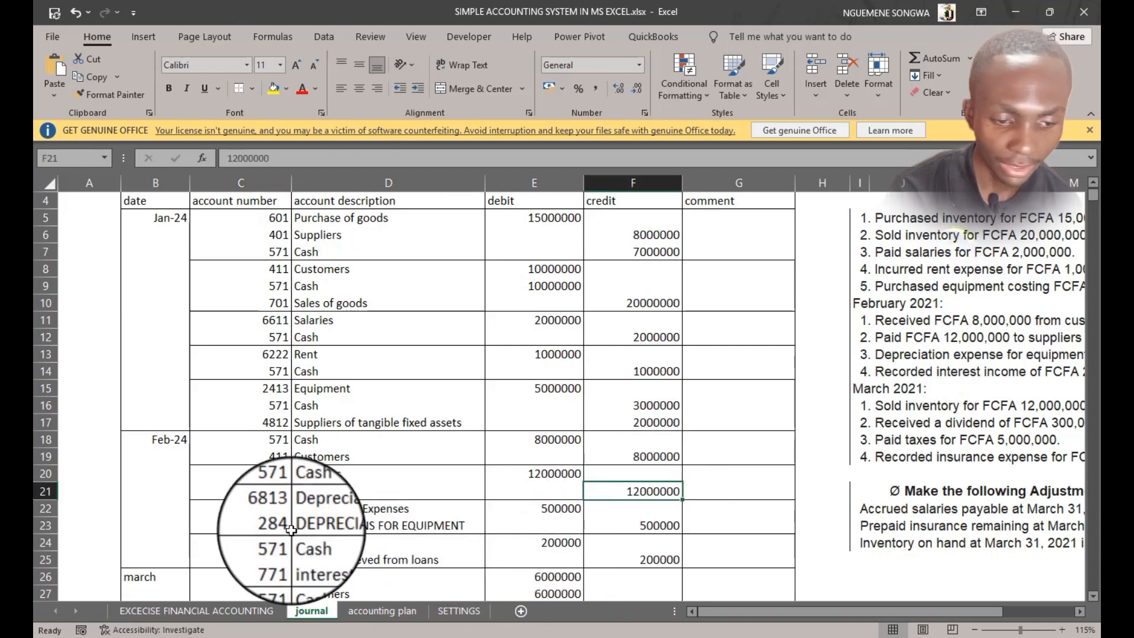
left_click_drag(882, 354, 975, 358)
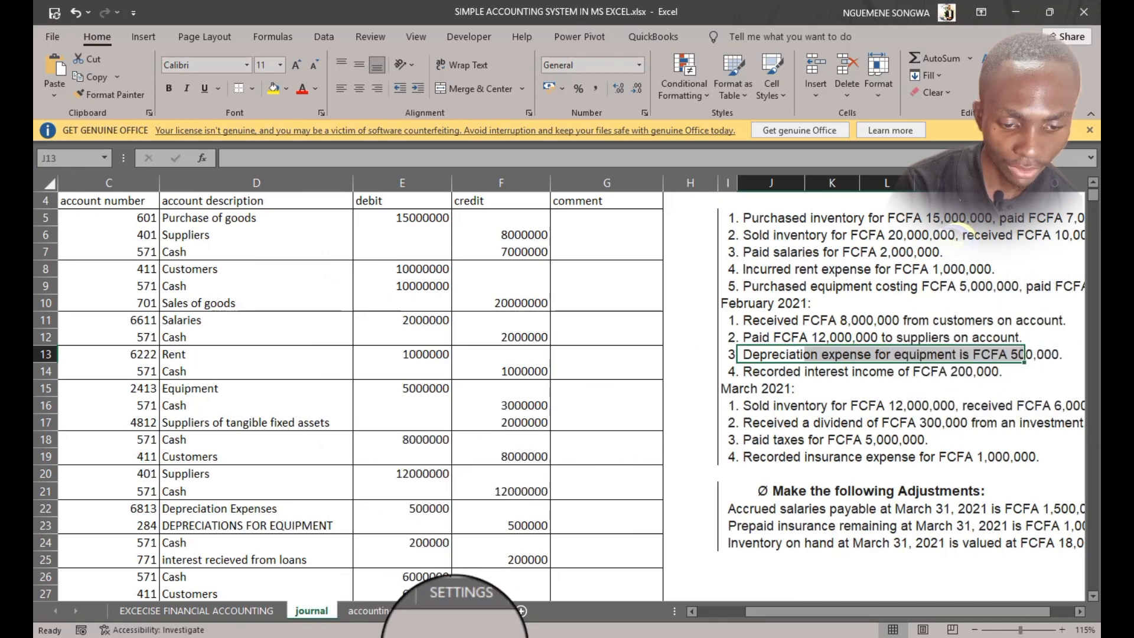
left_click_drag(775, 612, 636, 593)
left_click(268, 512)
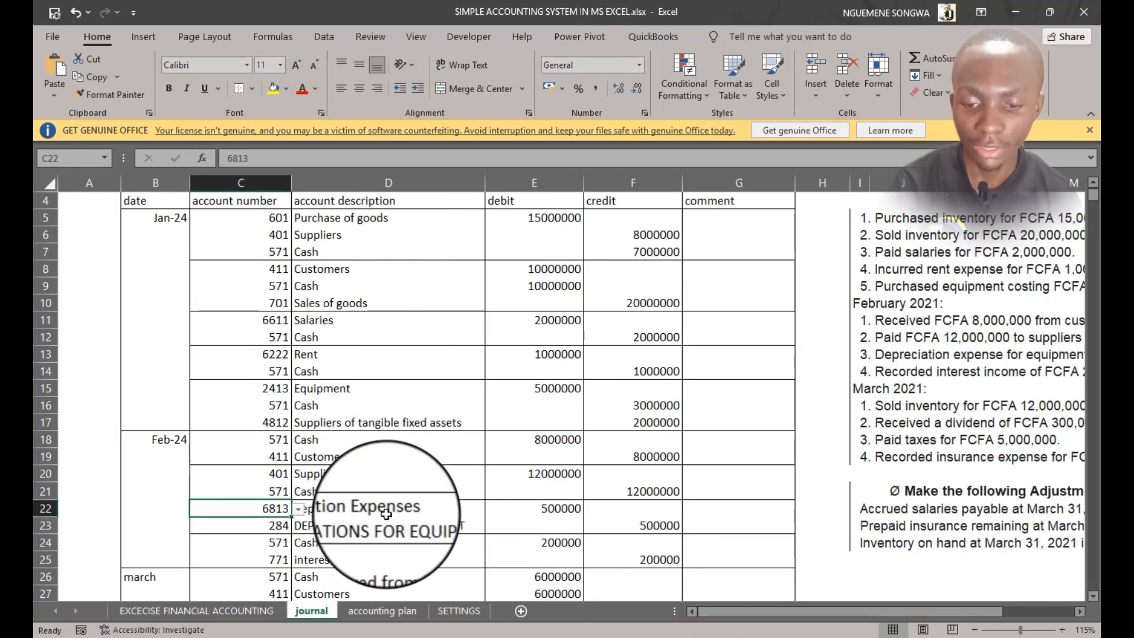
left_click(276, 526)
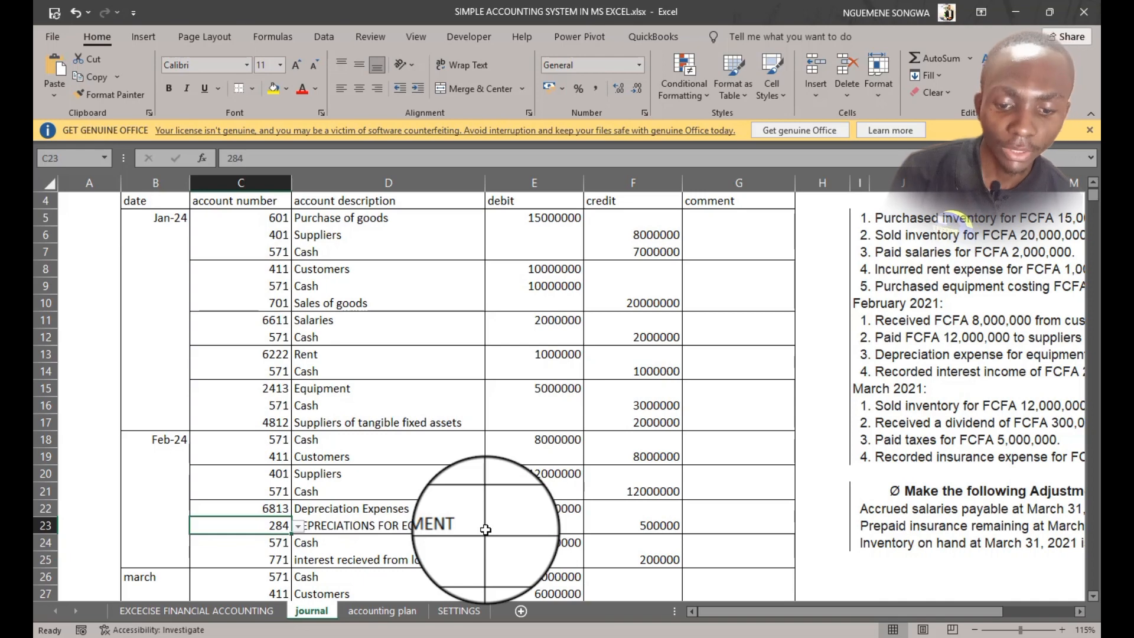
left_click(657, 525)
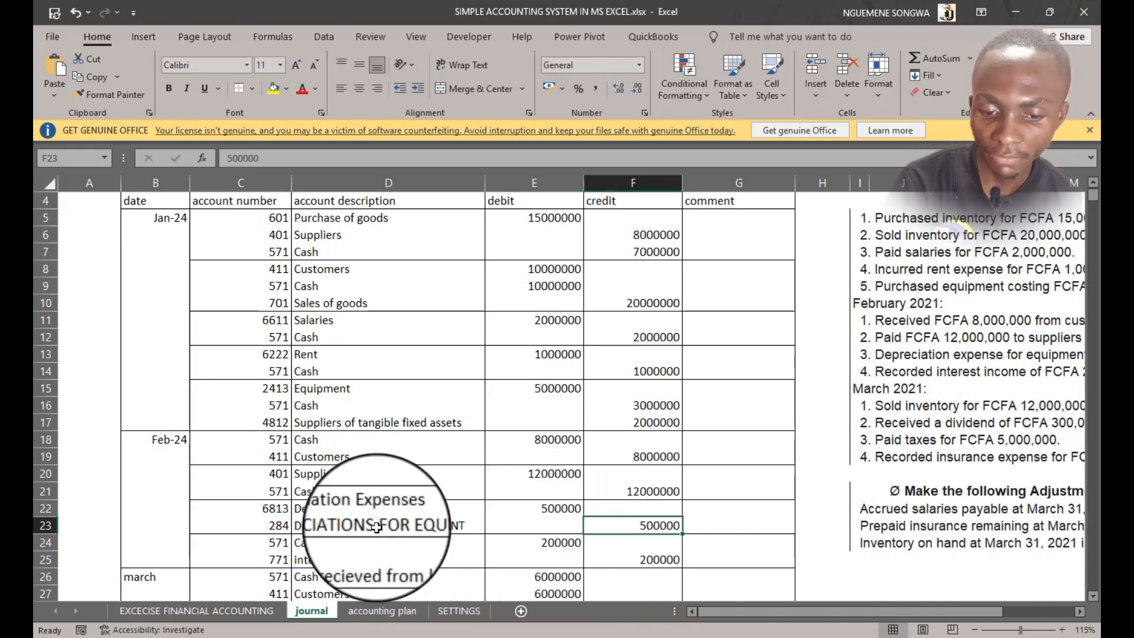
Check the February interest income entry and the first March entries against the listed transactions
scroll(345, 525, "down", 1)
scroll(346, 524, "down", 2)
left_click(727, 411)
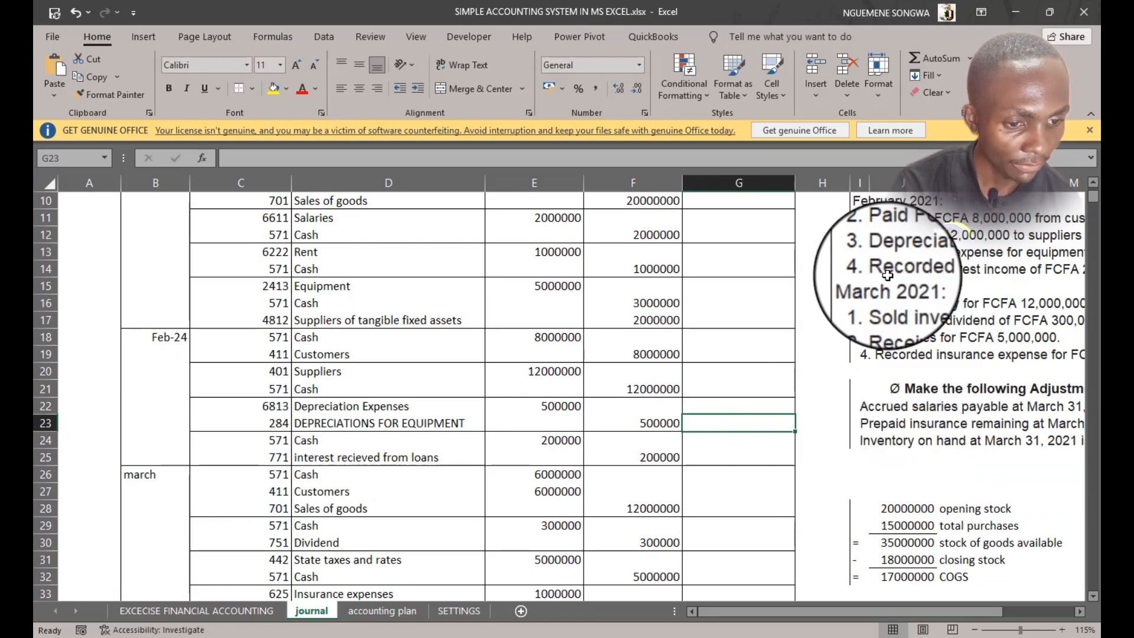
left_click_drag(887, 275, 1000, 273)
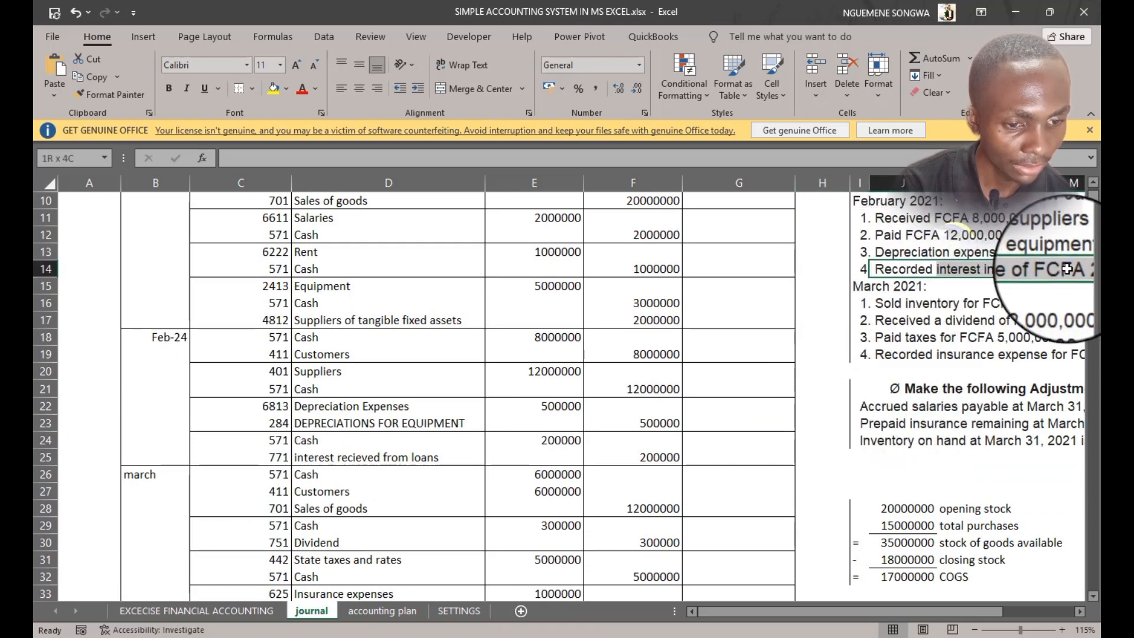
left_click_drag(1082, 271, 1025, 272)
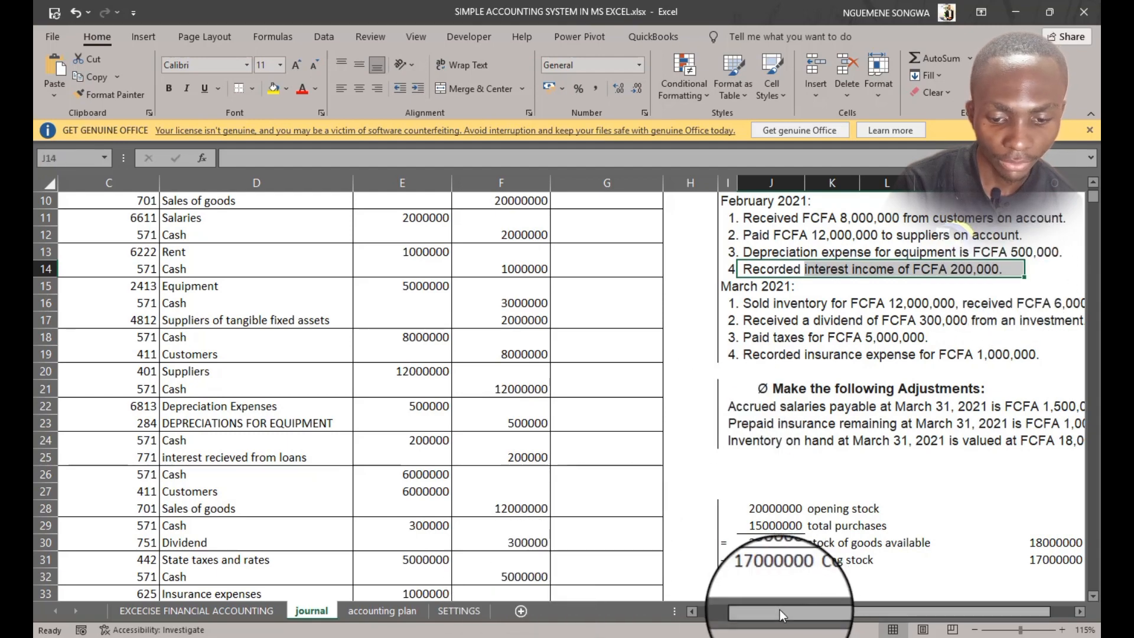
left_click_drag(780, 610, 656, 615)
scroll(305, 501, "down", 1)
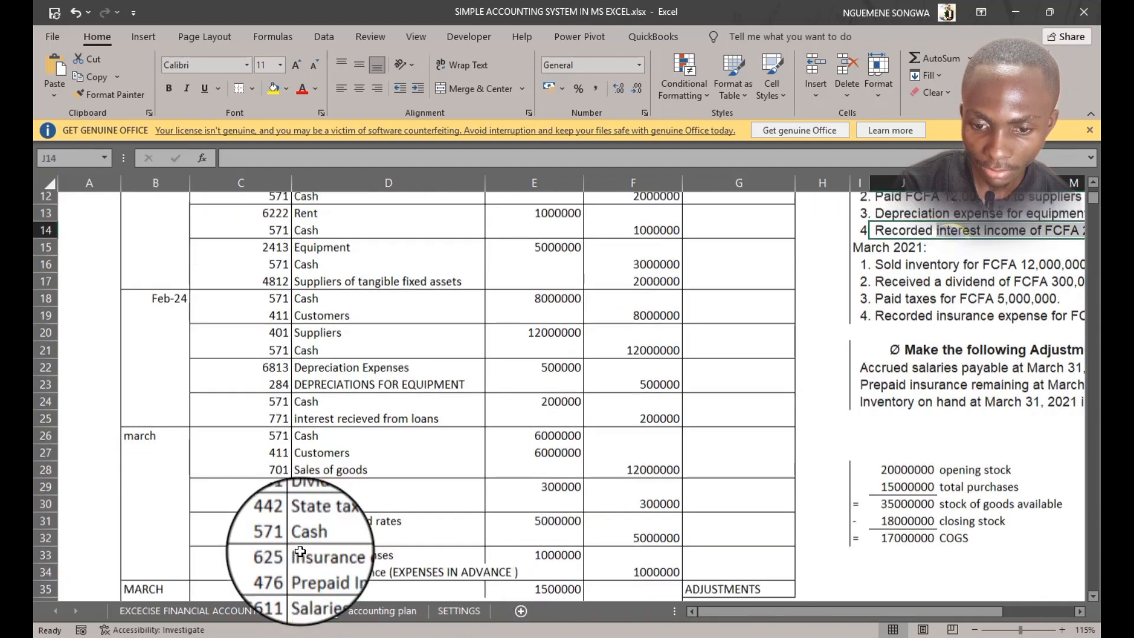
left_click(256, 395)
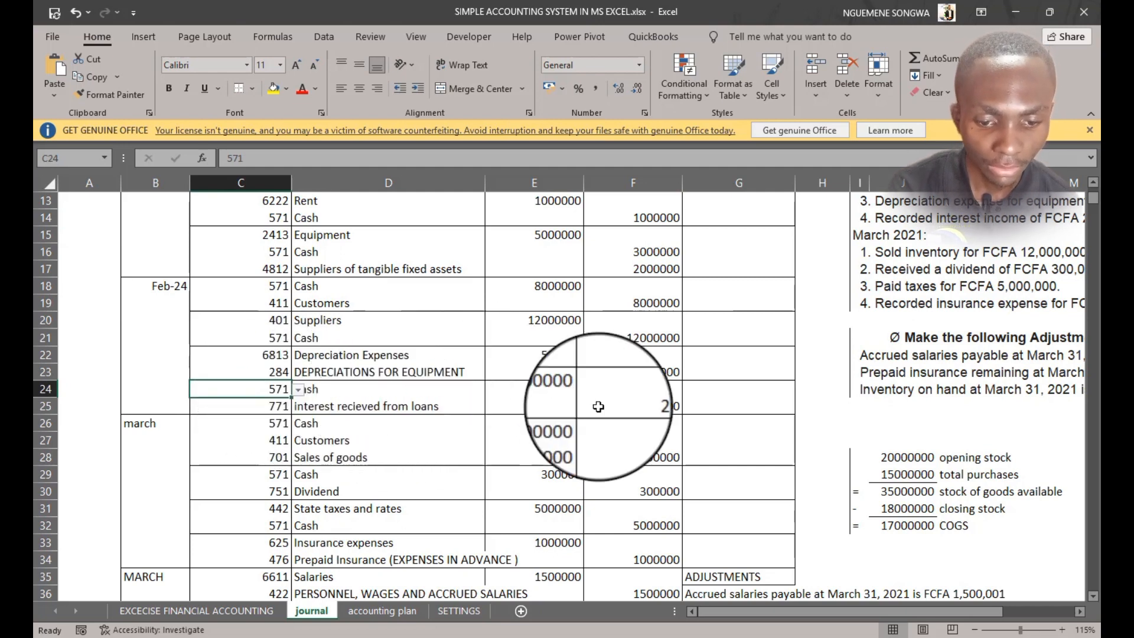
left_click(549, 390)
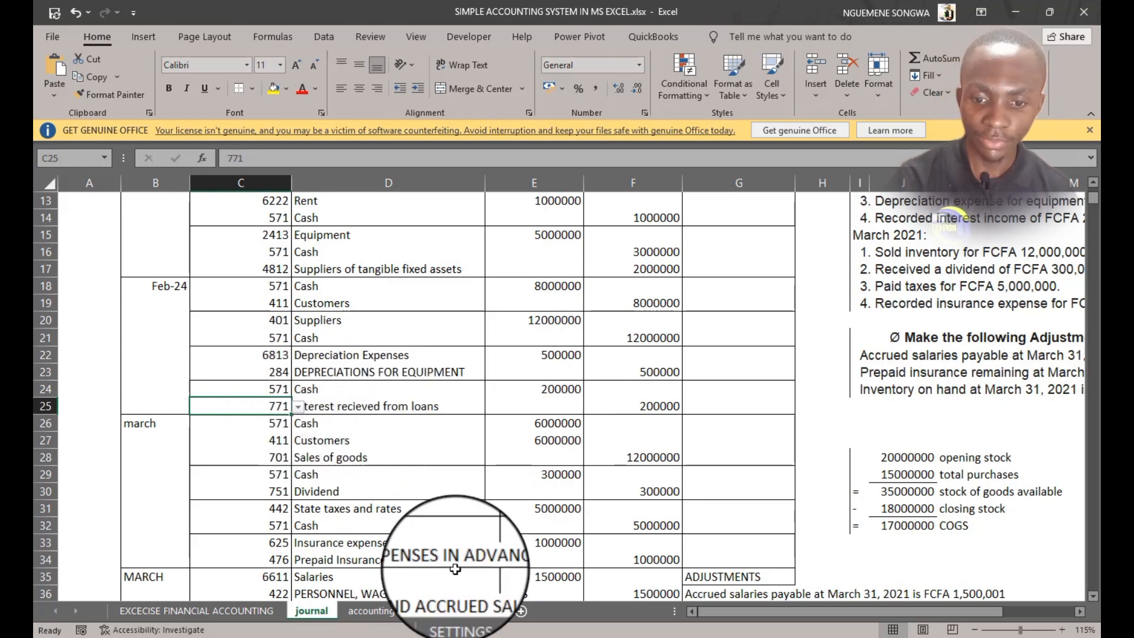
left_click(254, 426)
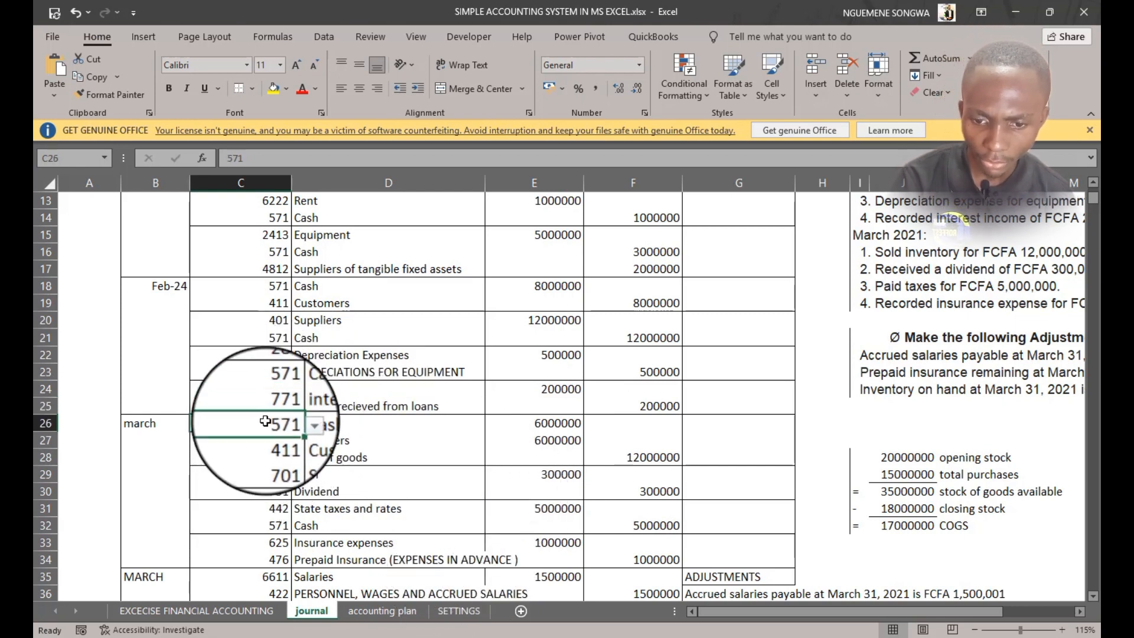
left_click(350, 448)
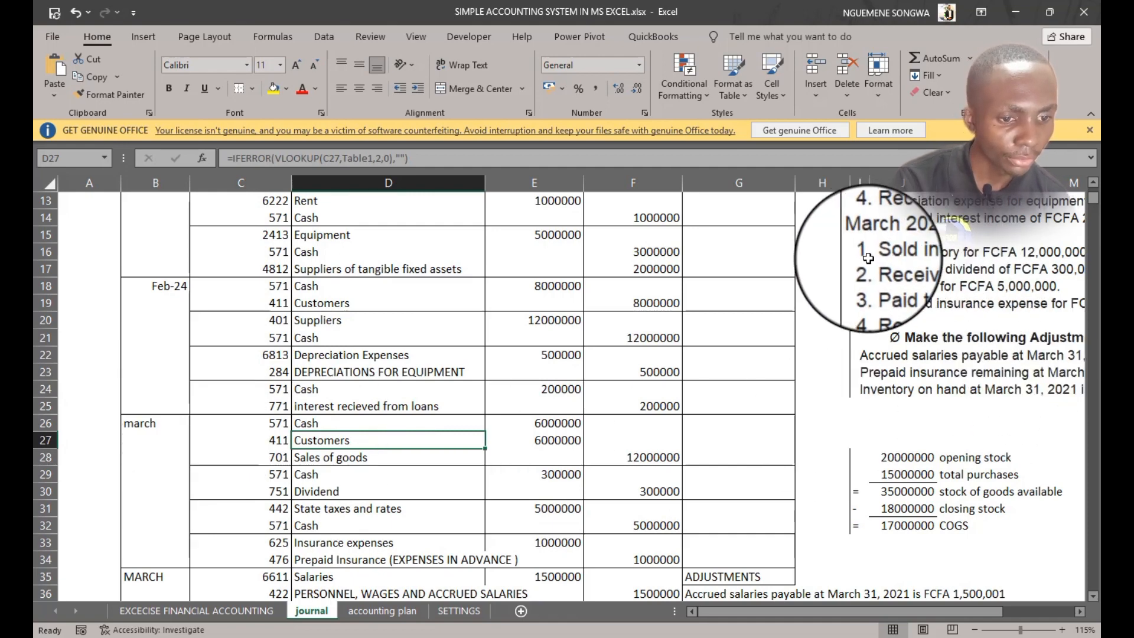
left_click_drag(867, 258, 1010, 254)
left_click_drag(891, 615, 780, 615)
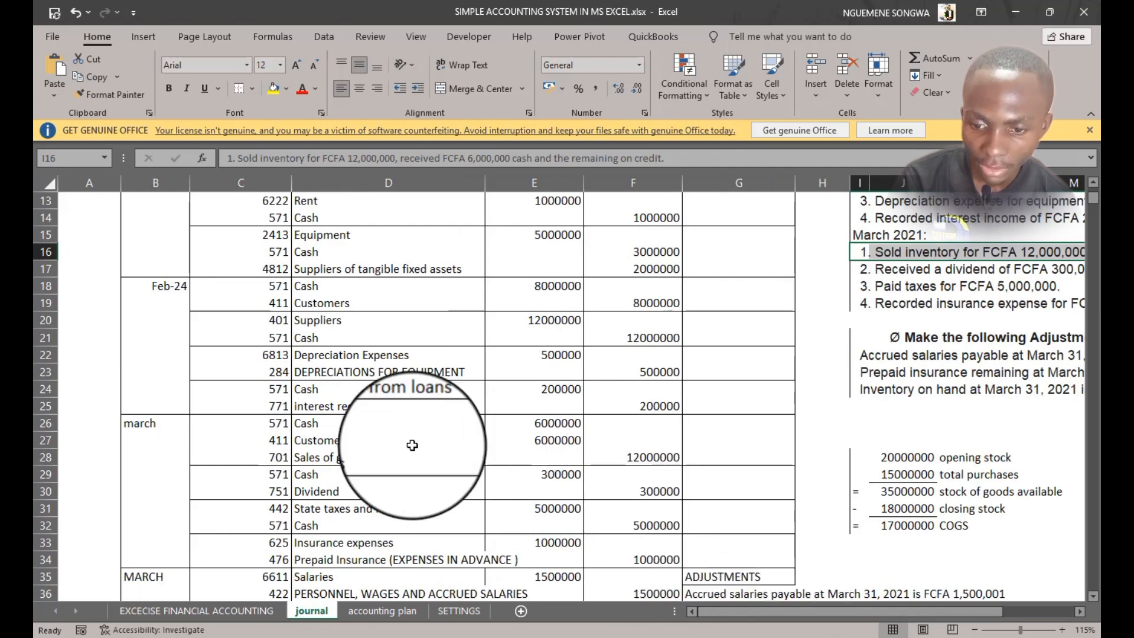
Compare the March inventory sale amounts with the January sale entry and review the March dividend entry against its transaction
scroll(251, 430, "down", 2)
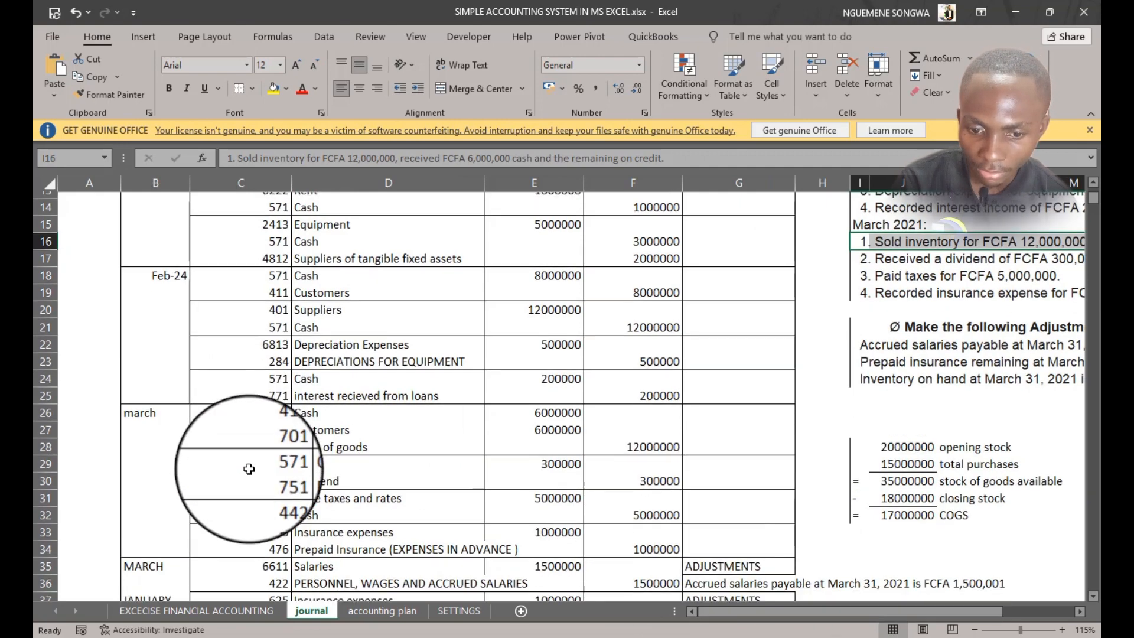
scroll(260, 419, "up", 1)
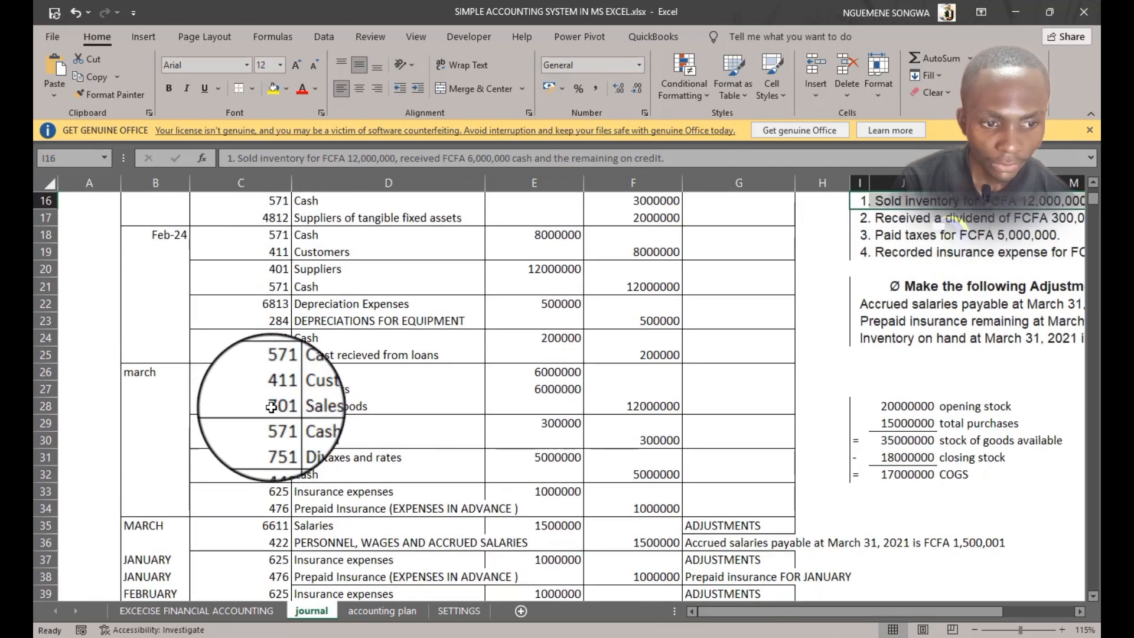
scroll(275, 395, "up", 1)
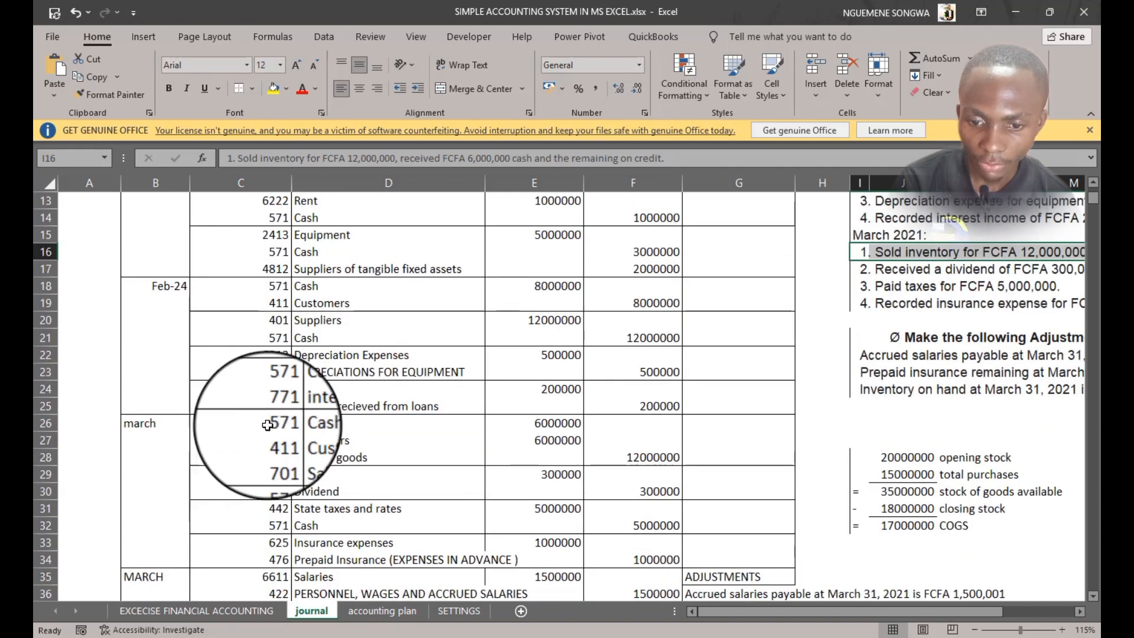
left_click(278, 457)
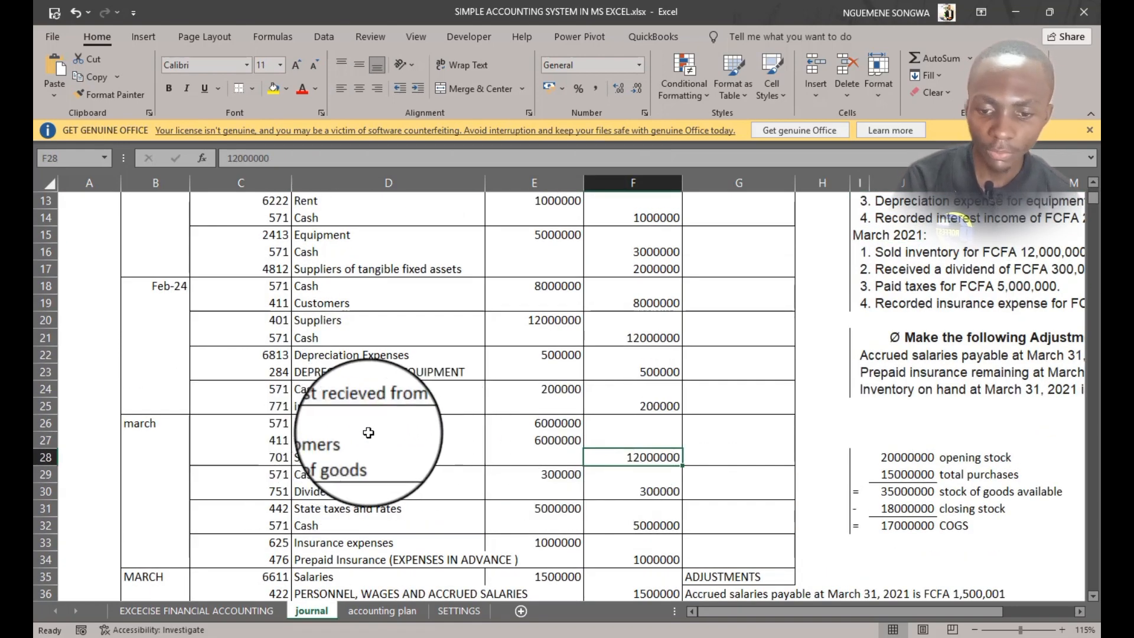
left_click_drag(268, 440, 543, 437)
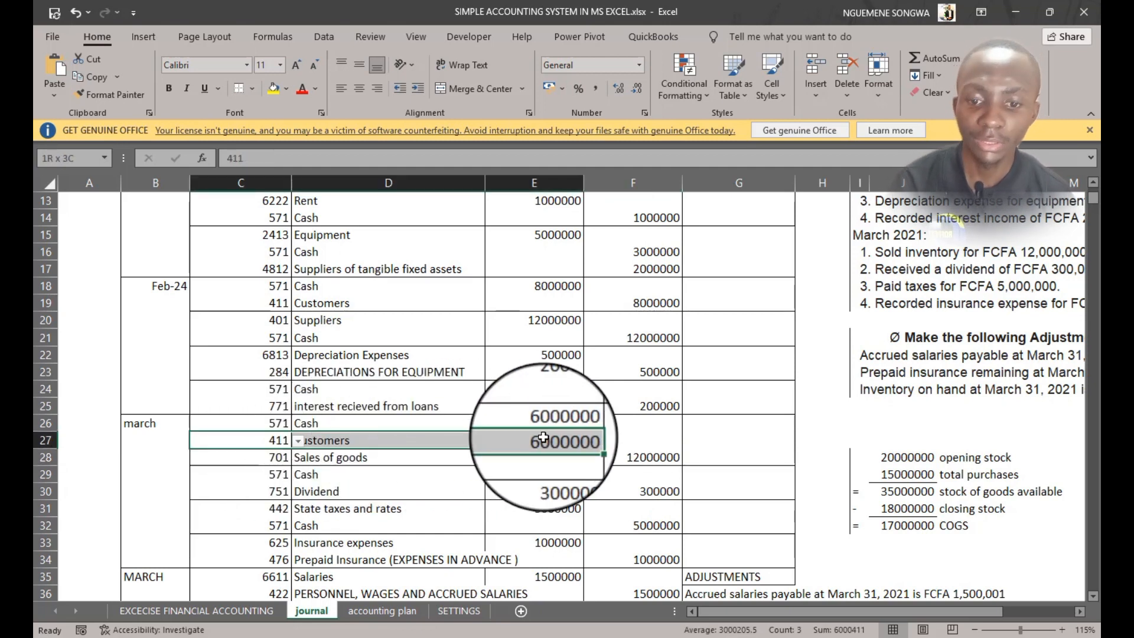
scroll(544, 438, "up", 4)
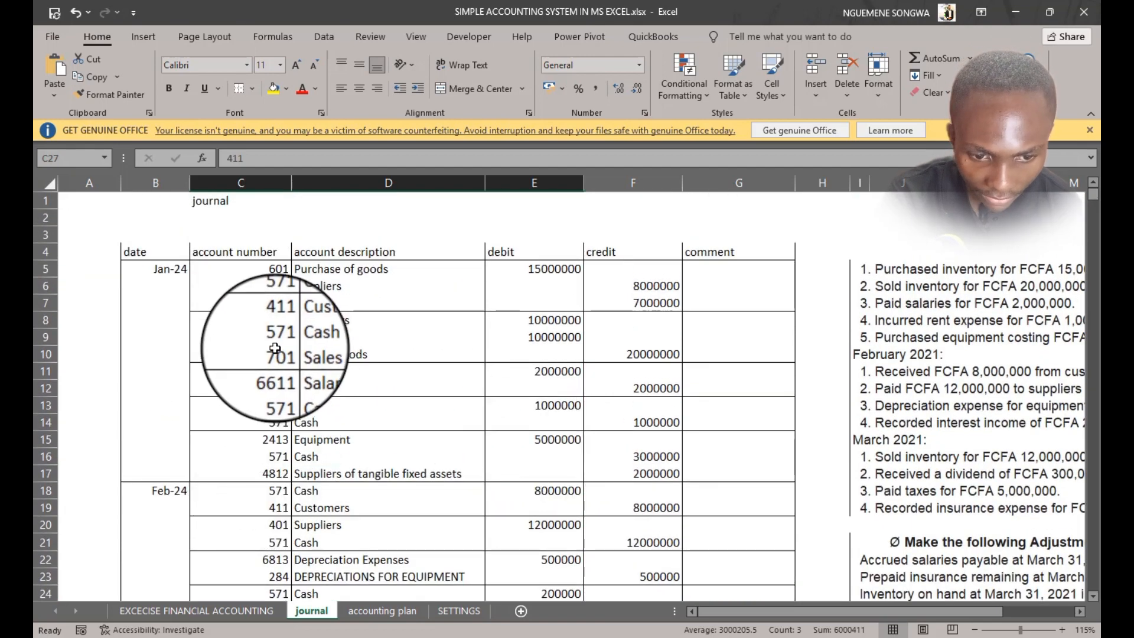
left_click(646, 353)
scroll(562, 514, "down", 4)
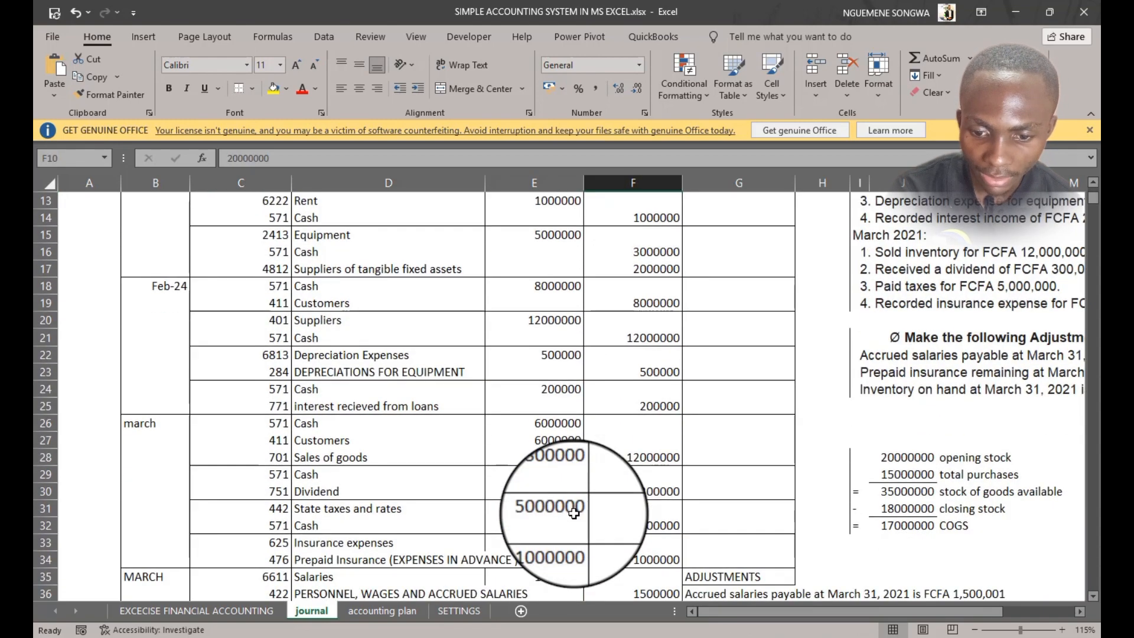
left_click(291, 462)
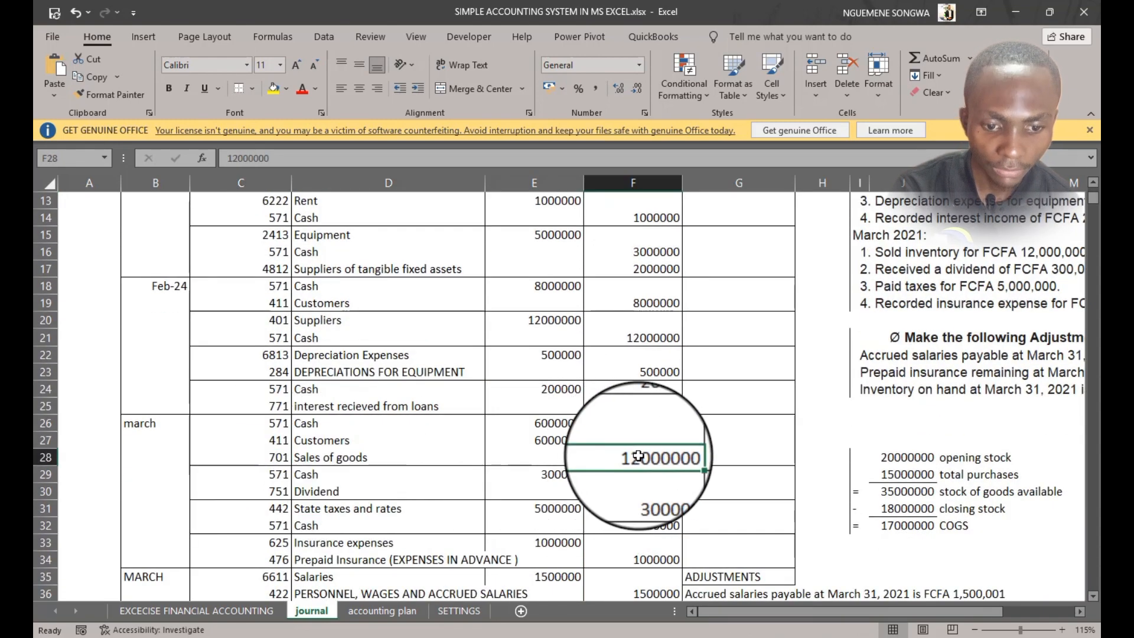
scroll(638, 456, "down", 2)
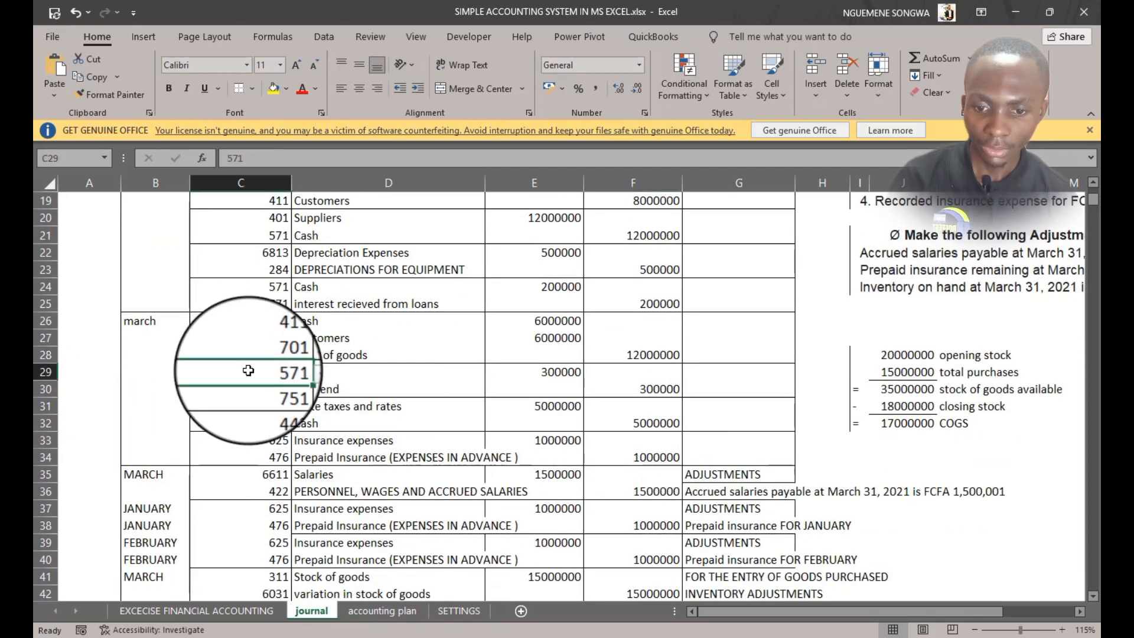
left_click(351, 370)
left_click(245, 370)
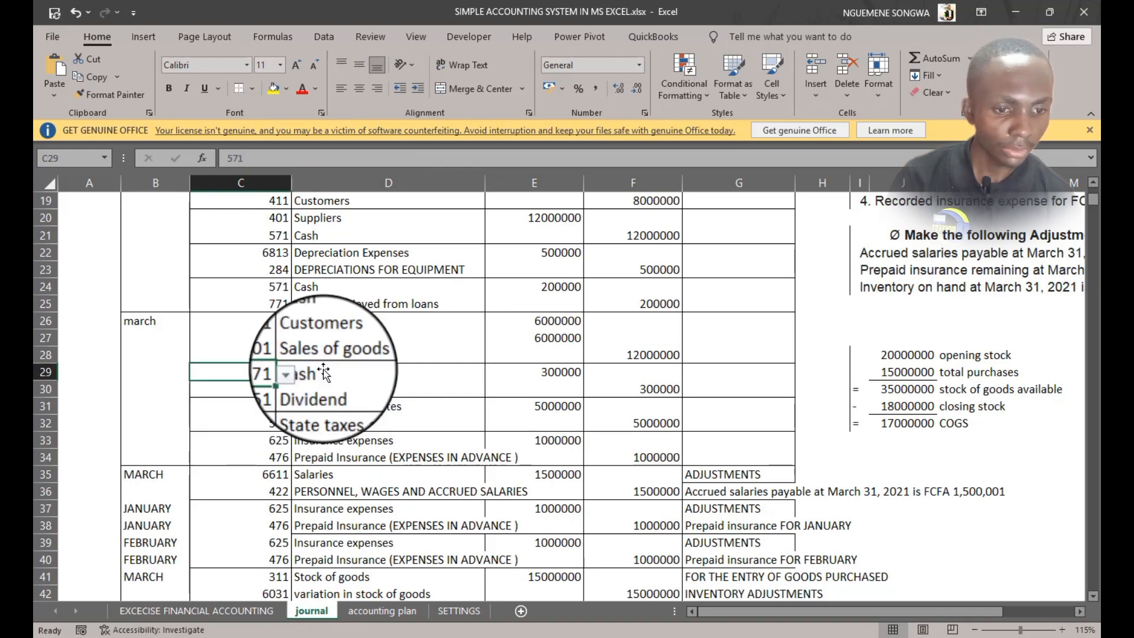
scroll(909, 272, "up", 2)
left_click(908, 272)
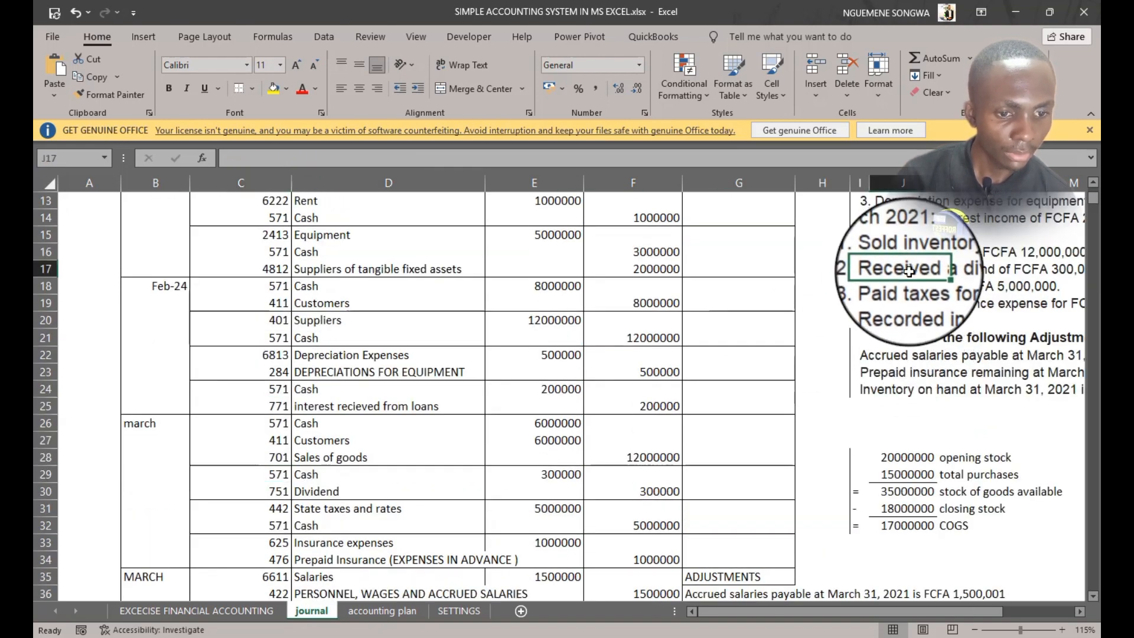
Check the March dividend and tax payment entries' account numbers and amounts against the listed exercise transactions
left_click_drag(908, 271, 41, 325)
left_click(260, 354)
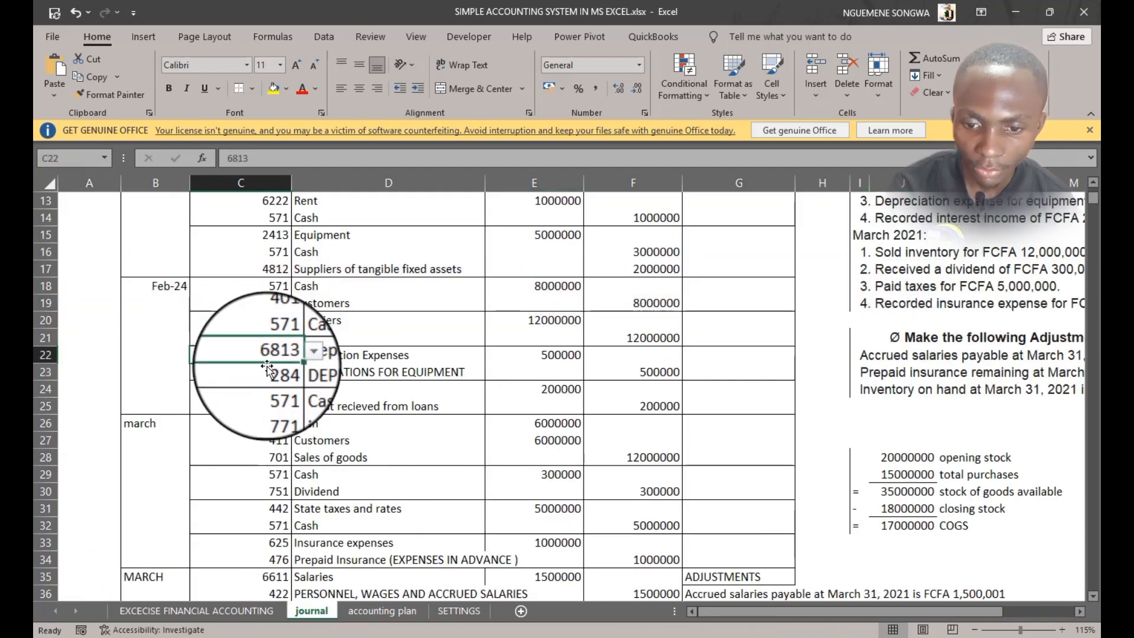
left_click(248, 388)
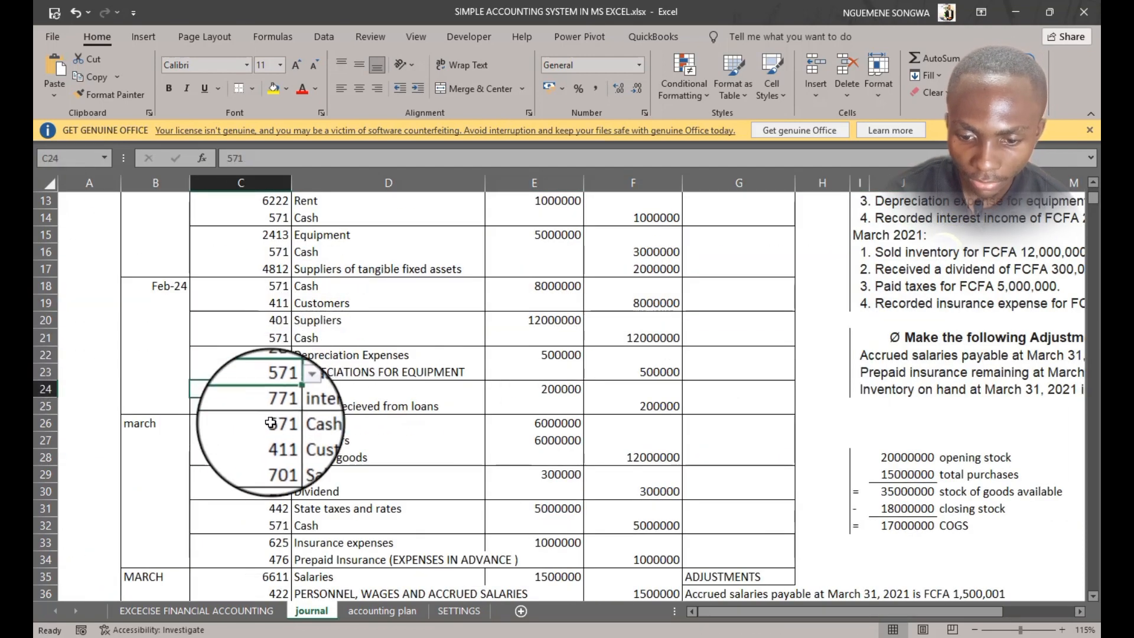
left_click(281, 477)
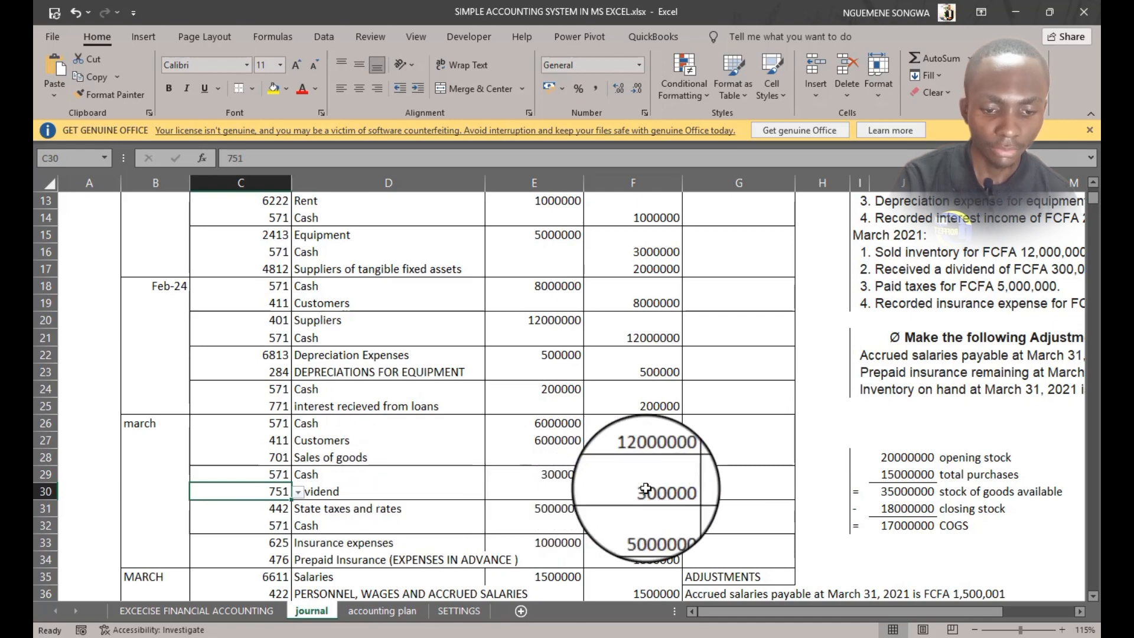
scroll(262, 484, "down", 1)
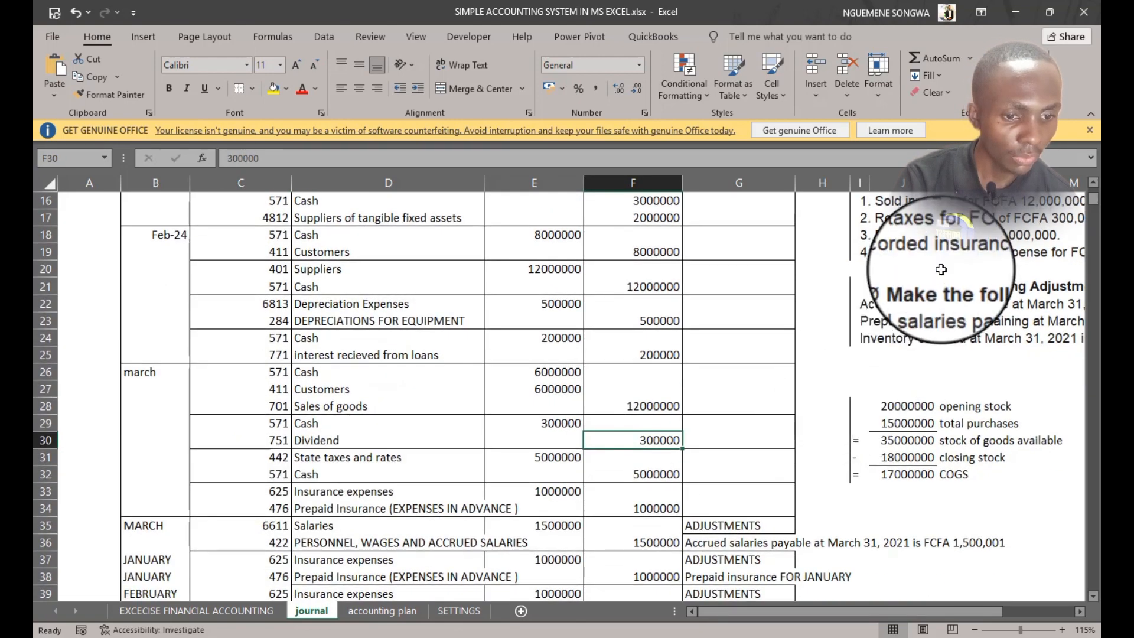
left_click(273, 459)
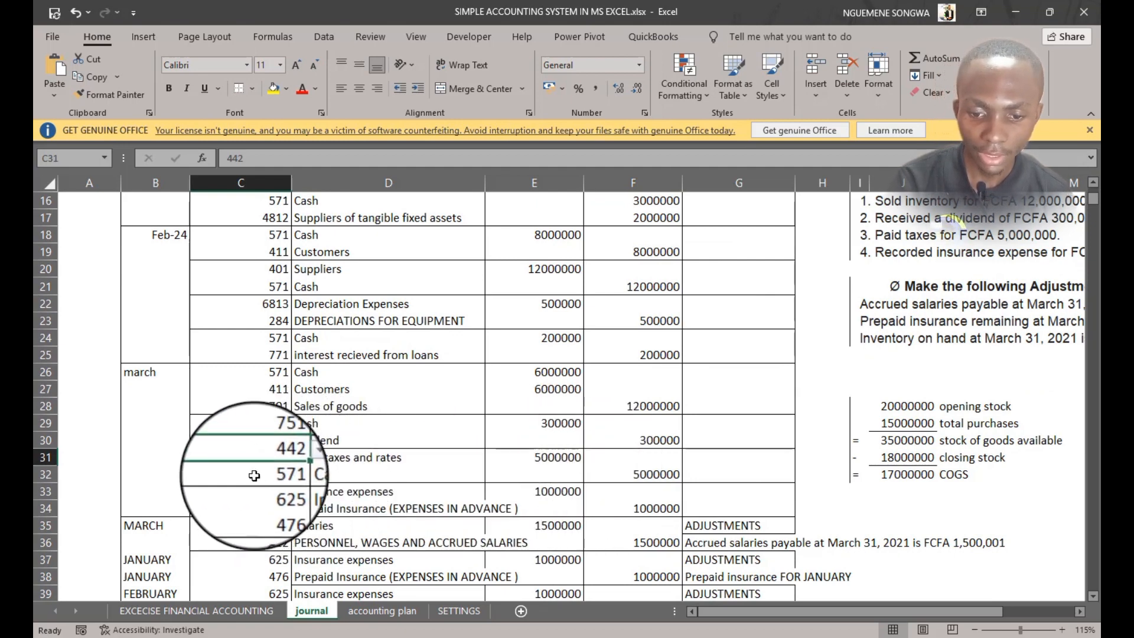
left_click(628, 474)
scroll(550, 513, "down", 1)
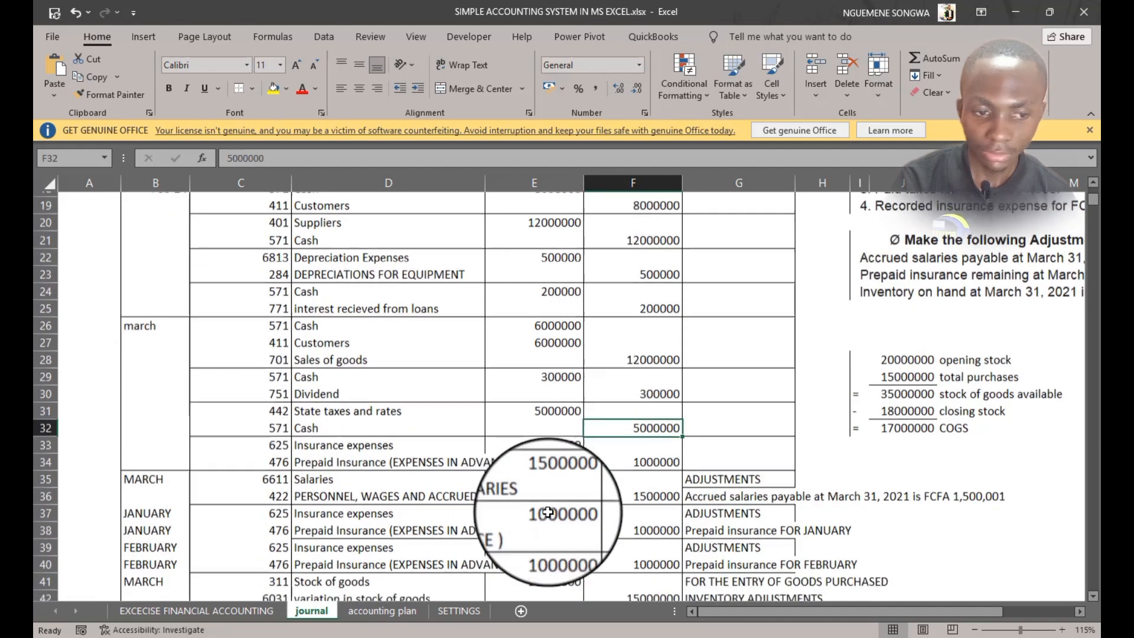
Compare the March insurance expense entry with the prepaid insurance opening balance on the exercise sheet
scroll(931, 245, "up", 1)
scroll(931, 245, "up", 1)
mouse_move(931, 245)
left_mouse_down()
mouse_move(1004, 251)
mouse_move(916, 251)
left_mouse_up()
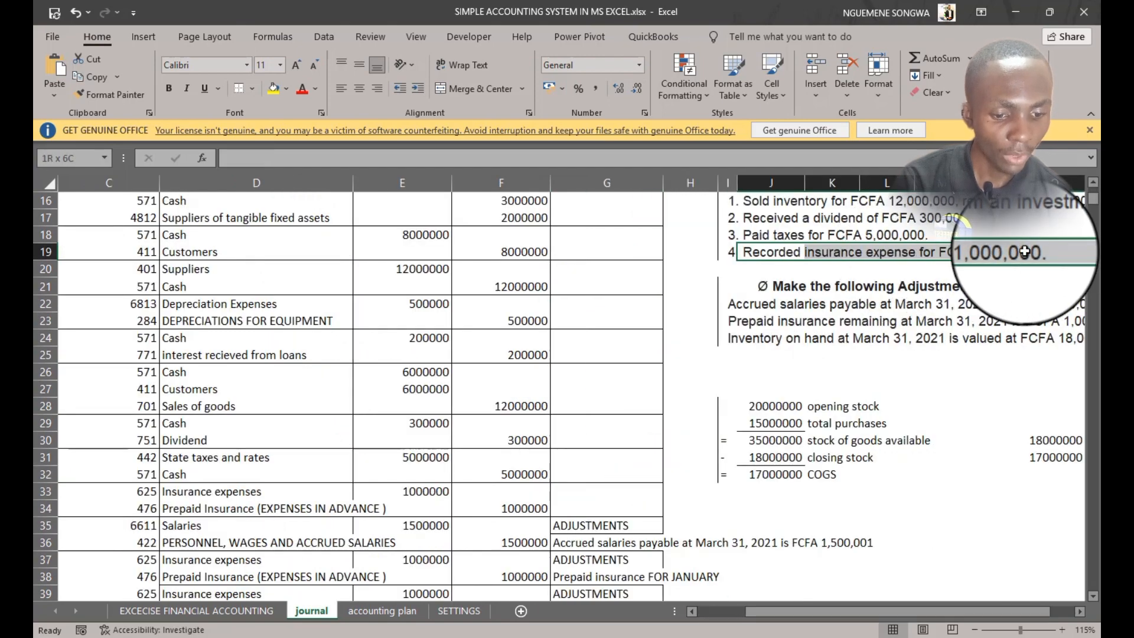
left_click_drag(864, 613, 761, 611)
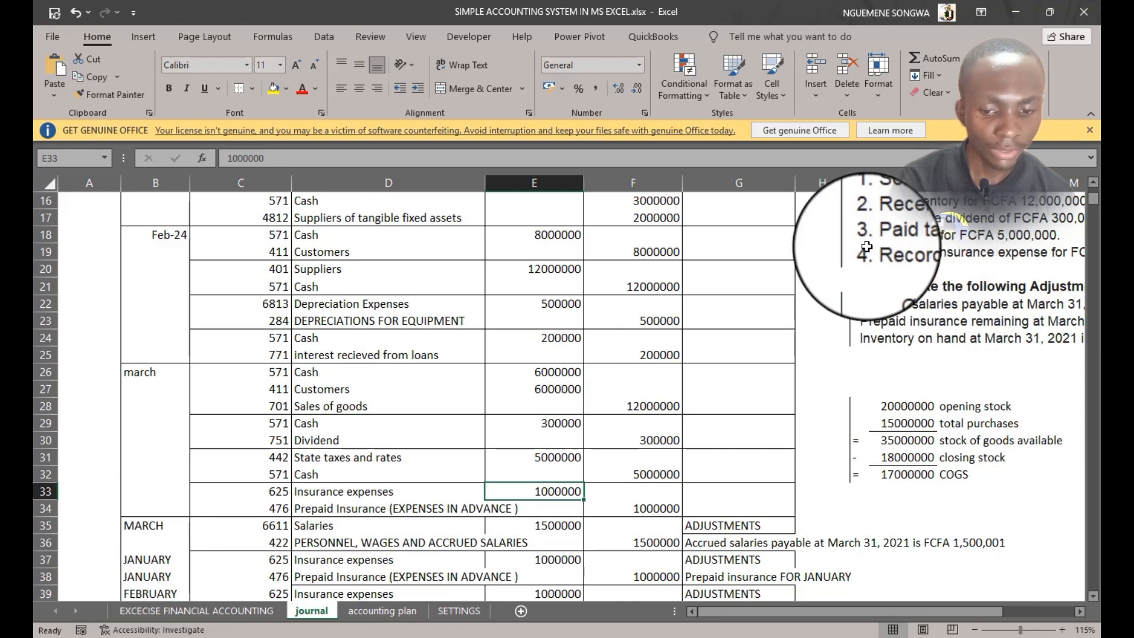
left_click(196, 611)
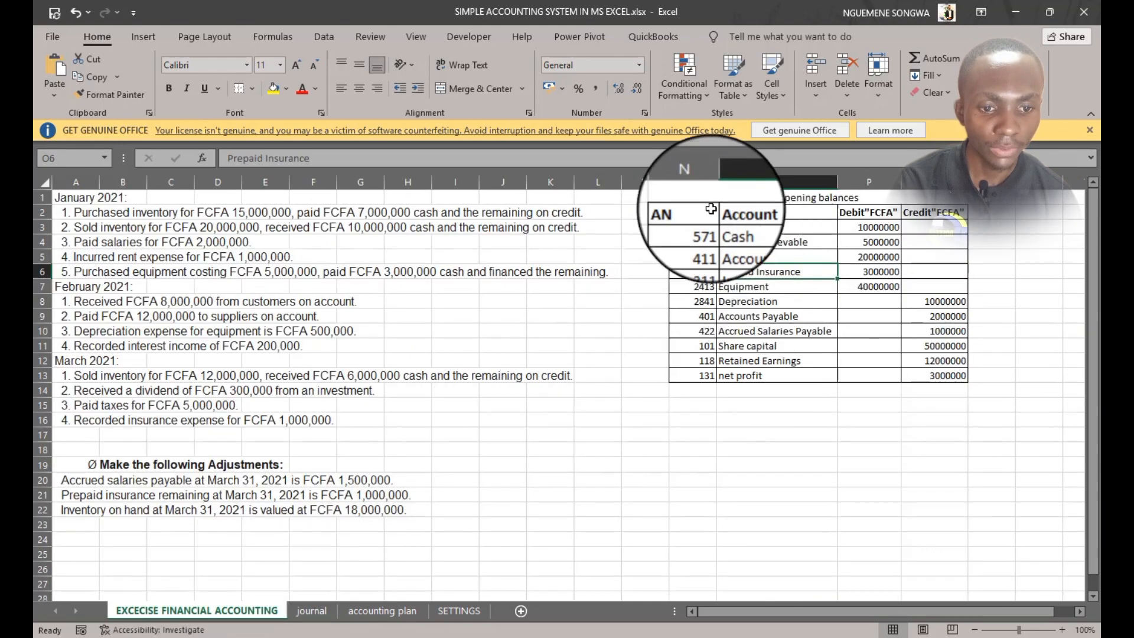
left_click_drag(676, 197, 908, 377)
left_click(868, 420)
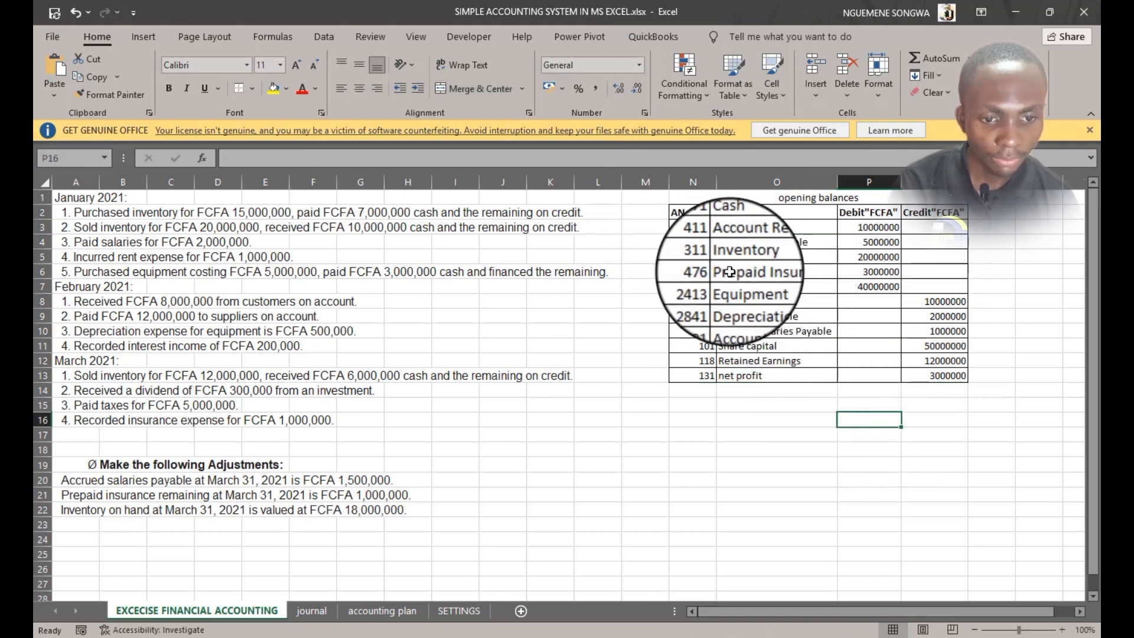
left_click(762, 272)
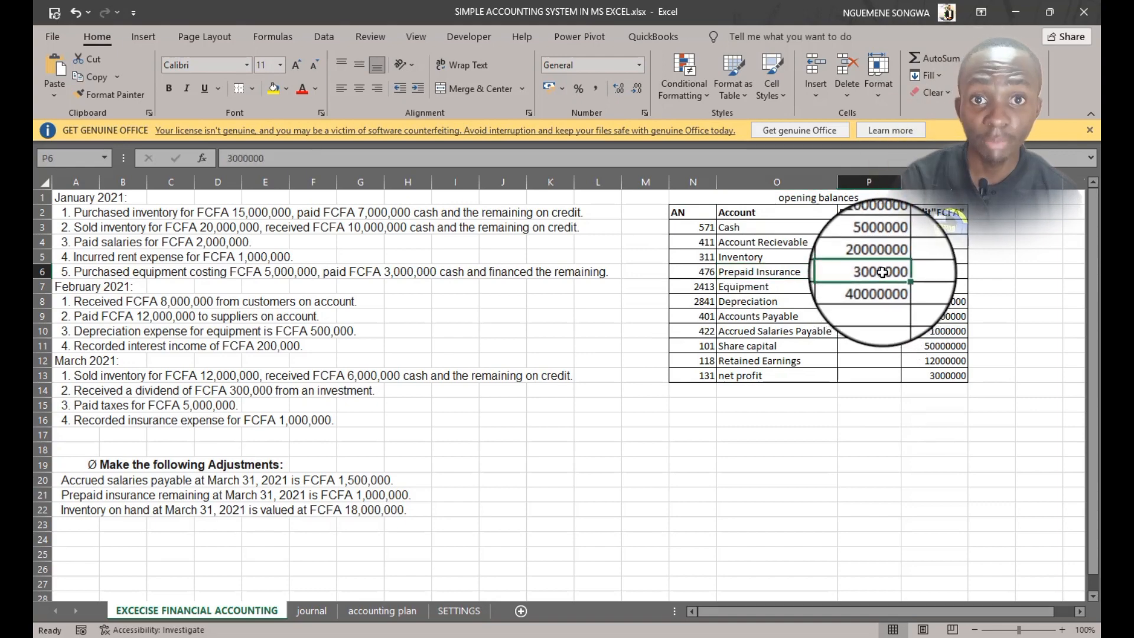
left_click(308, 610)
Review the March insurance expense and prepaid insurance entry's account numbers and credit amount
scroll(888, 253, "up", 3)
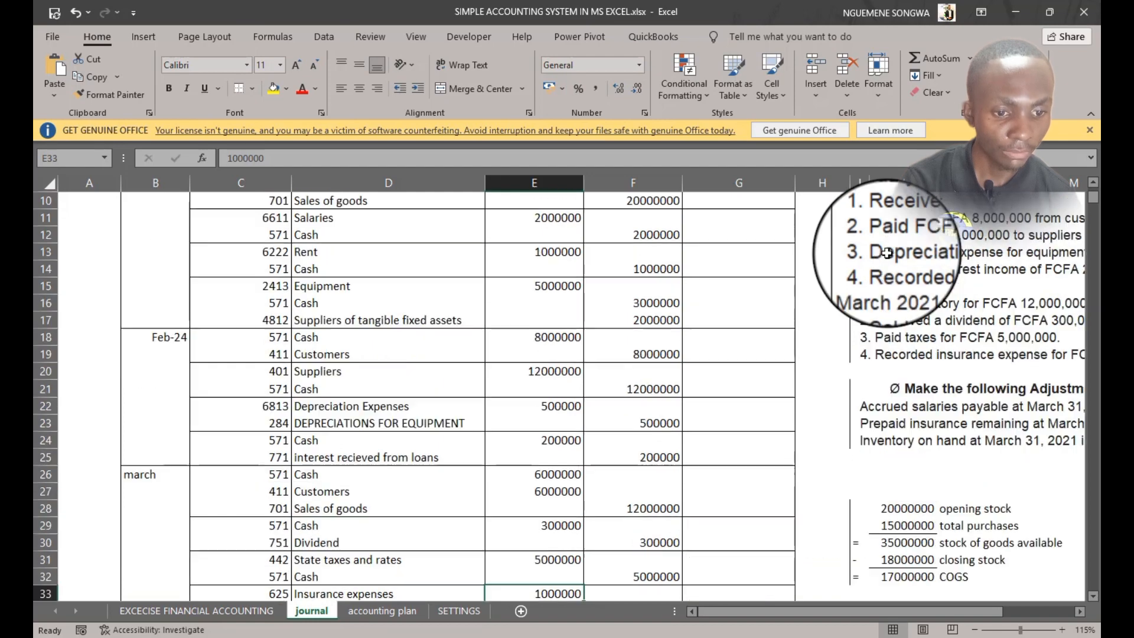
scroll(889, 355, "down", 1)
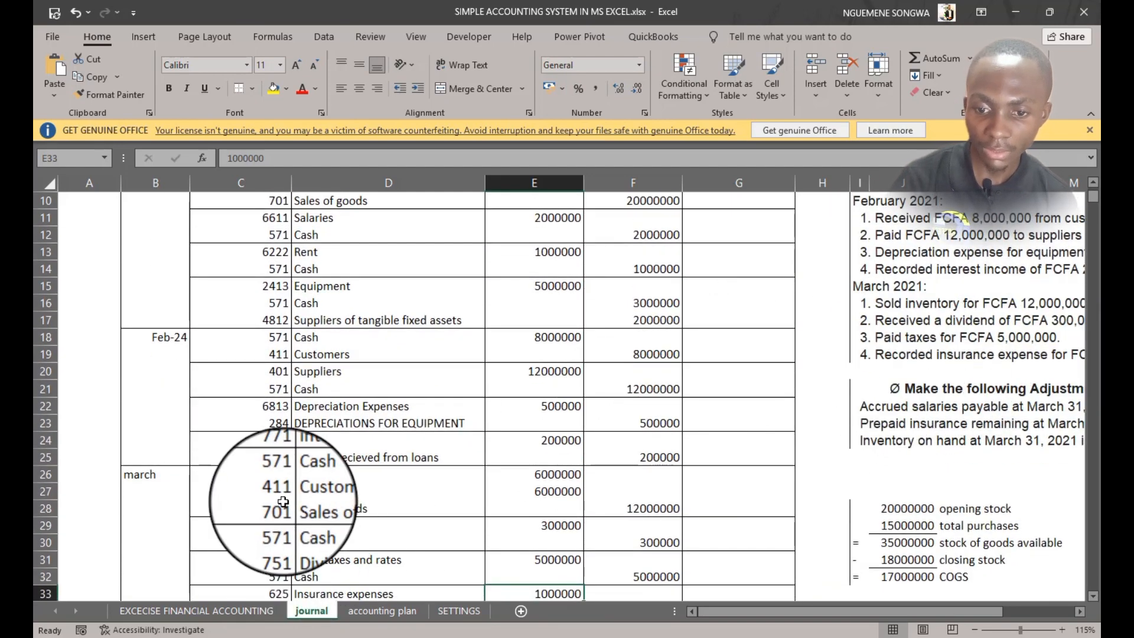
scroll(284, 501, "down", 2)
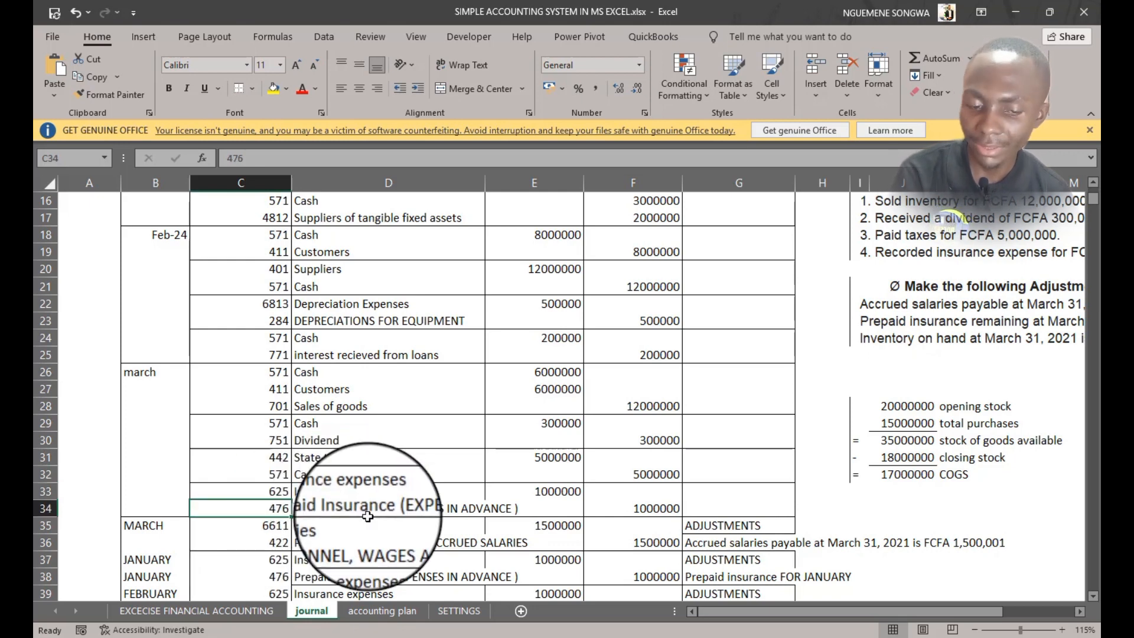
left_click(655, 510)
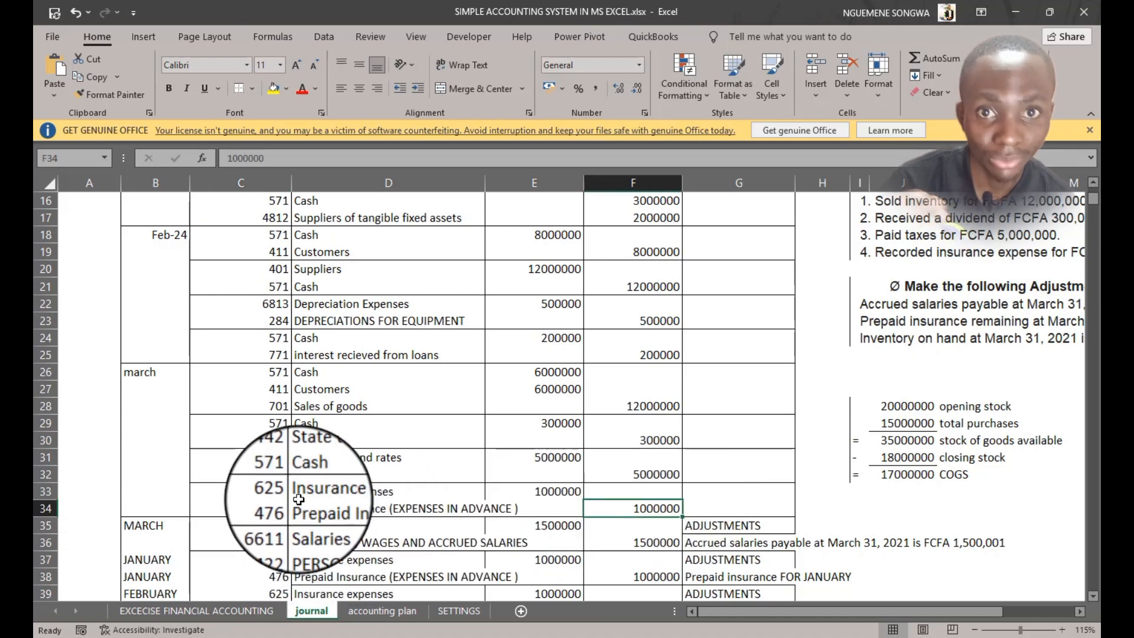
scroll(297, 499, "down", 1)
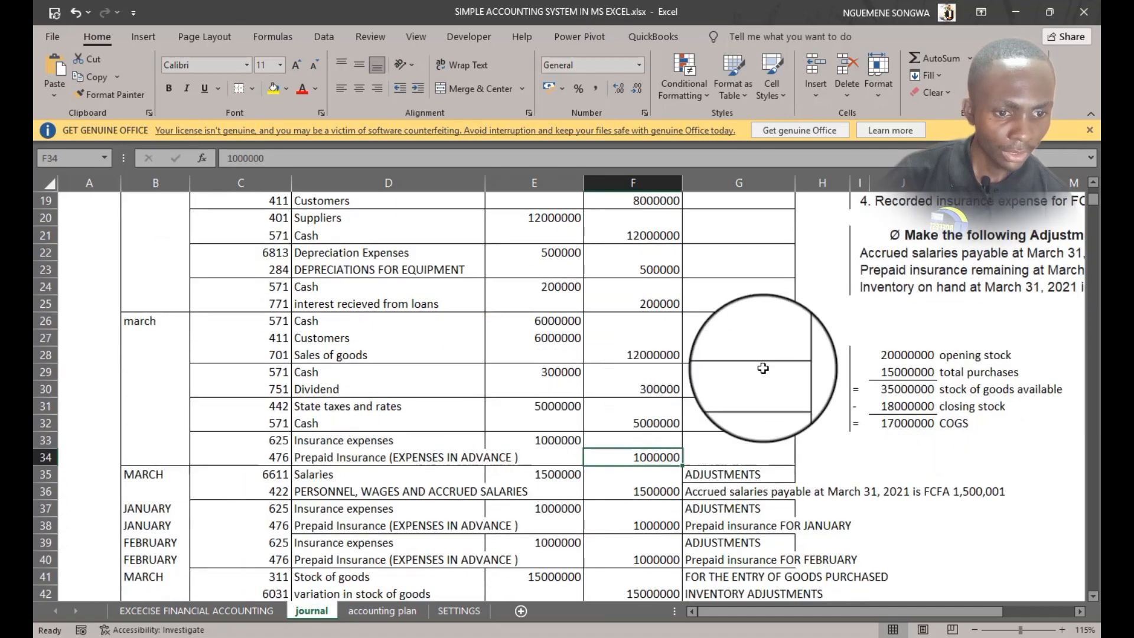
Check the accrued salaries adjustment entry's account numbers and amount against the adjustment statement
scroll(762, 367, "up", 1)
left_click(854, 307)
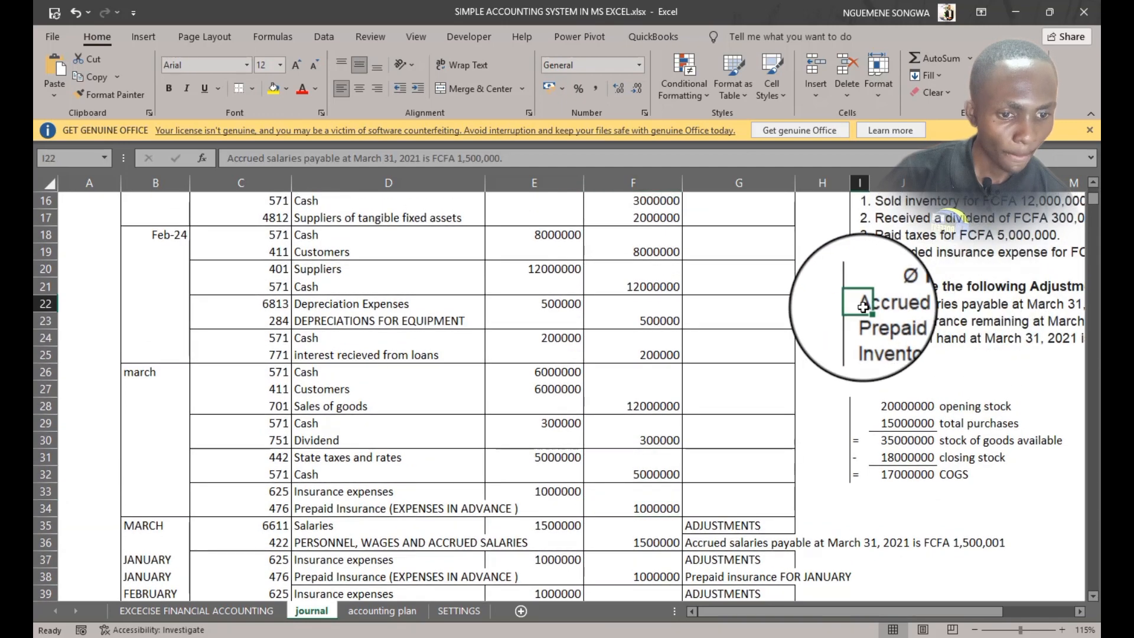
left_click_drag(863, 306, 981, 304)
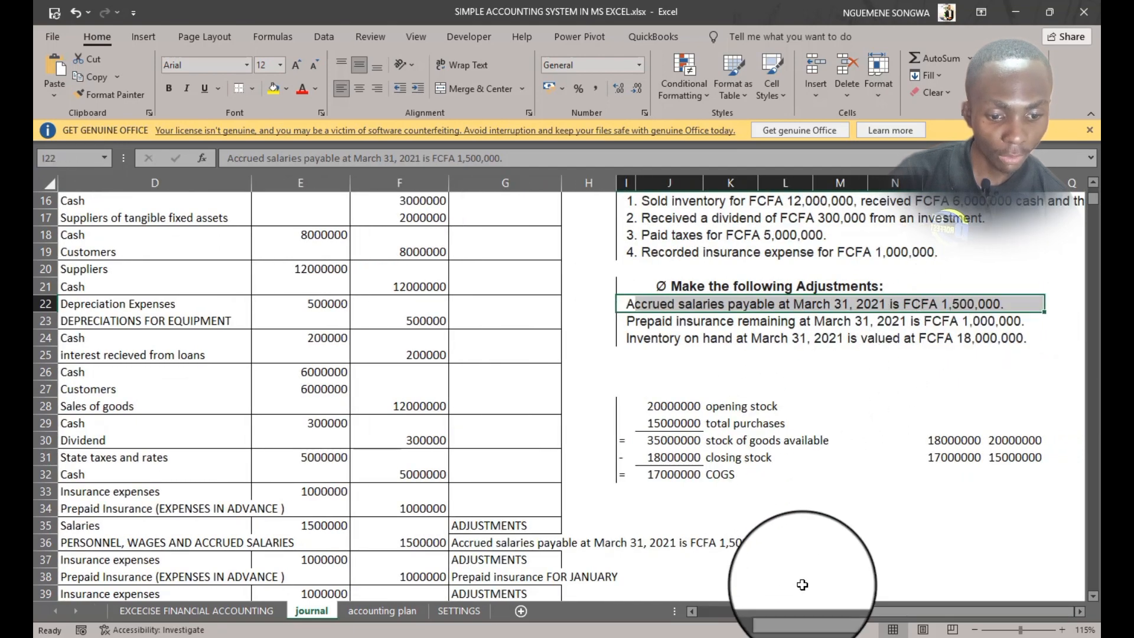
left_click_drag(801, 616, 686, 604)
scroll(341, 527, "down", 2)
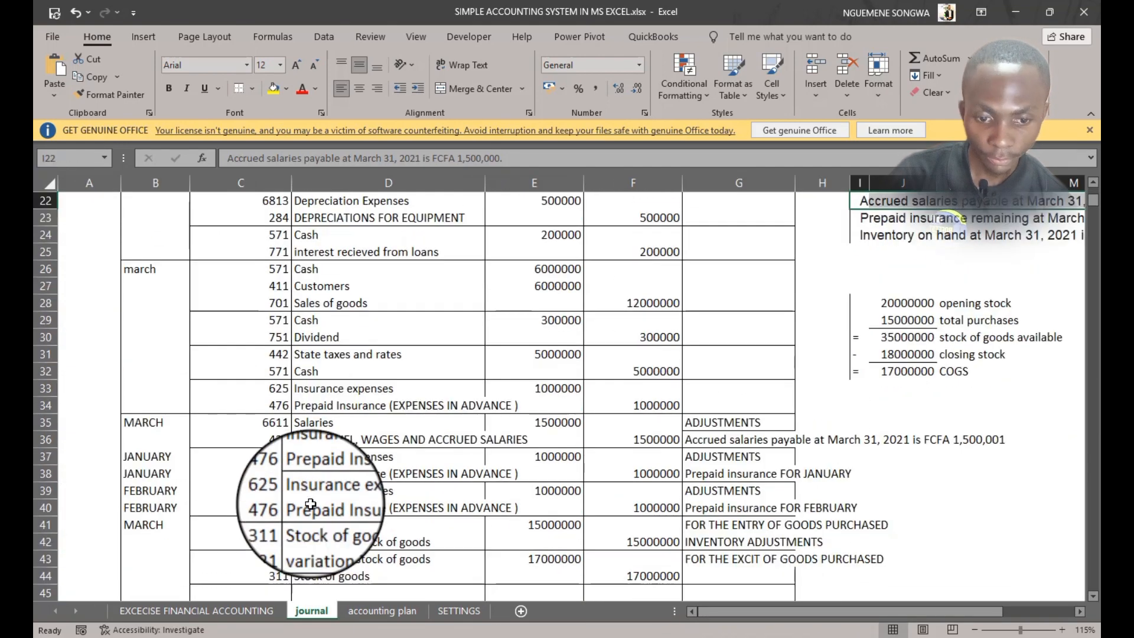
left_click(279, 422)
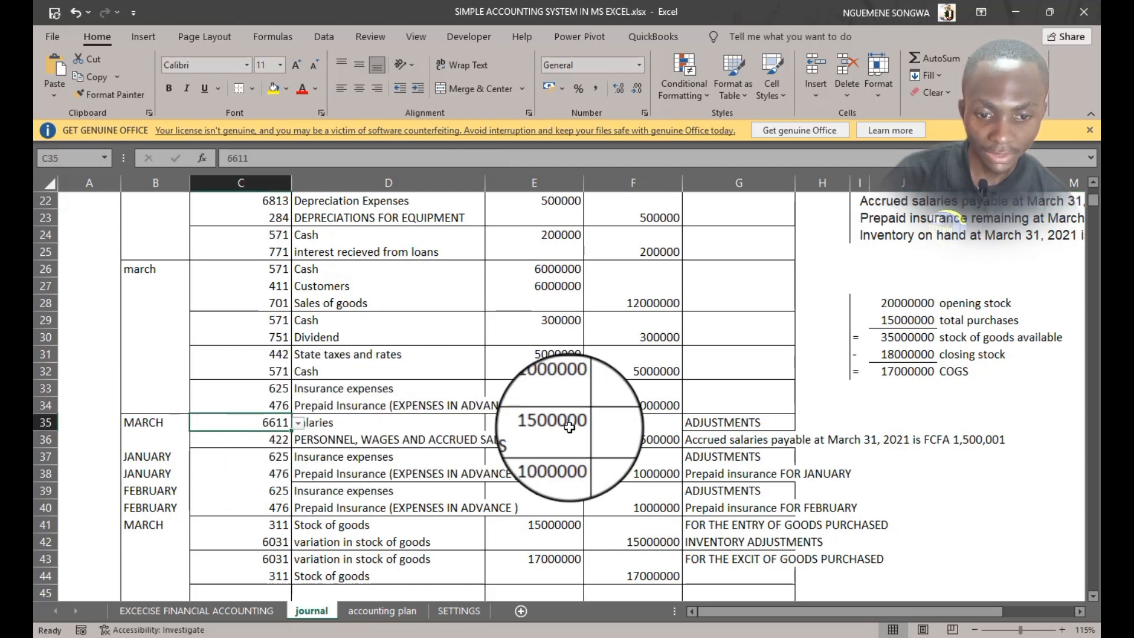
left_click(273, 440)
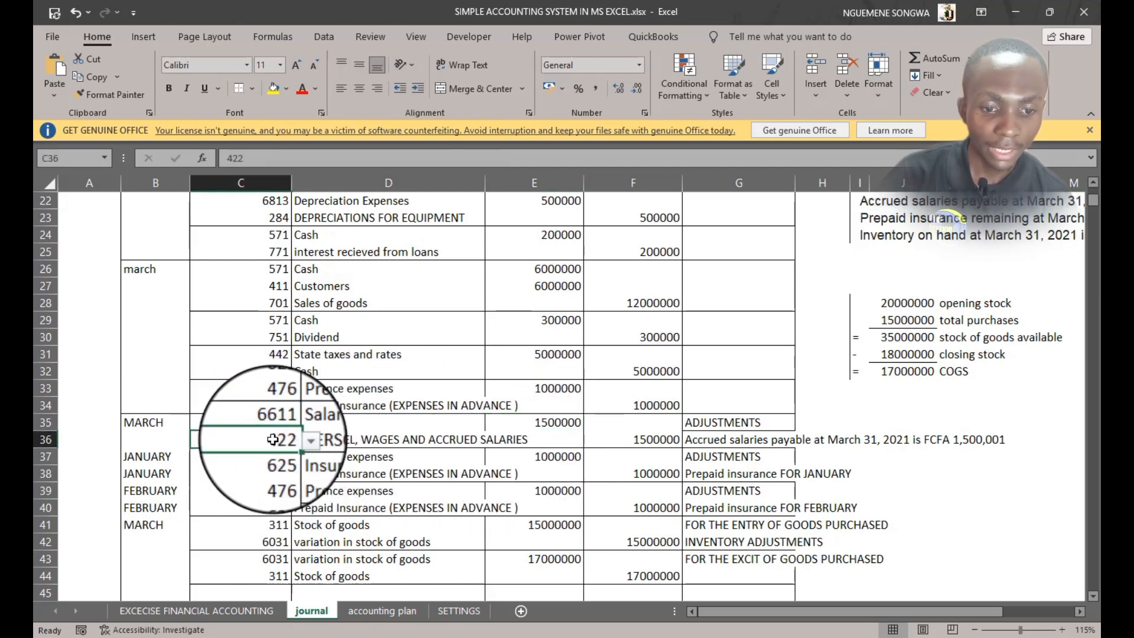
left_click(655, 440)
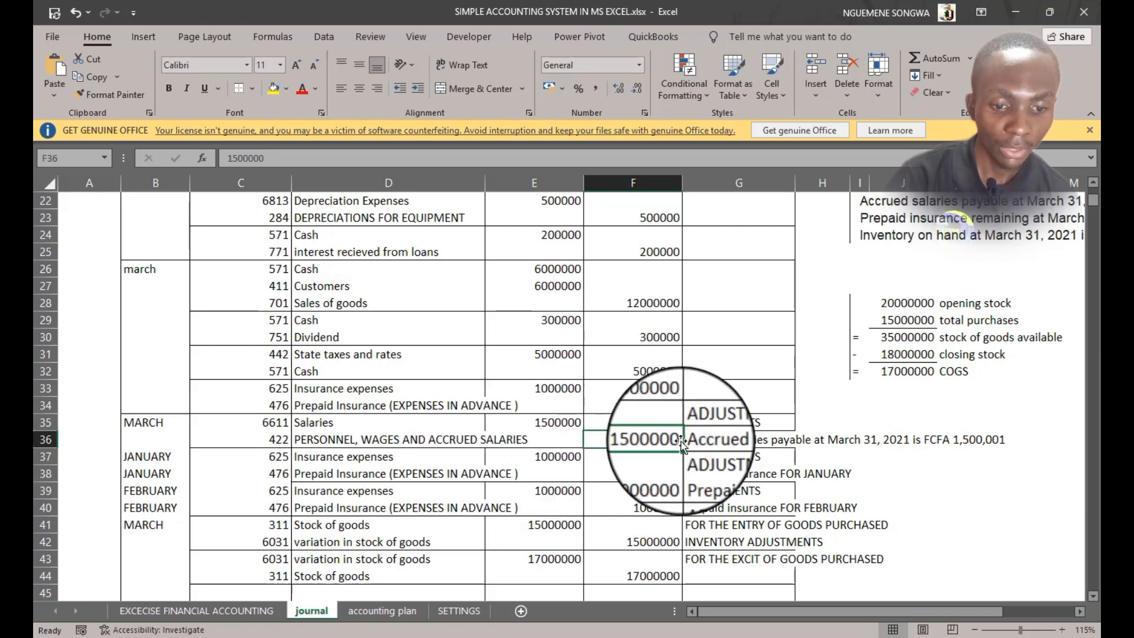
scroll(998, 346, "up", 1)
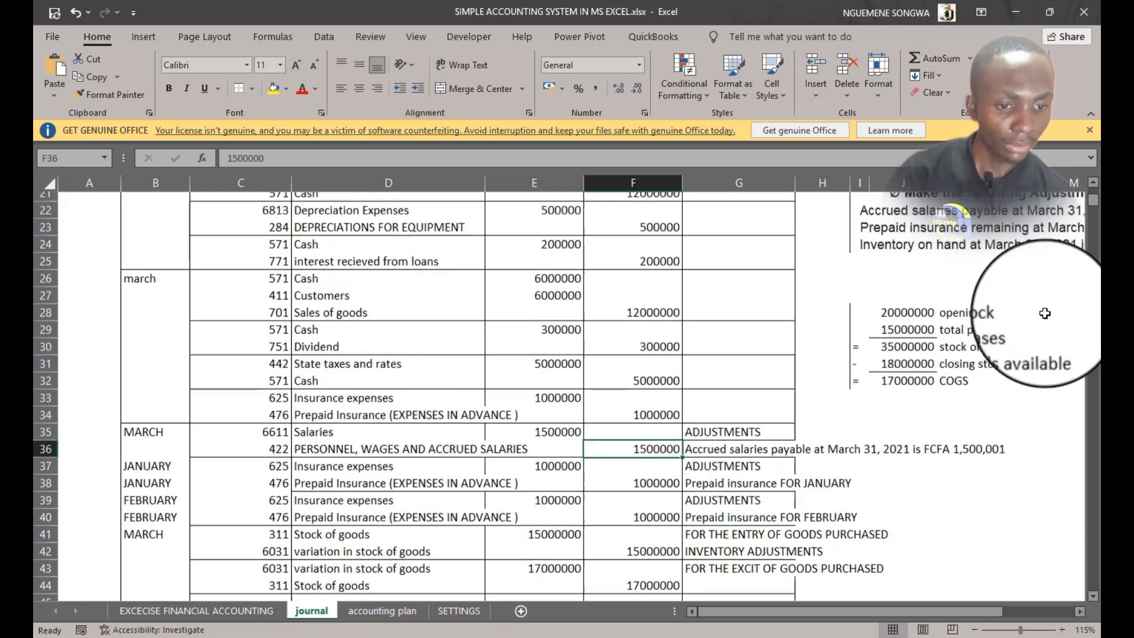
Review the prepaid insurance adjustment statement against the prepaid insurance opening balance and the March transactions
left_click_drag(883, 269, 1047, 270)
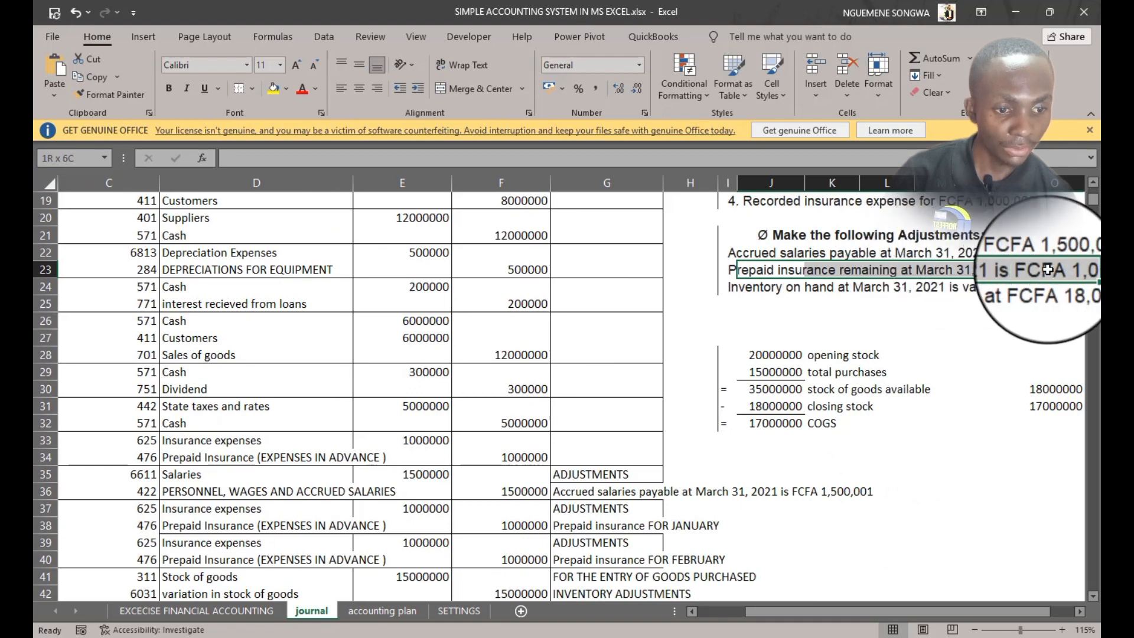
left_click(236, 611)
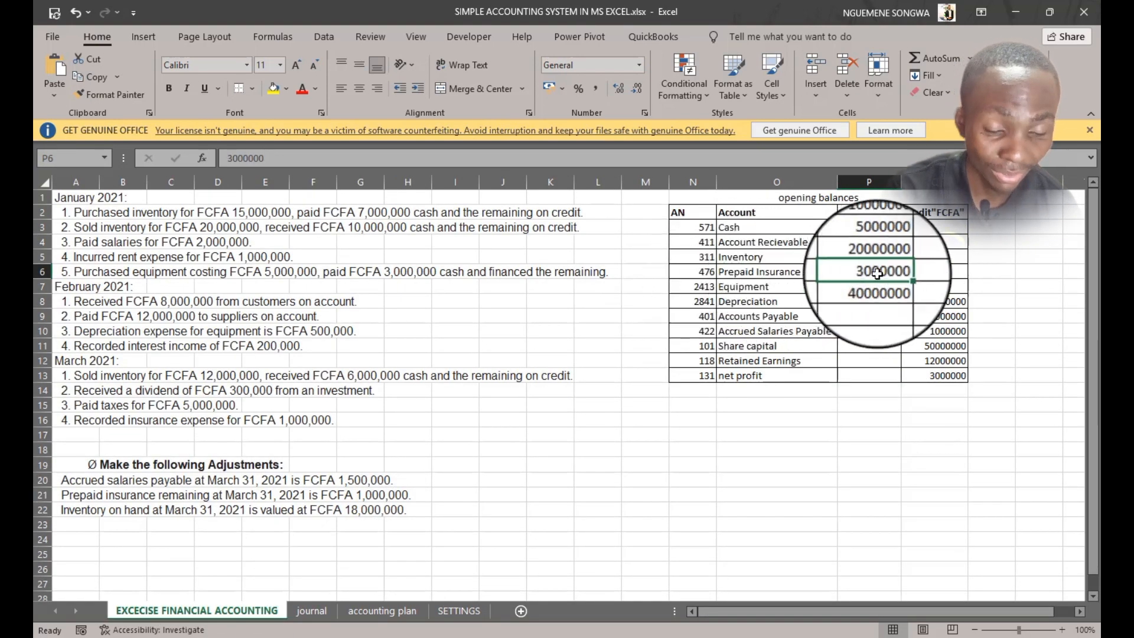
left_click(312, 610)
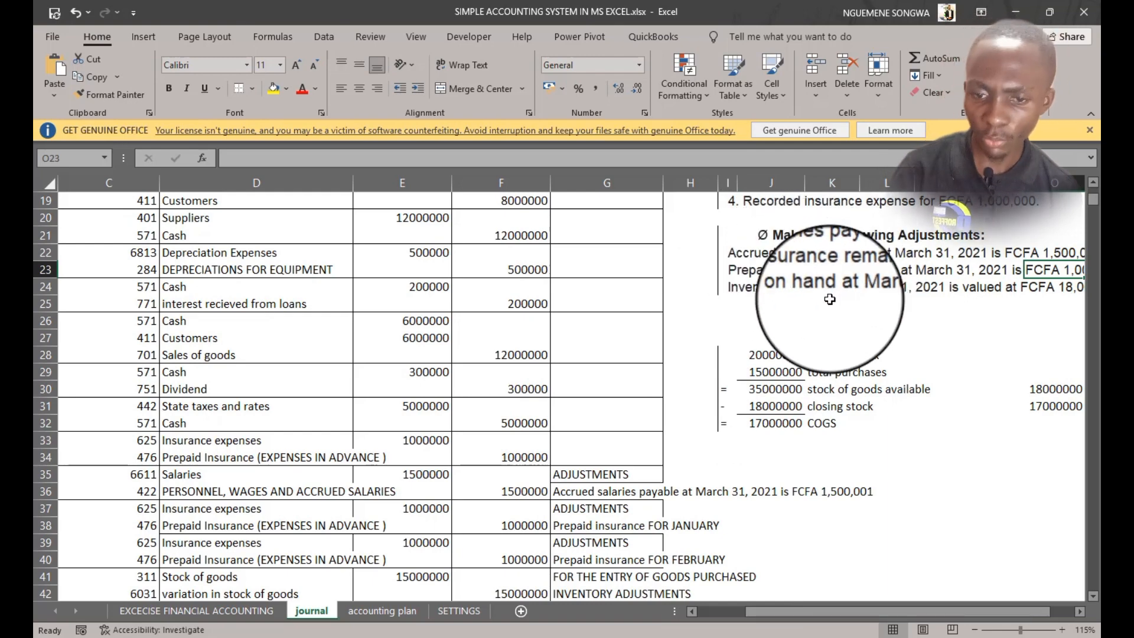
scroll(821, 295, "up", 3)
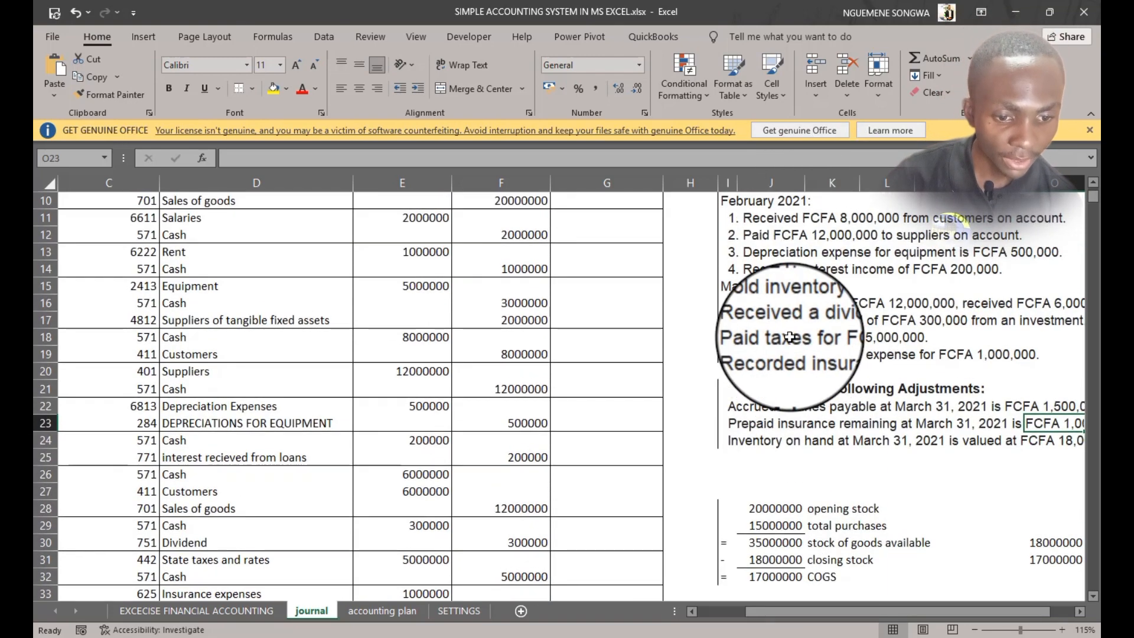
left_click_drag(762, 354, 997, 354)
scroll(997, 355, "up", 2)
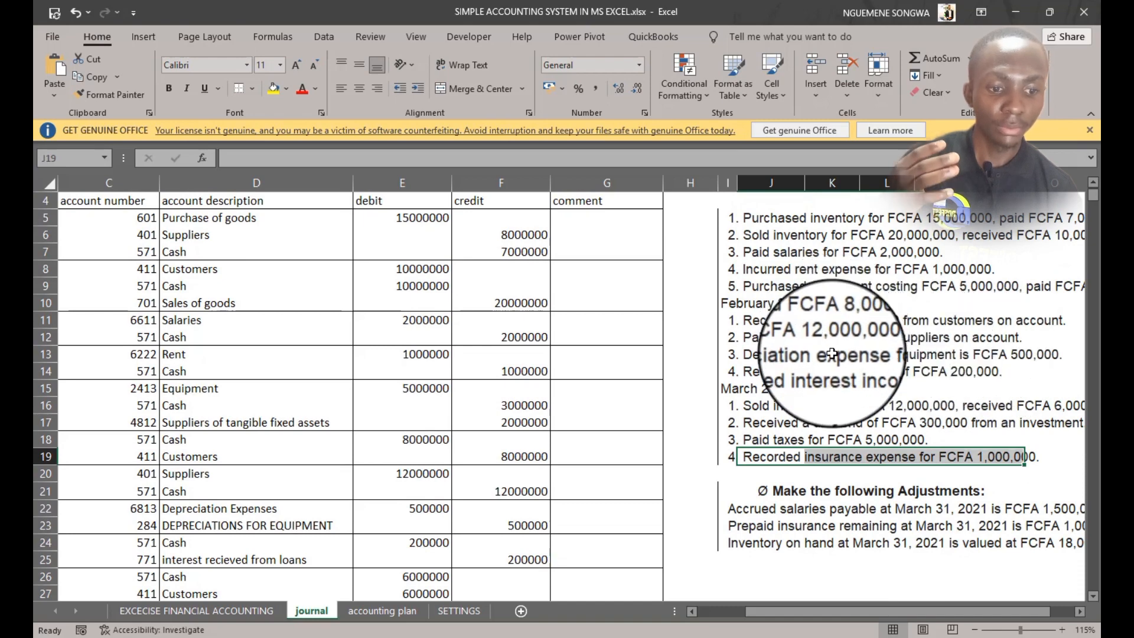
scroll(832, 353, "up", 1)
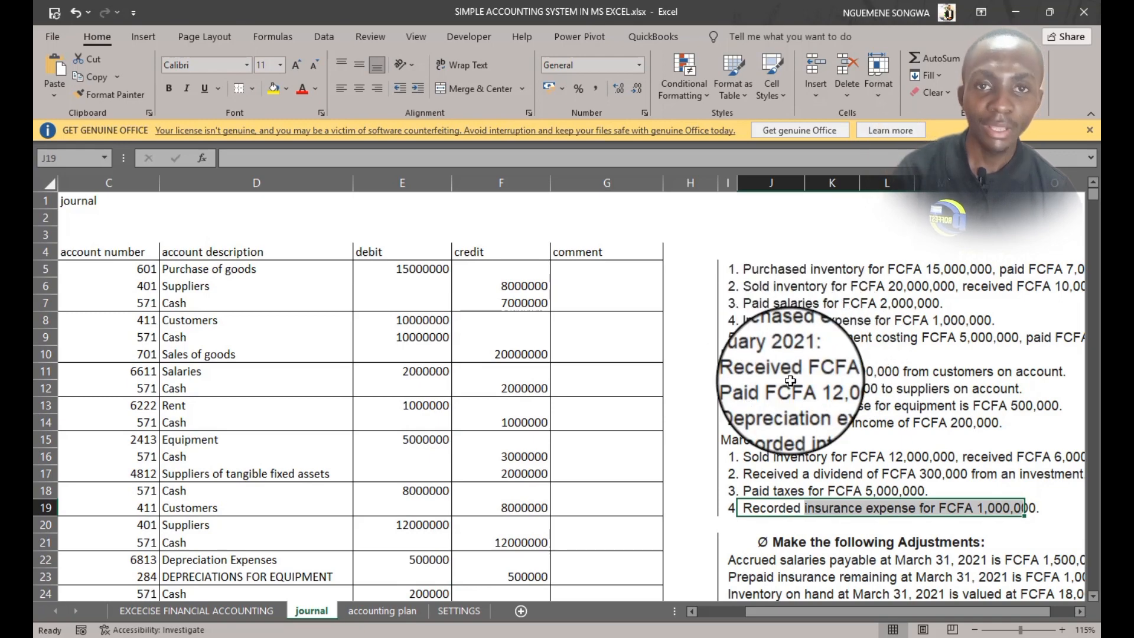
Re-examine the prepaid insurance adjustment and opening balance alongside the journal's insurance entries
scroll(590, 421, "down", 7)
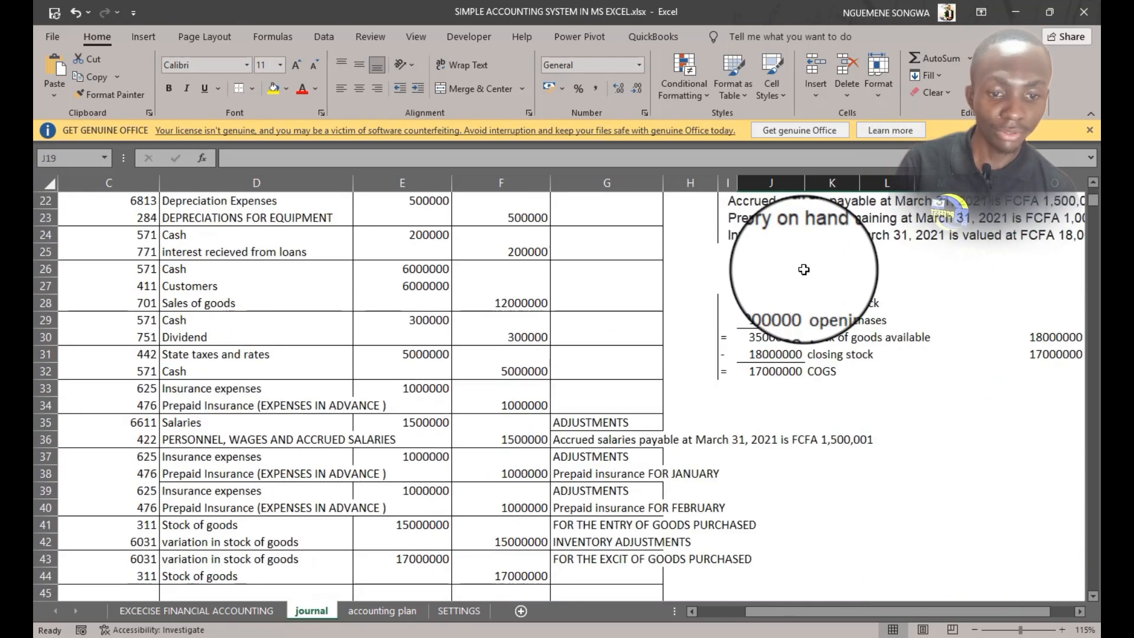
scroll(804, 269, "down", 1)
scroll(791, 284, "up", 4)
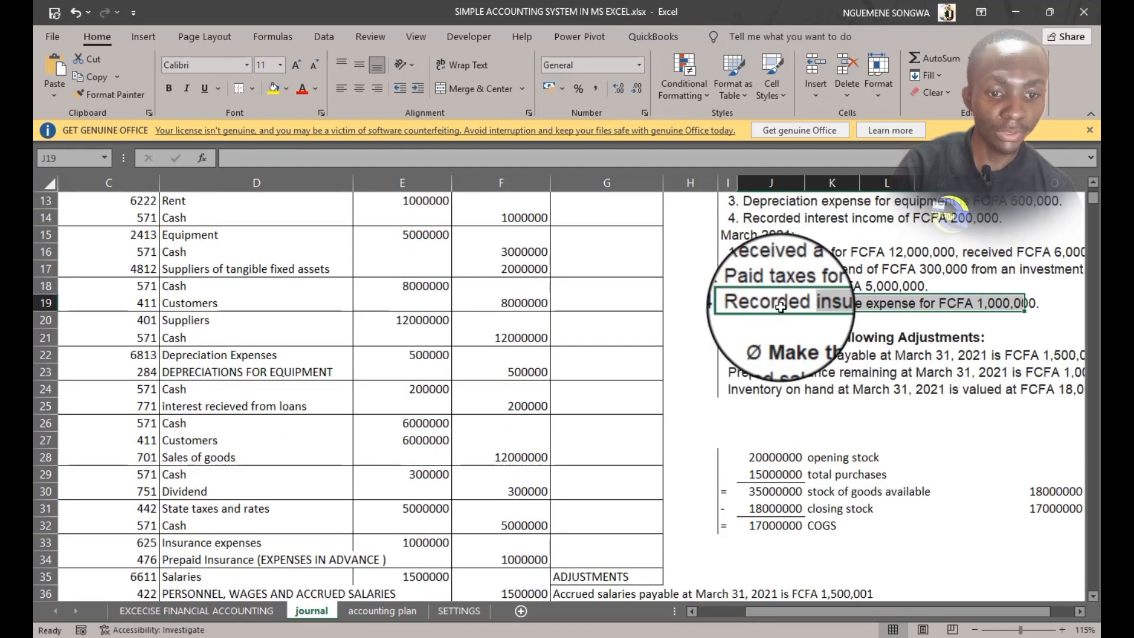
left_click_drag(744, 372, 1055, 373)
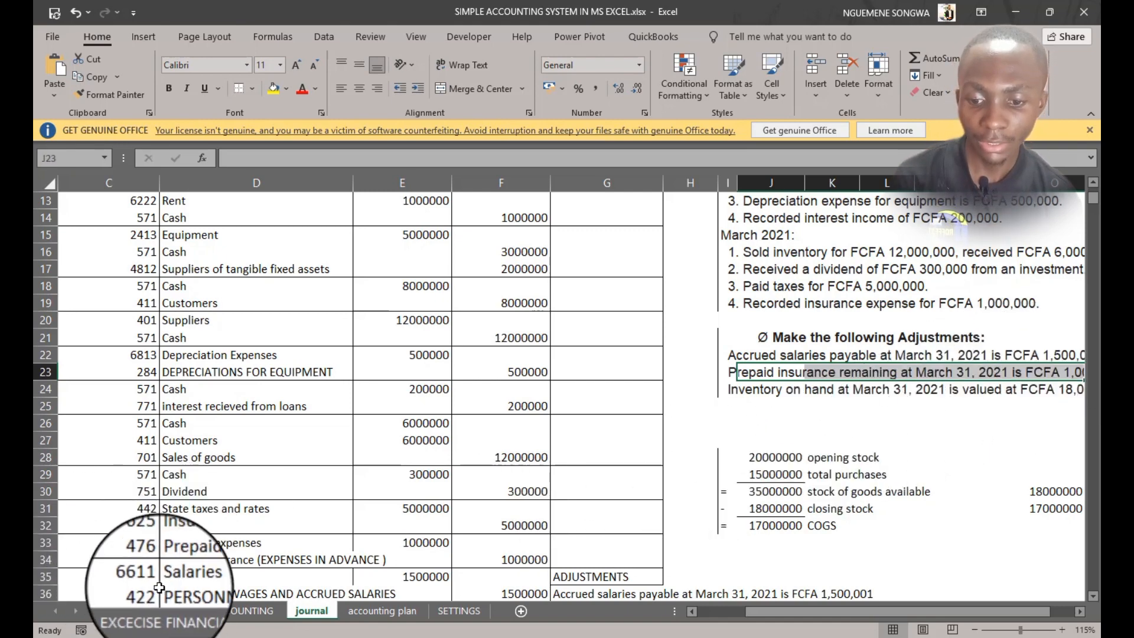
left_click(179, 615)
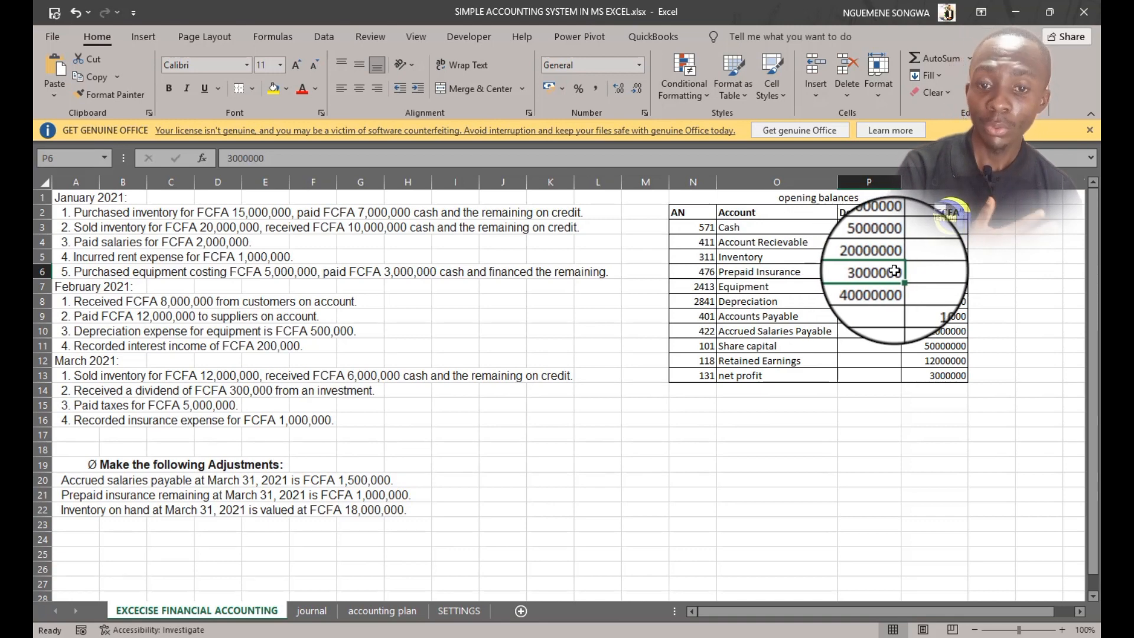
left_click(311, 612)
scroll(195, 473, "up", 2)
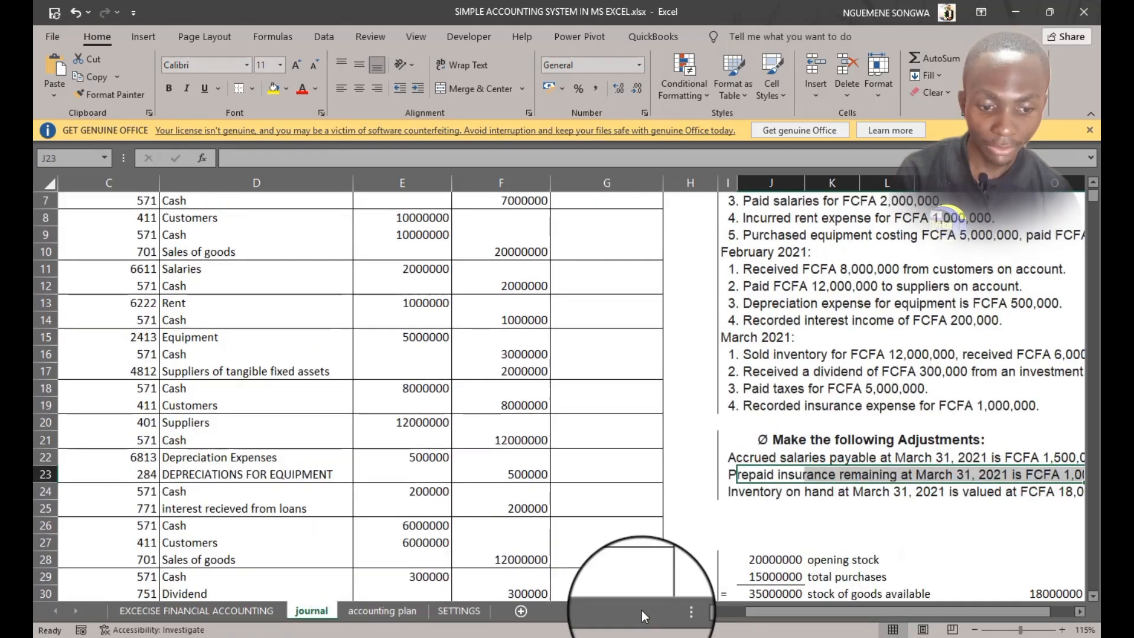
left_click_drag(789, 609, 700, 615)
scroll(254, 519, "down", 3)
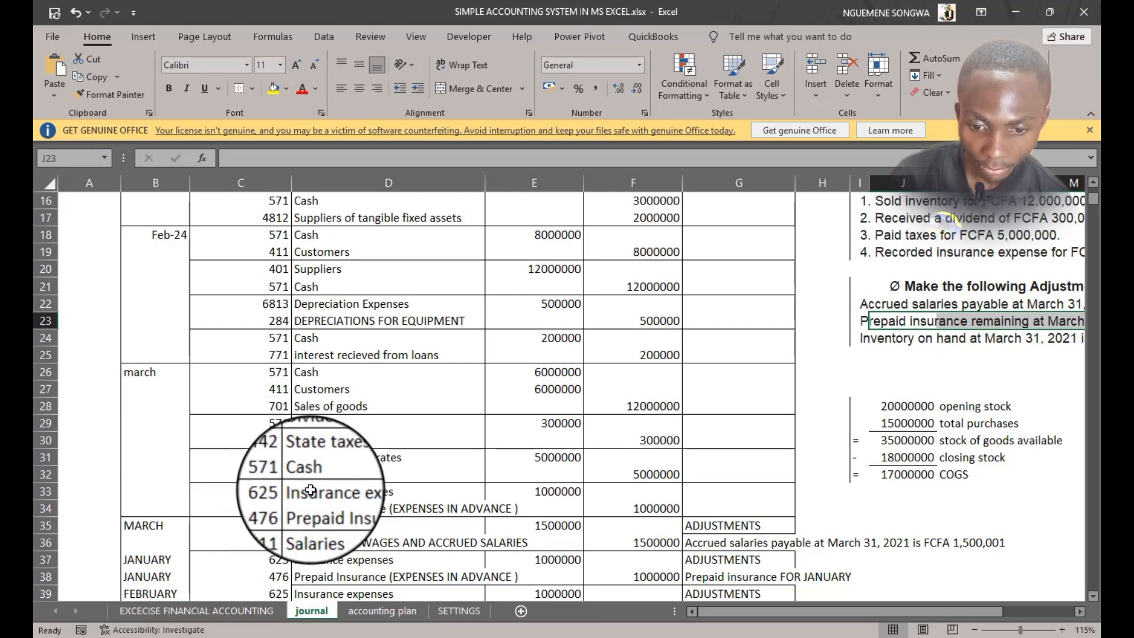
Relabel the date of the insurance adjustment rows as MARCH
left_click_drag(321, 508, 633, 508)
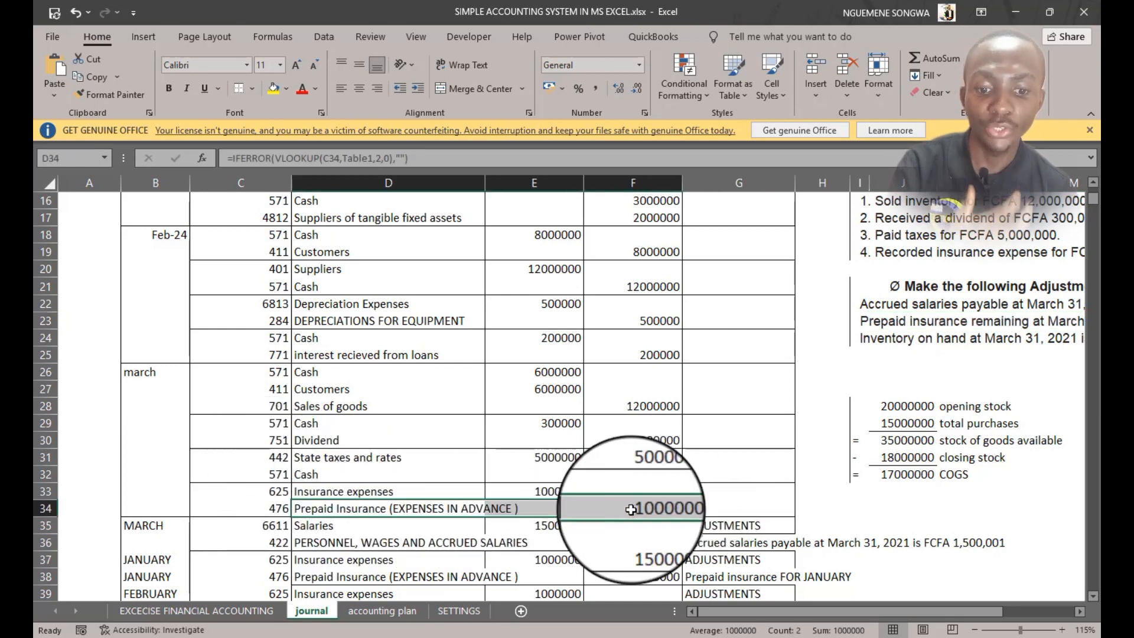
scroll(633, 472, "down", 1)
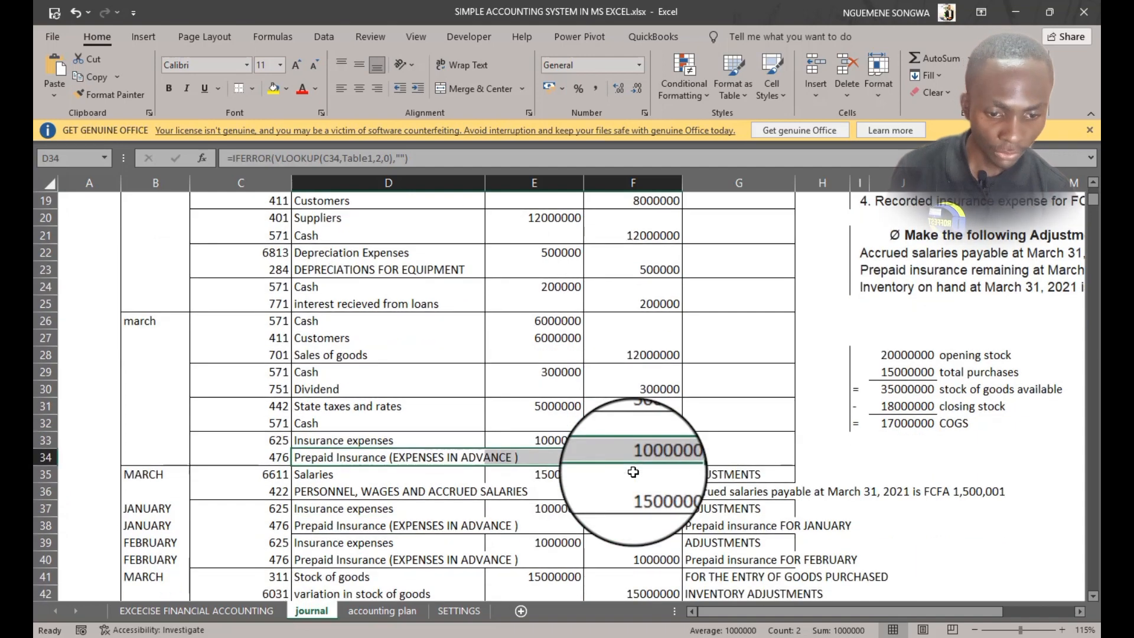
scroll(633, 473, "down", 2)
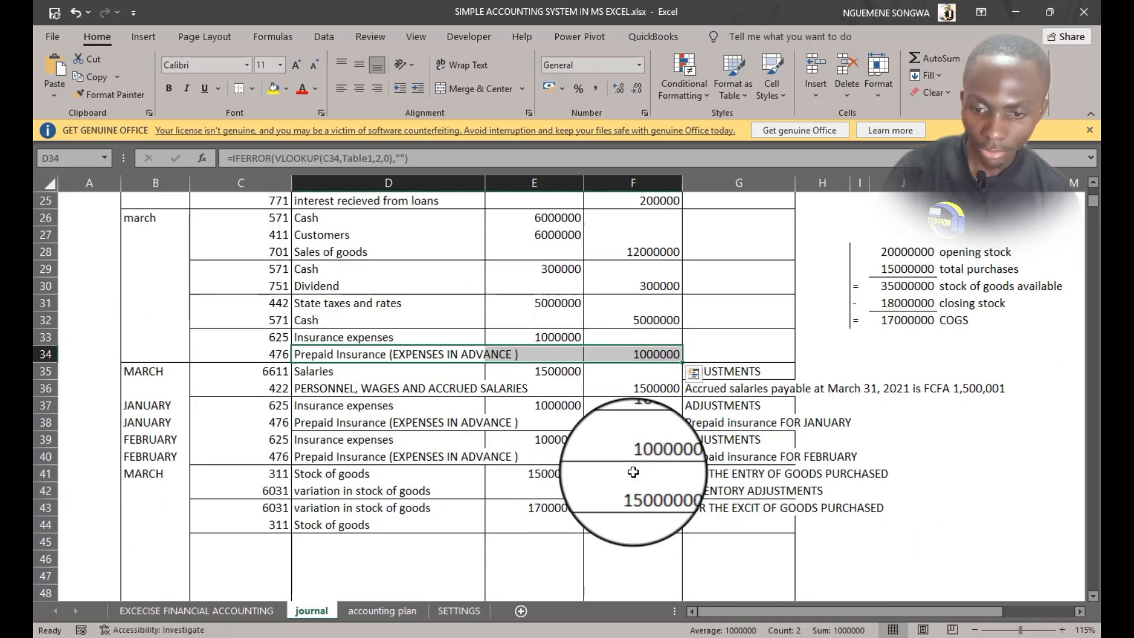
left_click(299, 408)
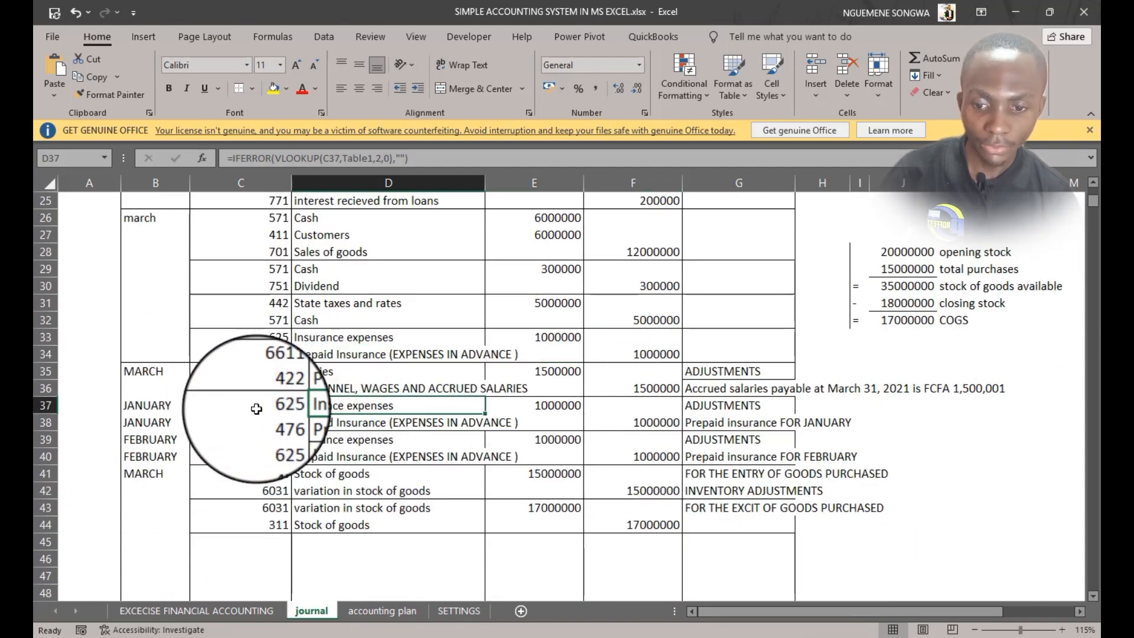
left_click_drag(154, 406, 157, 454)
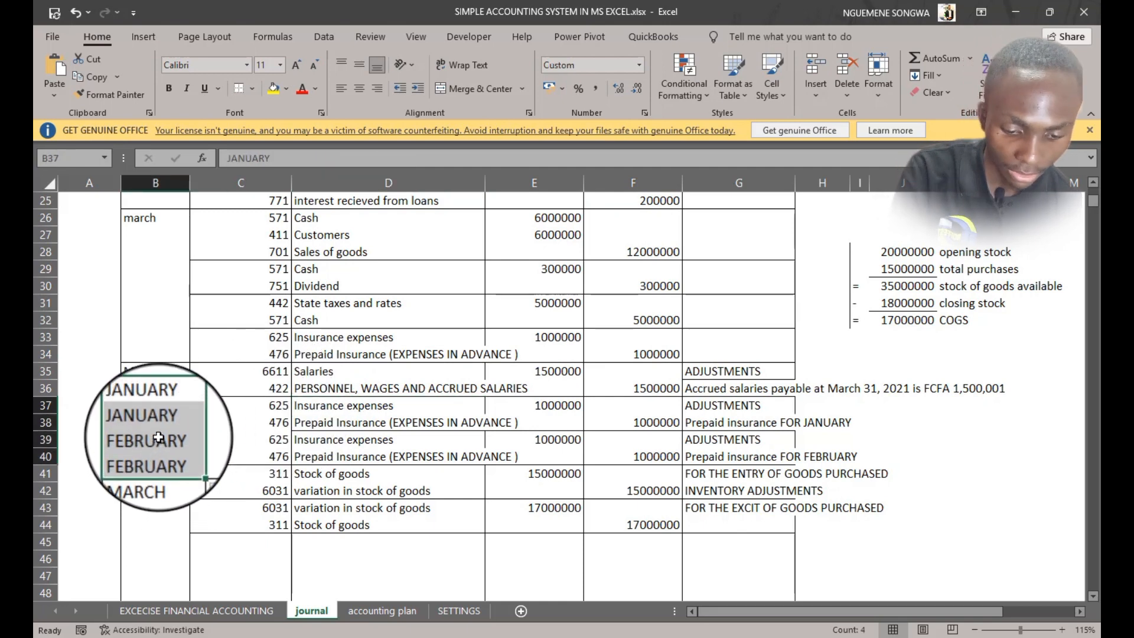
type("MArch")
key("Return")
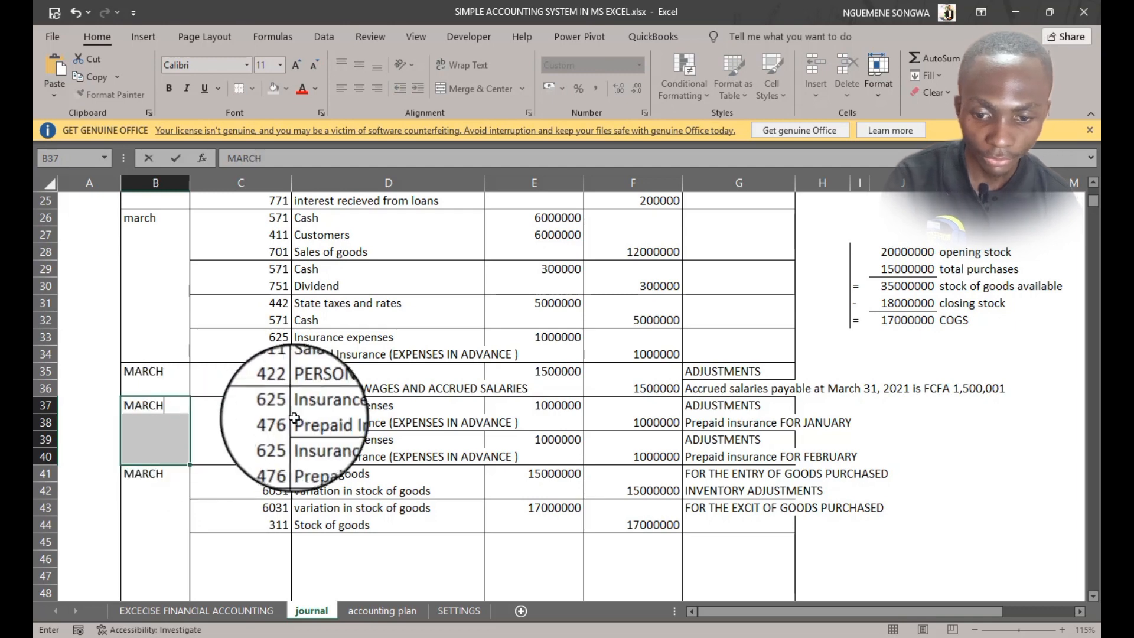
Delete the entire rows holding the February prepaid insurance adjustment entry
left_click_drag(263, 405, 656, 420)
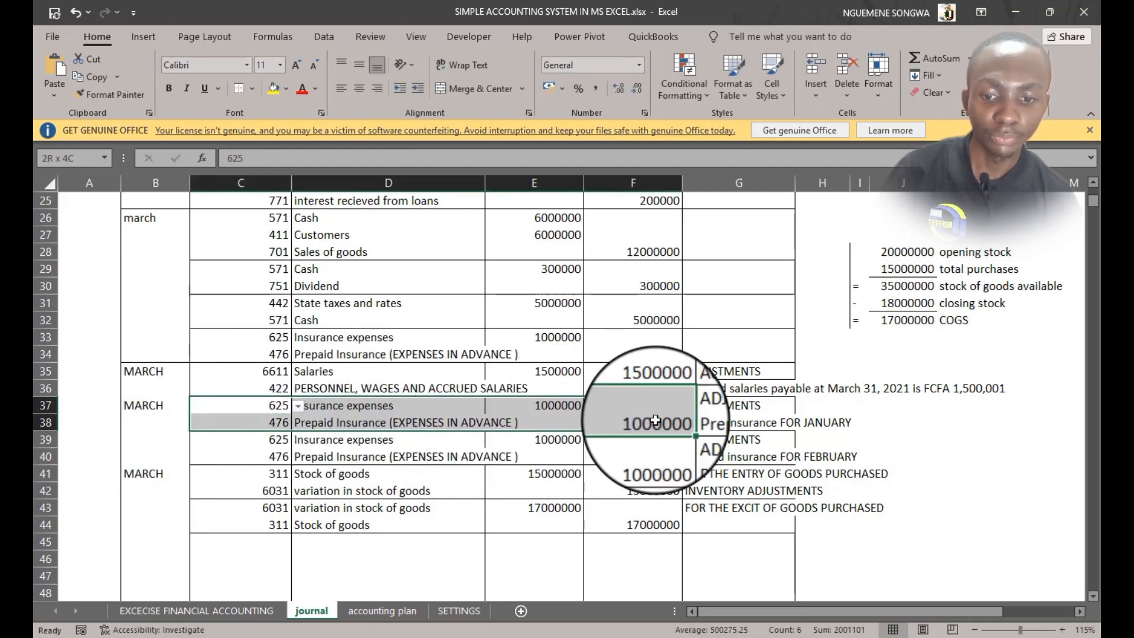
left_click(260, 405)
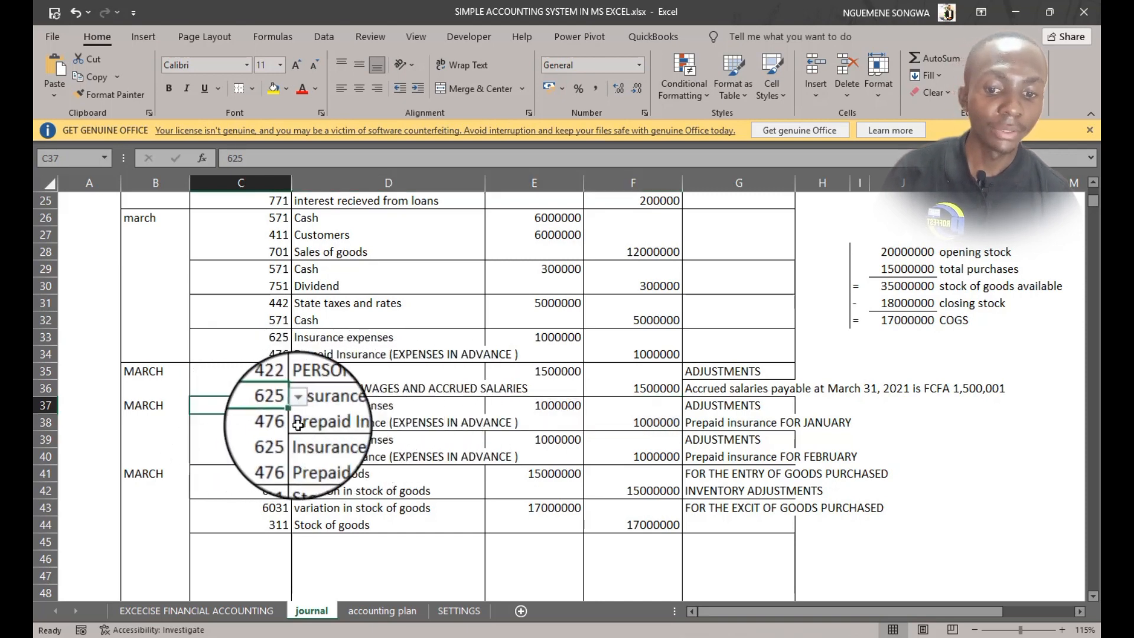
left_click(277, 424)
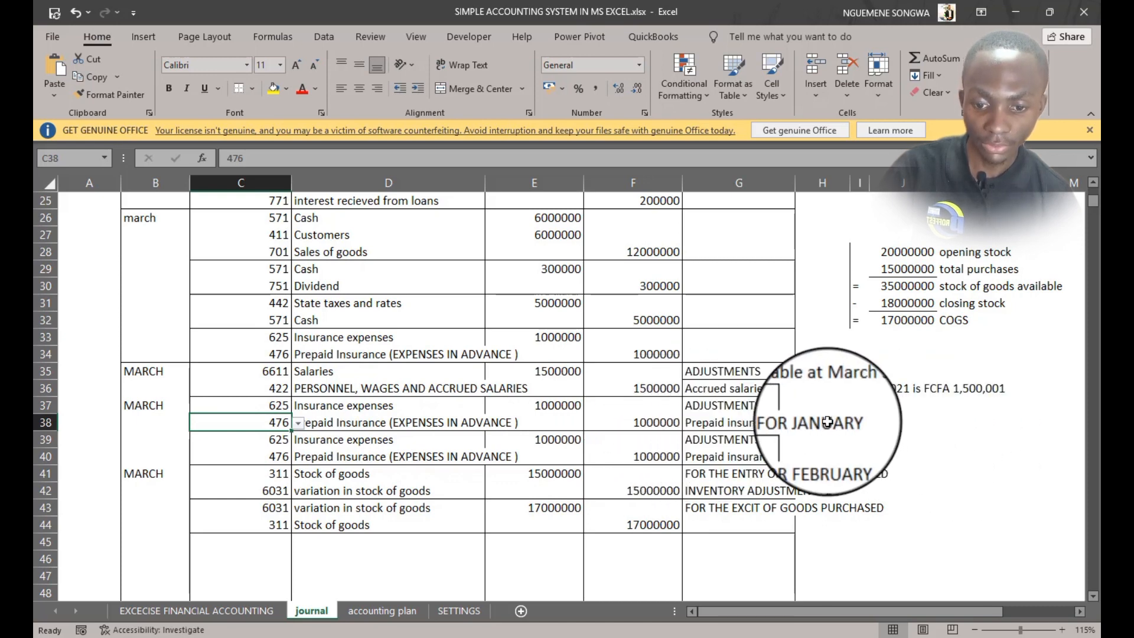
left_click_drag(201, 437, 738, 452)
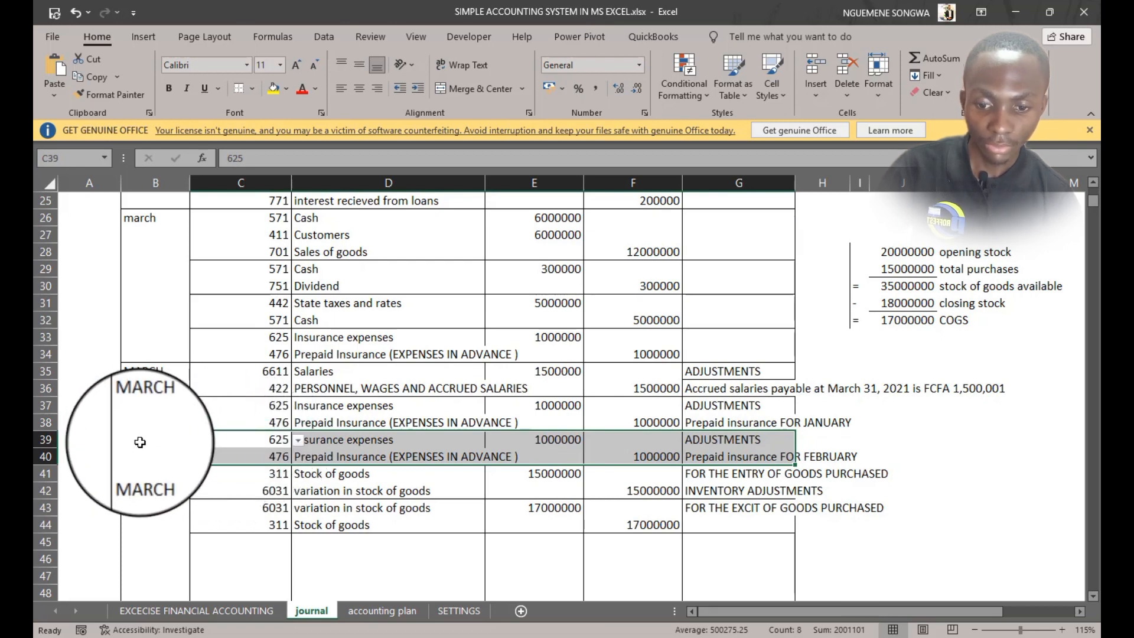
left_click_drag(140, 443, 783, 463)
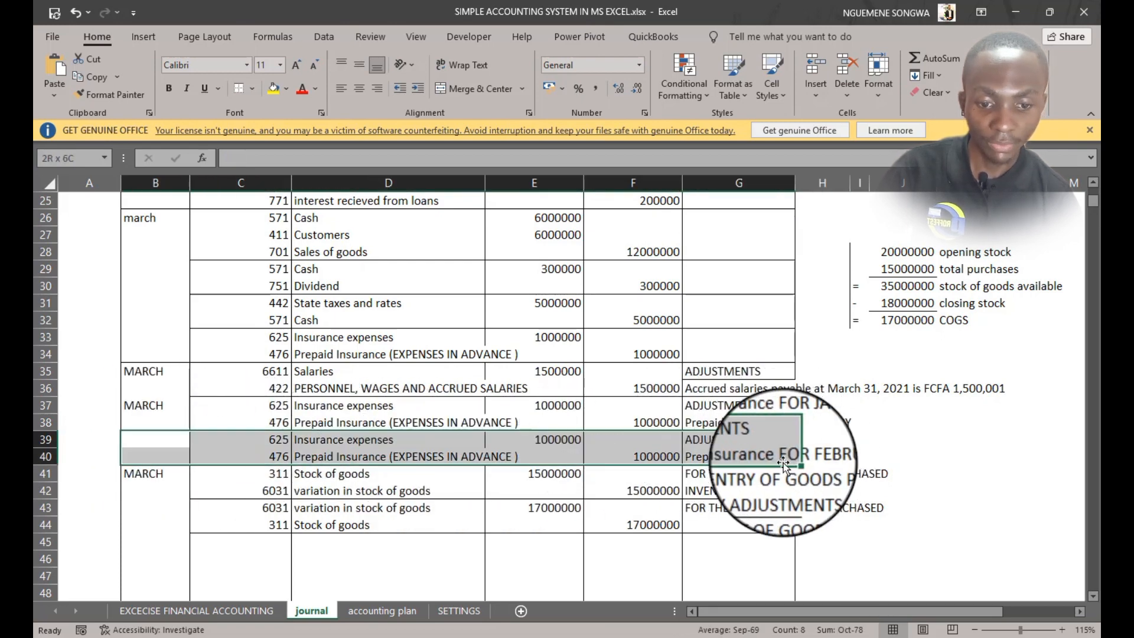
right_click(530, 440)
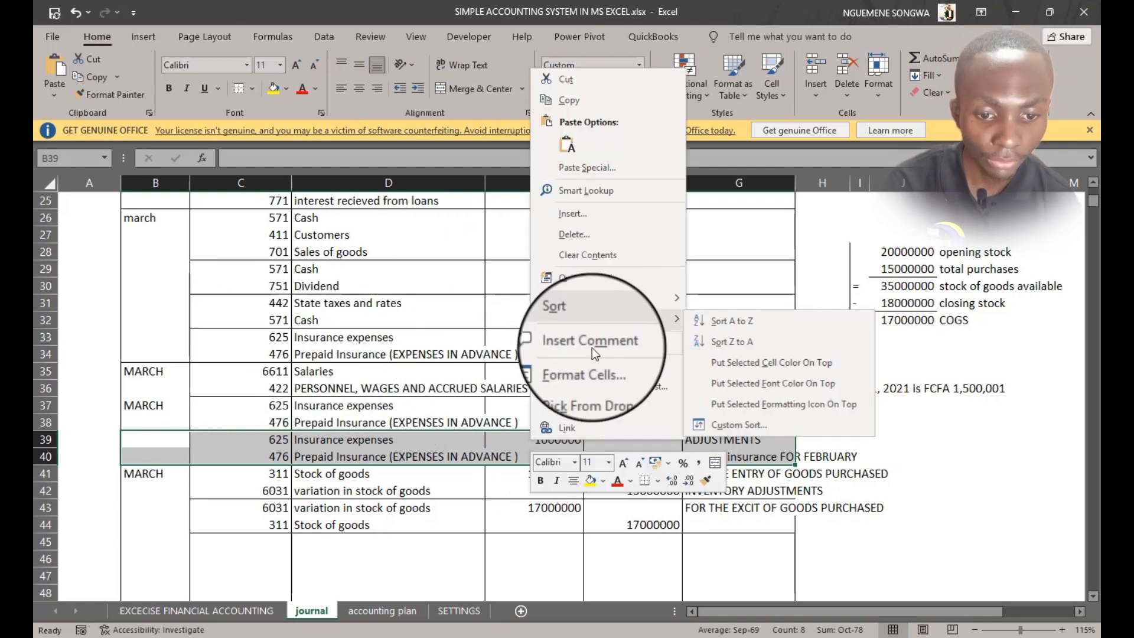
left_click(618, 241)
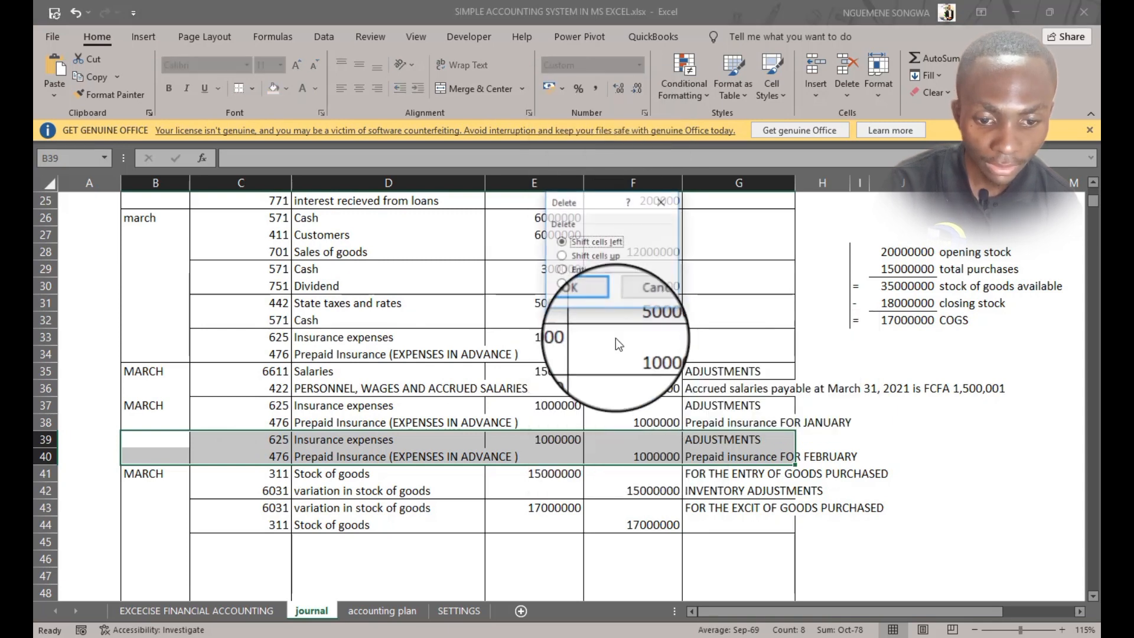
left_click(578, 270)
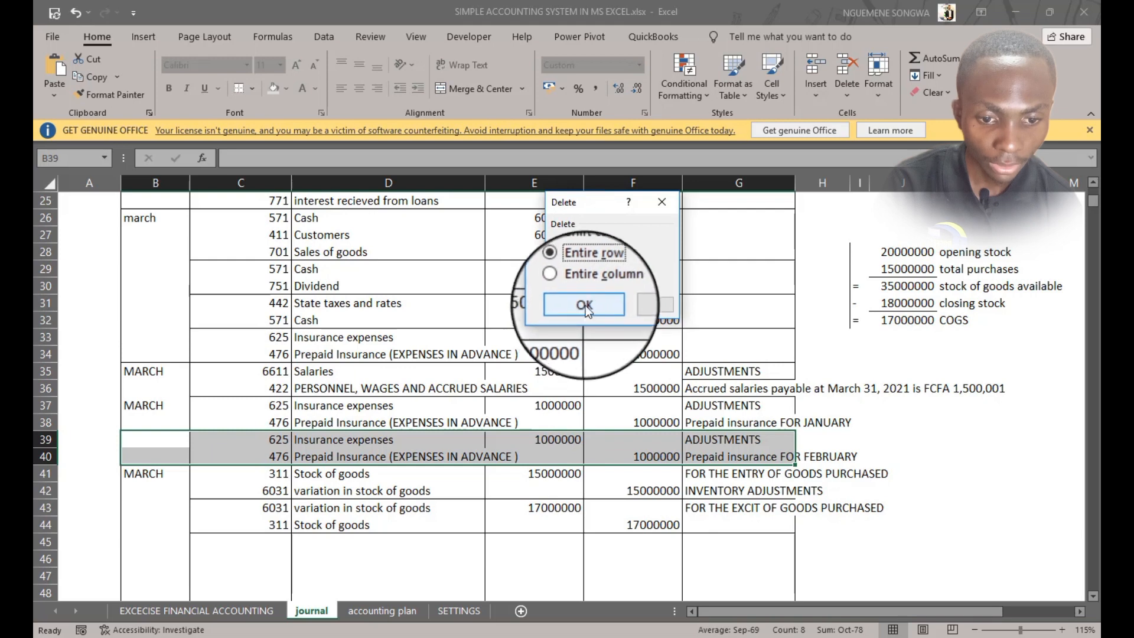
left_click(587, 260)
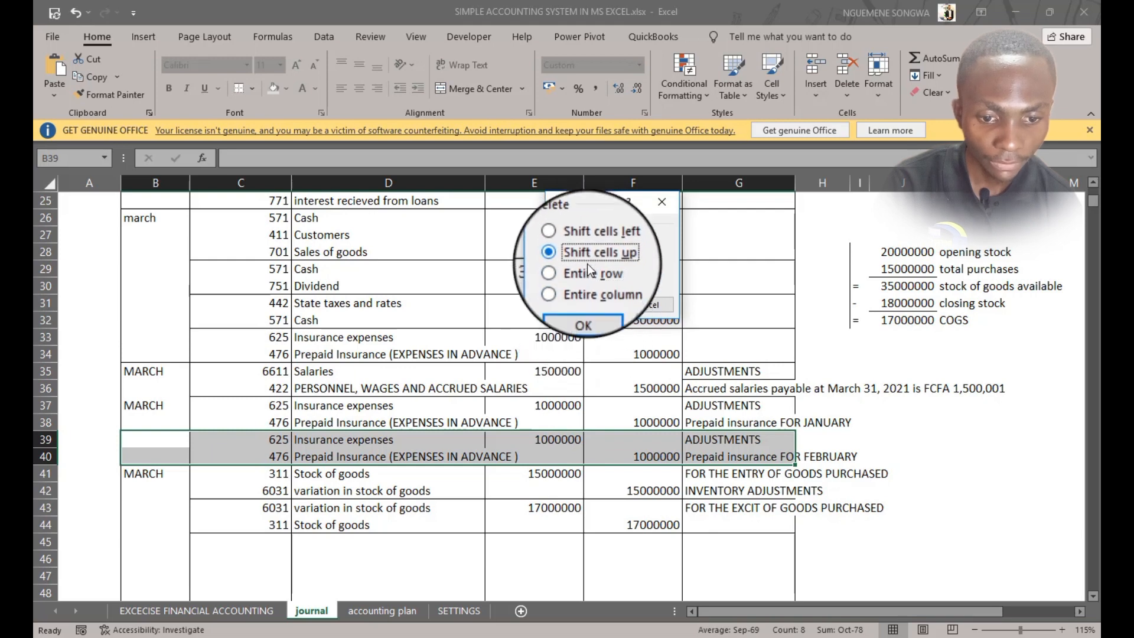
left_click(590, 306)
Compare the remaining insurance adjustment entry's accounts and amounts with the March insurance expense entry
left_click(534, 405)
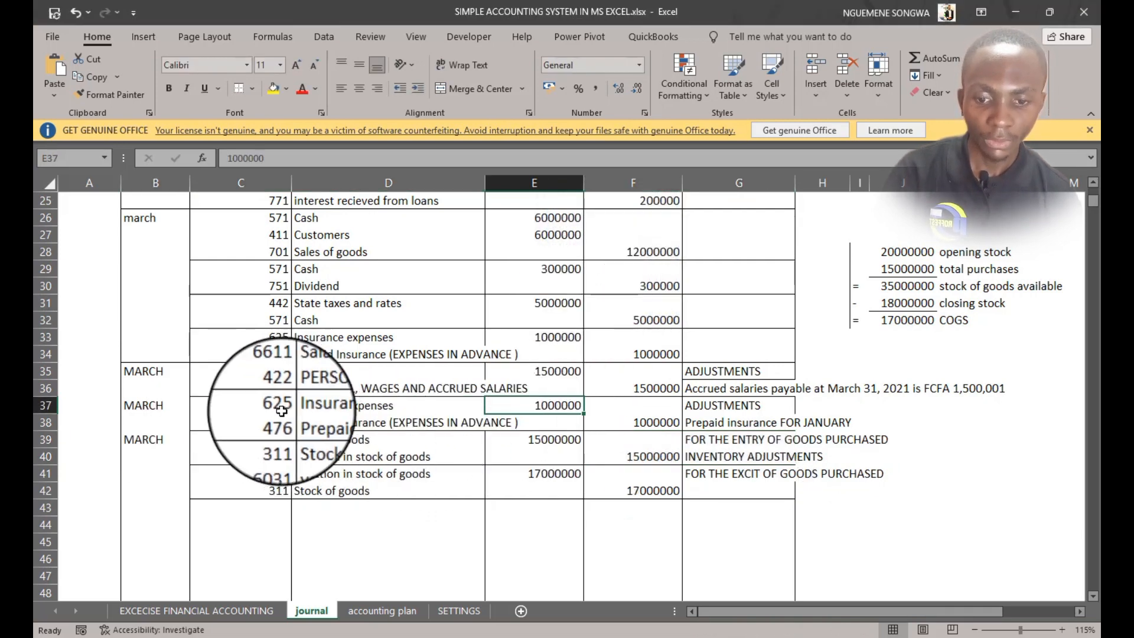
left_click_drag(281, 410, 658, 421)
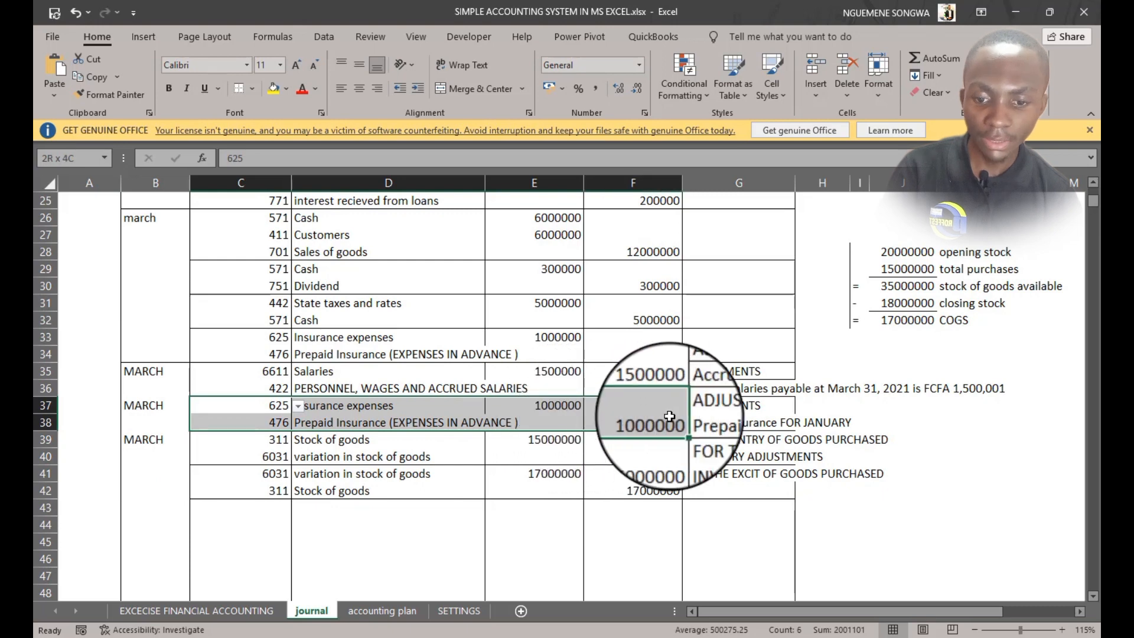
left_click(231, 406)
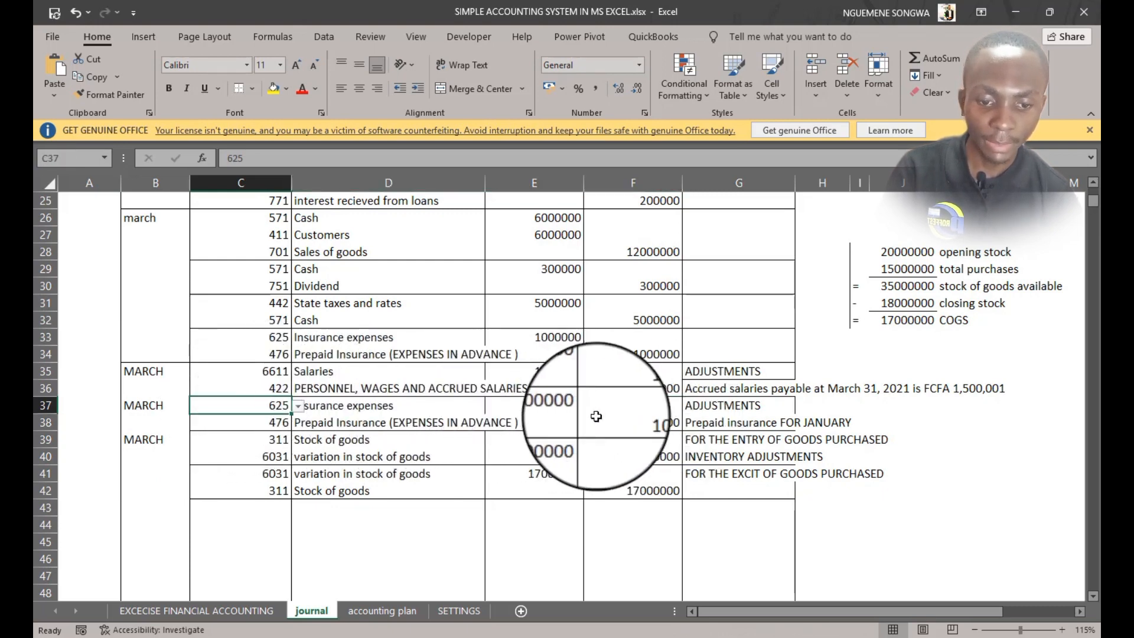
left_click(257, 421)
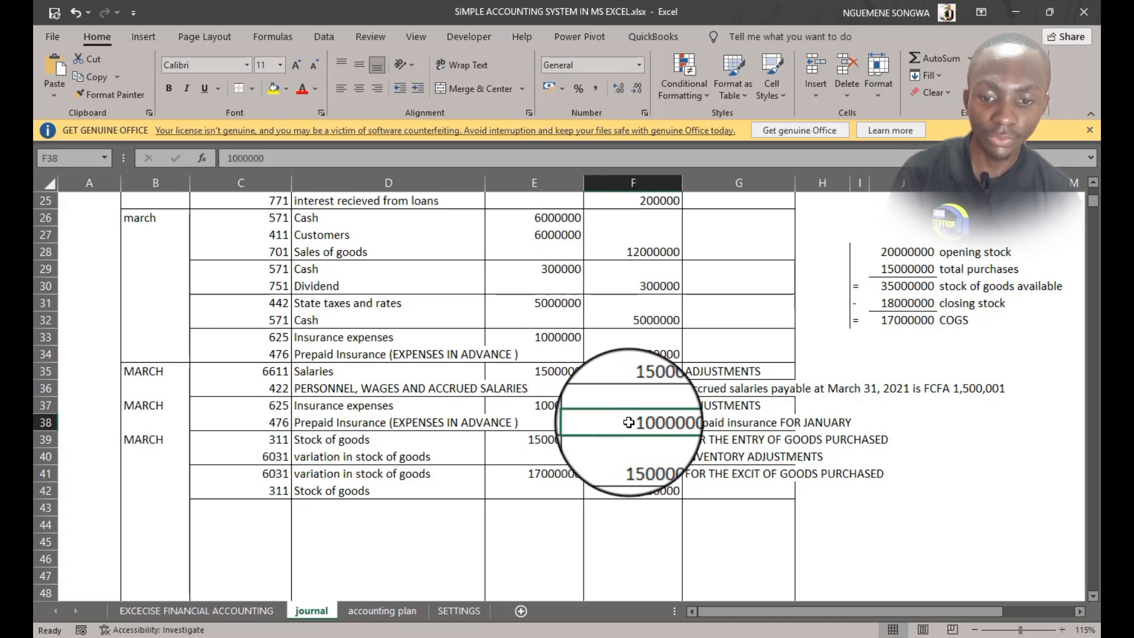
left_click_drag(260, 422, 614, 422)
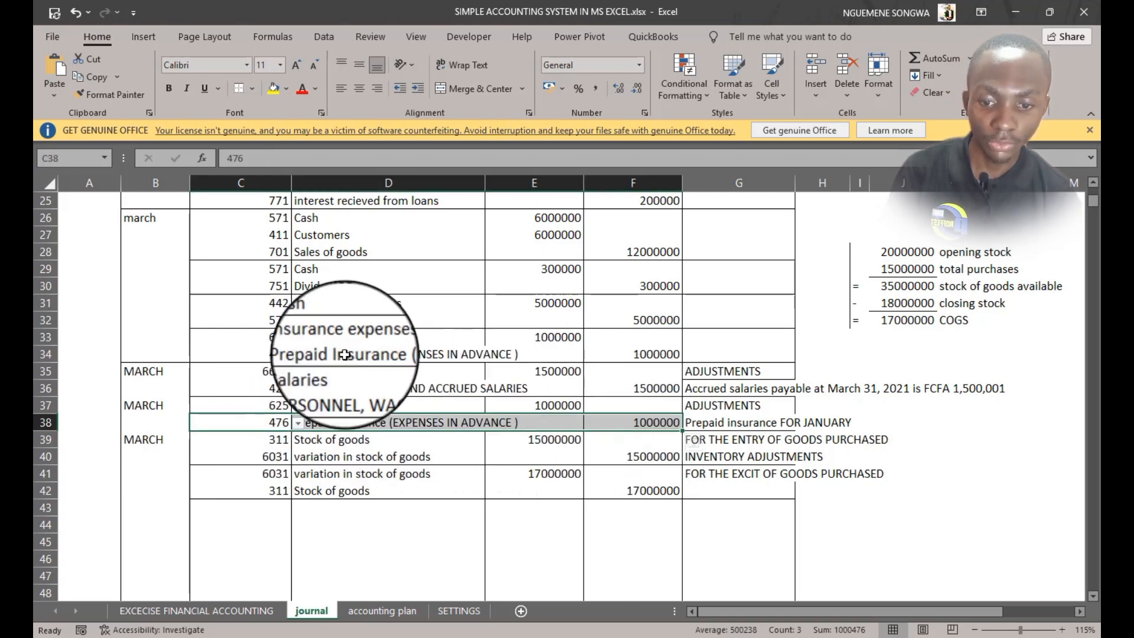
left_click_drag(260, 355, 645, 358)
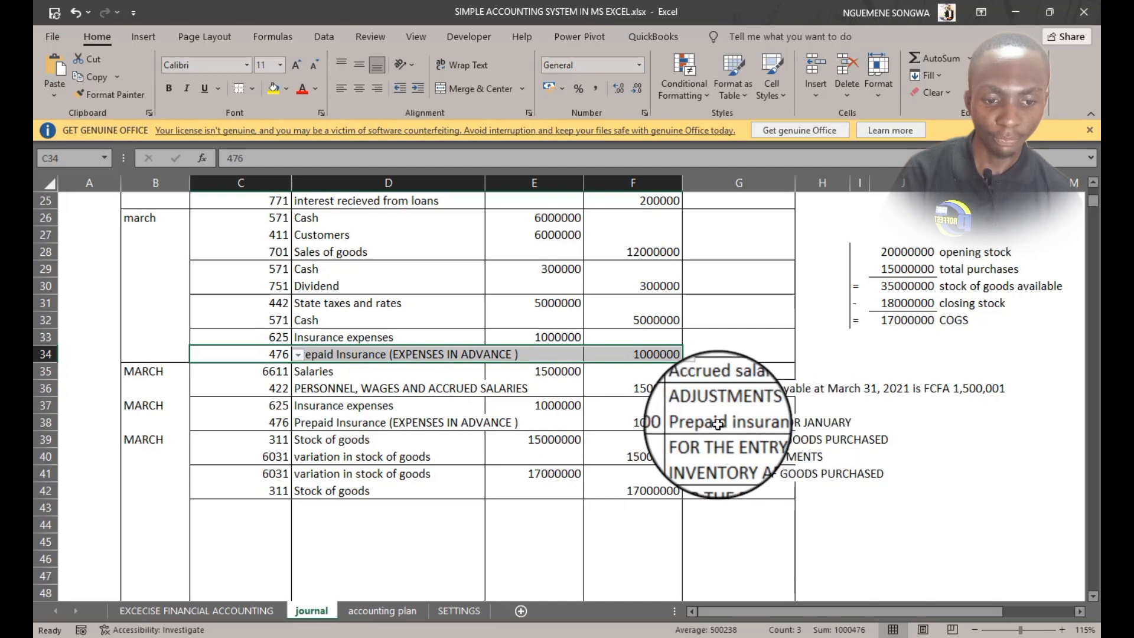
left_click(268, 443)
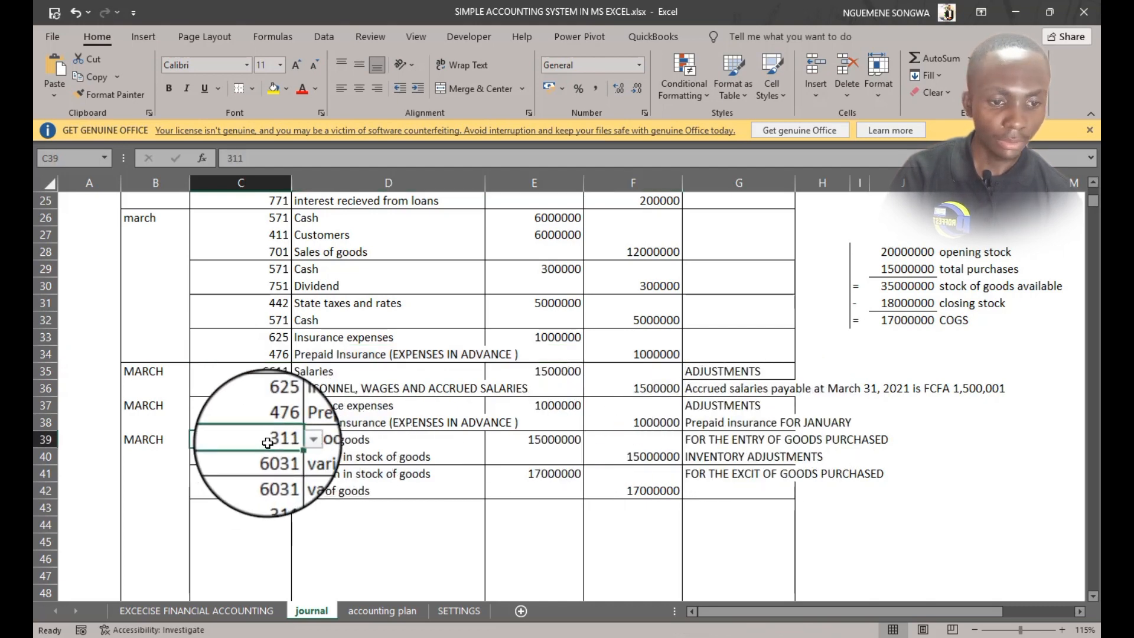
Review the inventory adjustment statement and the exercise transactions sheet
scroll(835, 321, "up", 3)
left_click_drag(874, 339, 1041, 339)
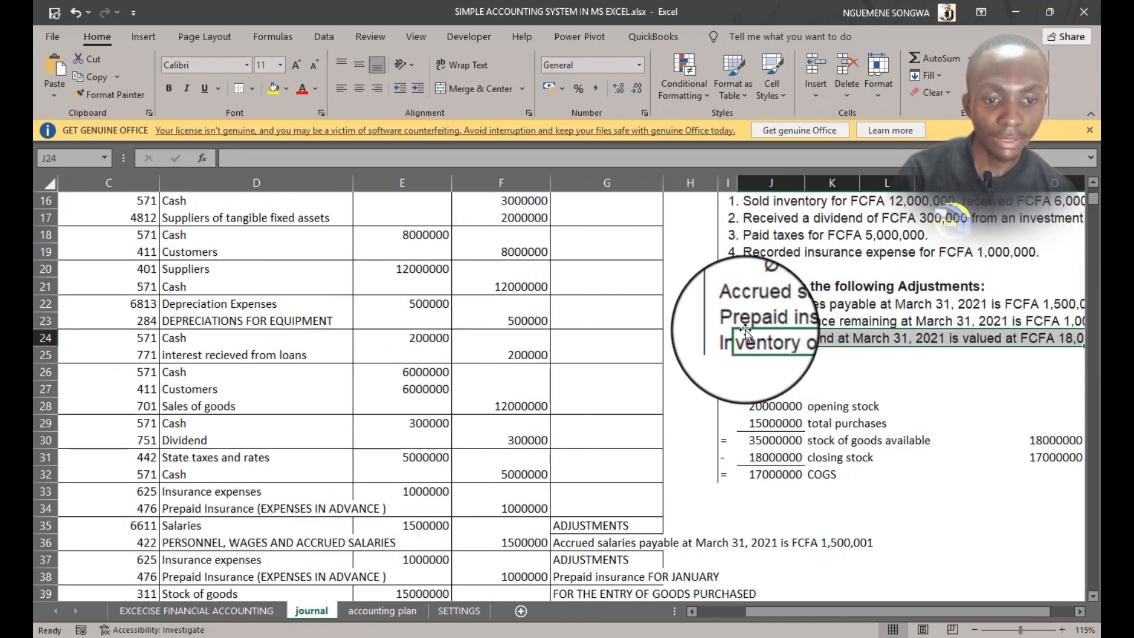
left_click_drag(725, 330, 1044, 337)
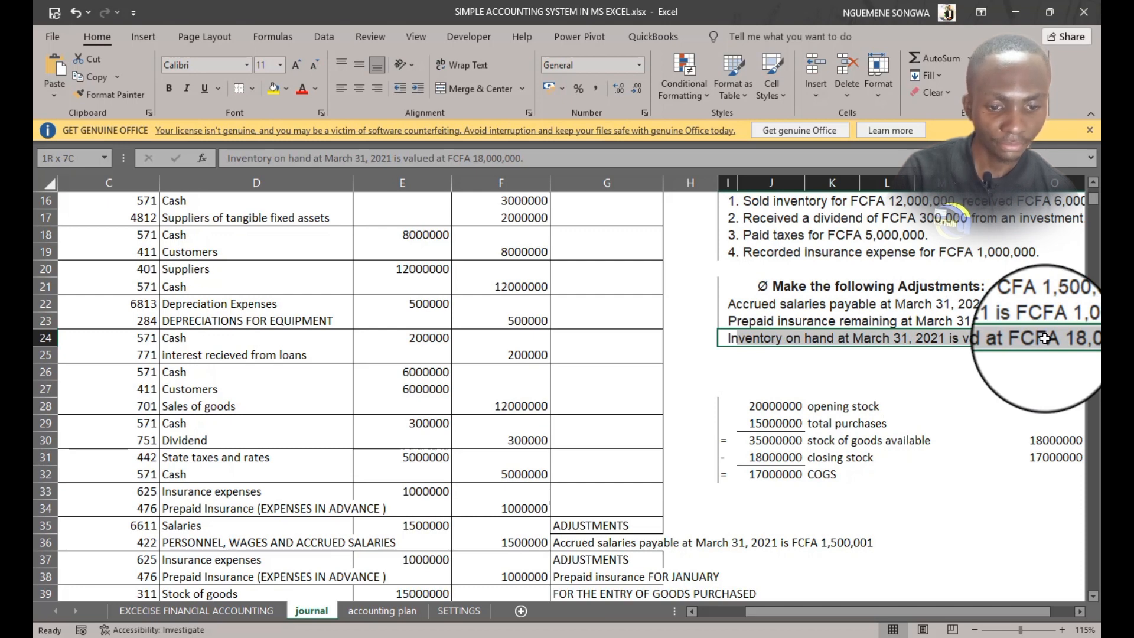
left_click_drag(1044, 339, 800, 339)
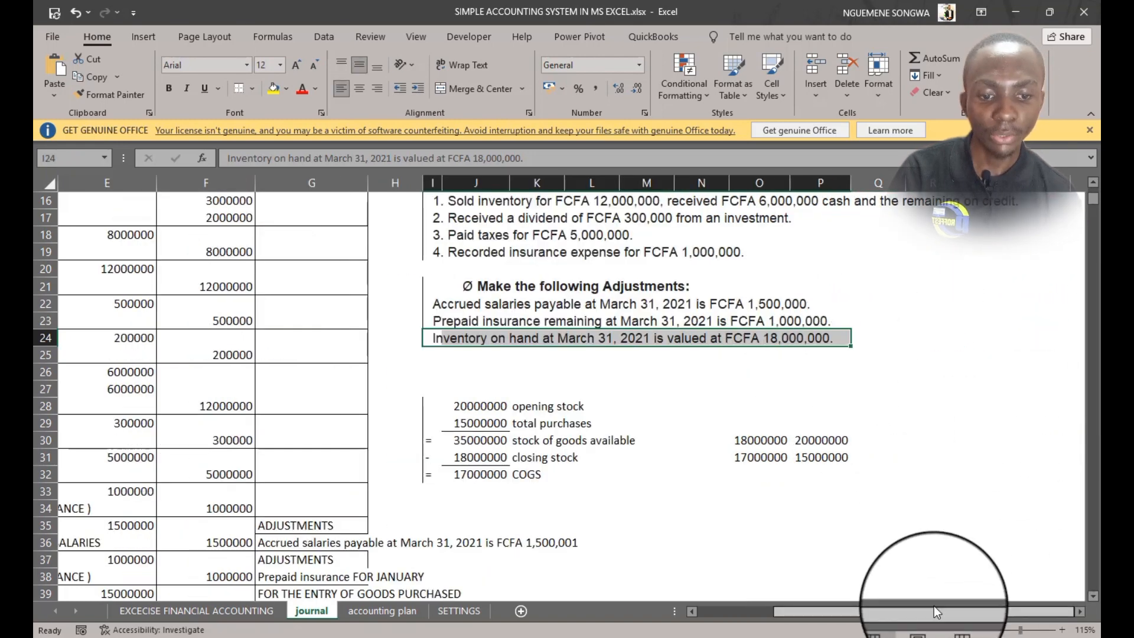
left_click_drag(934, 612, 734, 583)
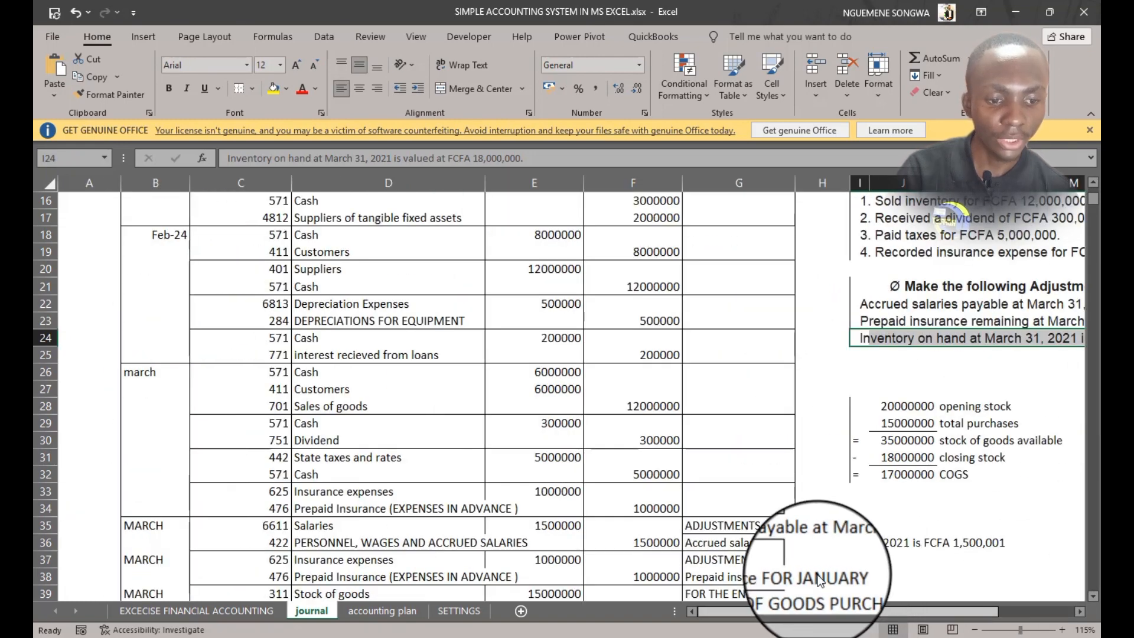
left_click(222, 610)
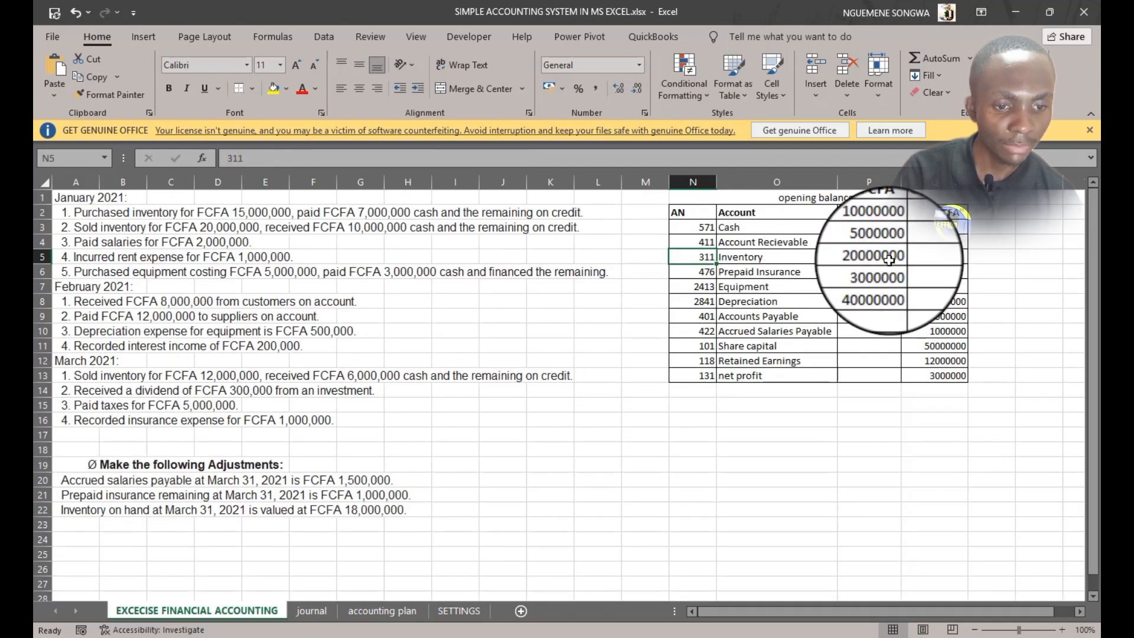
left_click(311, 611)
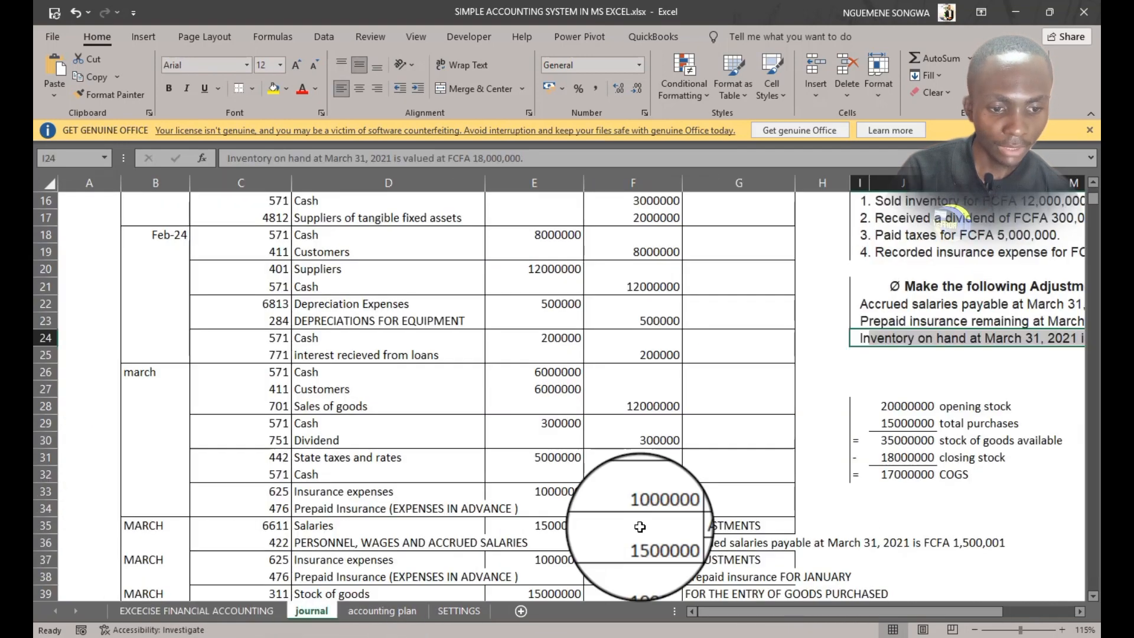
Examine the cost of goods sold calculation cells alongside the journal's purchase and stock entries
left_click(888, 407)
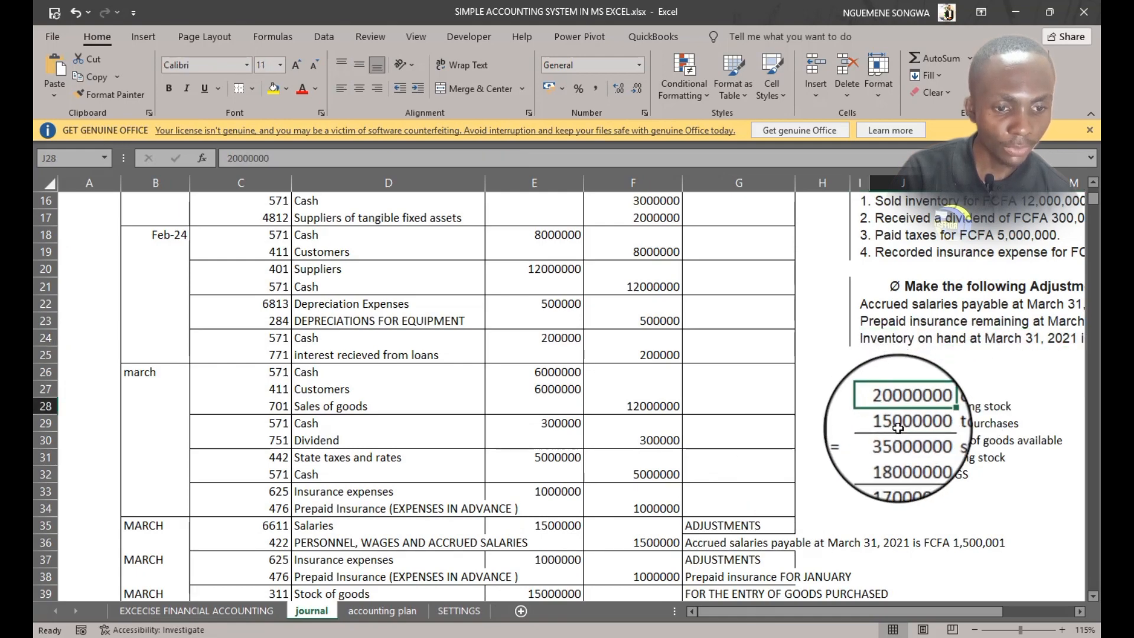
left_click(889, 431)
scroll(888, 331, "up", 5)
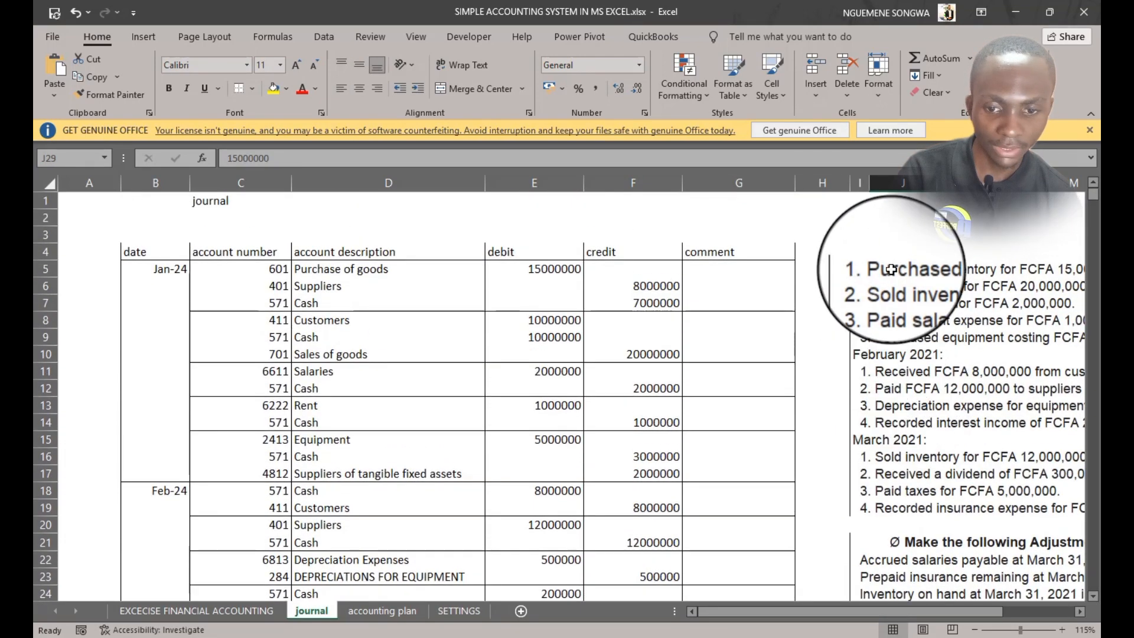
left_click(279, 271)
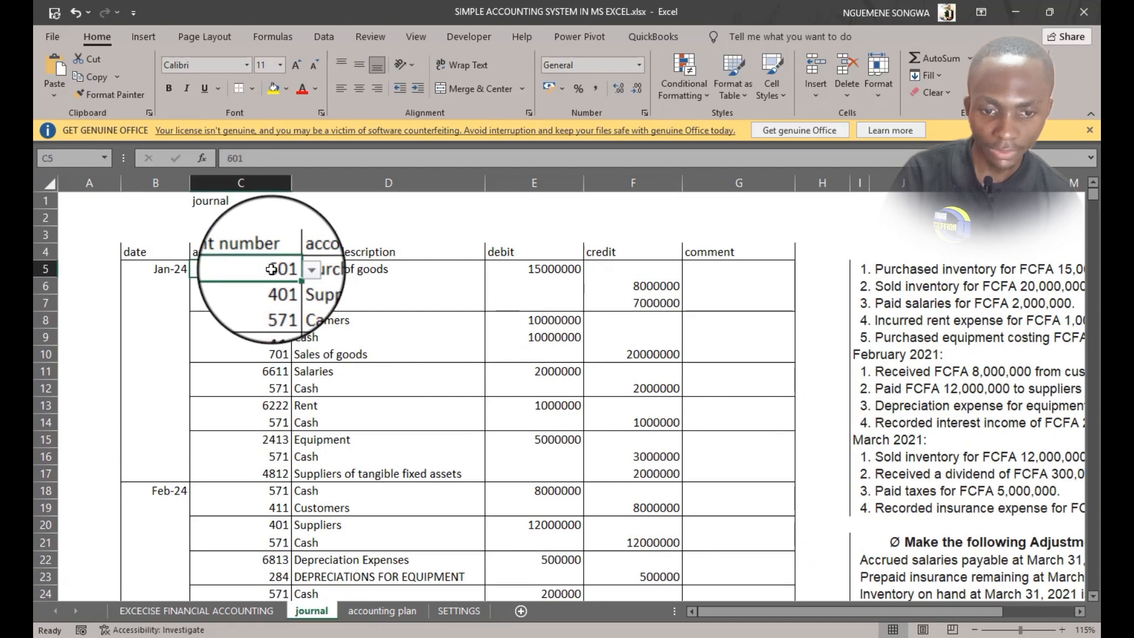
scroll(954, 366, "down", 4)
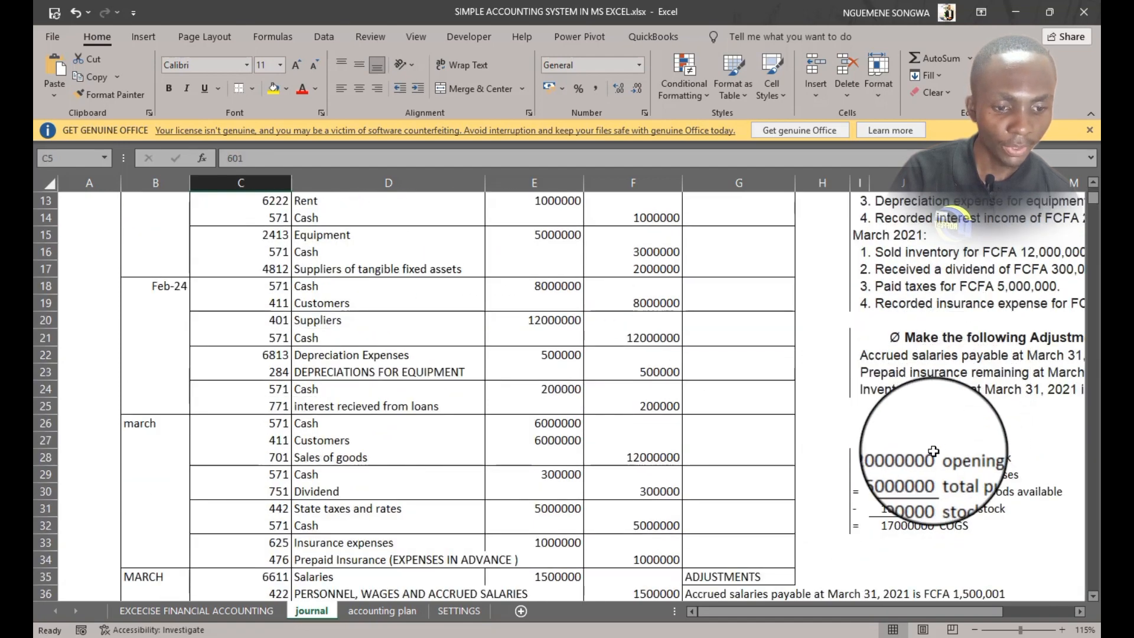
left_click(893, 476)
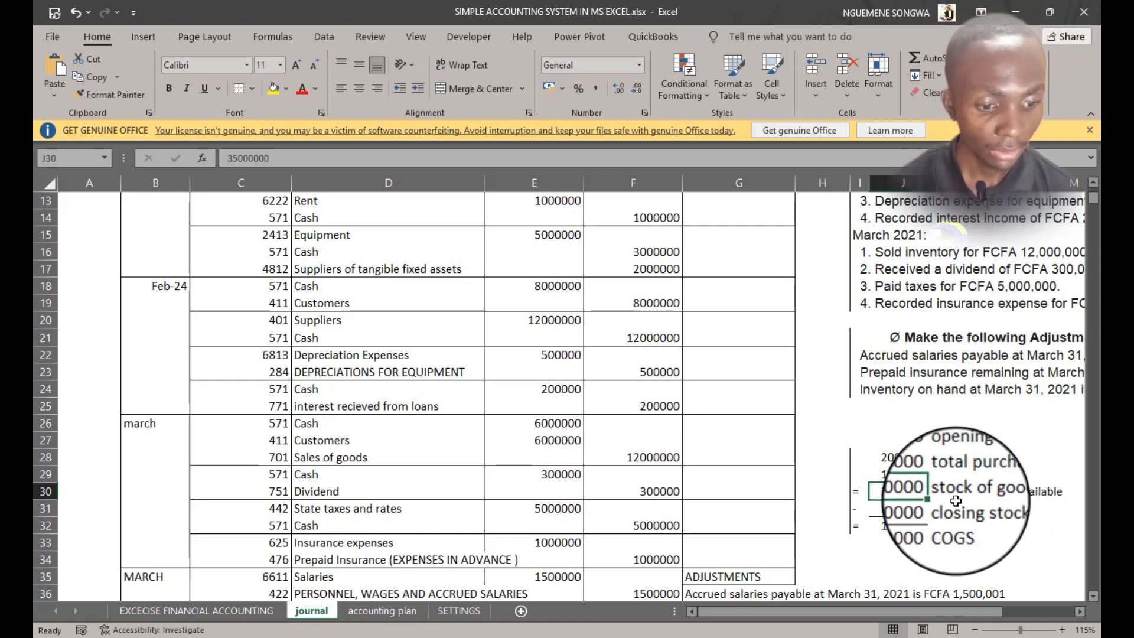
scroll(248, 396, "down", 4)
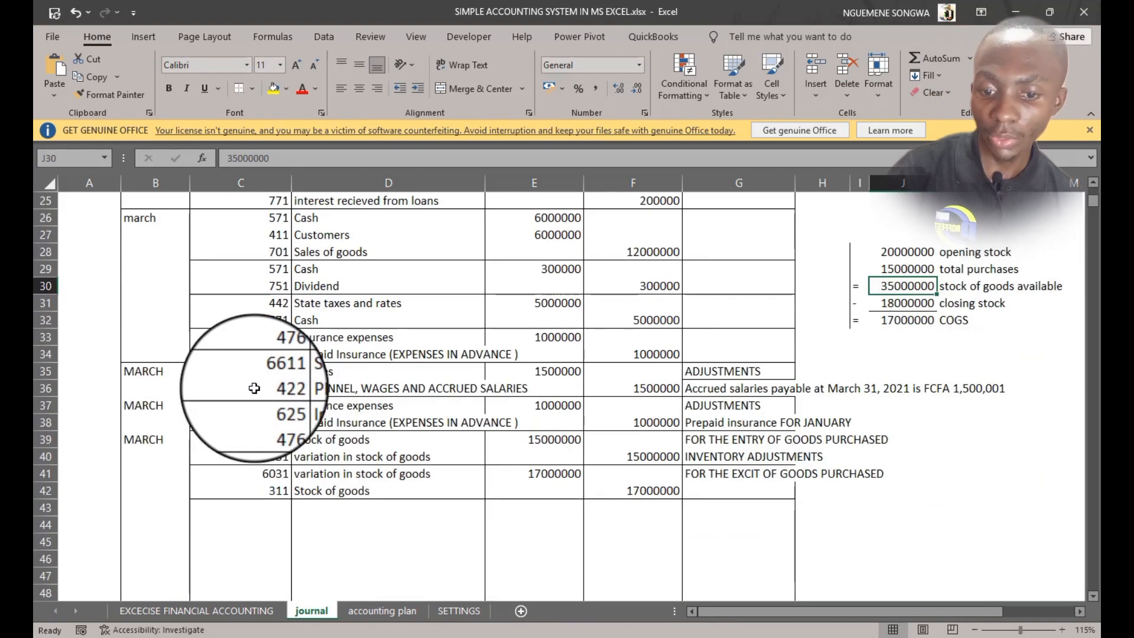
scroll(251, 378, "up", 3)
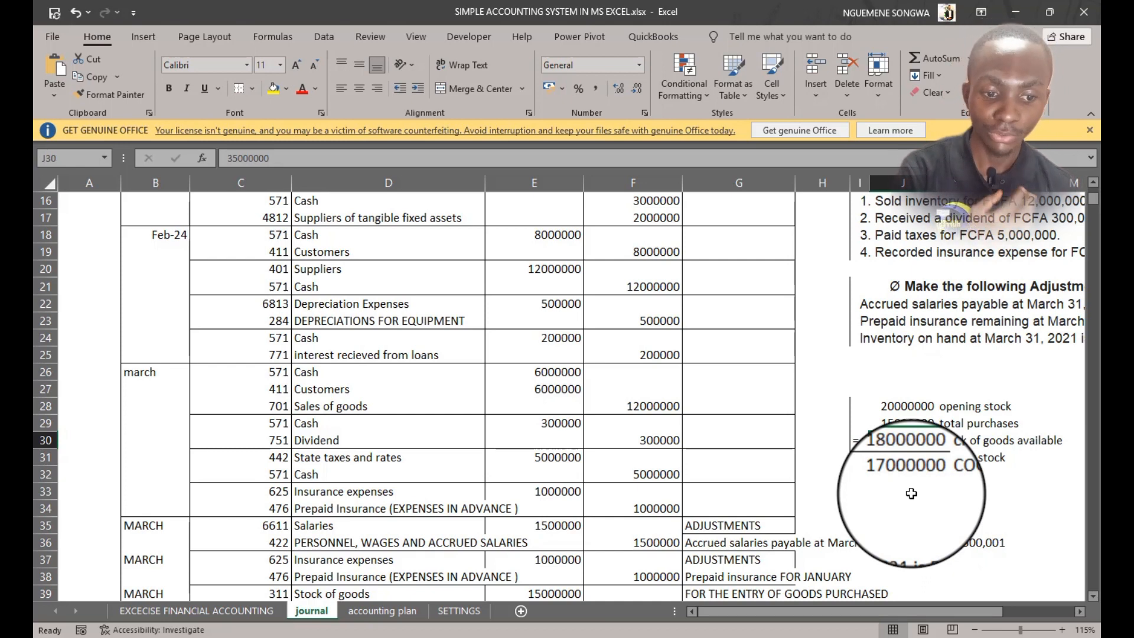
Examine the cost of goods sold figures and the journal's January and March sales entries
left_click(907, 407)
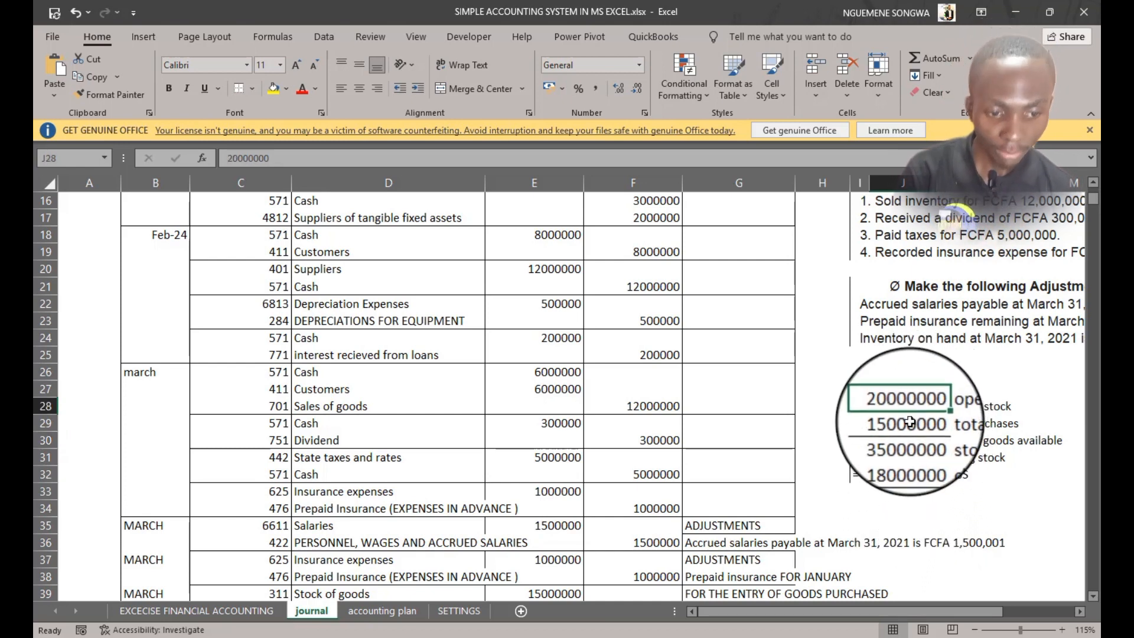
left_click(897, 458)
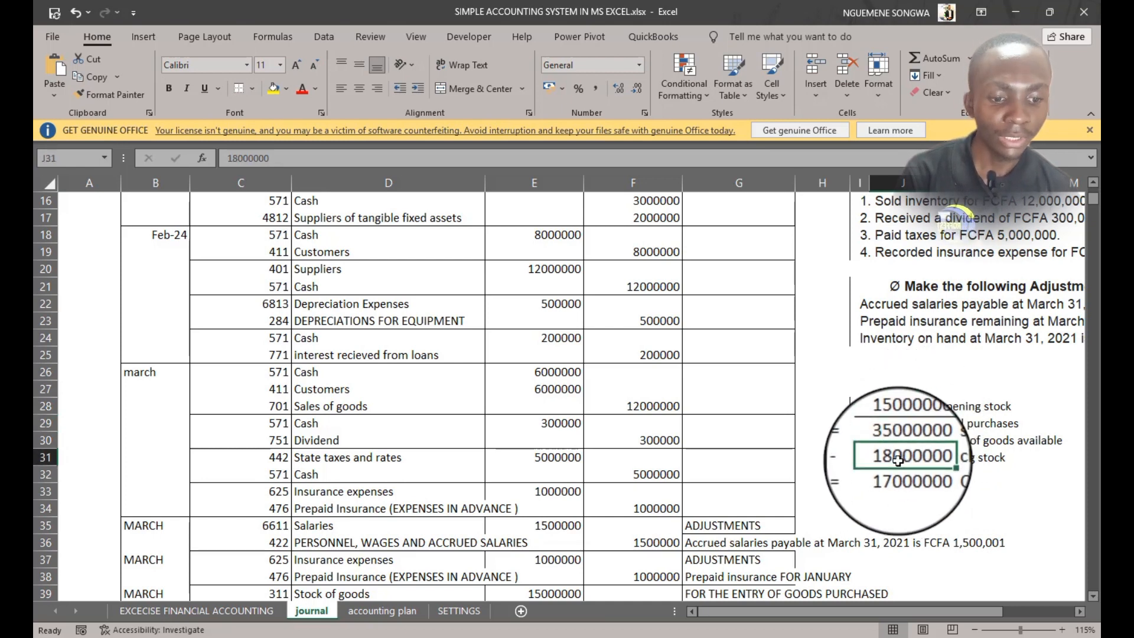
left_click(896, 476)
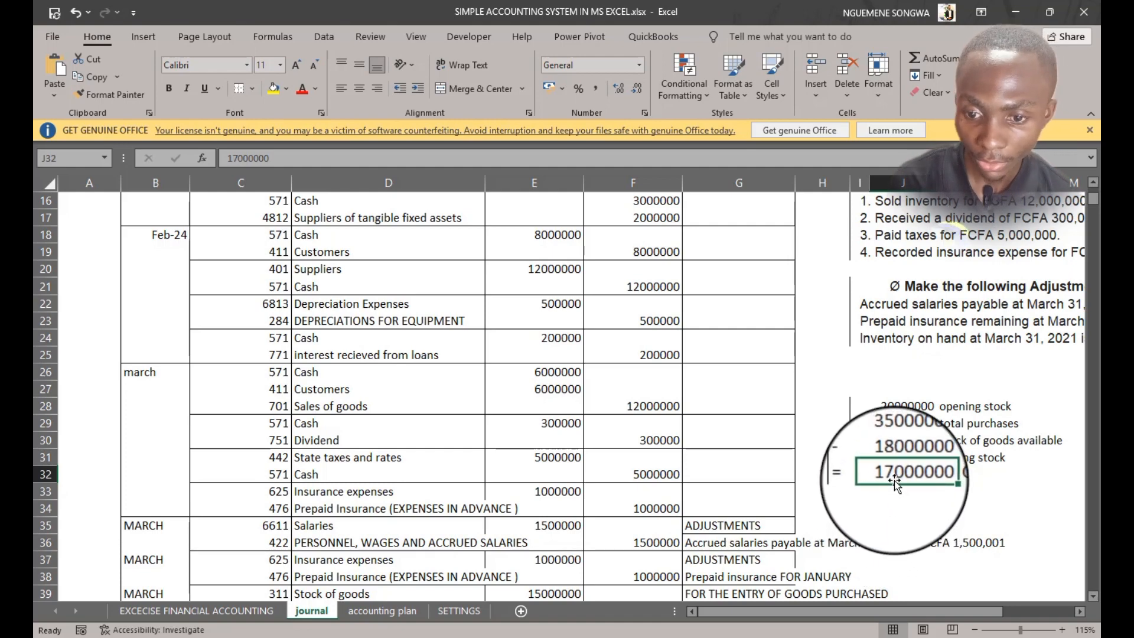
scroll(417, 496, "up", 5)
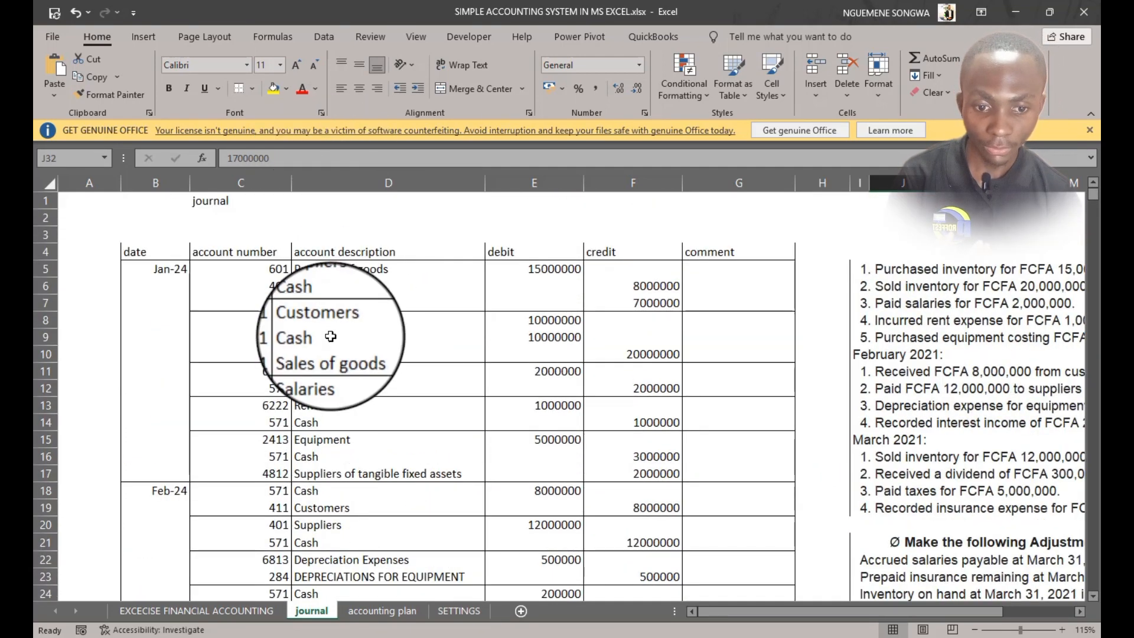
left_click_drag(260, 354, 656, 354)
scroll(637, 376, "down", 3)
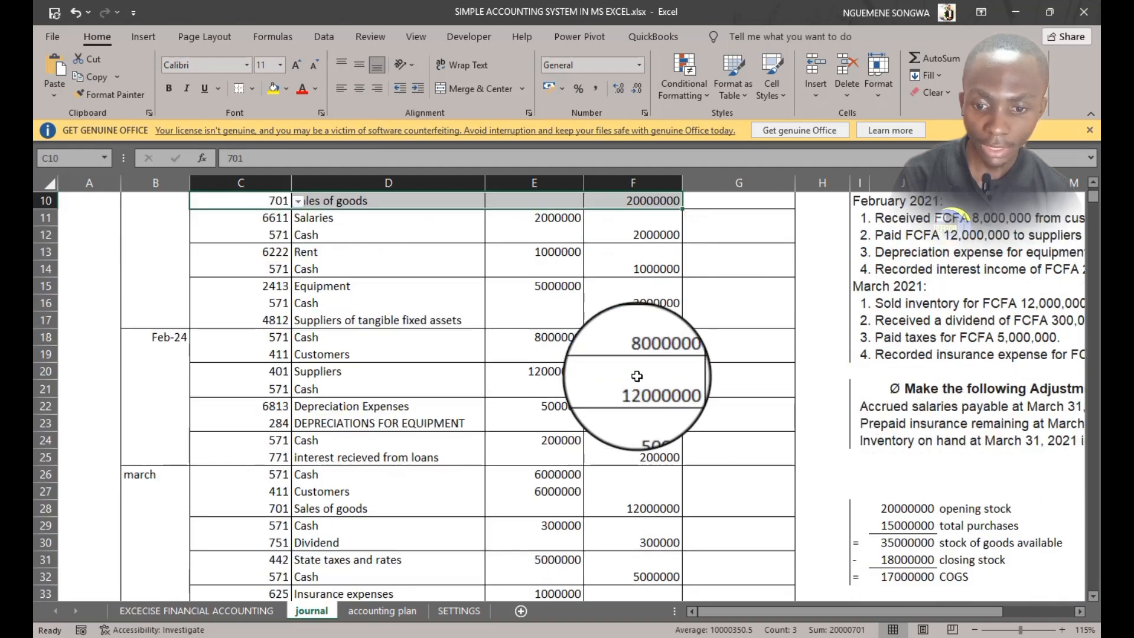
scroll(636, 377, "down", 1)
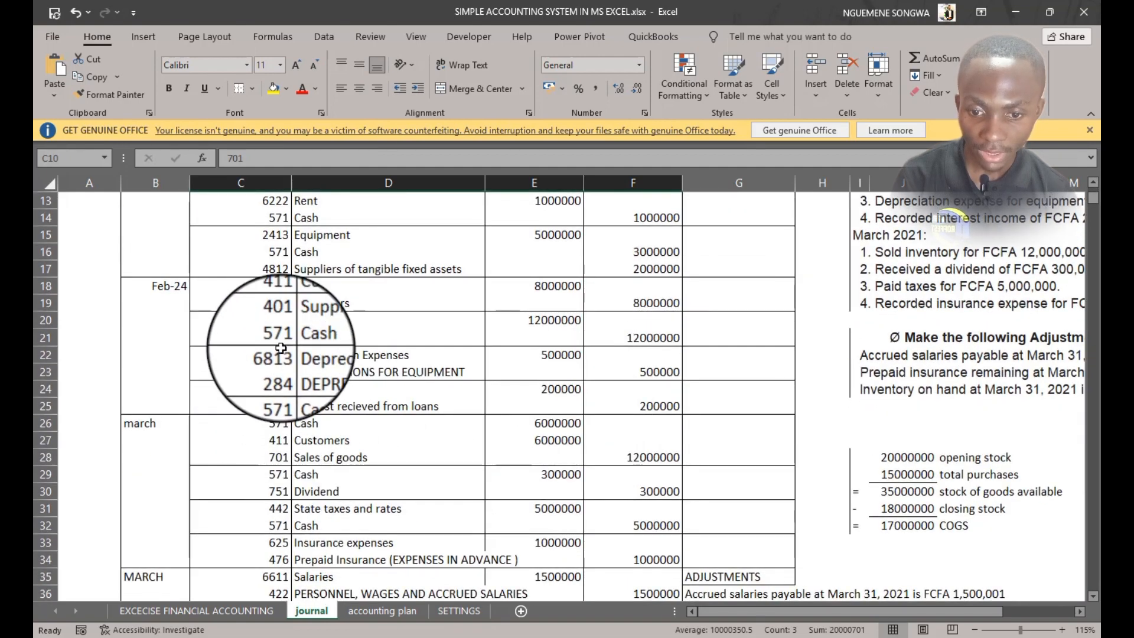
scroll(282, 525, "down", 2)
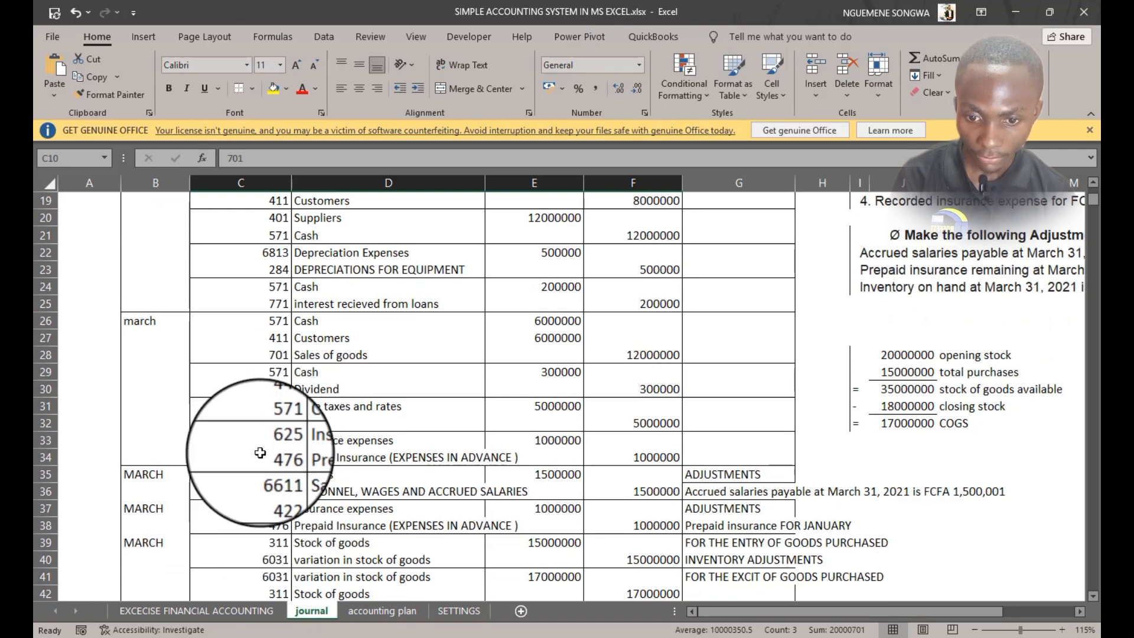
left_click_drag(265, 354, 673, 358)
scroll(673, 354, "up", 2)
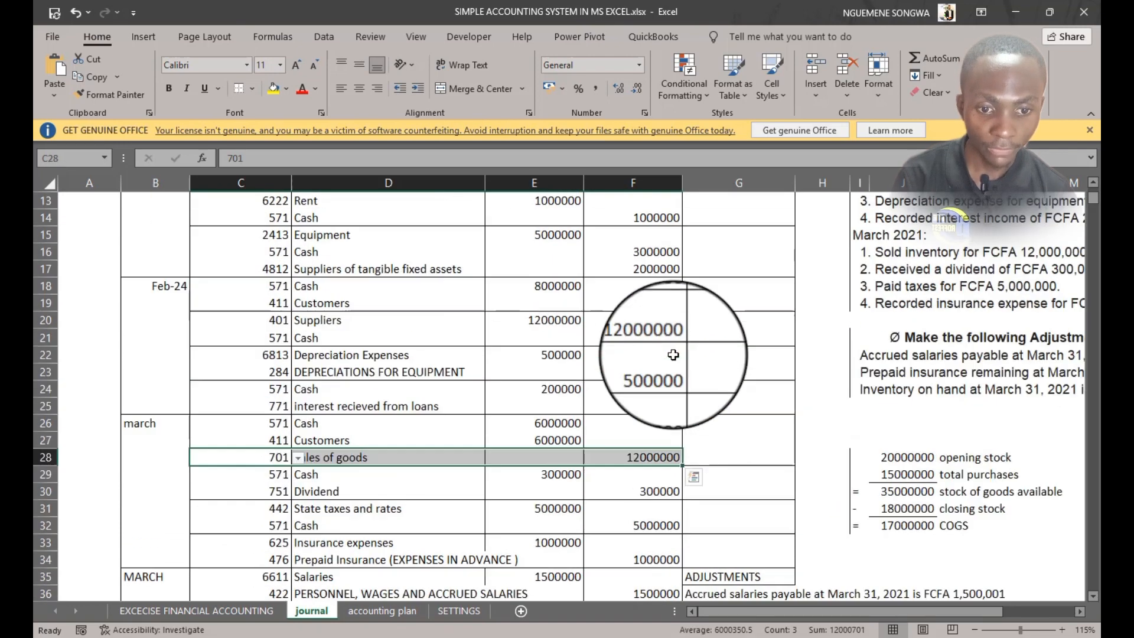
scroll(673, 354, "up", 1)
scroll(673, 355, "up", 1)
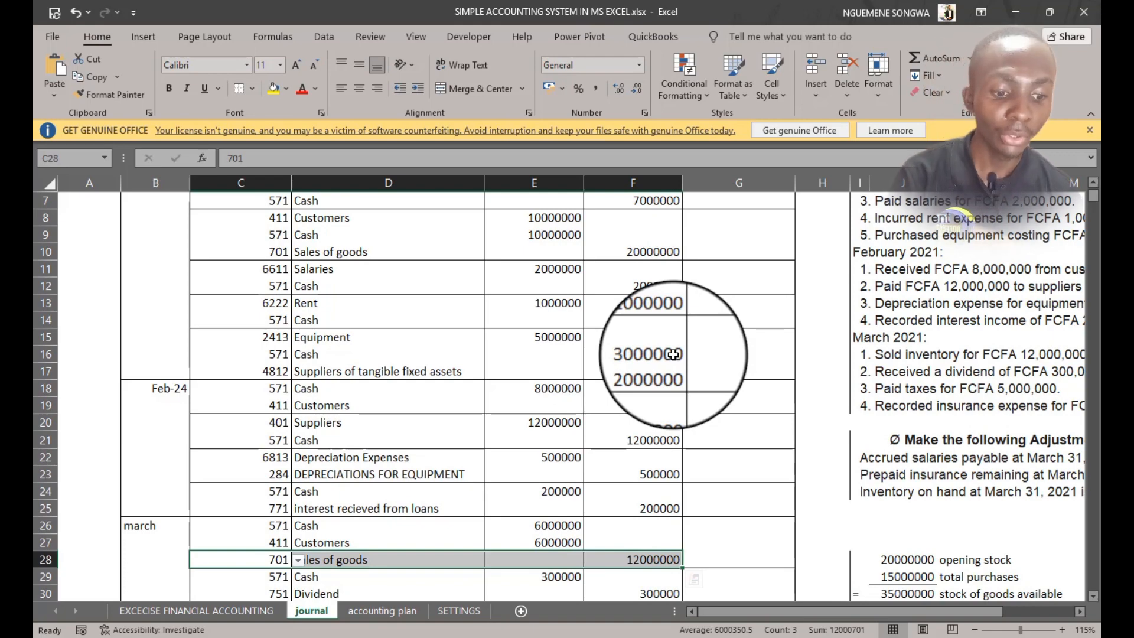
scroll(815, 467, "down", 3)
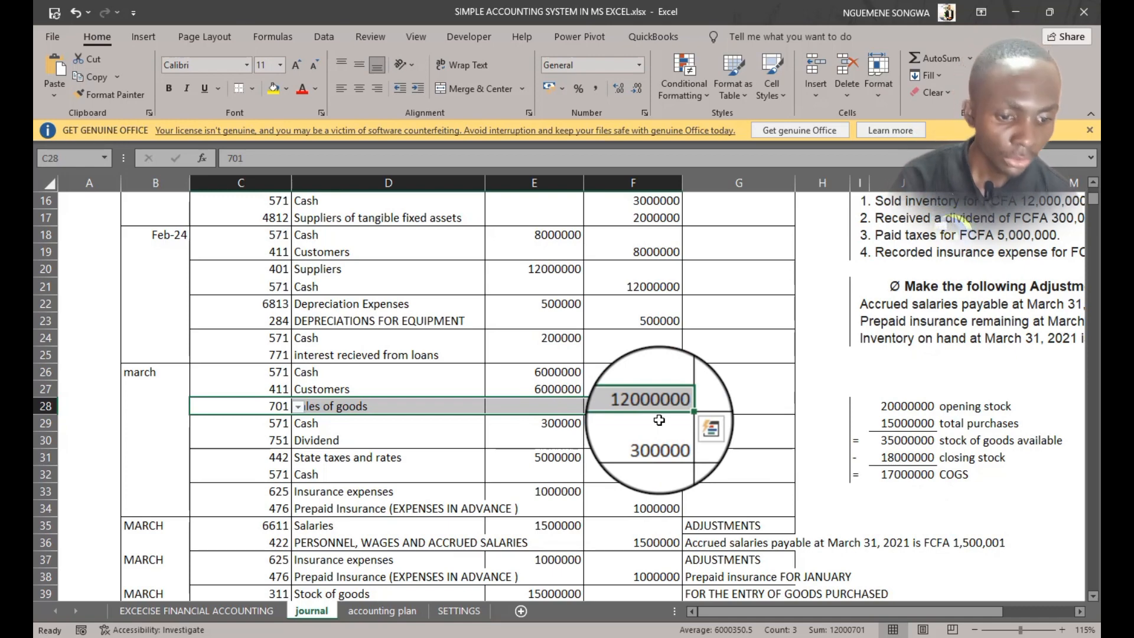
Check the COGS result against the inventory valuation given in the adjustment statement
left_click(895, 475)
scroll(893, 473, "down", 1)
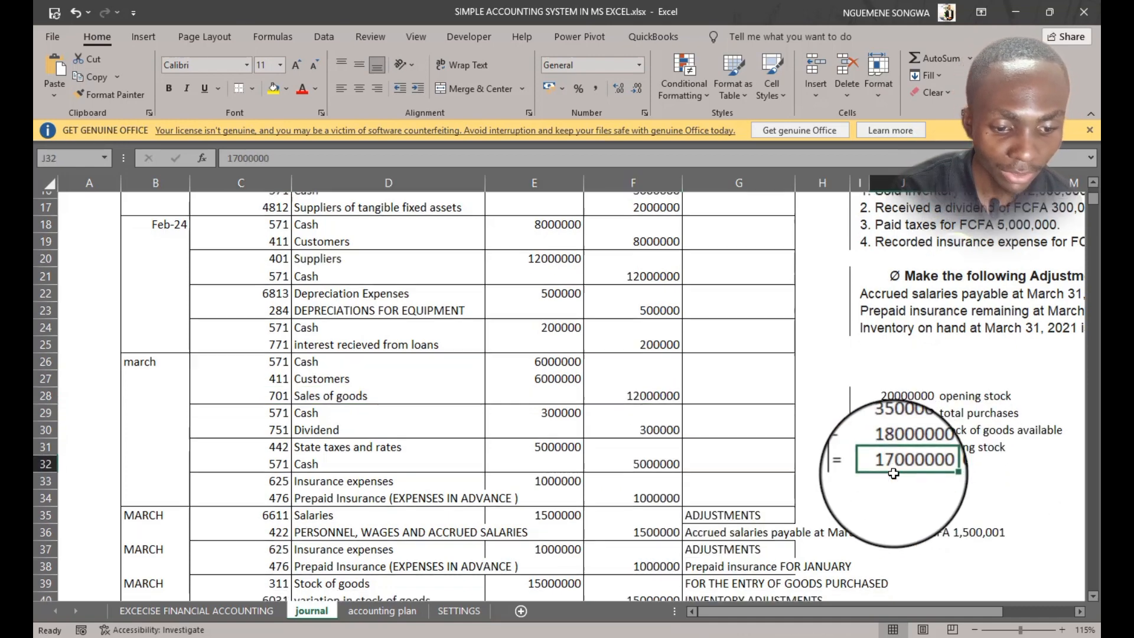
scroll(894, 474, "down", 3)
scroll(873, 468, "up", 2)
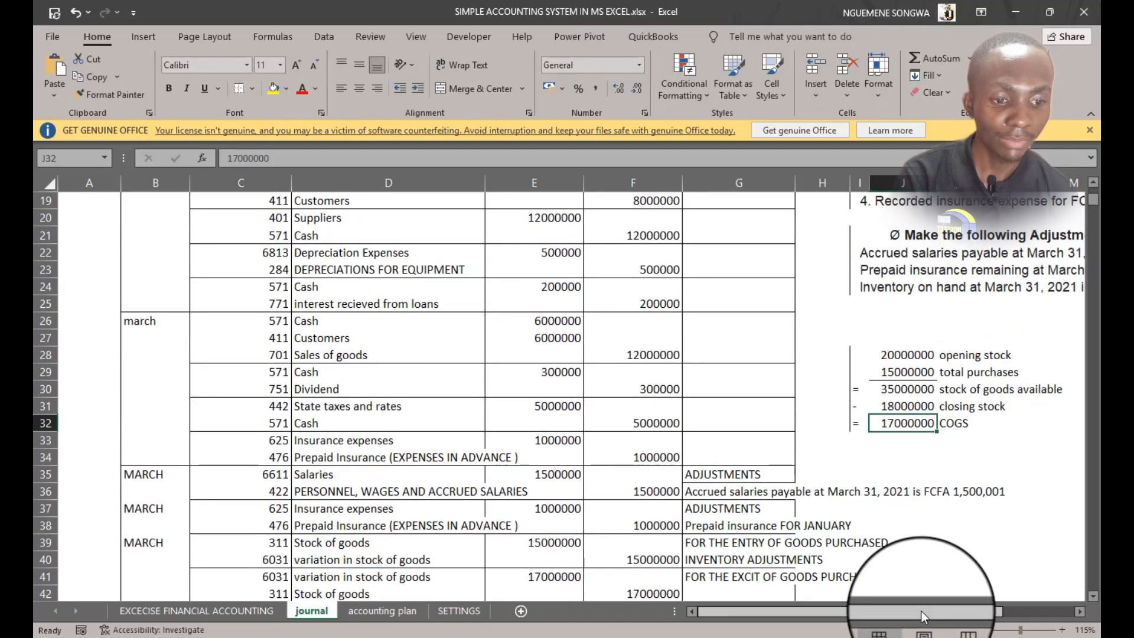
left_click_drag(922, 612, 981, 598)
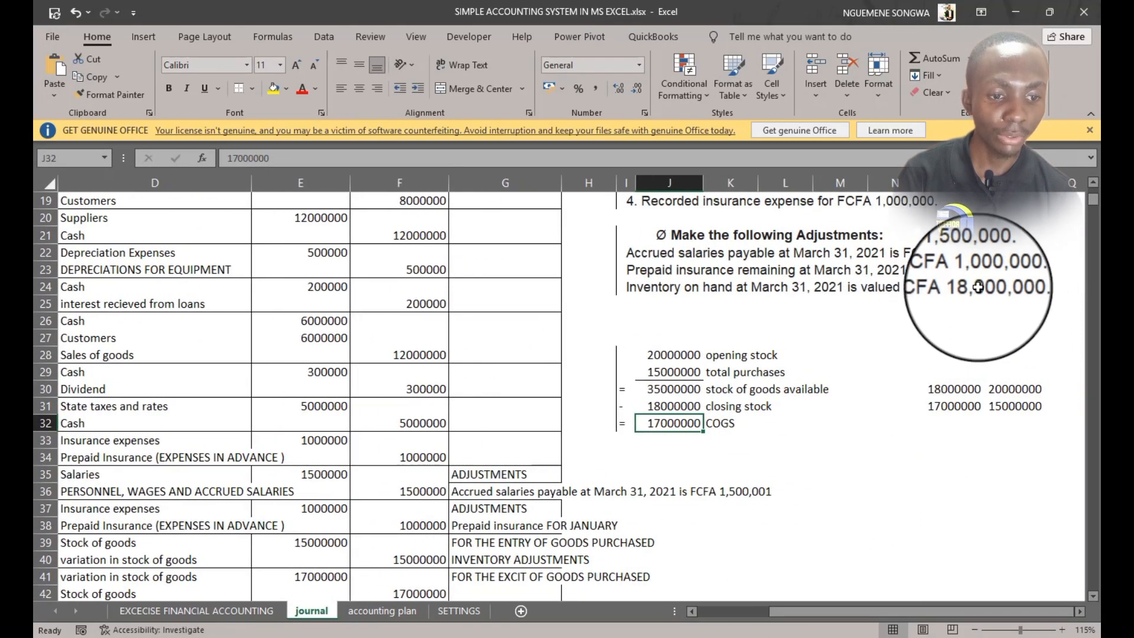
left_click_drag(979, 287, 1034, 286)
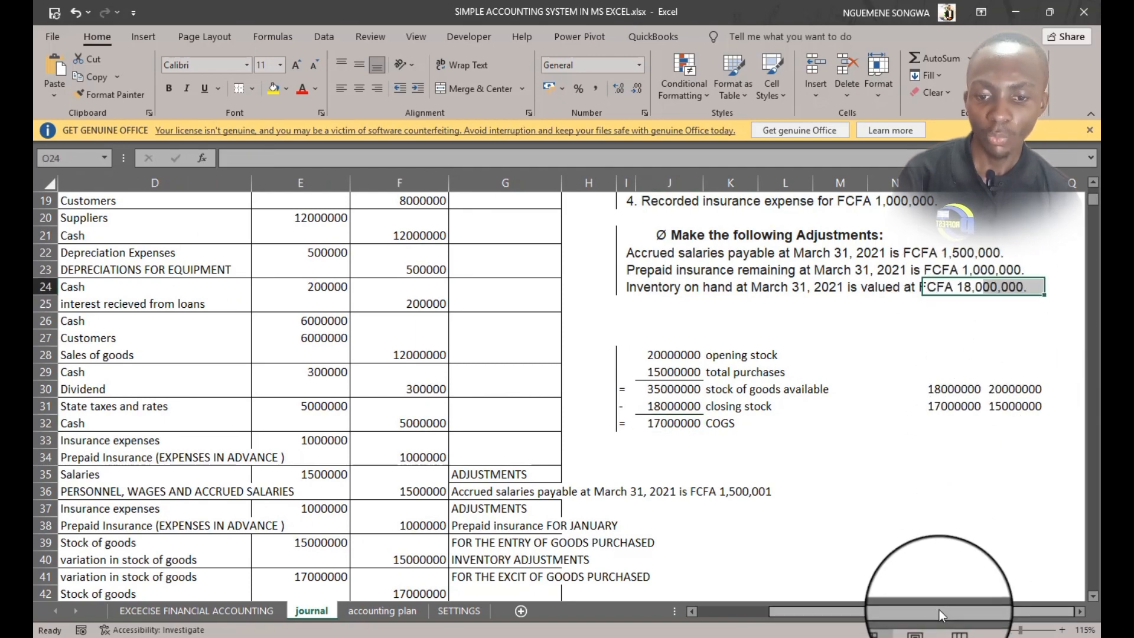
left_click_drag(932, 608, 750, 611)
Compare the stock entry and stock variation rows in the journal with the purchases, closing stock and COGS figures
scroll(679, 449, "down", 1)
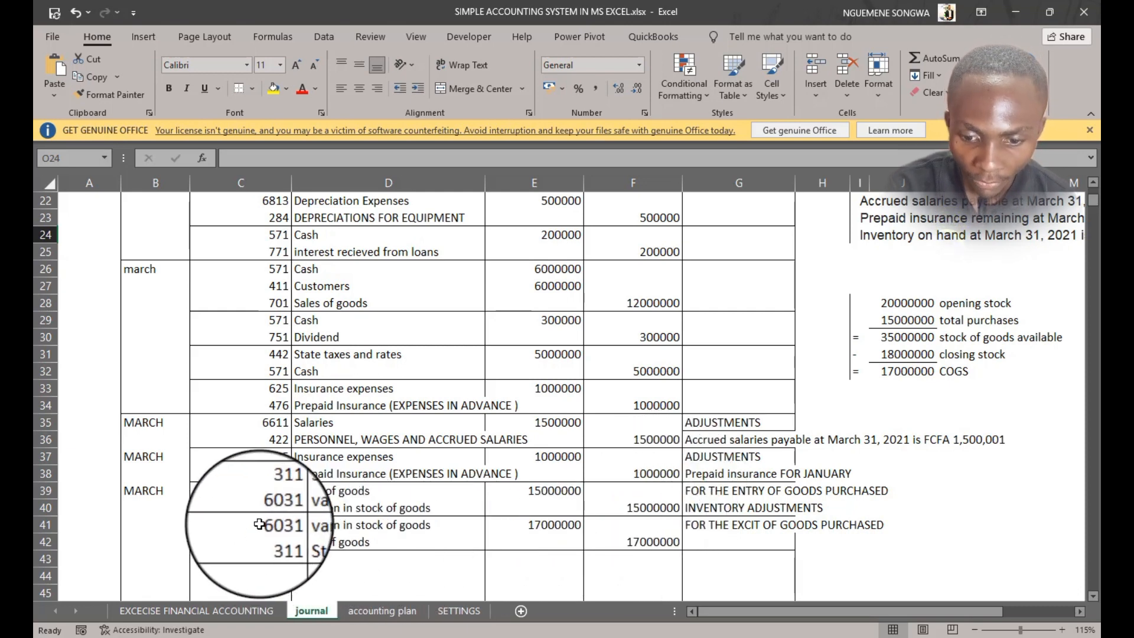
left_click_drag(260, 491, 665, 506)
left_click_drag(271, 524, 718, 538)
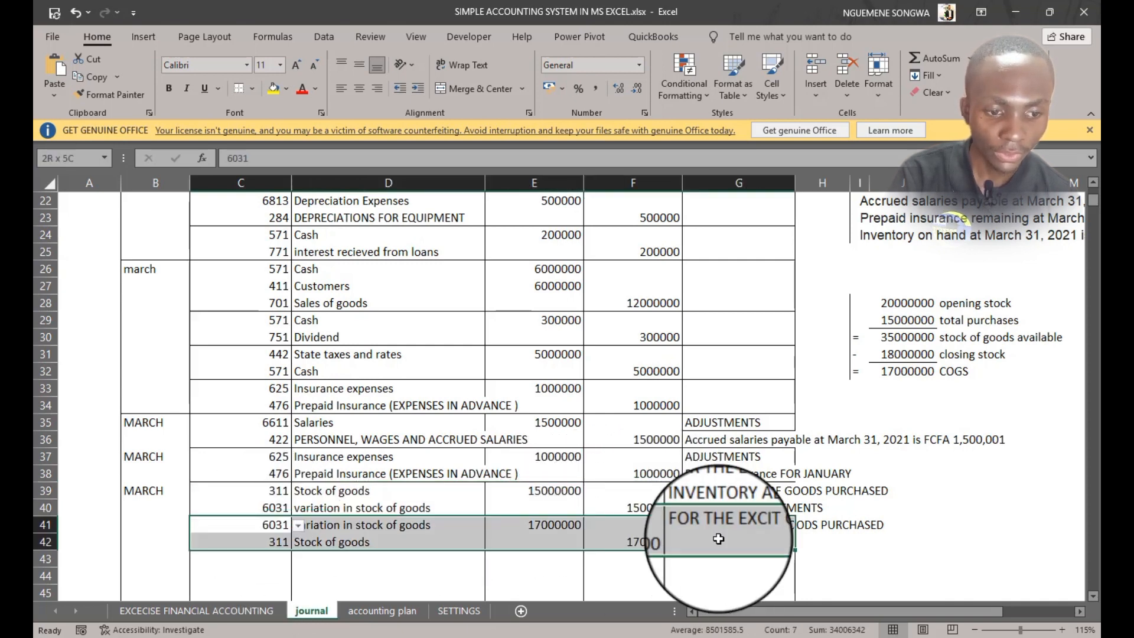
left_click(908, 319)
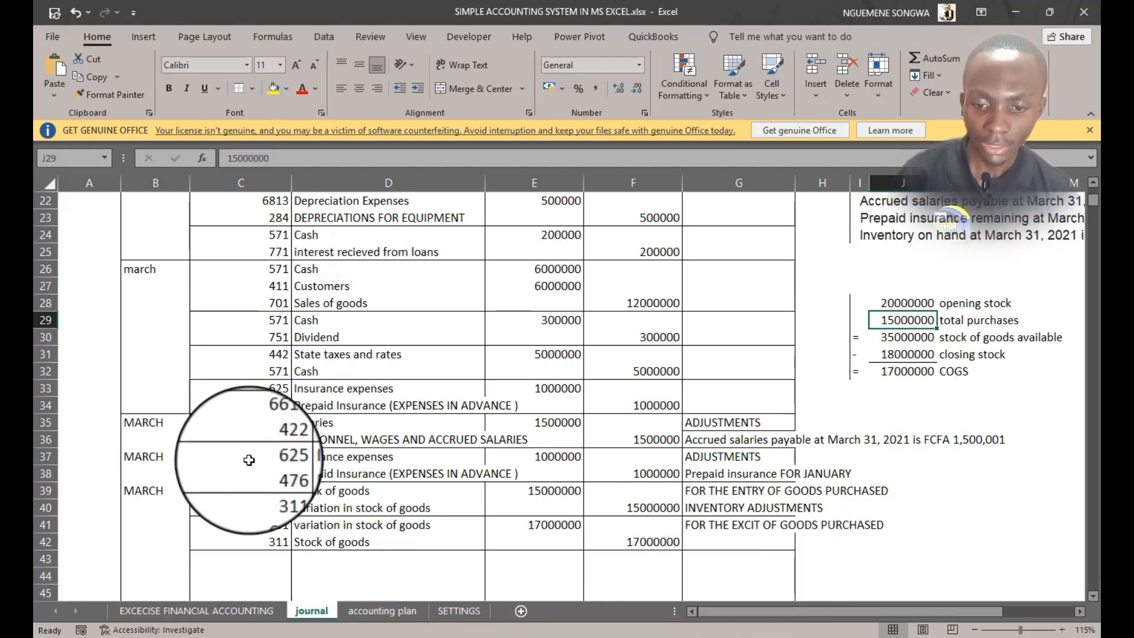
left_click(268, 496)
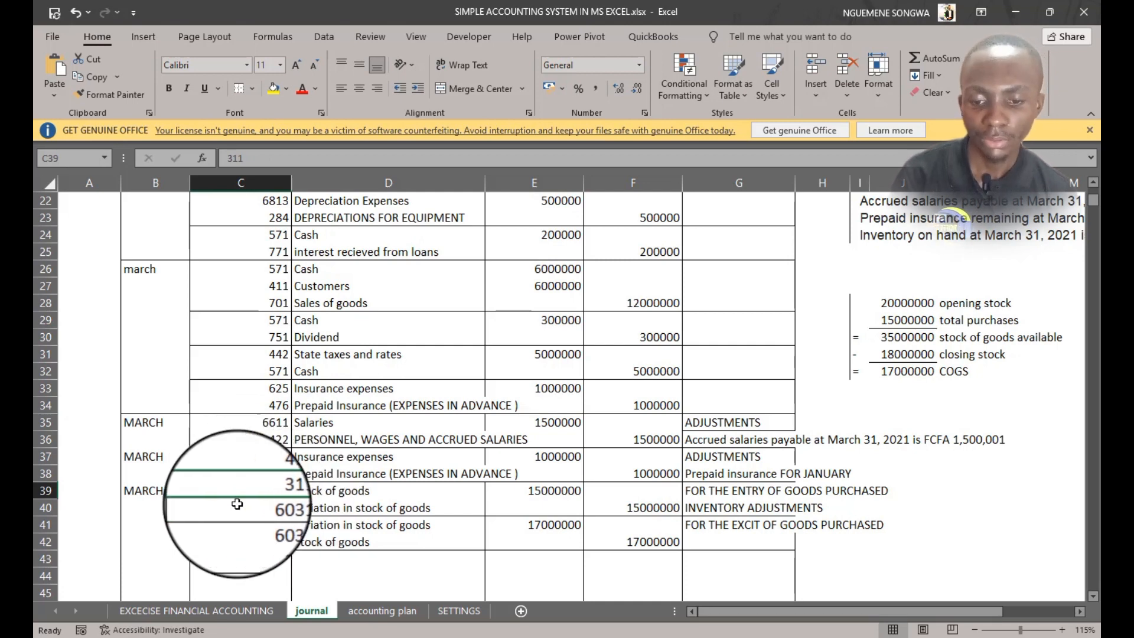
left_click(270, 507)
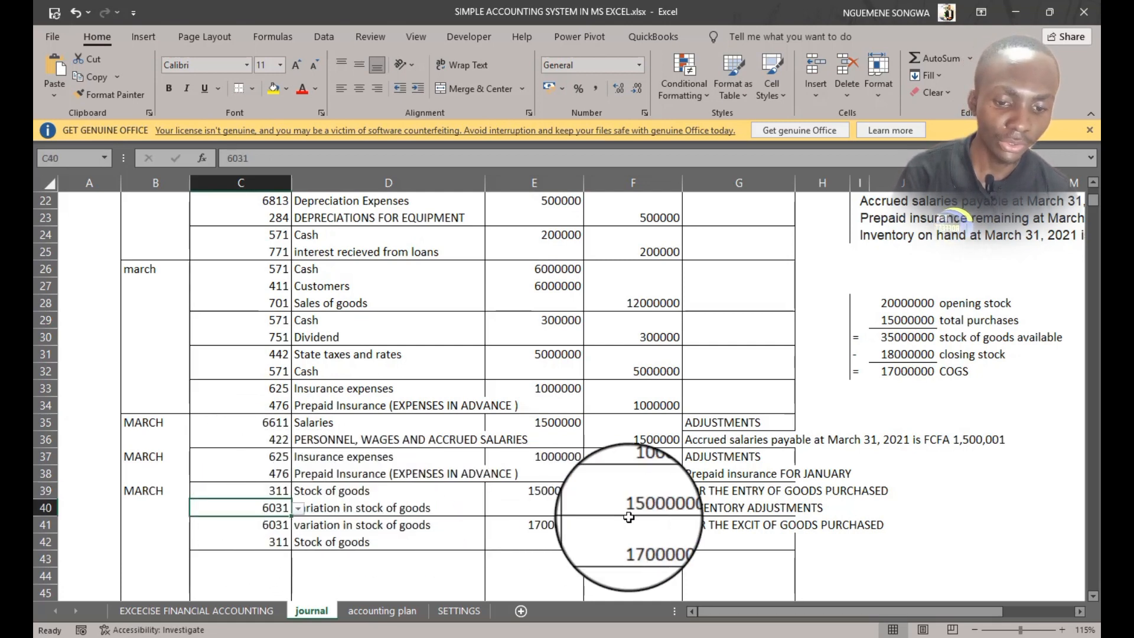
left_click_drag(543, 494, 655, 508)
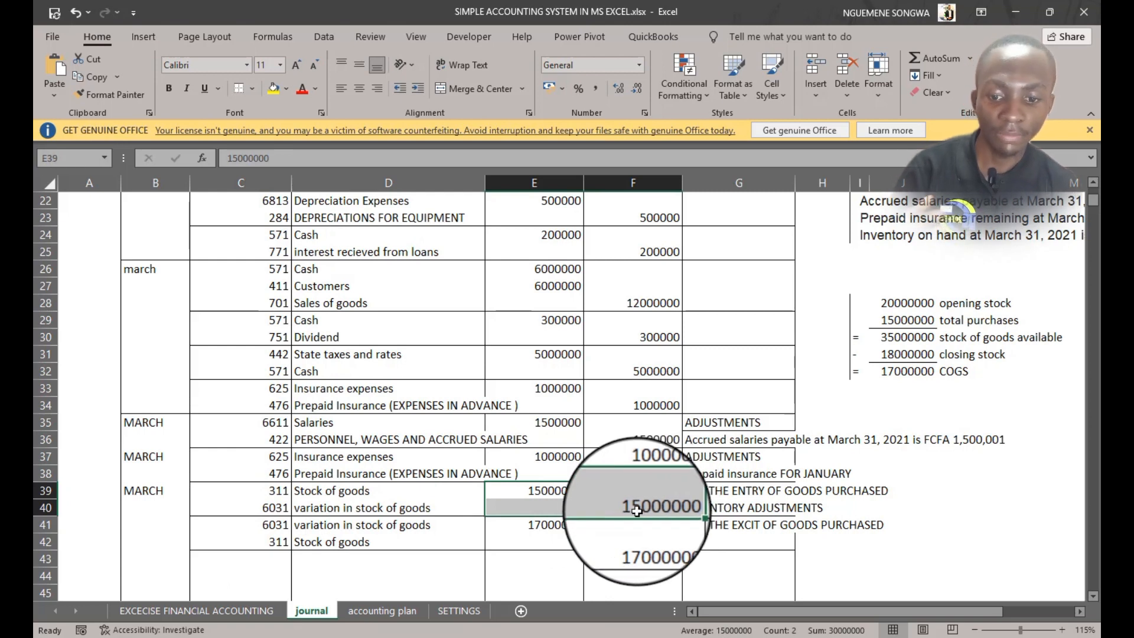
left_click(896, 370)
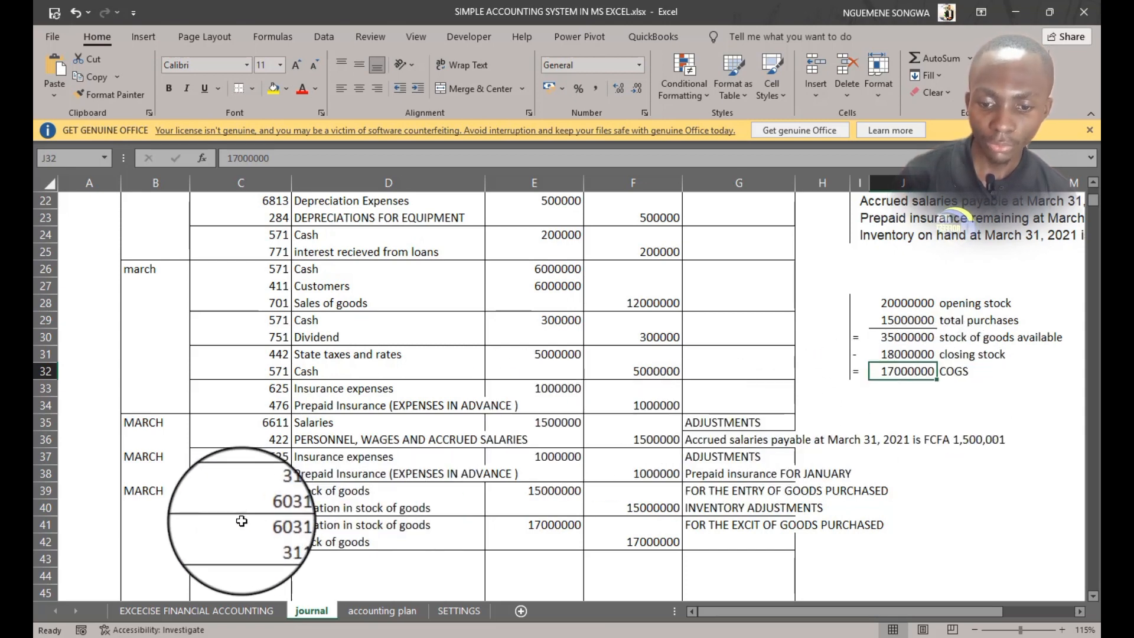
left_click(263, 527)
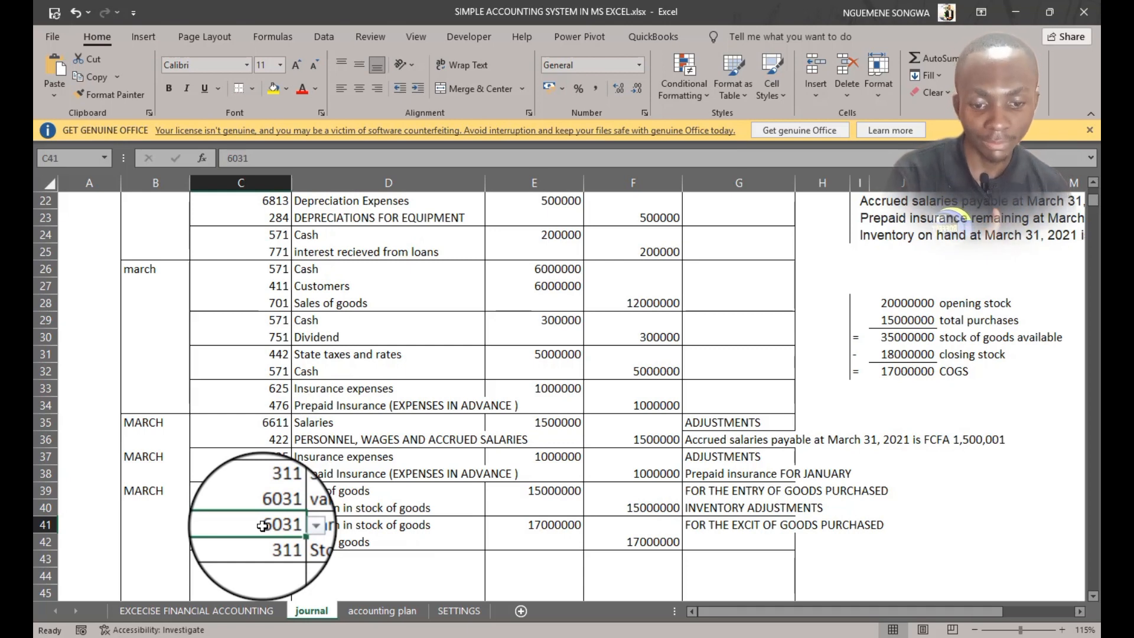
mouse_move(262, 526)
left_mouse_down()
mouse_move(549, 526)
mouse_move(649, 541)
left_mouse_up()
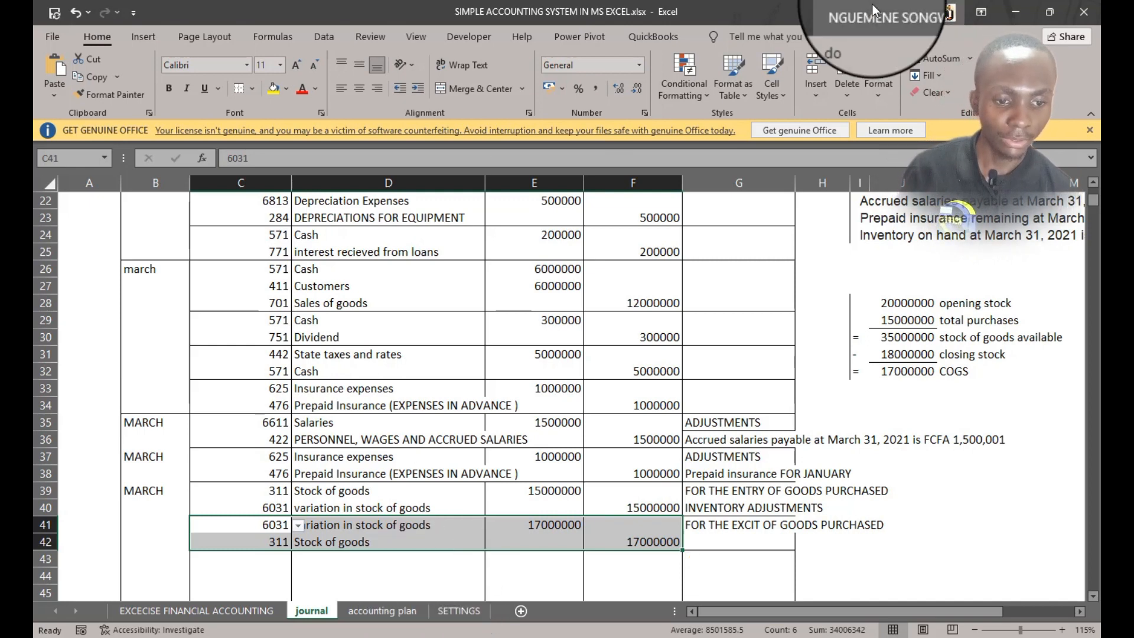
left_click(911, 353)
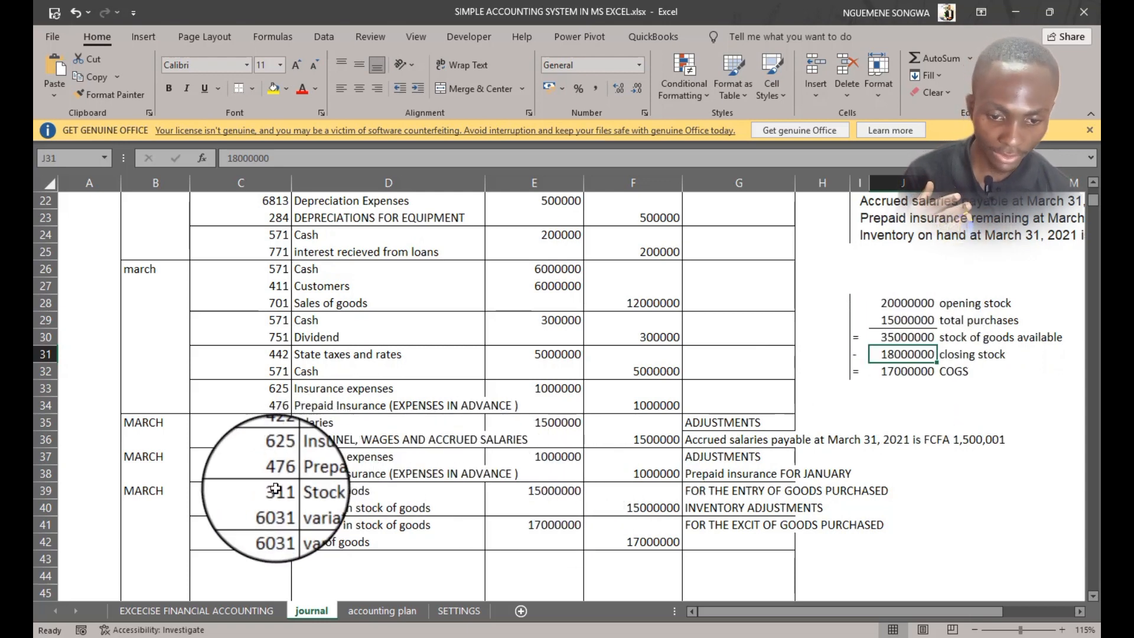
left_click_drag(242, 490, 627, 541)
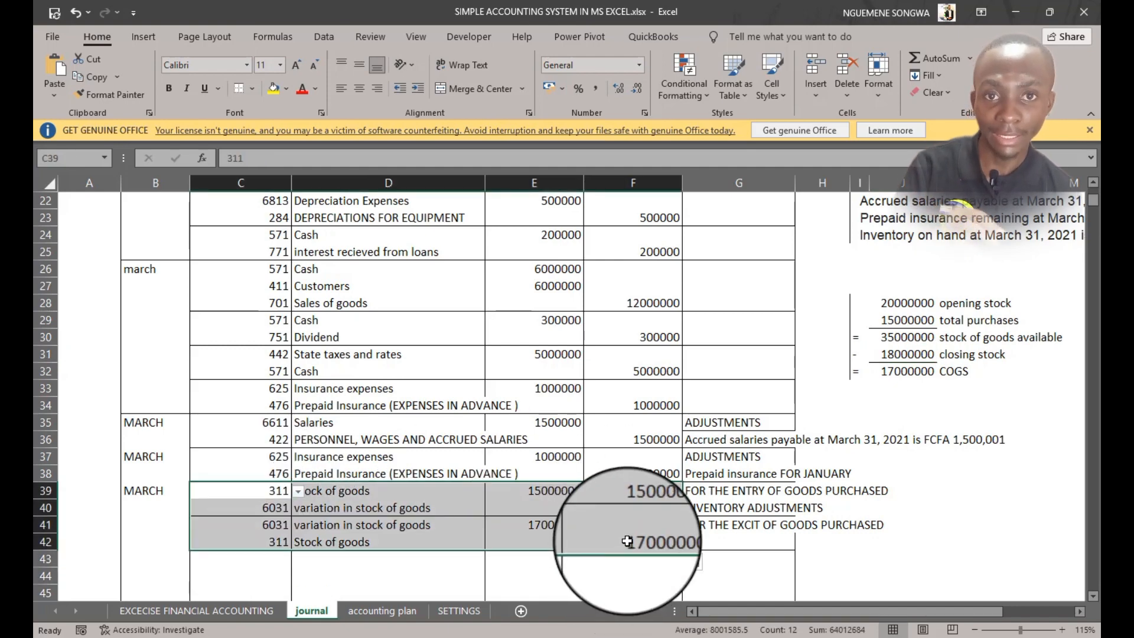
scroll(652, 366, "up", 5)
scroll(652, 366, "up", 3)
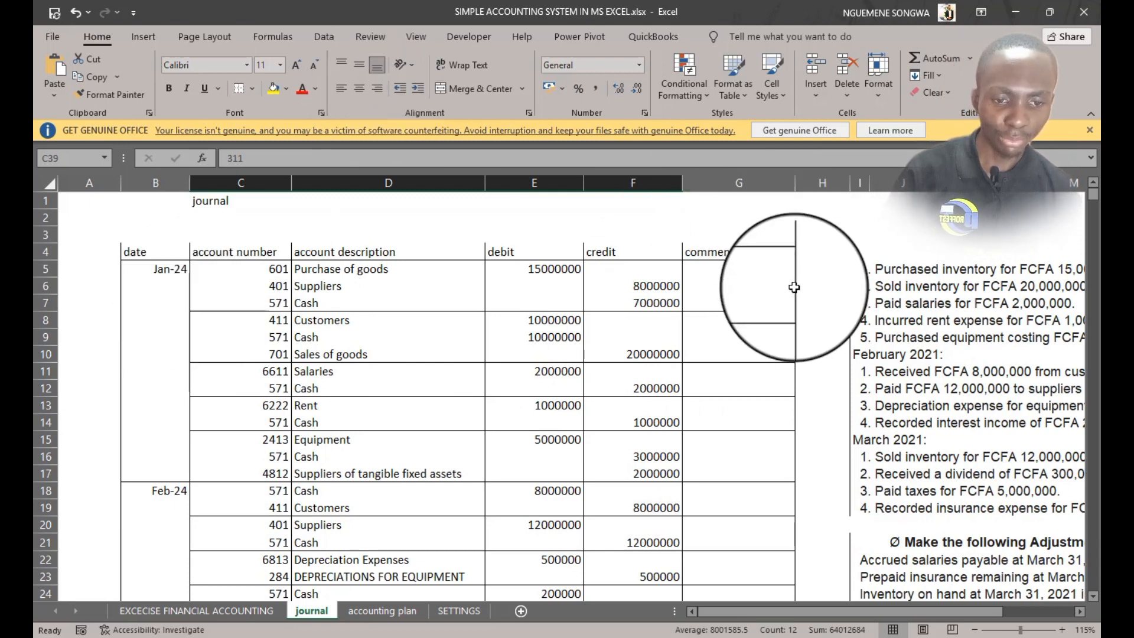
left_click_drag(738, 268, 734, 558)
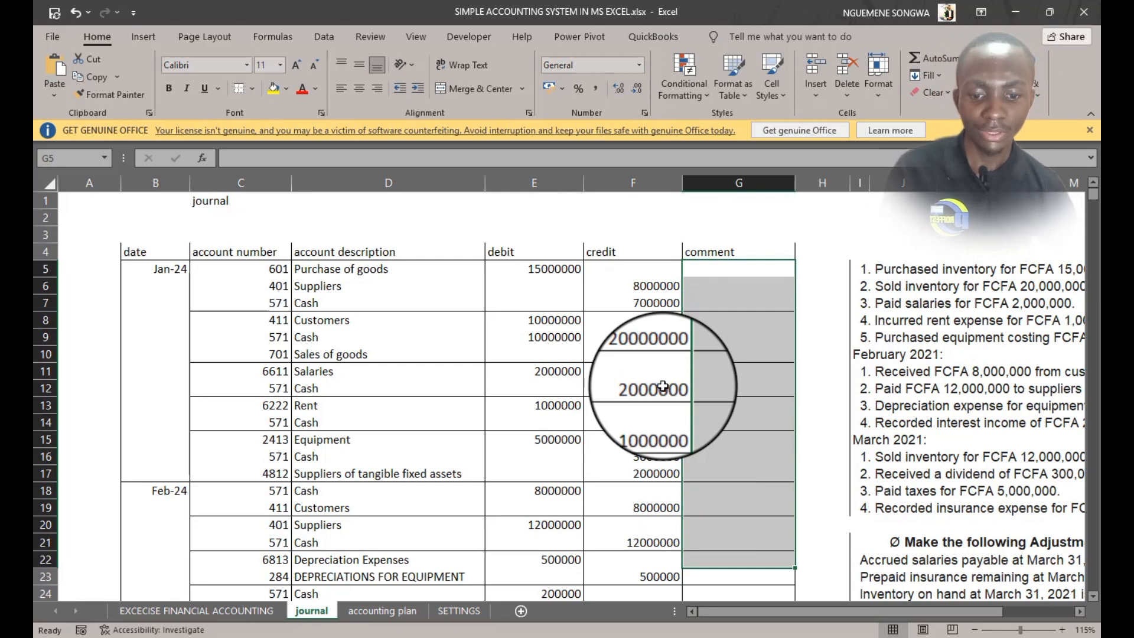
Add a new worksheet and name it LEDGER
left_click(522, 612)
double_click(366, 611)
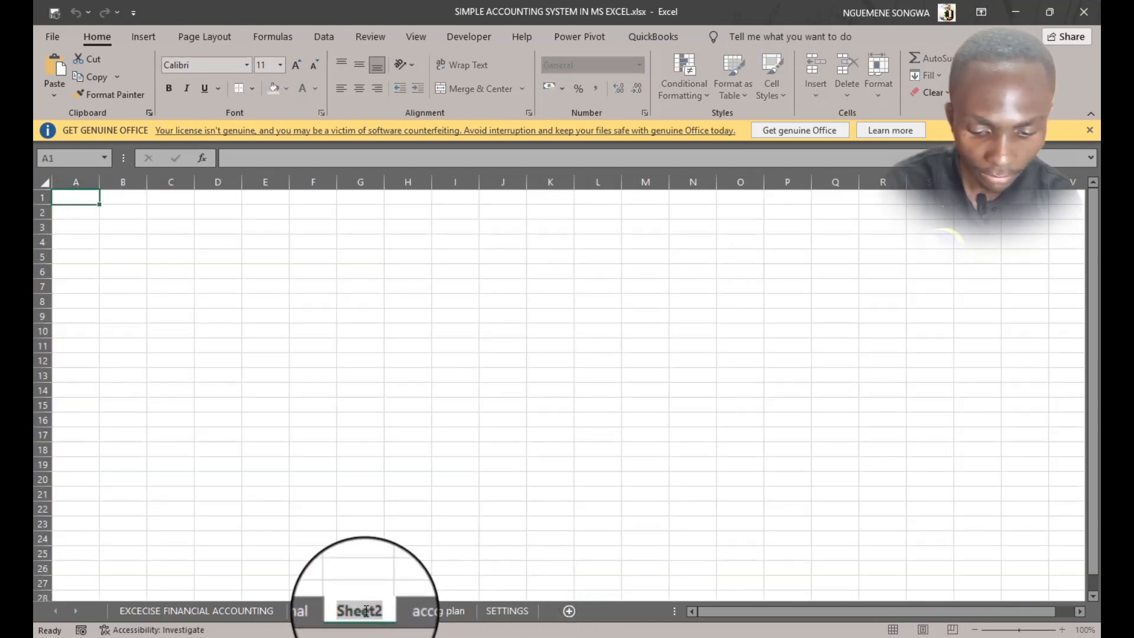
type("LEDGER")
Draw a T-account outline with borders on the LEDGER sheet, a horizontal line with a vertical divider below
left_click(272, 36)
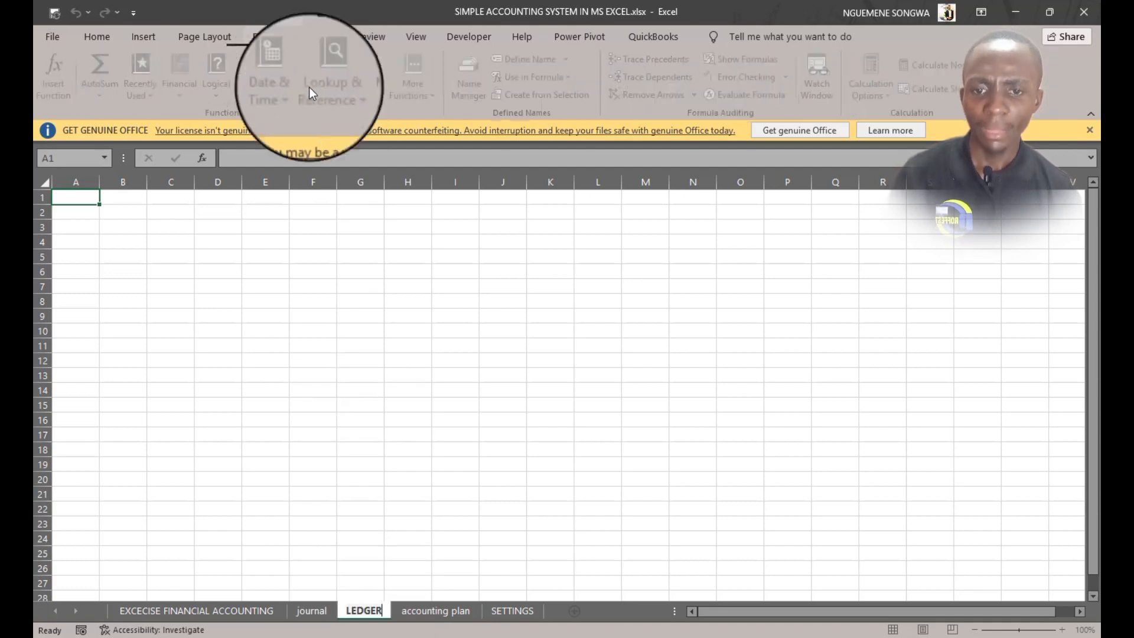
left_click(265, 358)
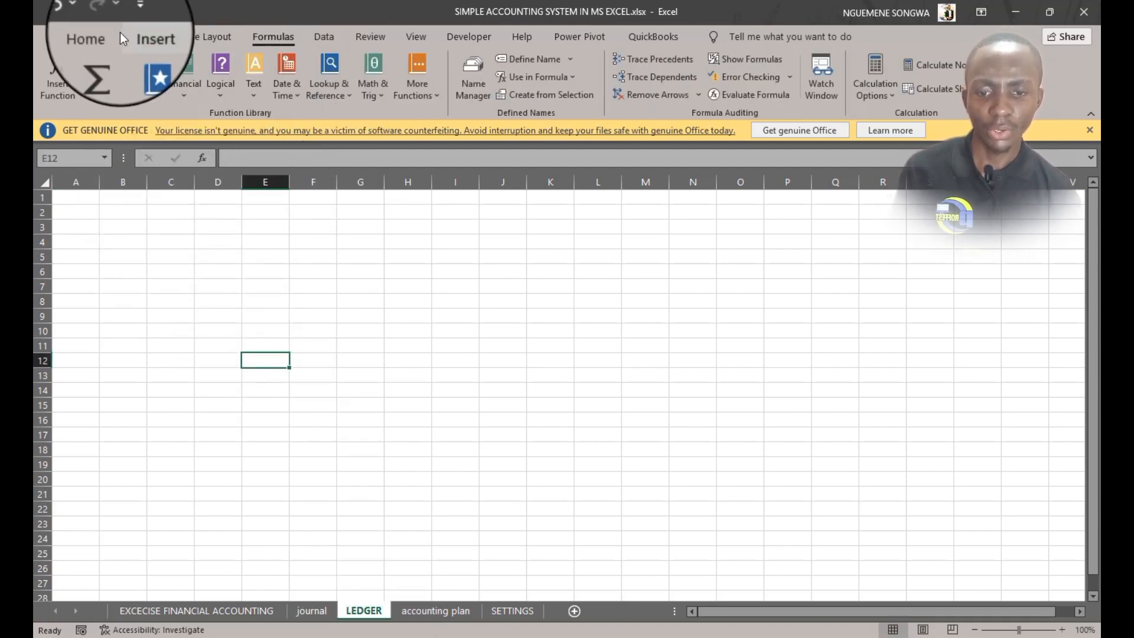
left_click(97, 36)
left_click(300, 298)
left_click_drag(256, 286, 408, 287)
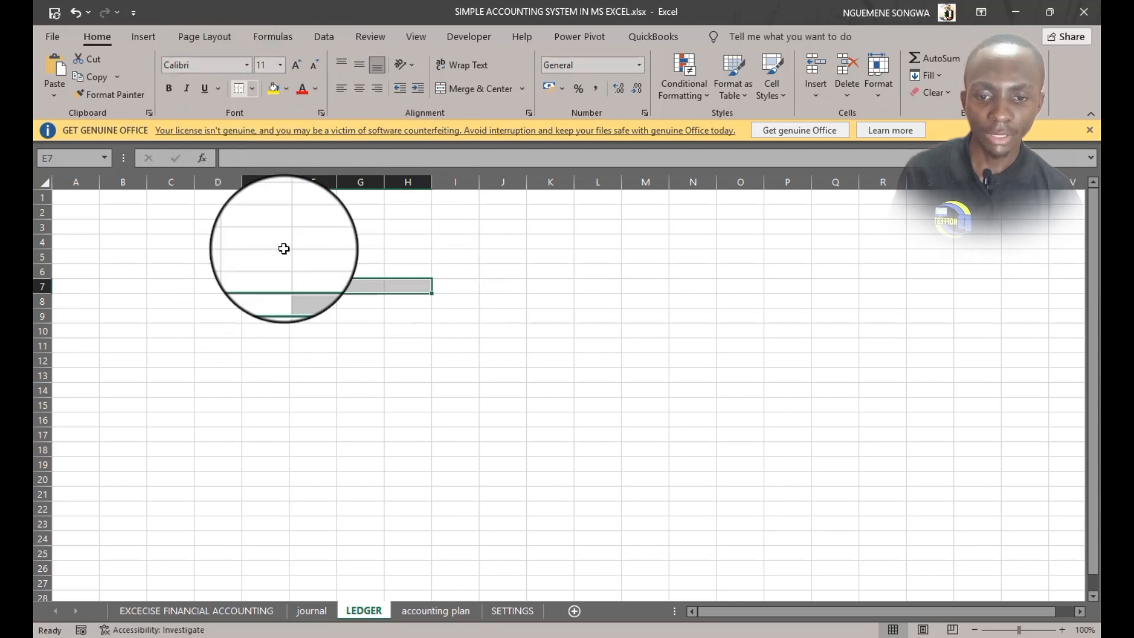
left_click_drag(356, 288, 360, 378)
left_click(252, 89)
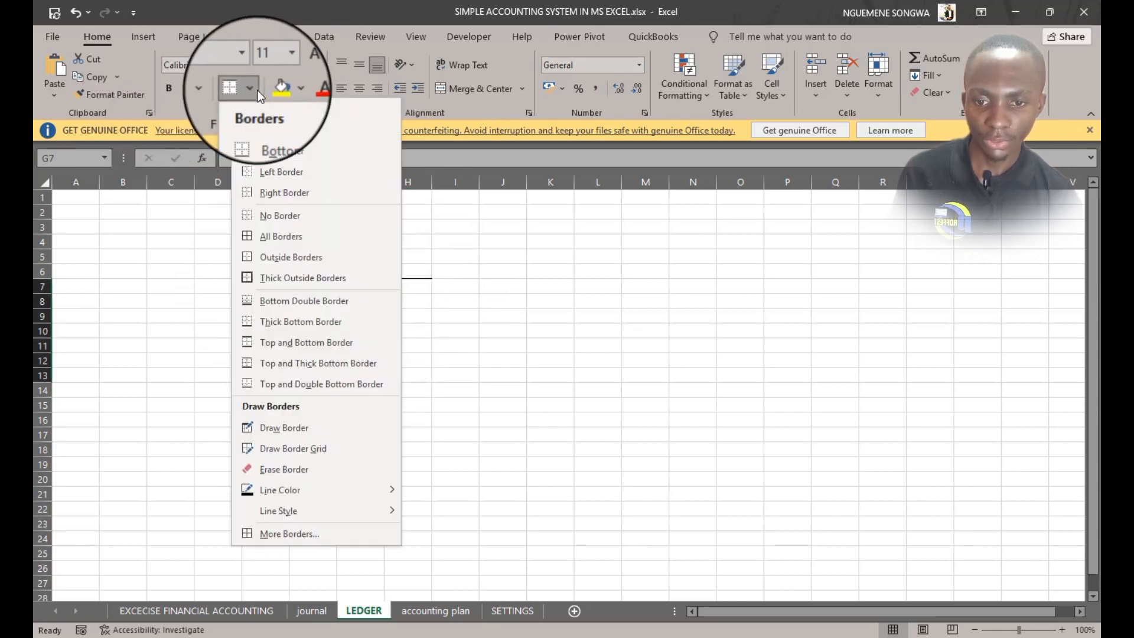
left_click(276, 185)
Switch to the exercise financial accounting sheet to review the transactions and opening balances
left_click(507, 345)
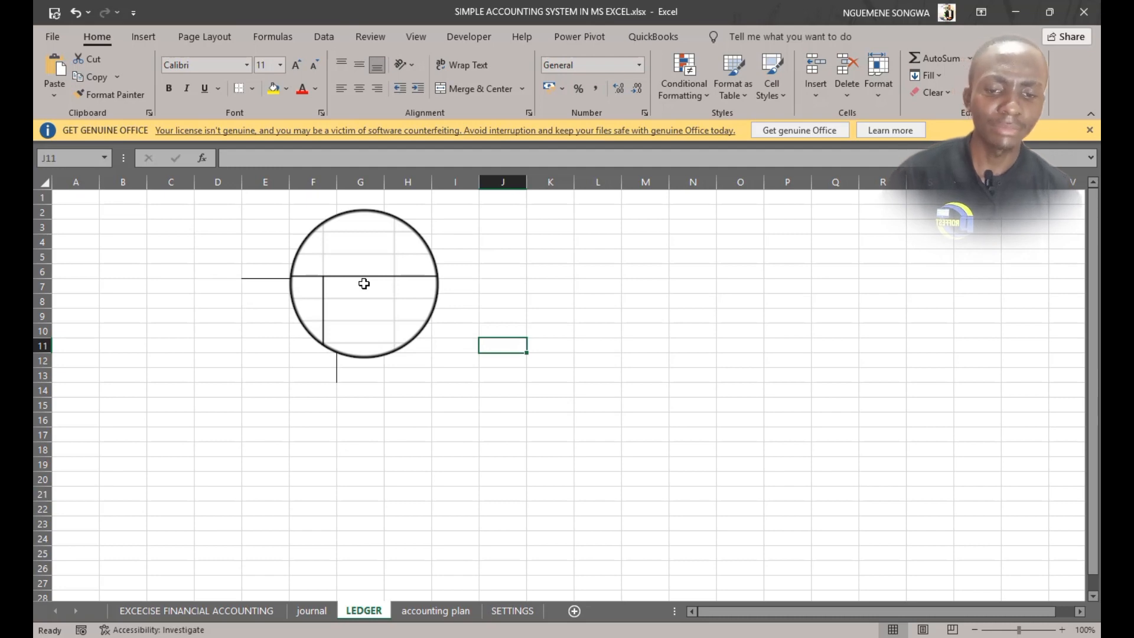
left_click_drag(459, 281, 758, 323)
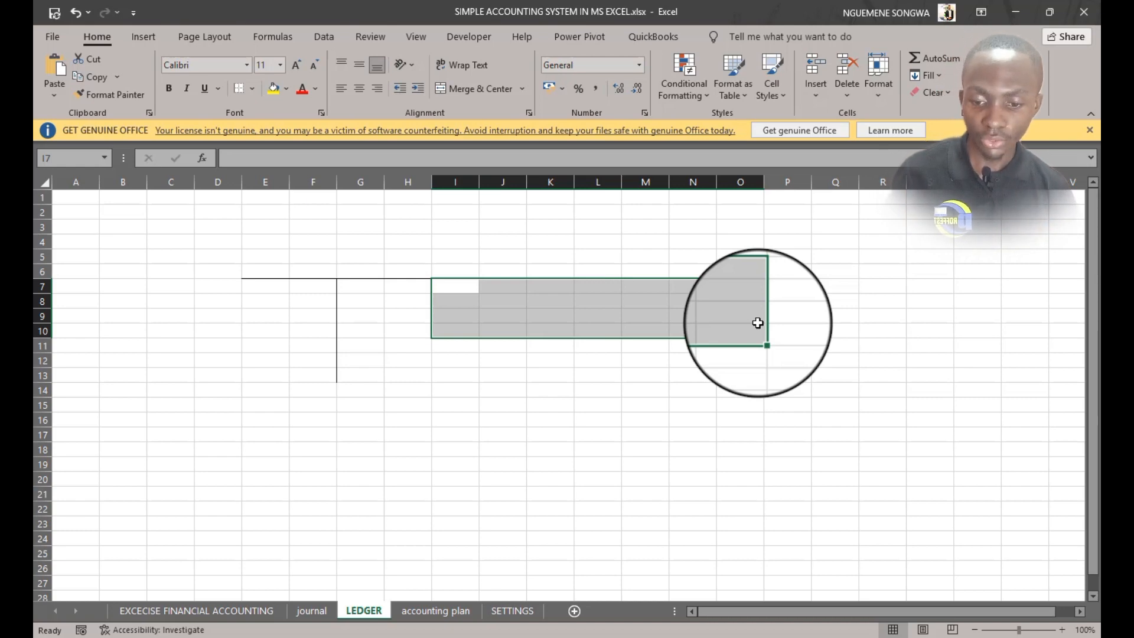
left_click(206, 611)
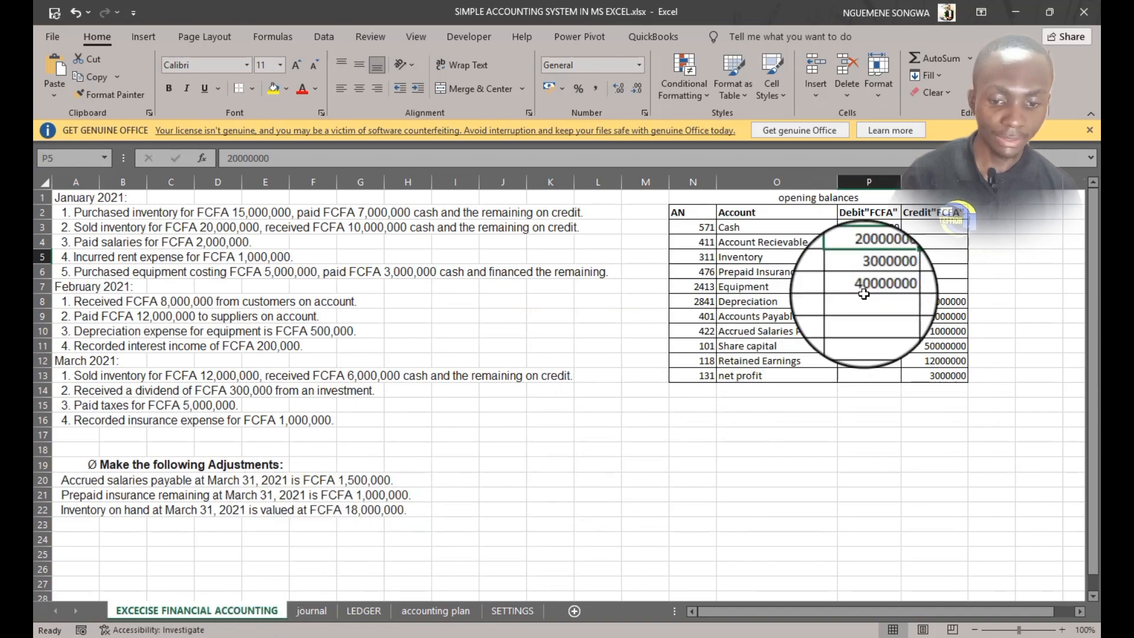
Review the journal entries against the exercise transactions, switching between the journal, LEDGER and exercise sheets
left_click(310, 611)
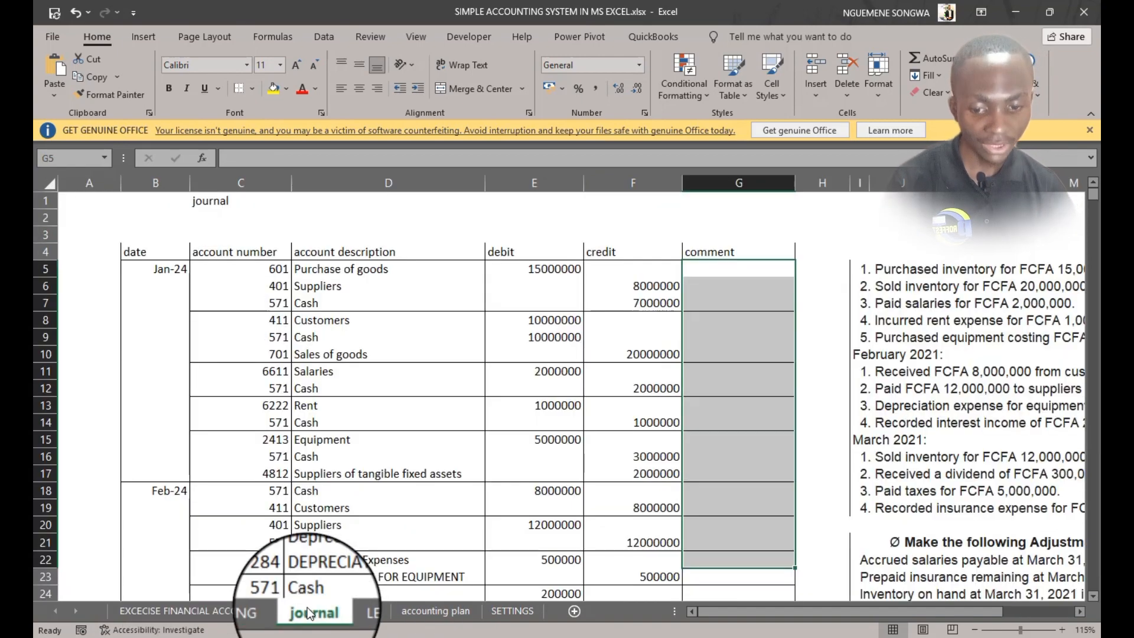
left_click(342, 612)
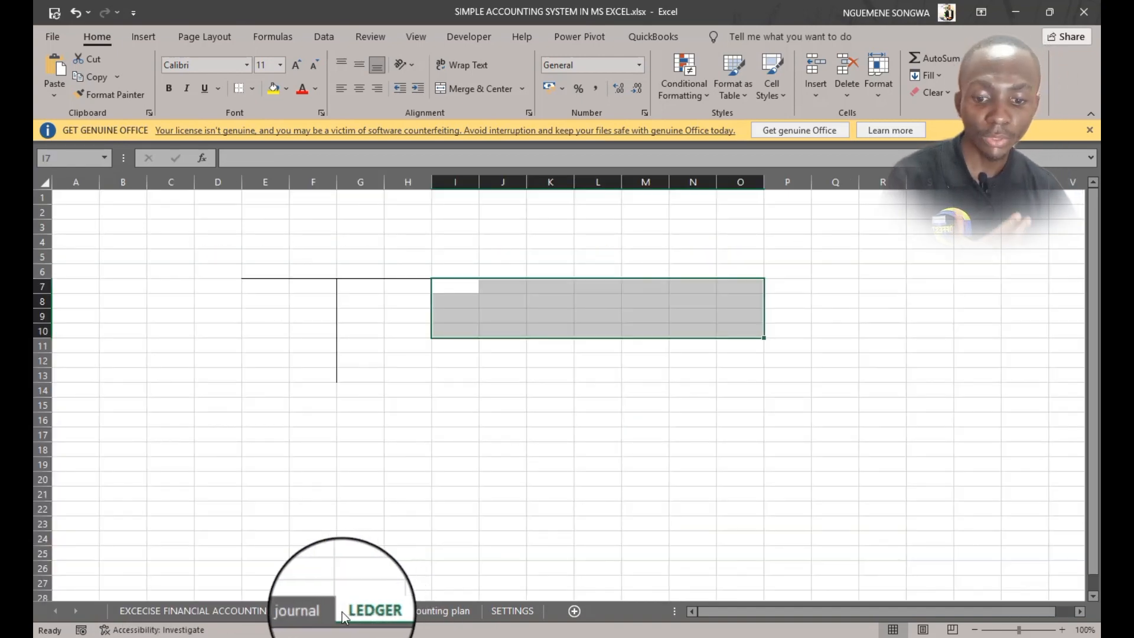
left_click(302, 616)
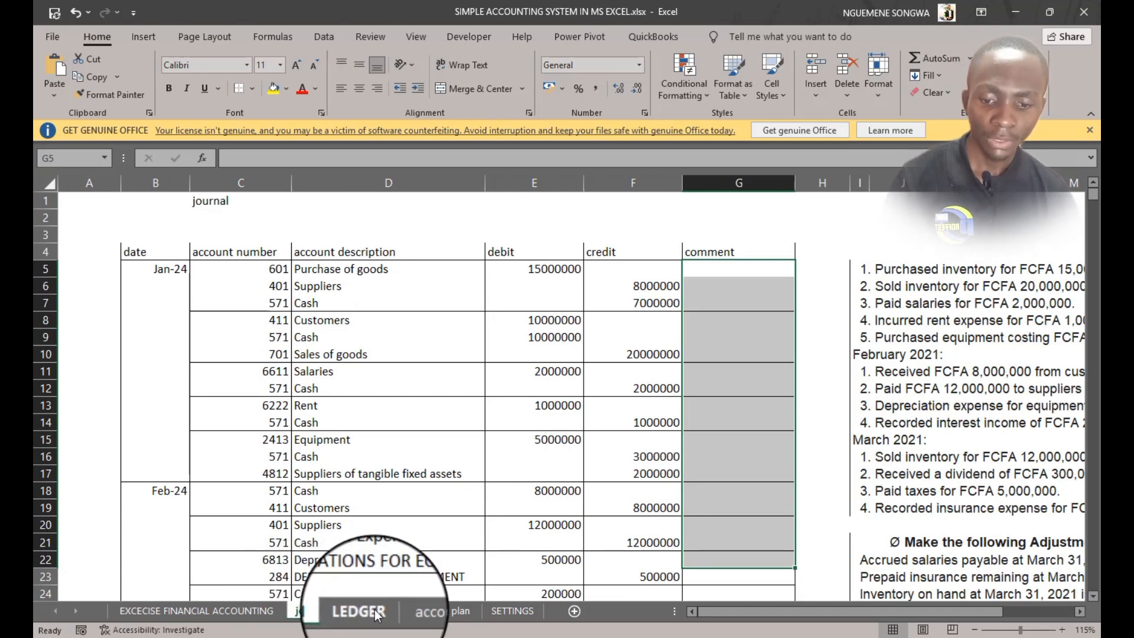
left_click(223, 612)
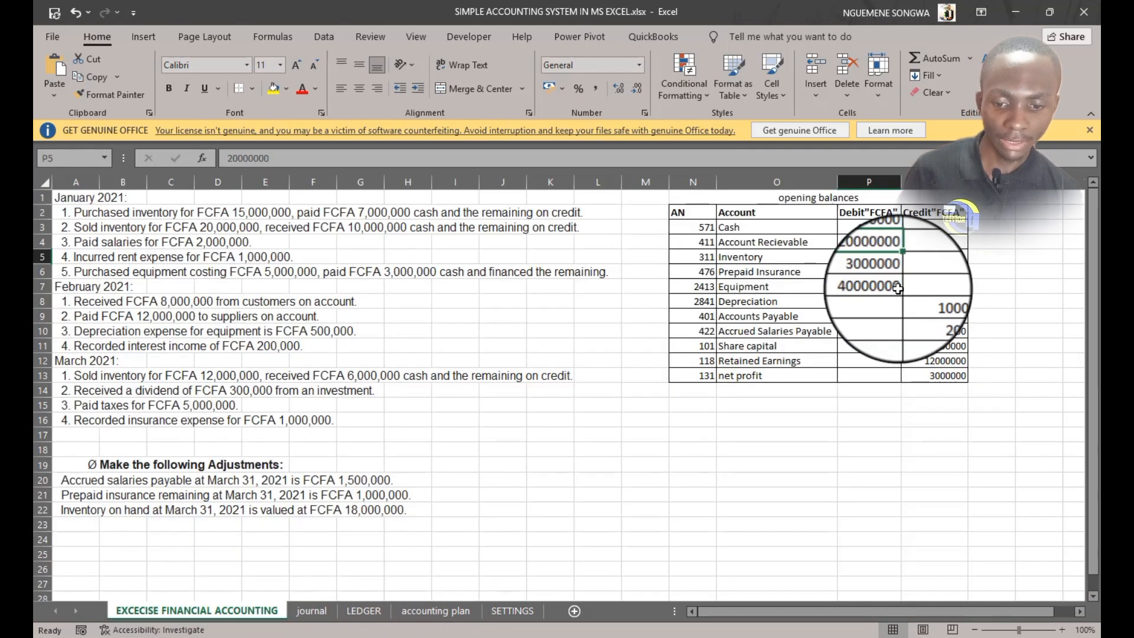
left_click(307, 612)
scroll(405, 384, "down", 3)
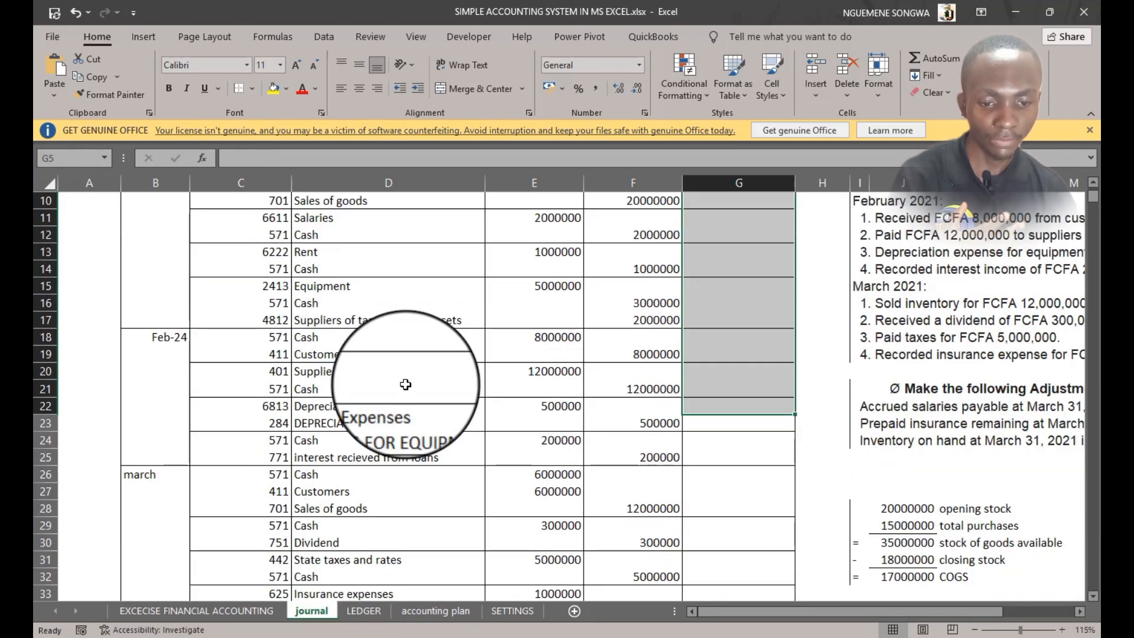
scroll(405, 384, "up", 3)
left_click(778, 268)
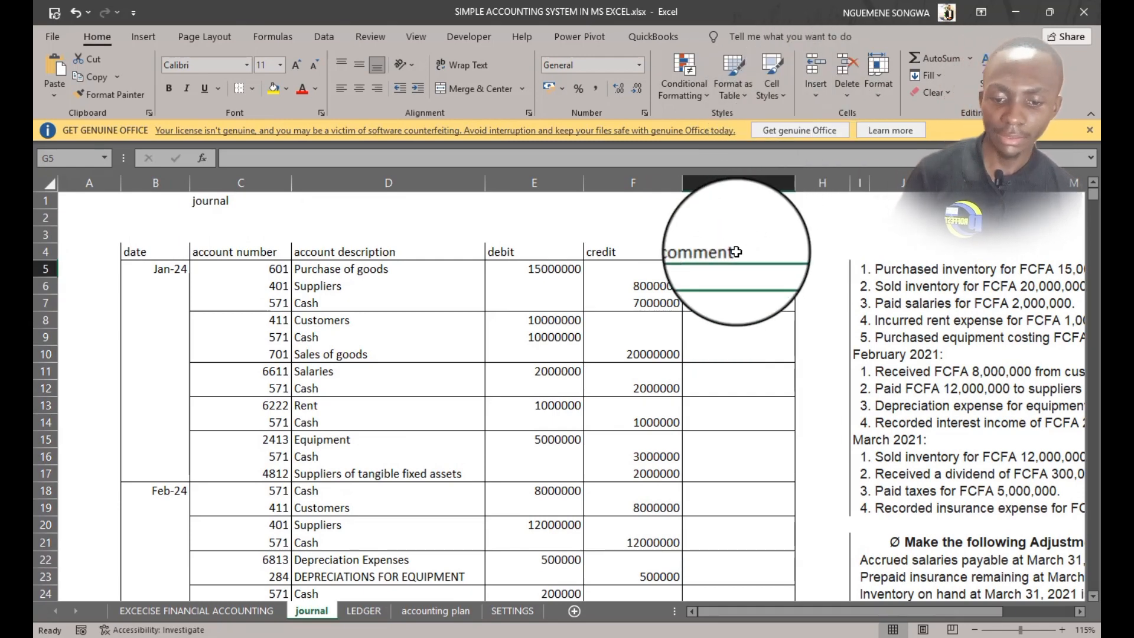
Compare the LEDGER T-account with the exercise sheet and examine the opening balances table and its range
left_click(364, 611)
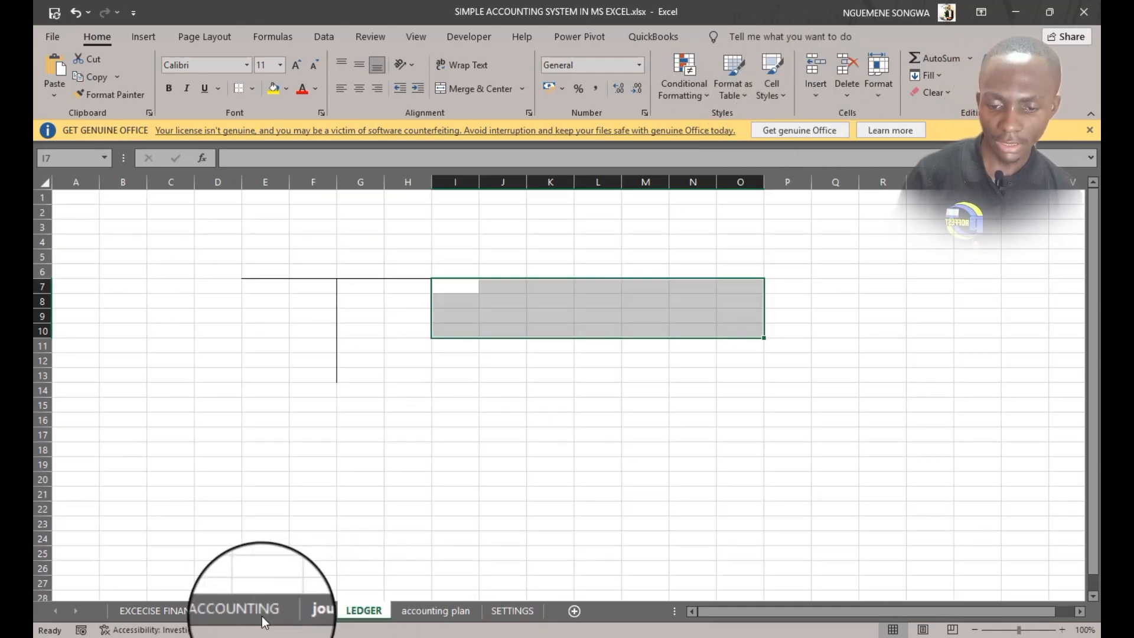
left_click(243, 618)
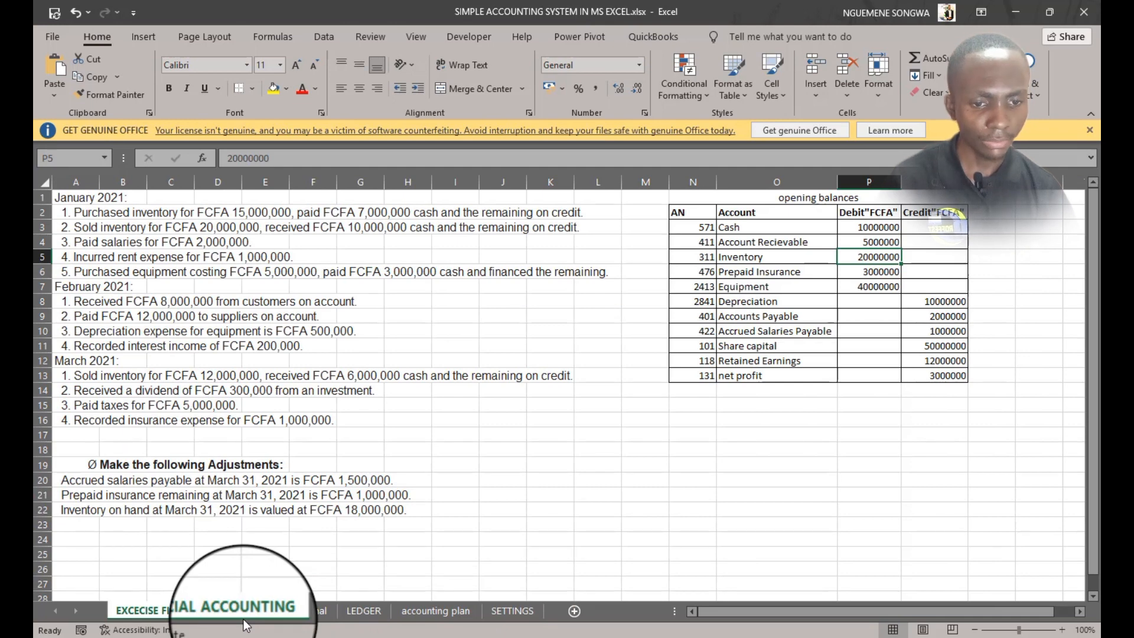
left_click(362, 612)
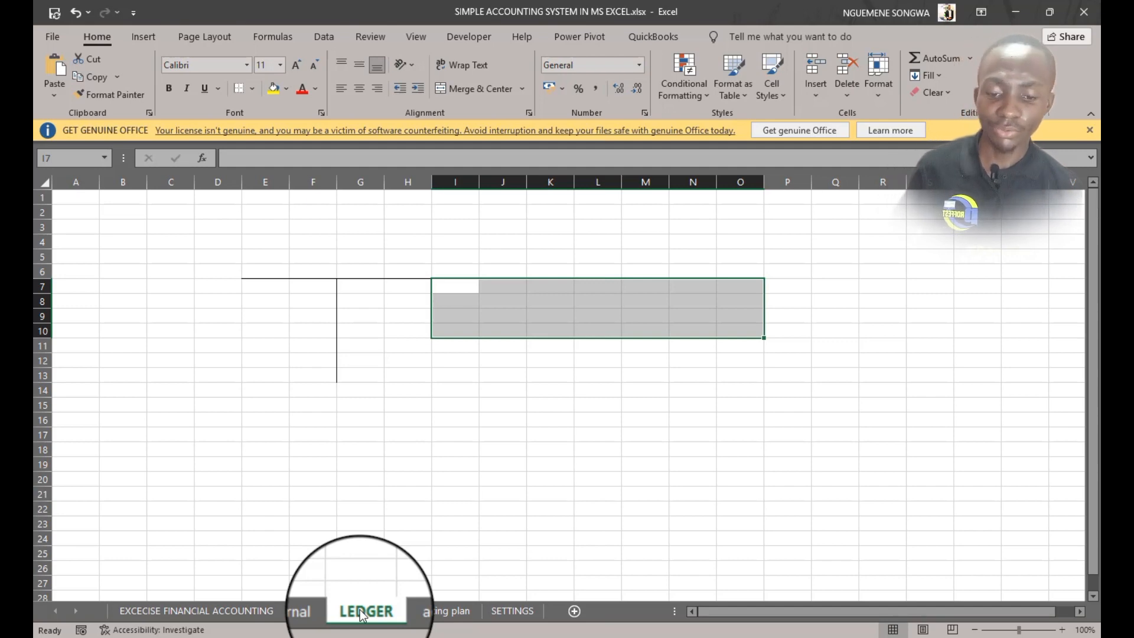
left_click(189, 610)
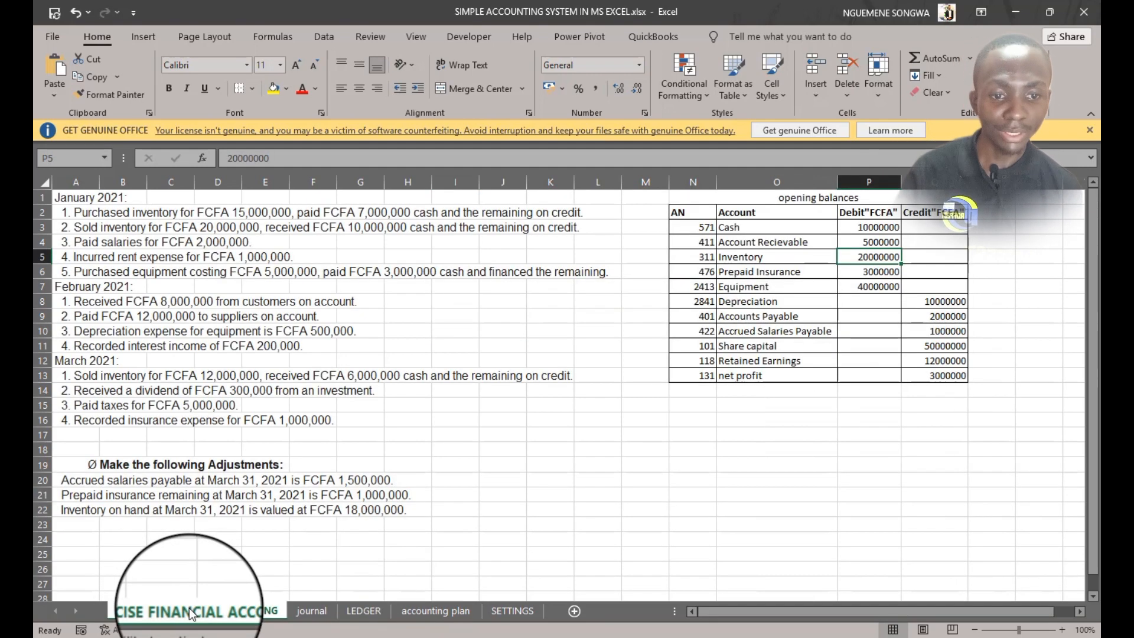
left_click(312, 618)
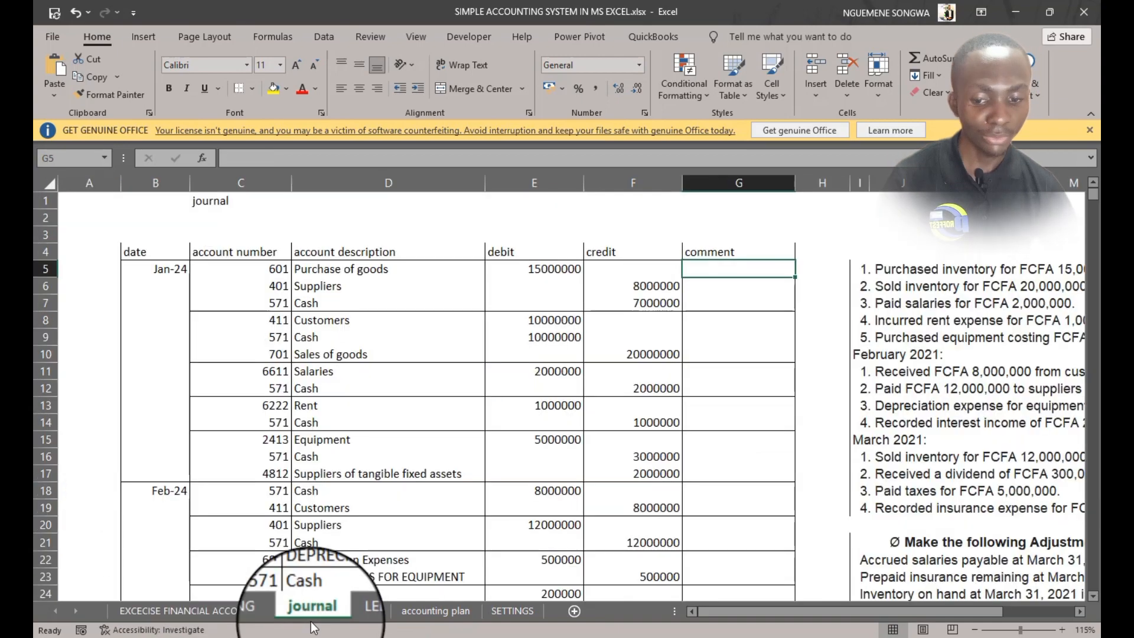
left_click(245, 619)
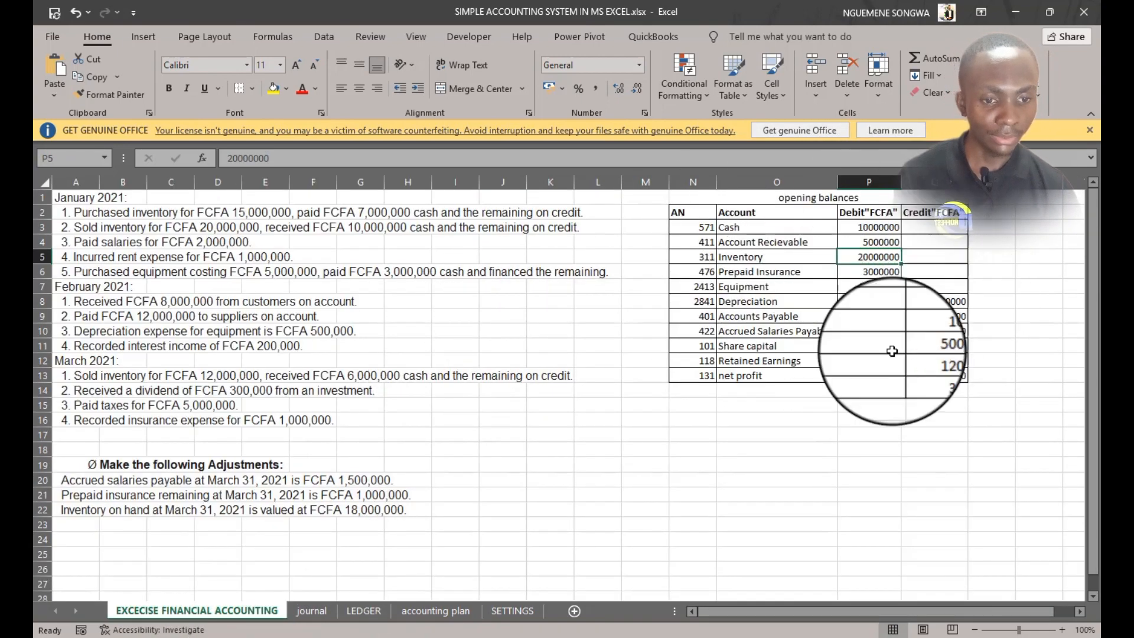
left_click(717, 198)
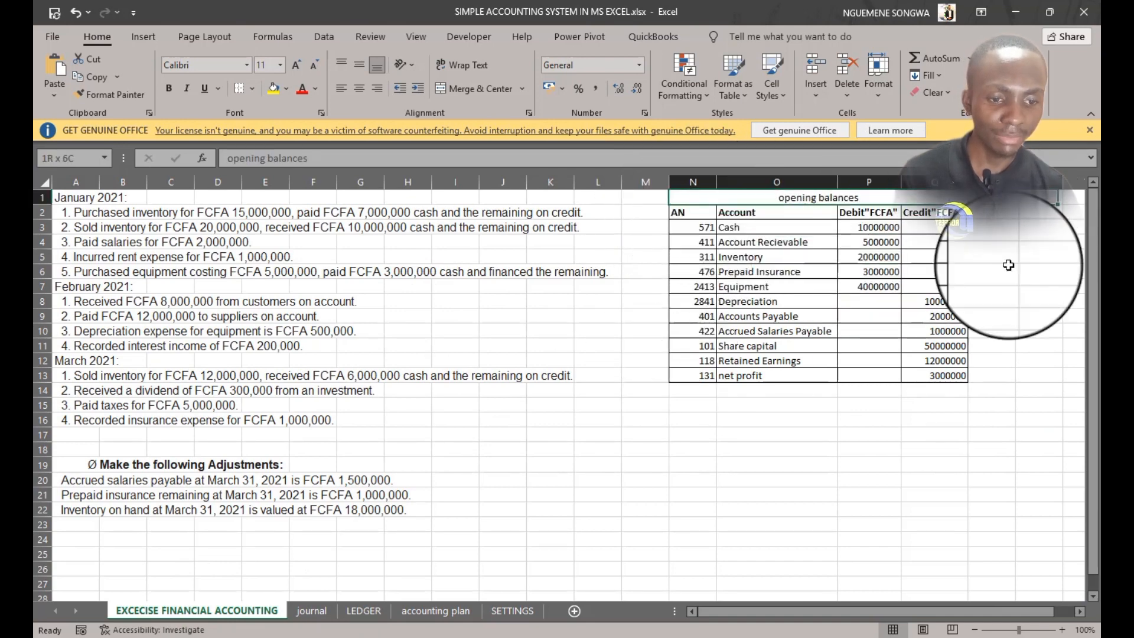
left_click_drag(1008, 265, 954, 402)
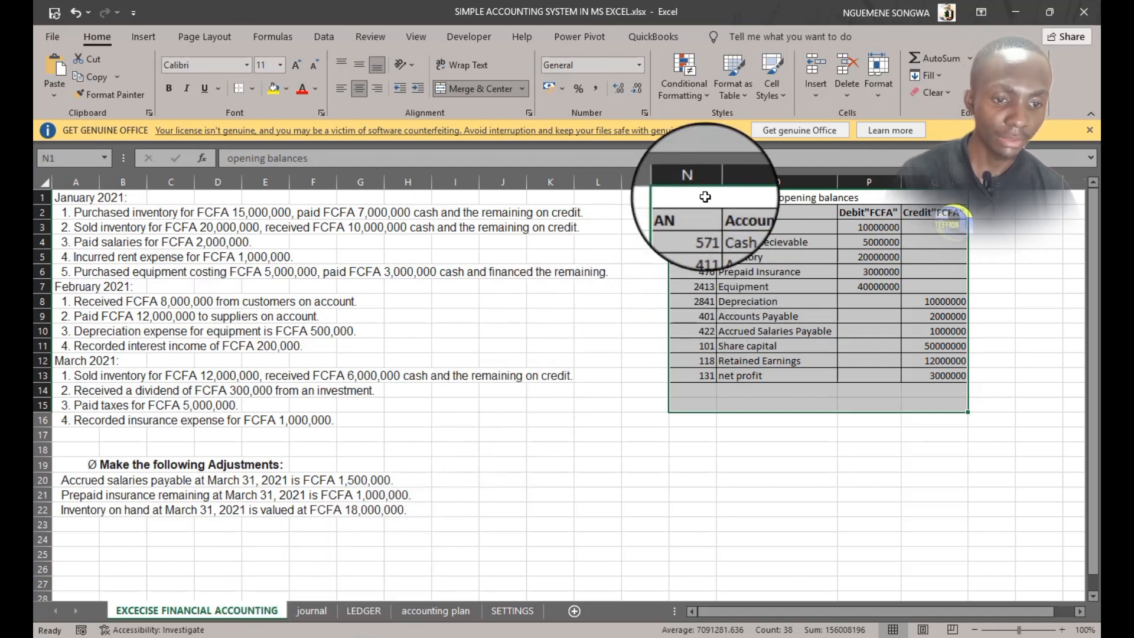
left_click_drag(697, 212, 916, 387)
left_click(786, 540)
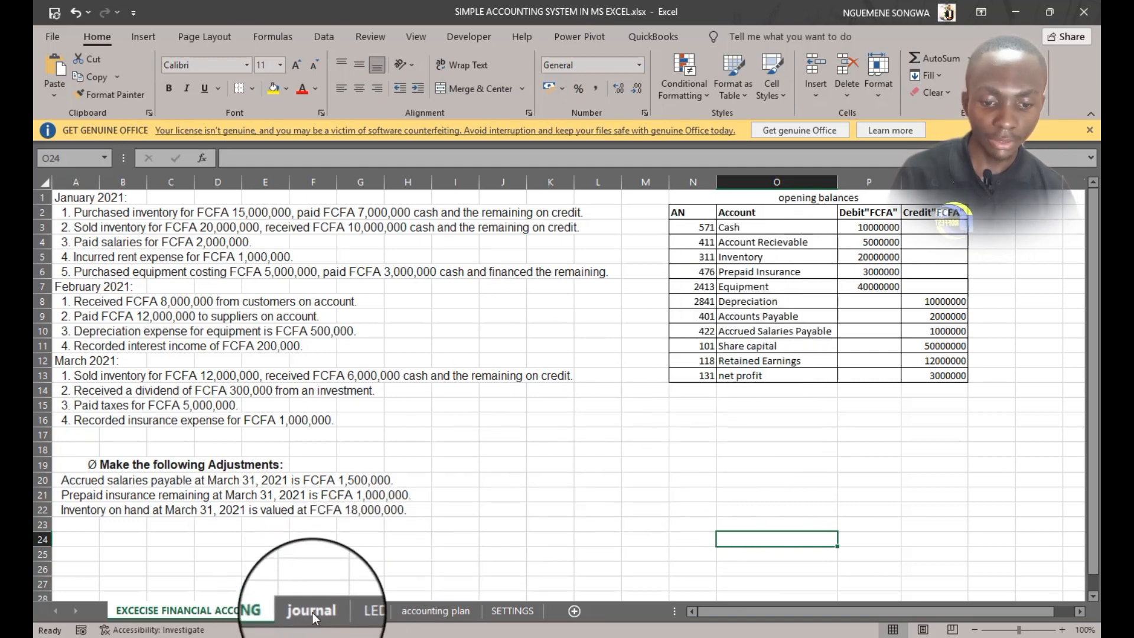
Add a new worksheet and name it OPENEING BALANCES
left_click(574, 611)
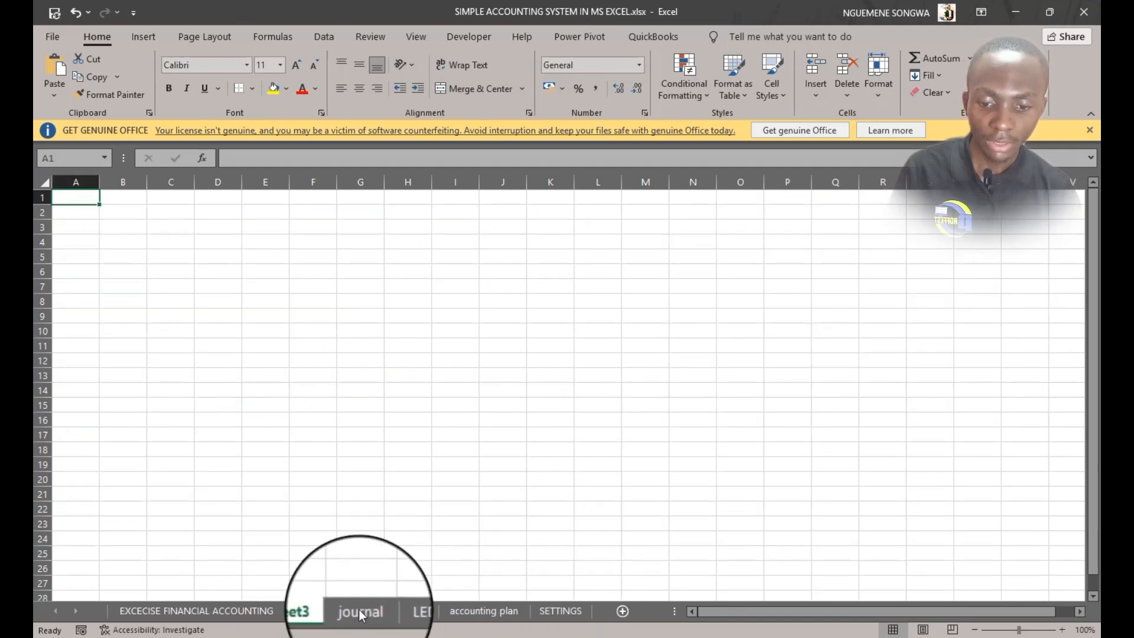
double_click(324, 617)
type("OPENEING BA")
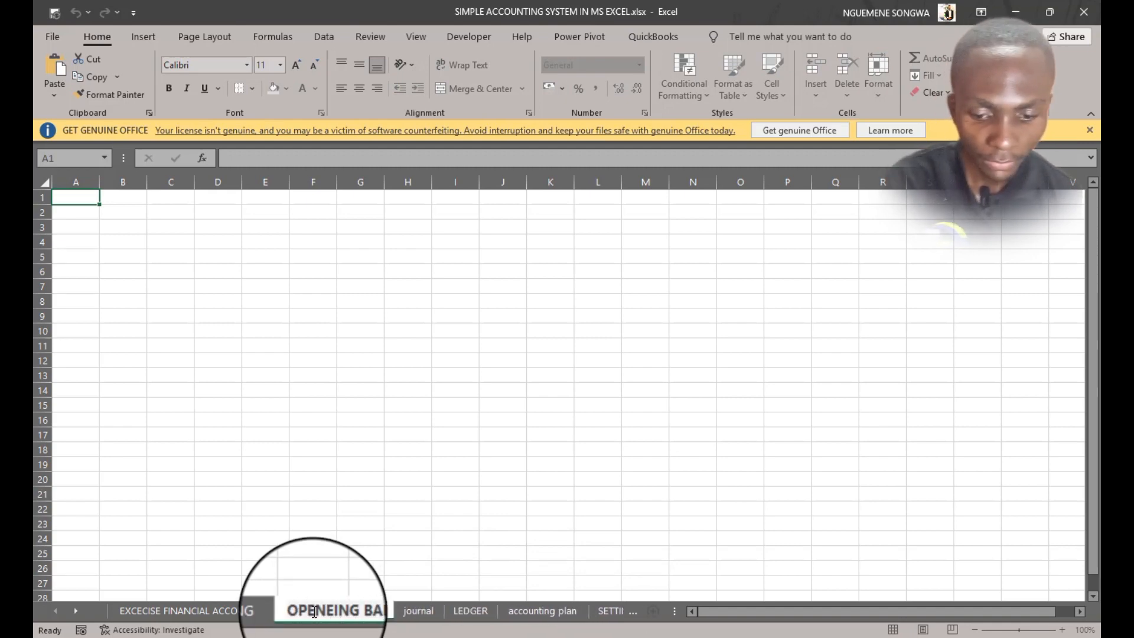
type("LANCES")
key("Return")
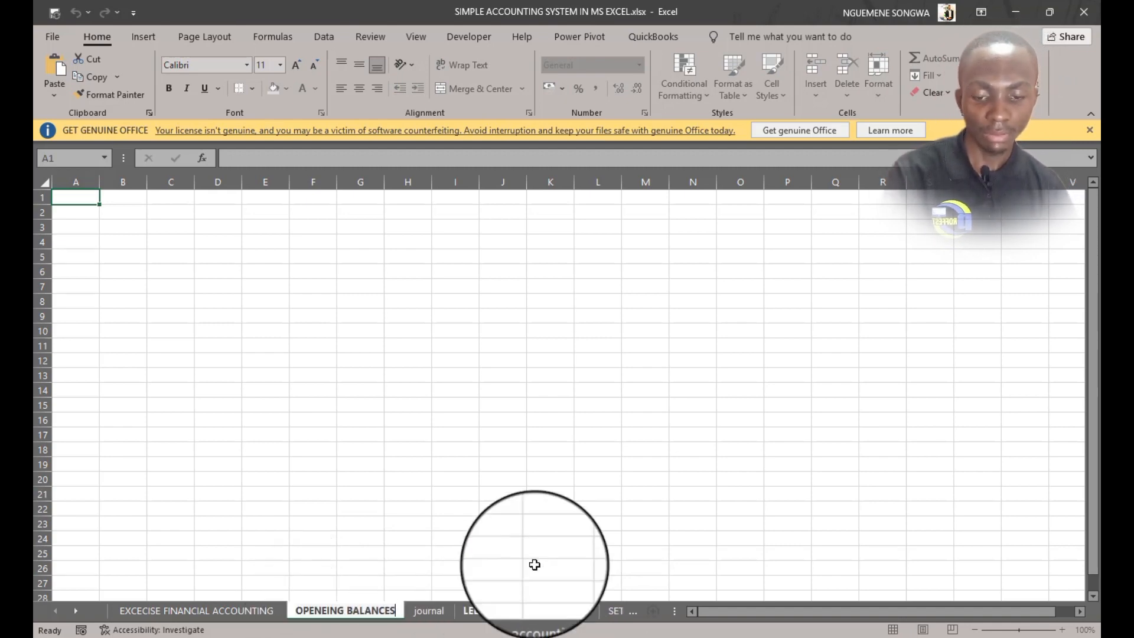
Review the account numbers and names listed in the accounting plan table
left_click(577, 498)
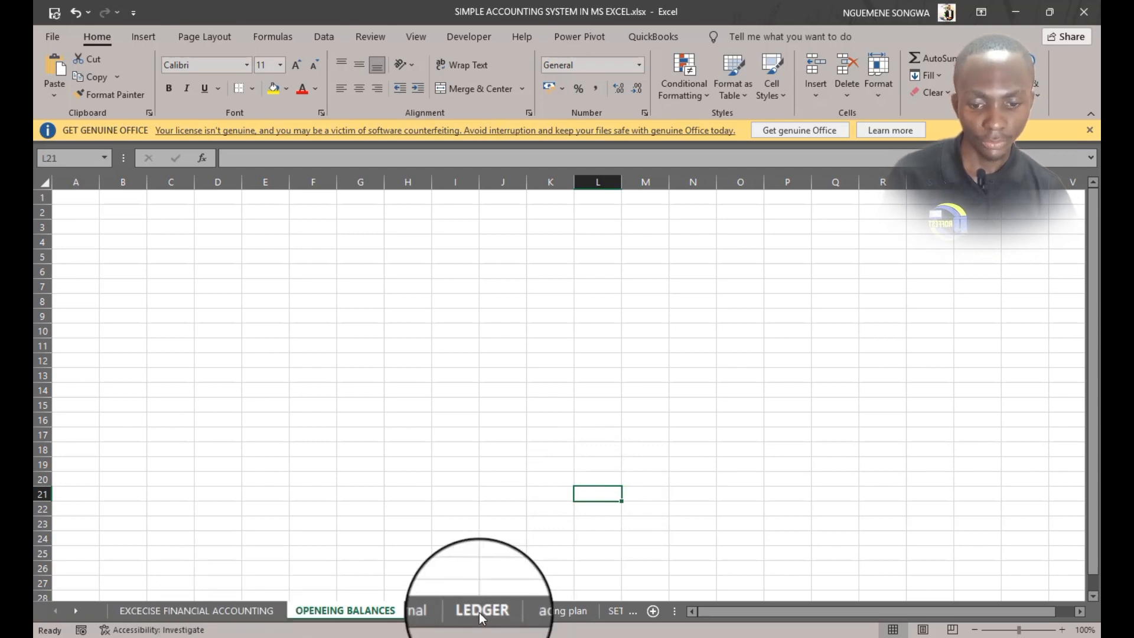
left_click(424, 612)
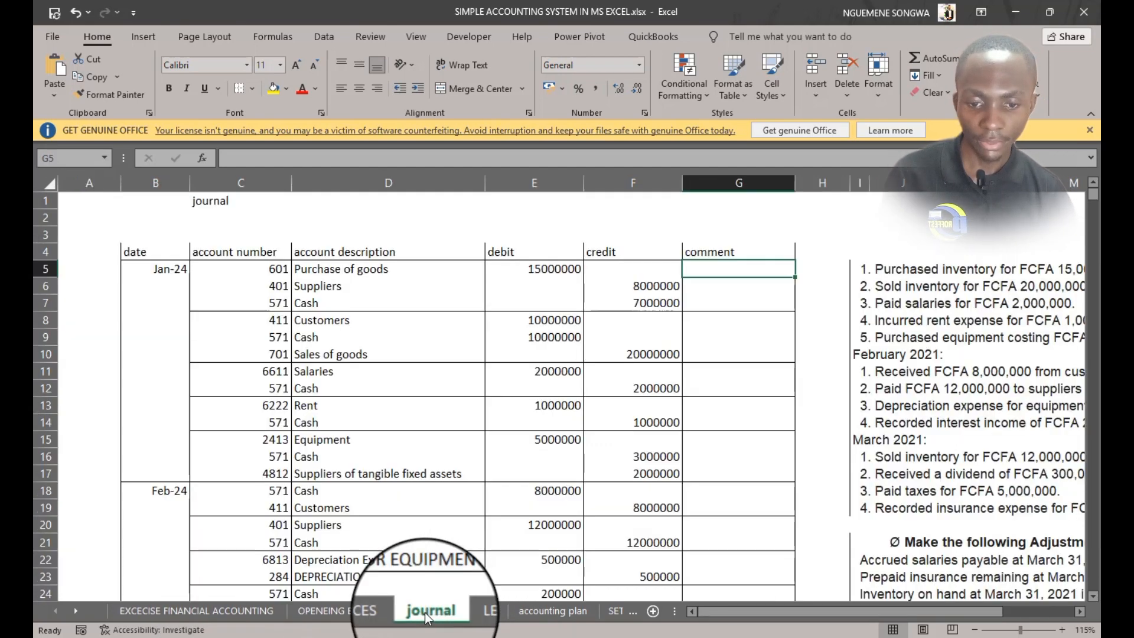
left_click(544, 611)
scroll(291, 286, "down", 3)
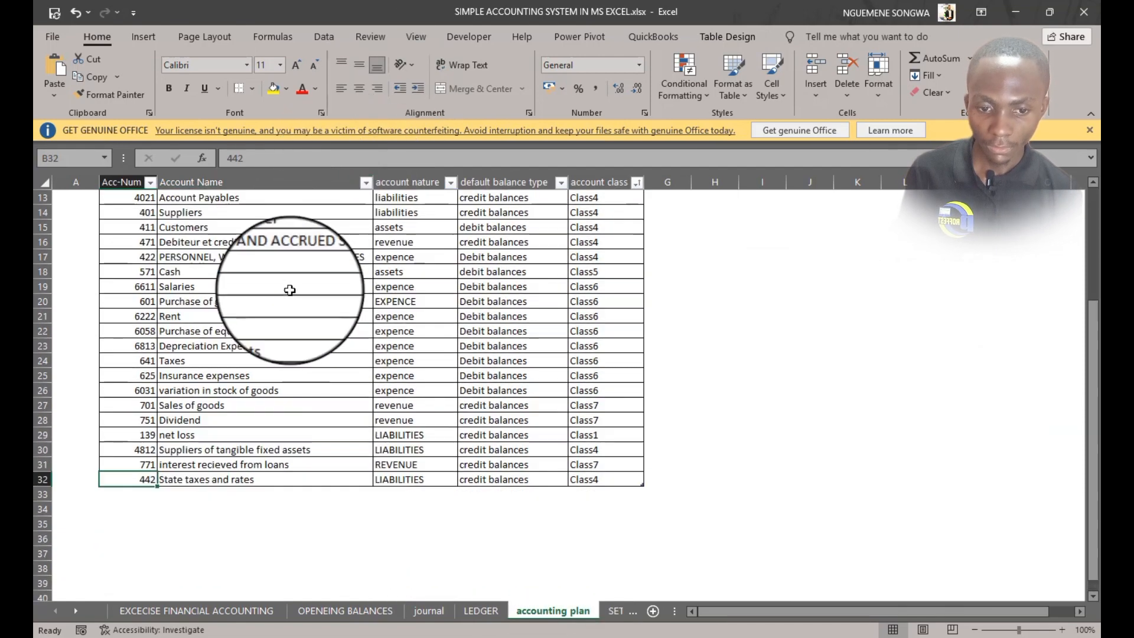
scroll(289, 293, "up", 3)
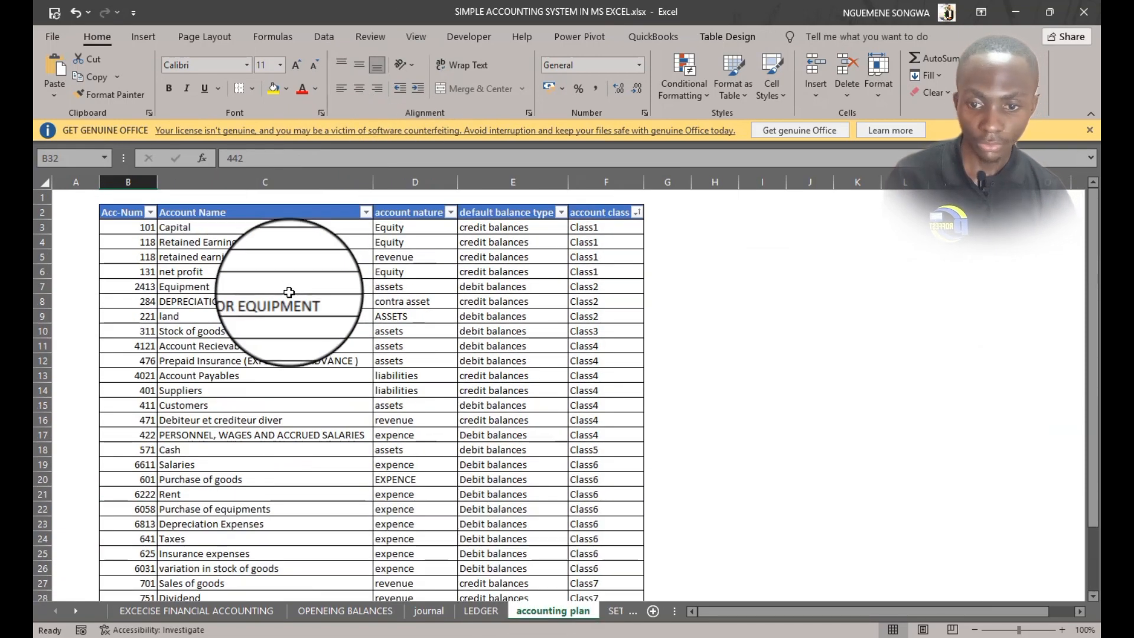
scroll(289, 292, "down", 5)
scroll(289, 293, "up", 5)
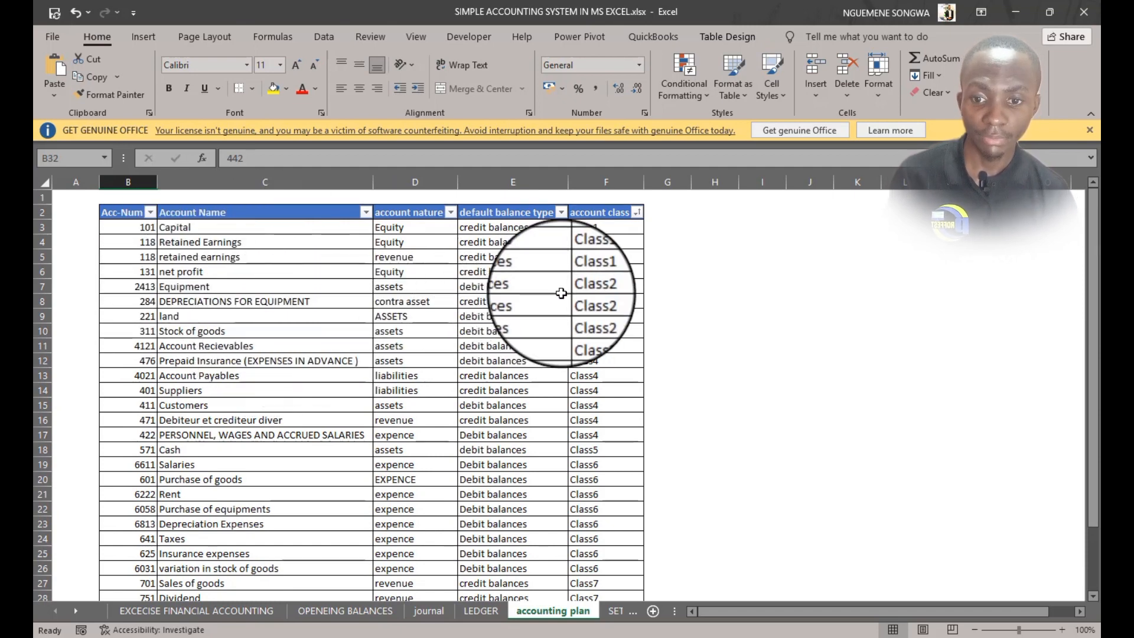
Try adding an OB DEBIT column to the accounting plan table, then delete that column
left_click(660, 226)
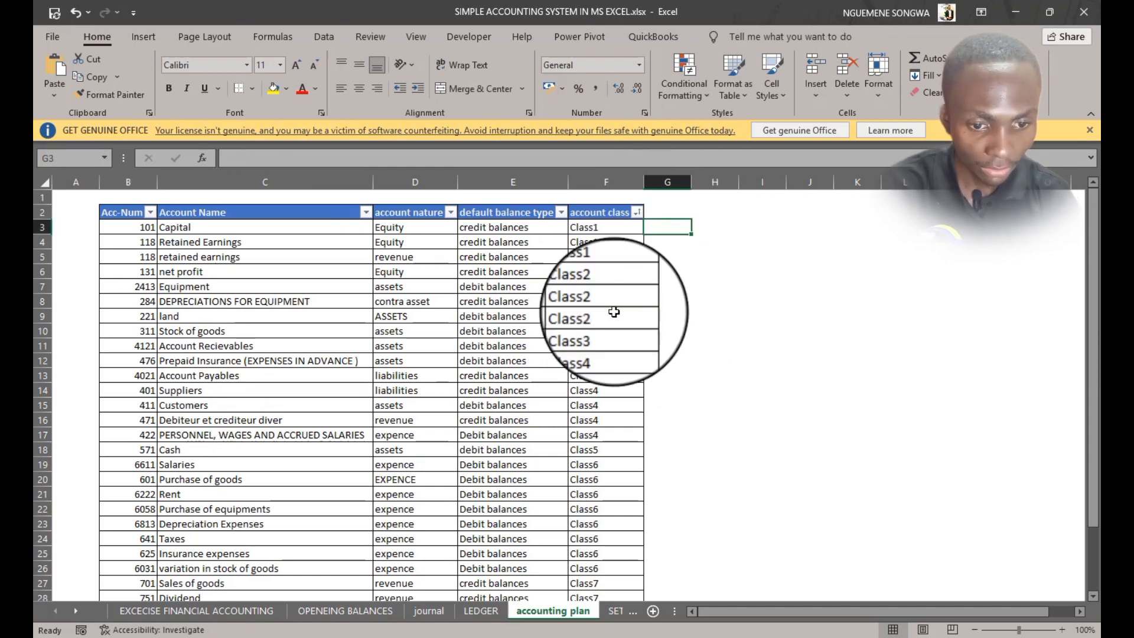
left_click(669, 208)
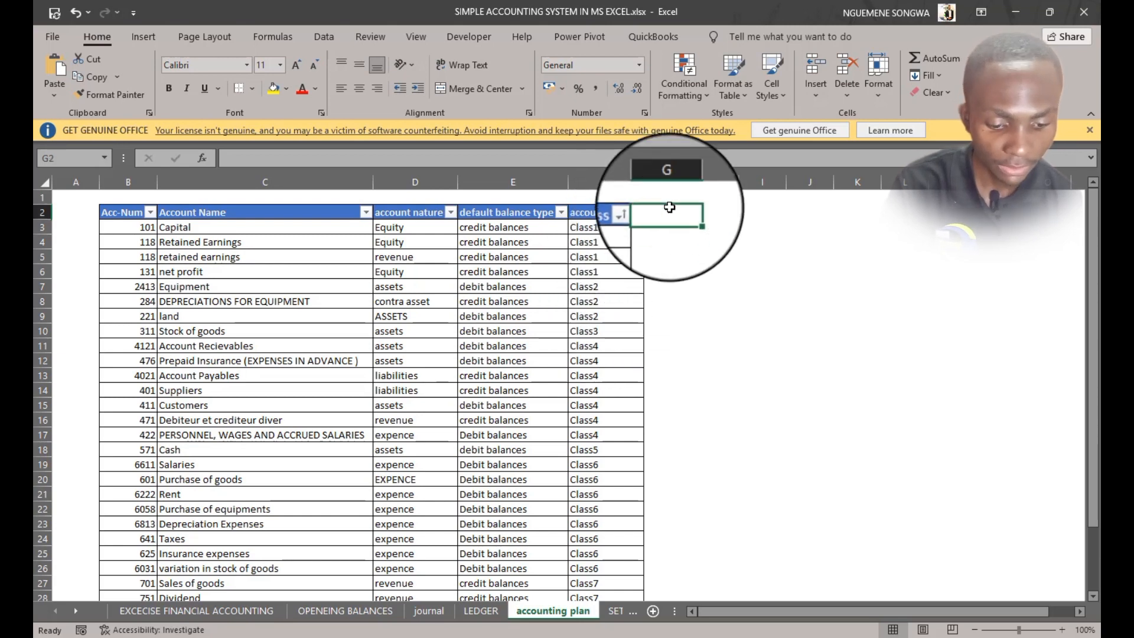
type("OB")
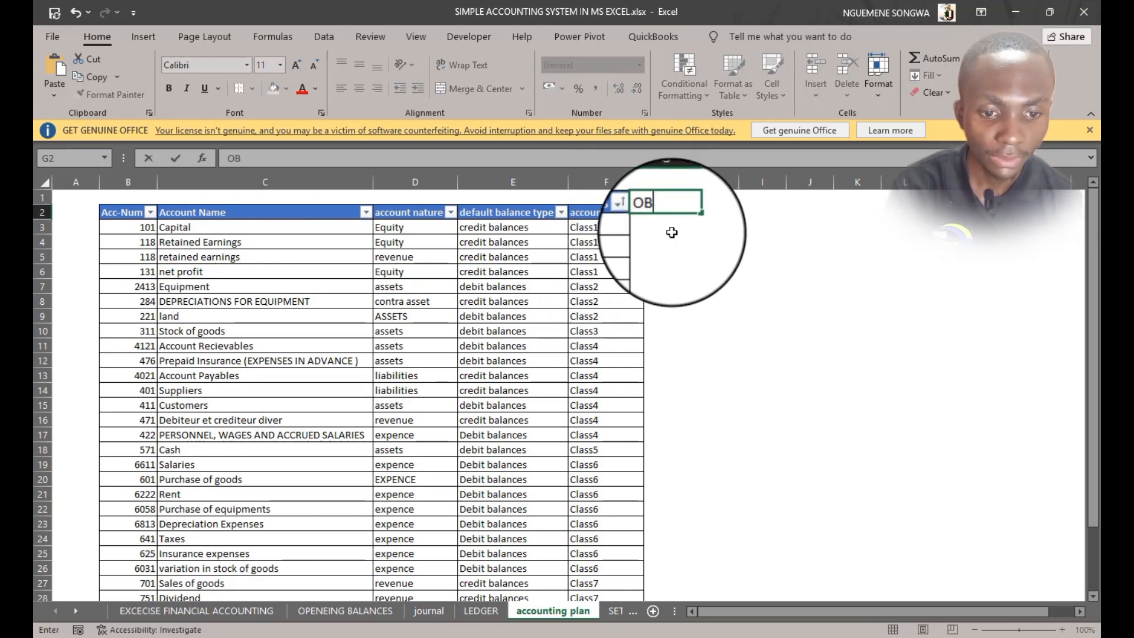
key("Tab")
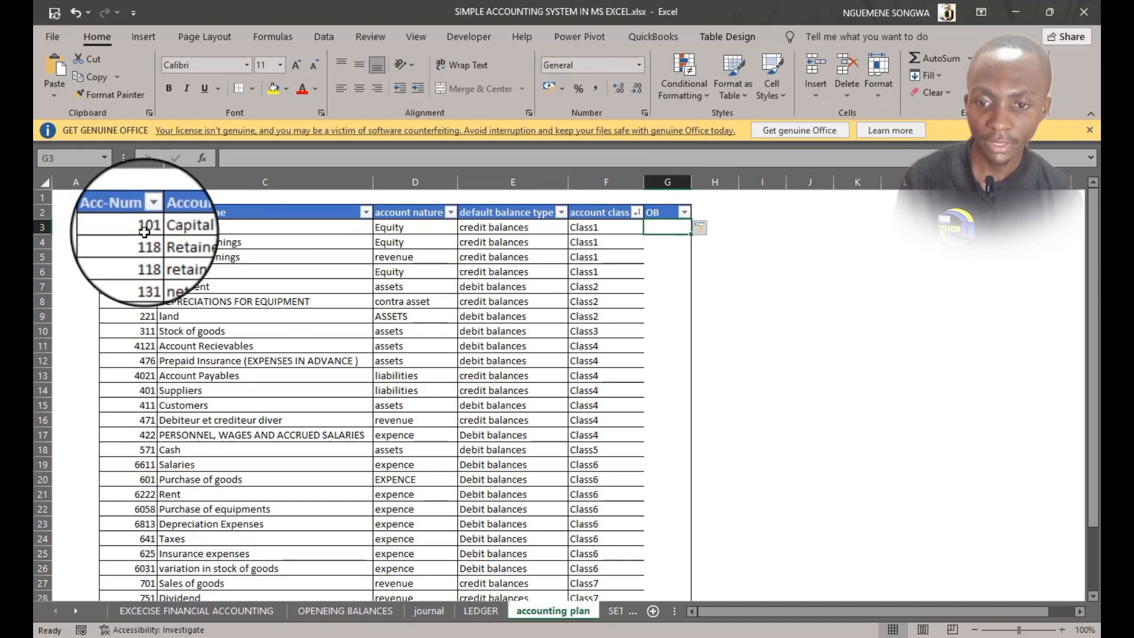
left_click(162, 609)
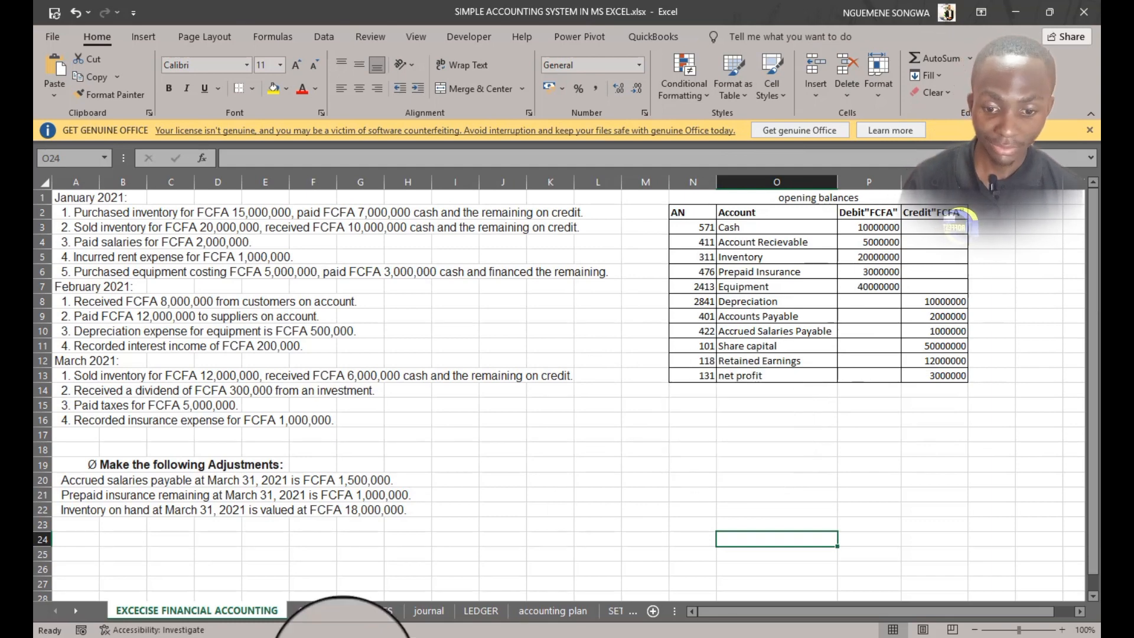
left_click(328, 611)
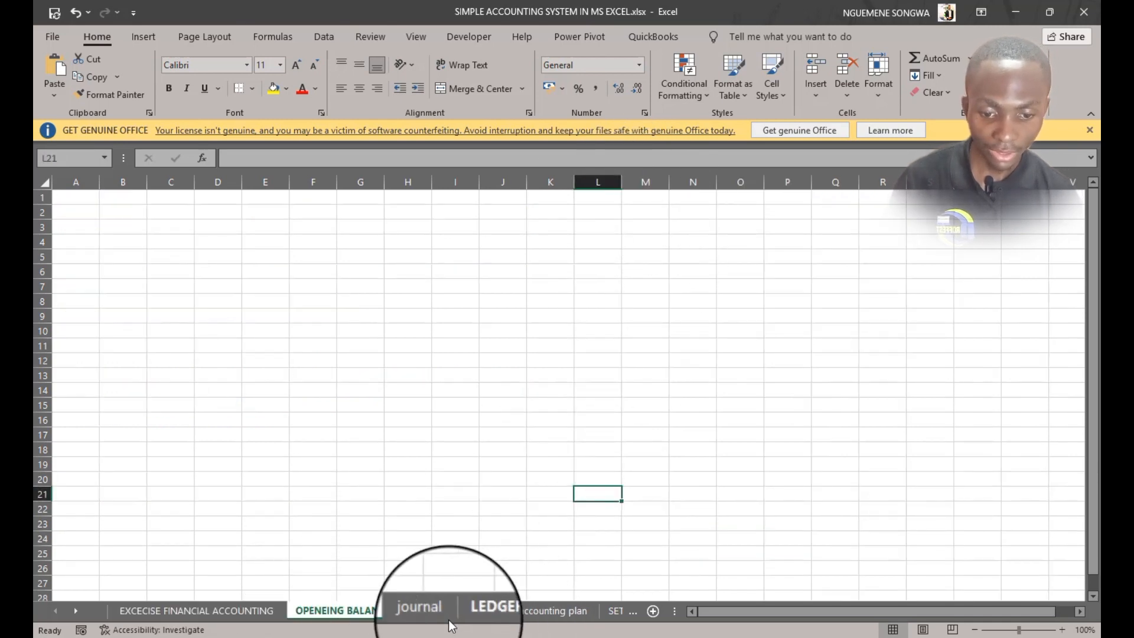
left_click(553, 611)
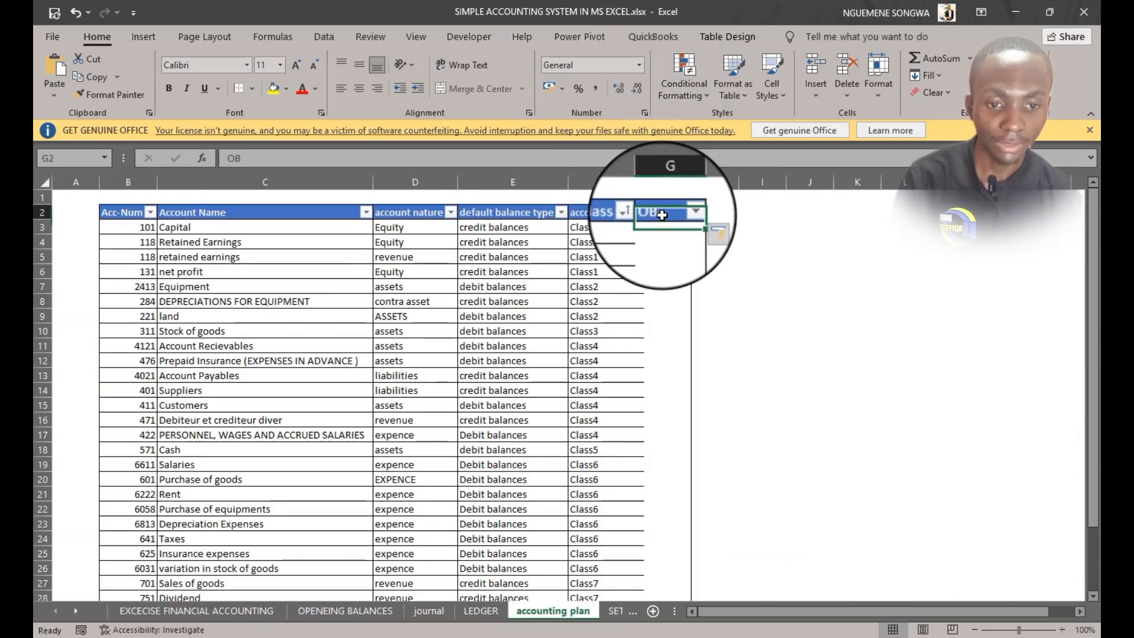
double_click(670, 220)
type("DEBIT")
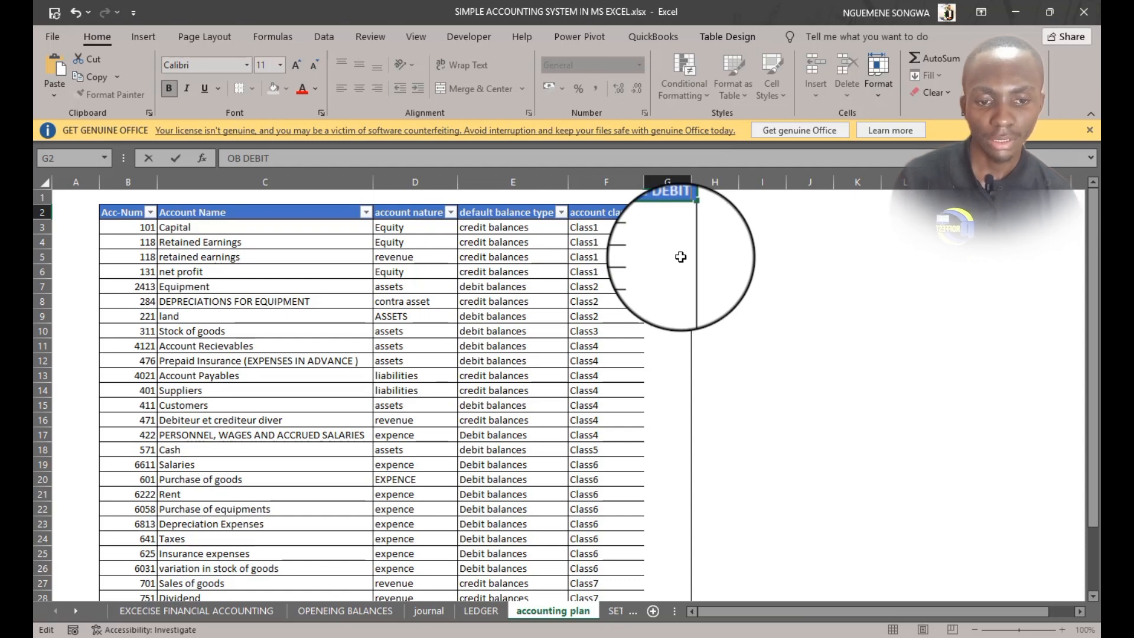
left_click(667, 182)
right_click(668, 182)
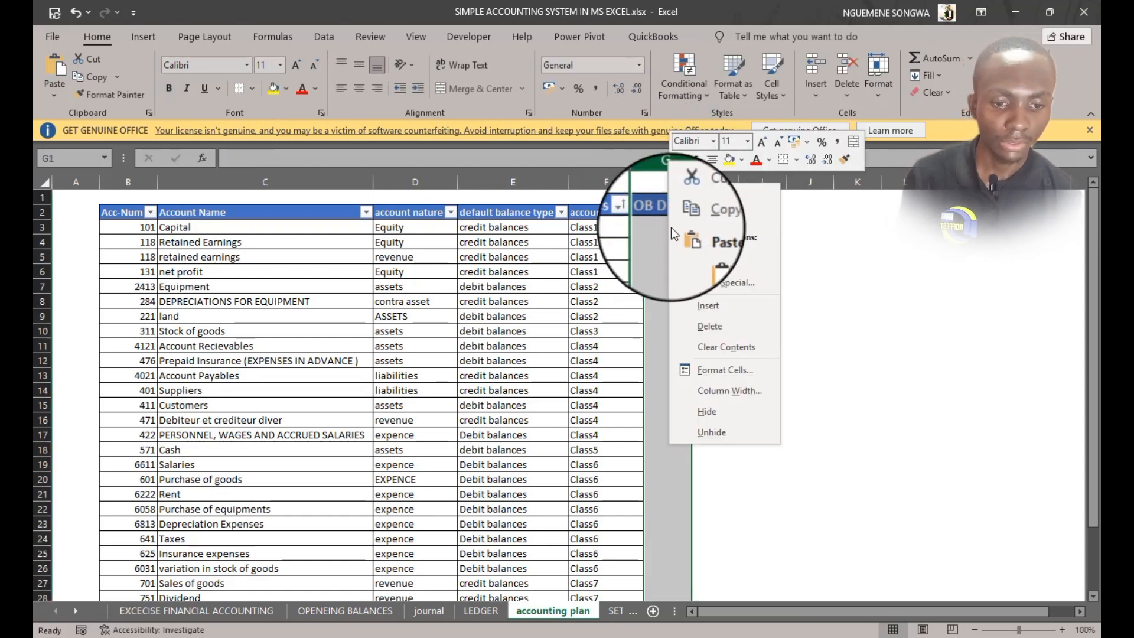
left_click(727, 322)
left_click(762, 361)
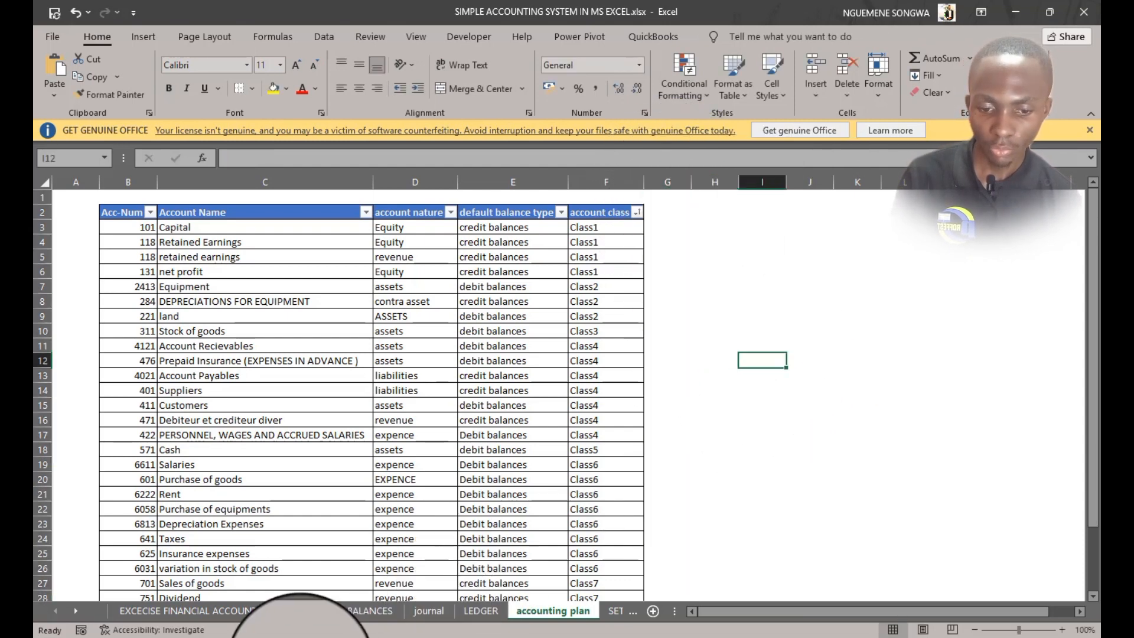
Enter the heading OPENING BALANCE in cell D1 of the OPENEING BALANCES sheet
left_click(334, 610)
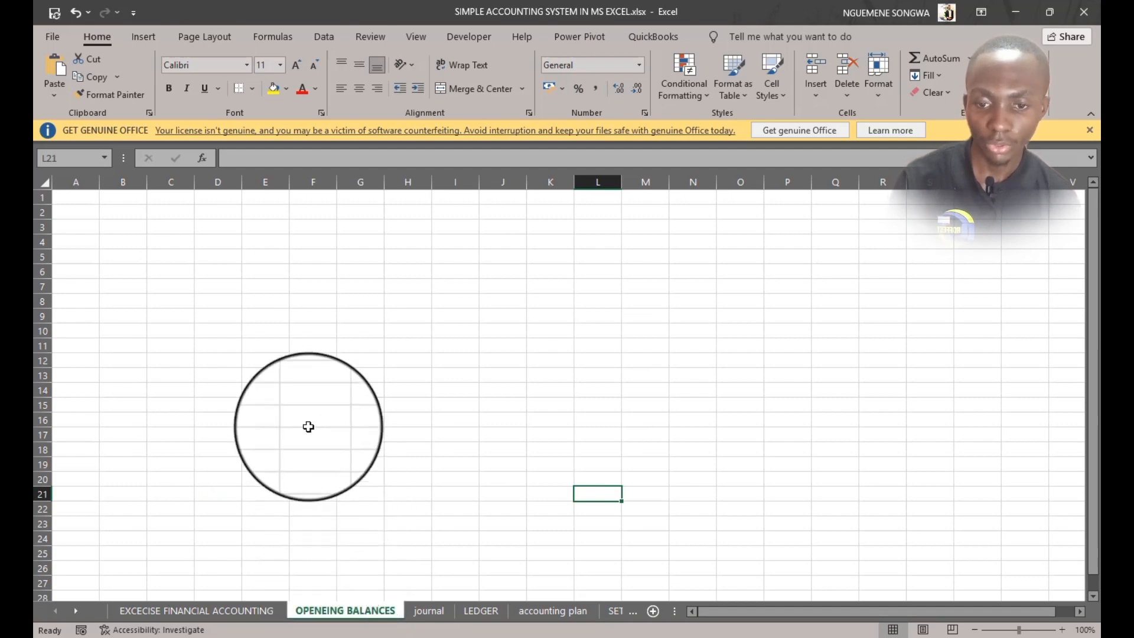
left_click_drag(210, 197, 351, 197)
left_click(223, 195)
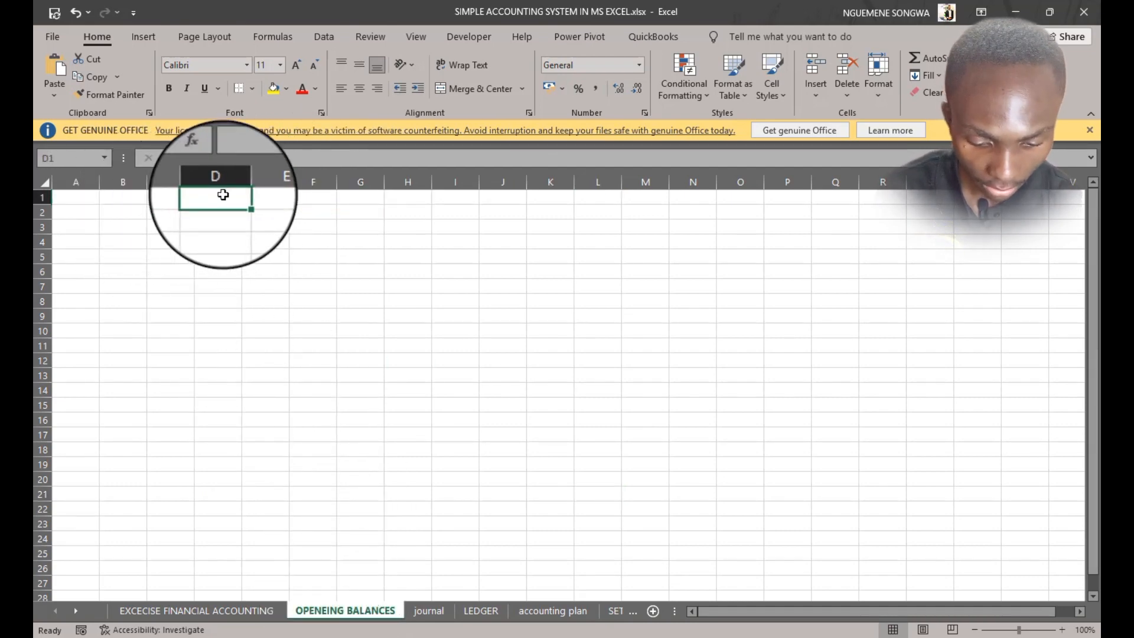
type("OPENING BALANCE")
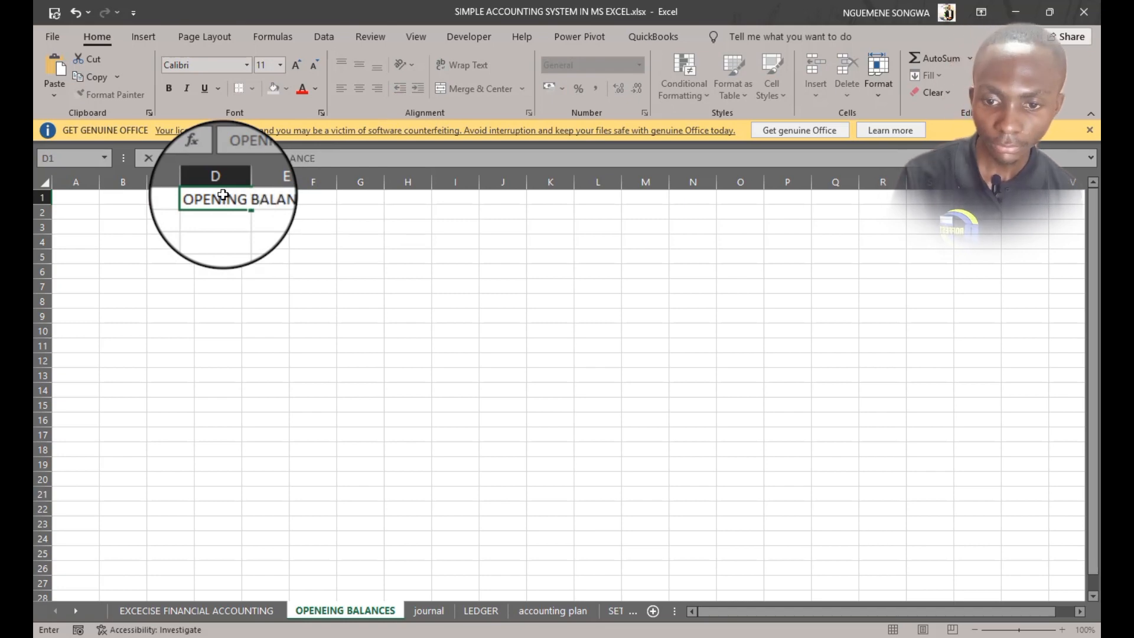
left_click(248, 261)
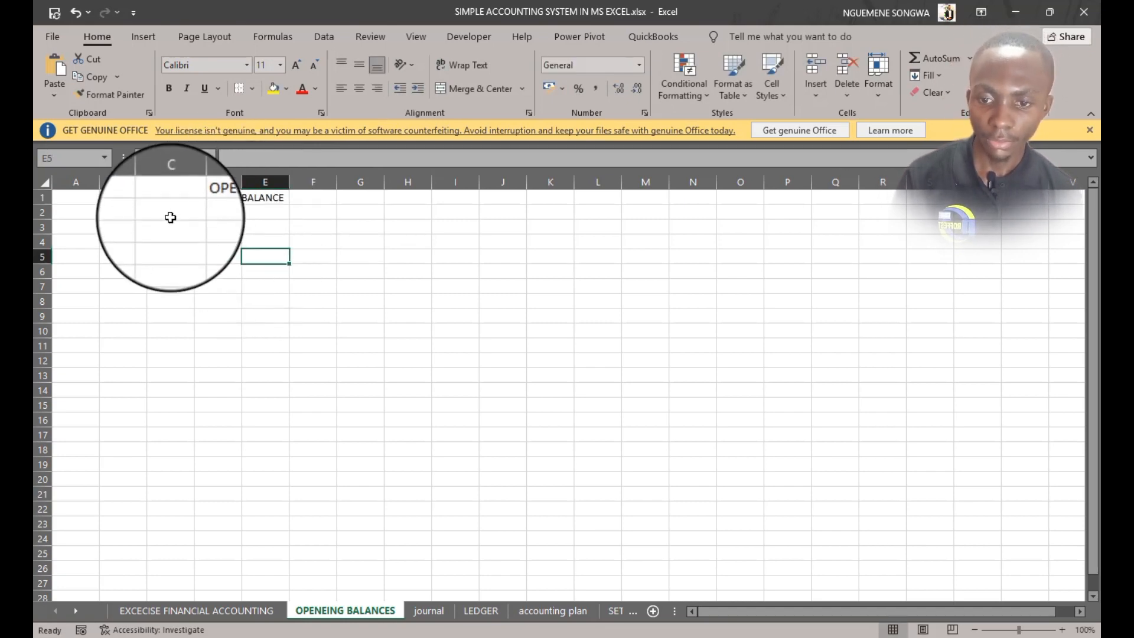
Browse the accounting plan table's accounts and flip through the journal and LEDGER sheets
left_click(166, 216)
left_click(128, 224)
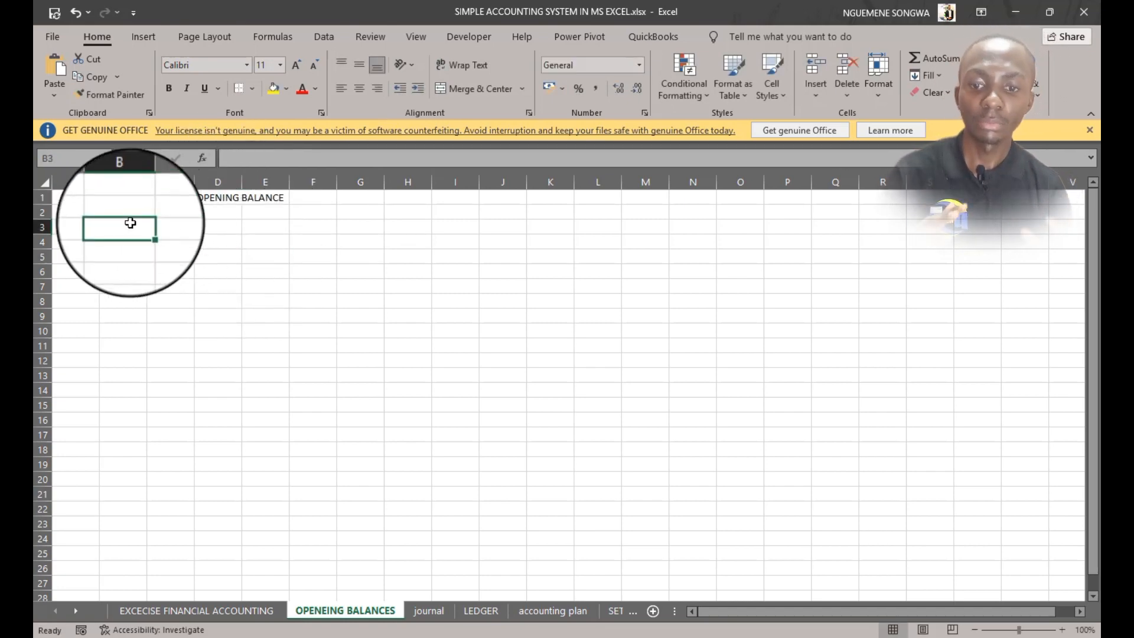
left_click(552, 610)
scroll(314, 451, "down", 3)
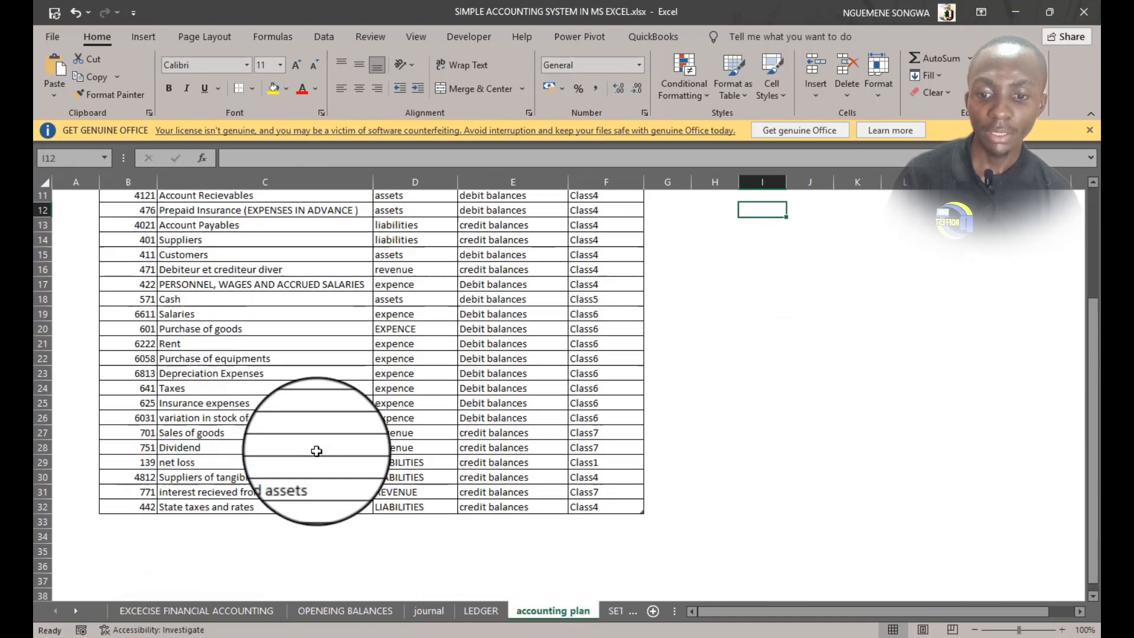
scroll(317, 451, "up", 1)
scroll(319, 443, "up", 2)
scroll(321, 435, "down", 3)
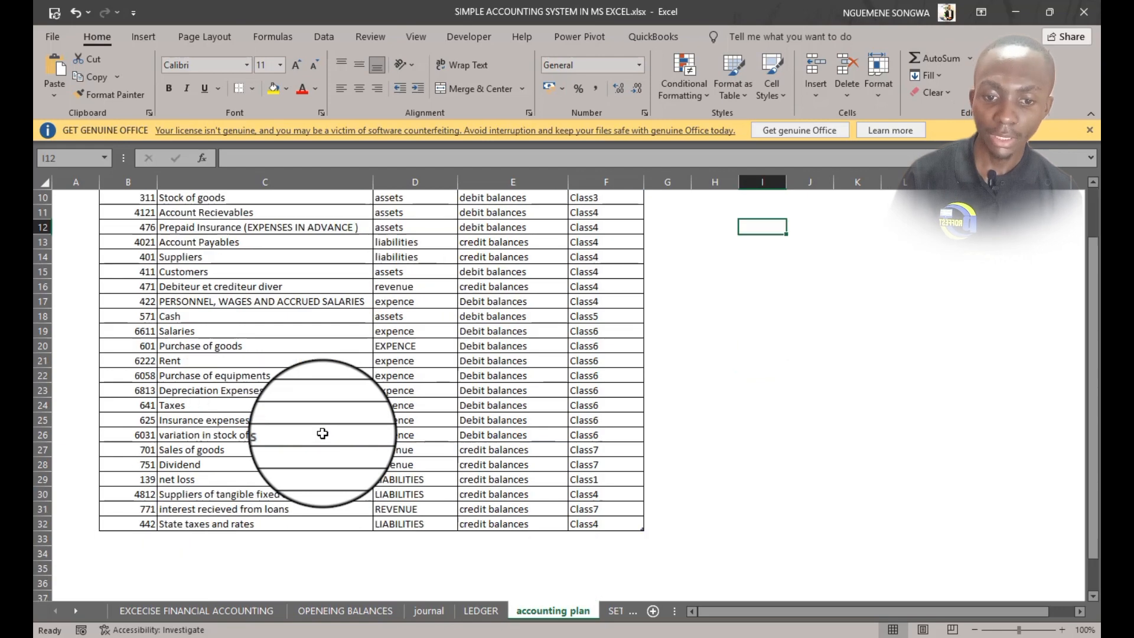
scroll(321, 430, "up", 3)
scroll(326, 339, "down", 3)
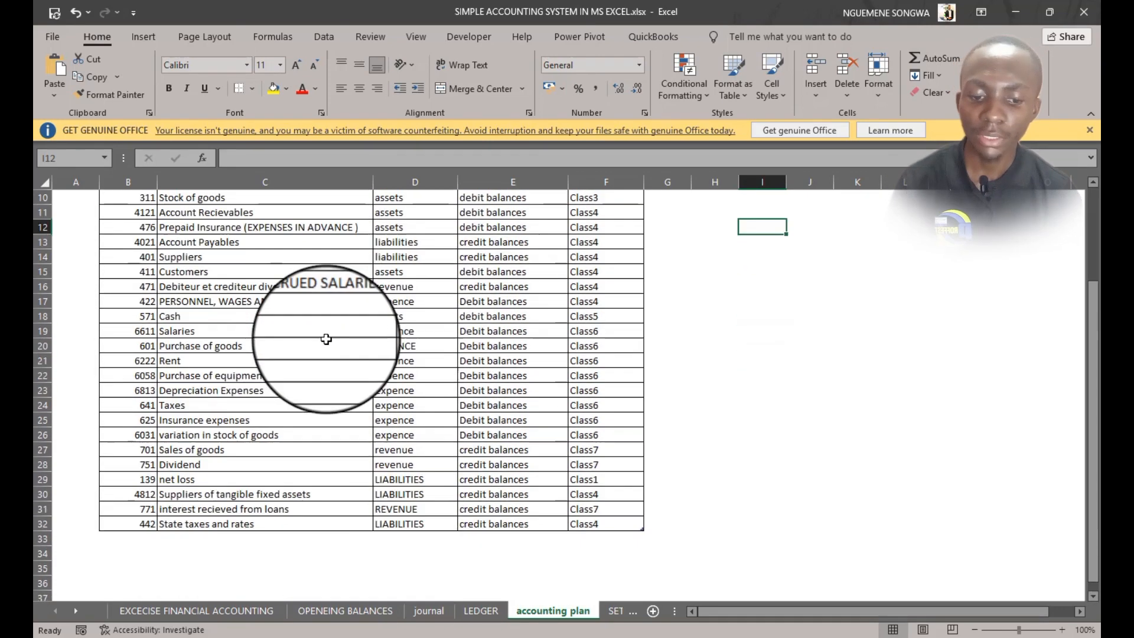
scroll(325, 339, "up", 3)
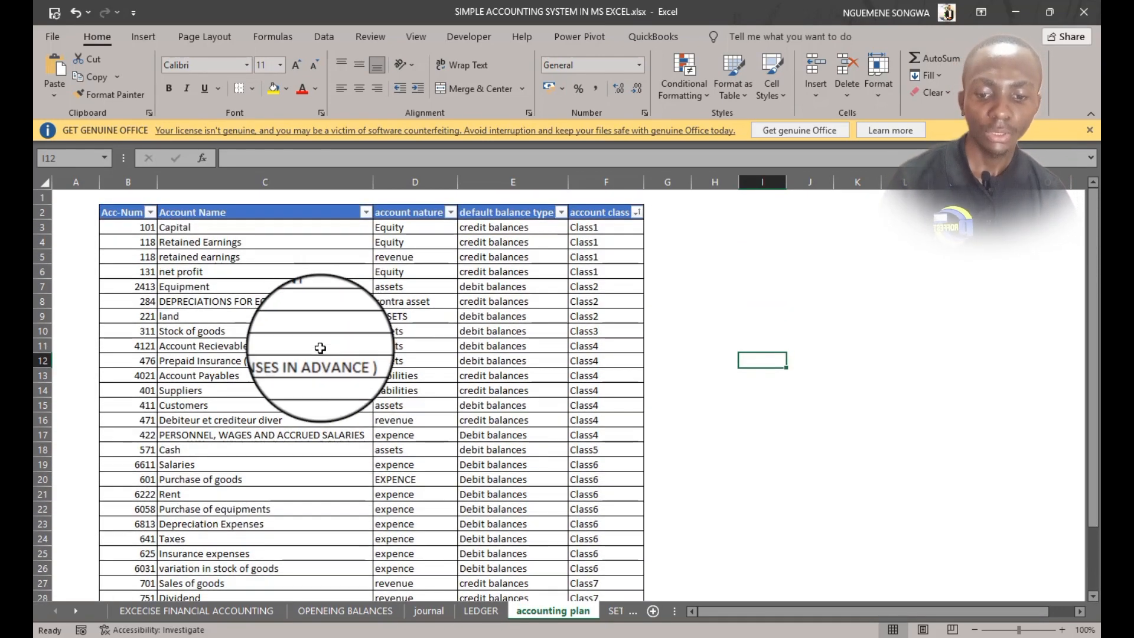
left_click(350, 614)
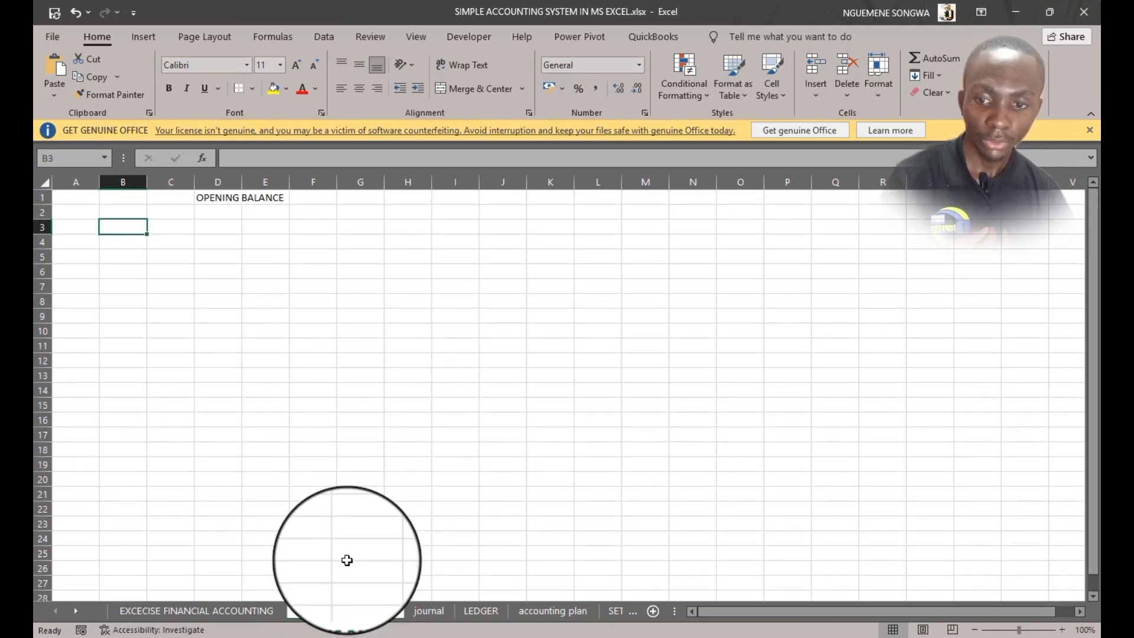
left_click(533, 611)
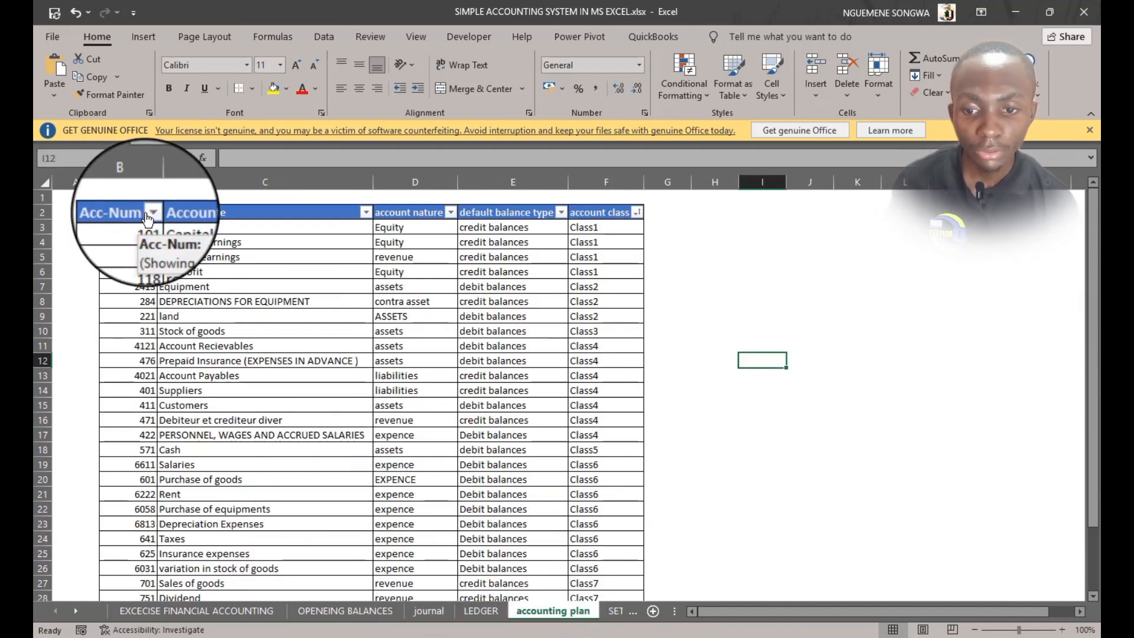
left_click(102, 212)
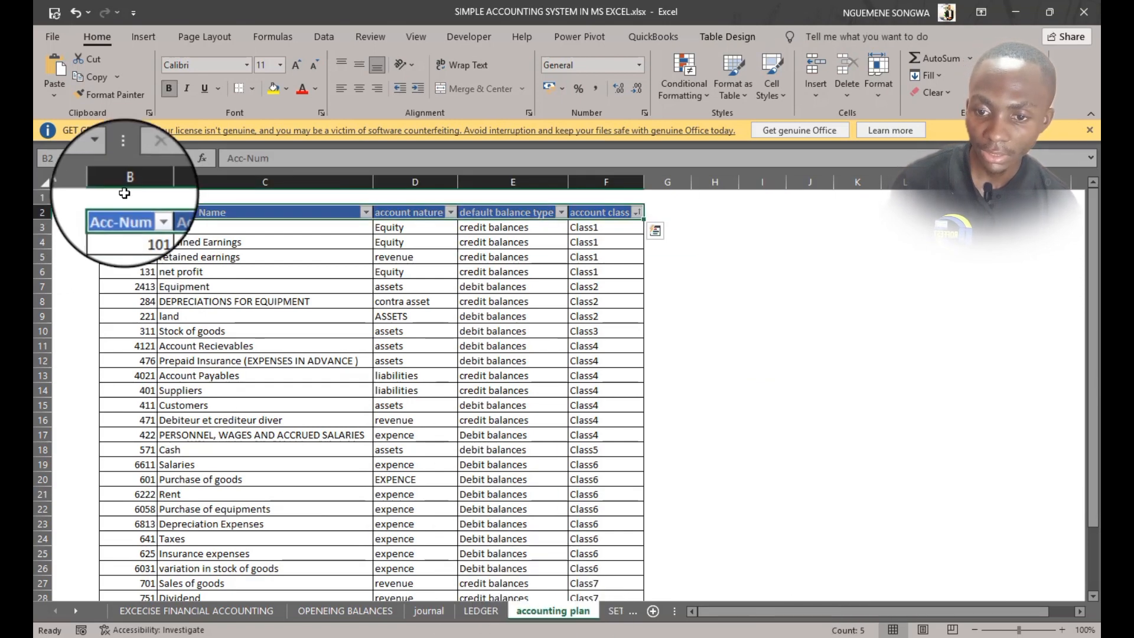
mouse_move(421, 633)
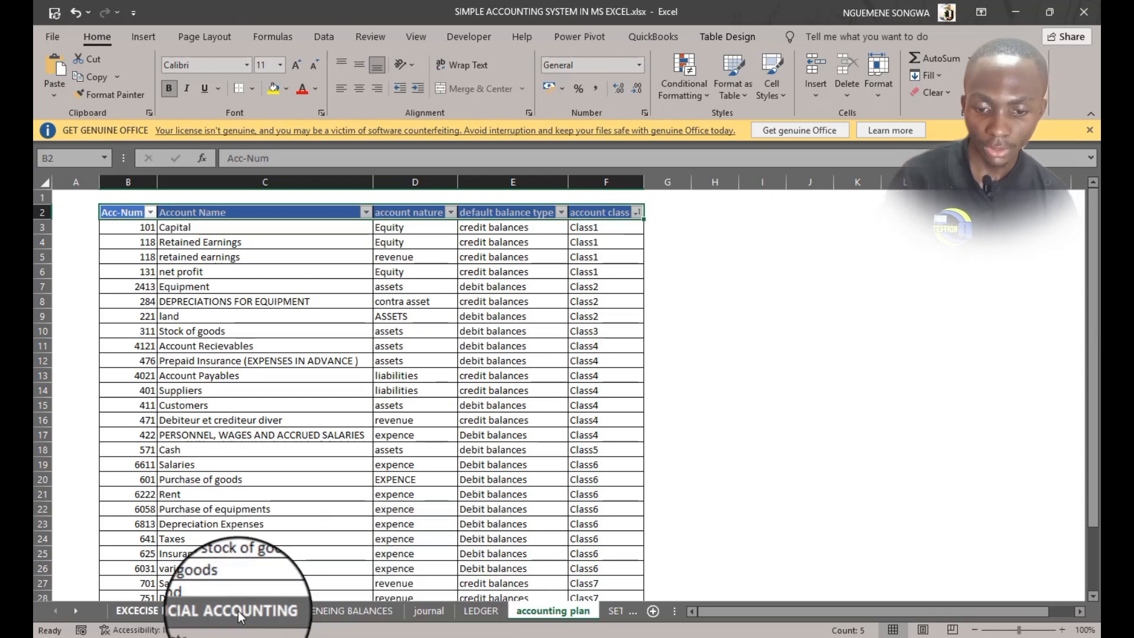
left_click(328, 611)
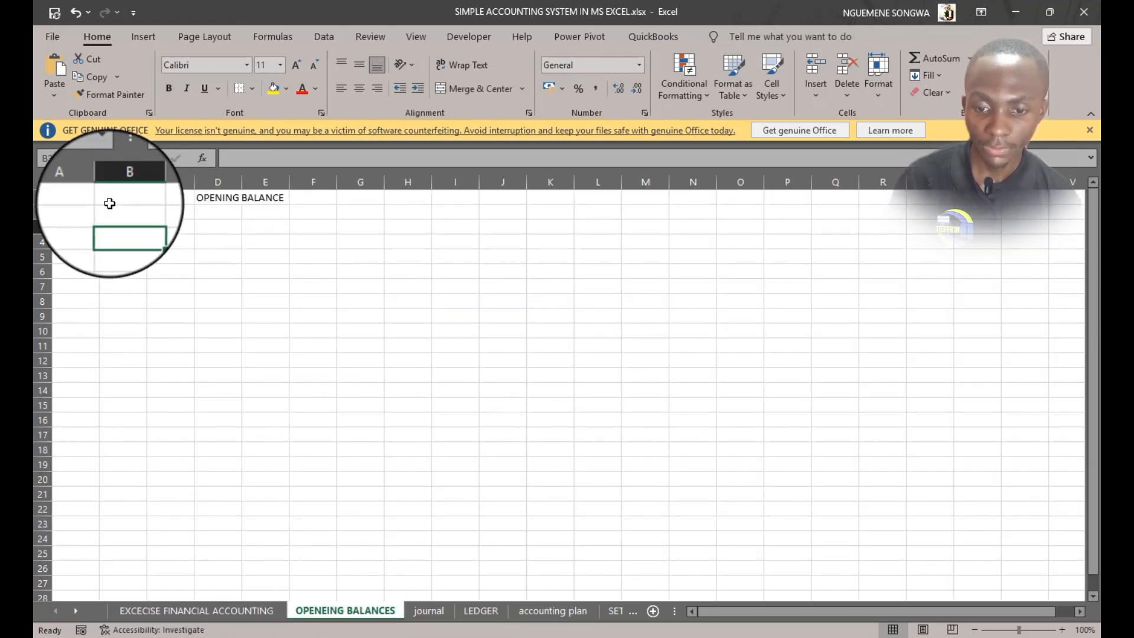
left_click(426, 611)
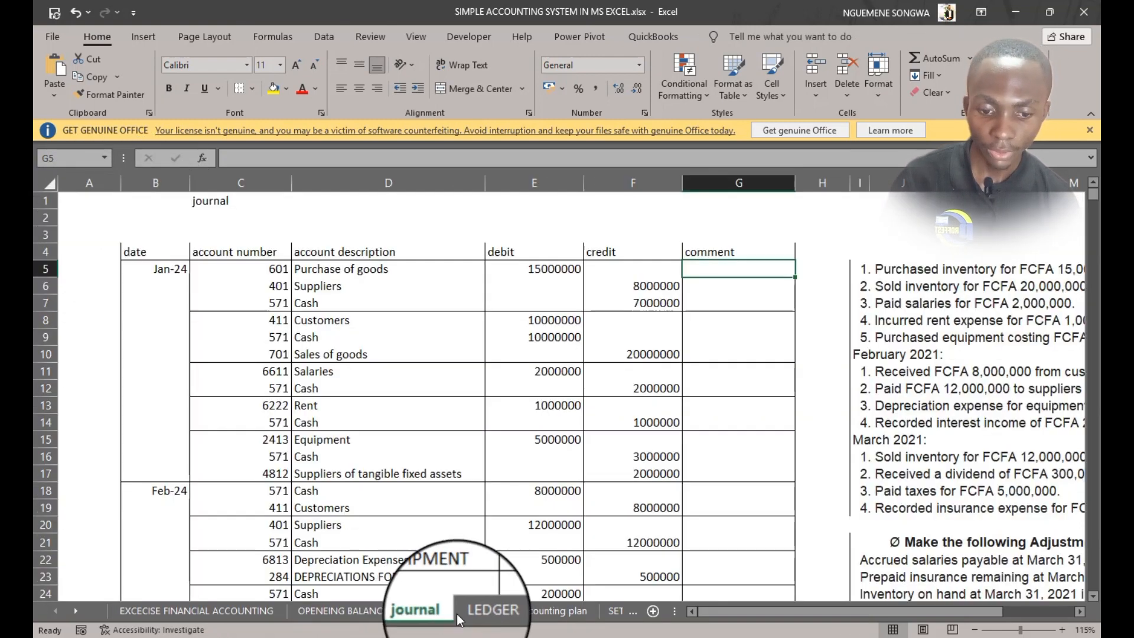
left_click(476, 611)
left_click(565, 611)
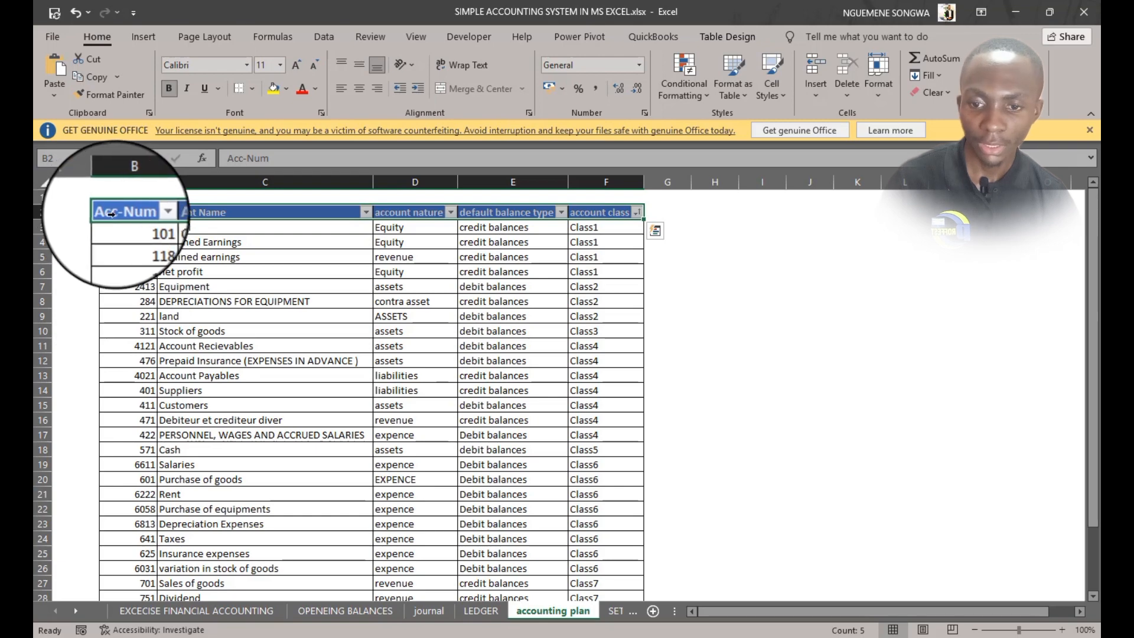
Copy the accounting plan table's header row into B2 of OPENEING BALANCES and autofit the columns
left_click_drag(103, 214, 638, 211)
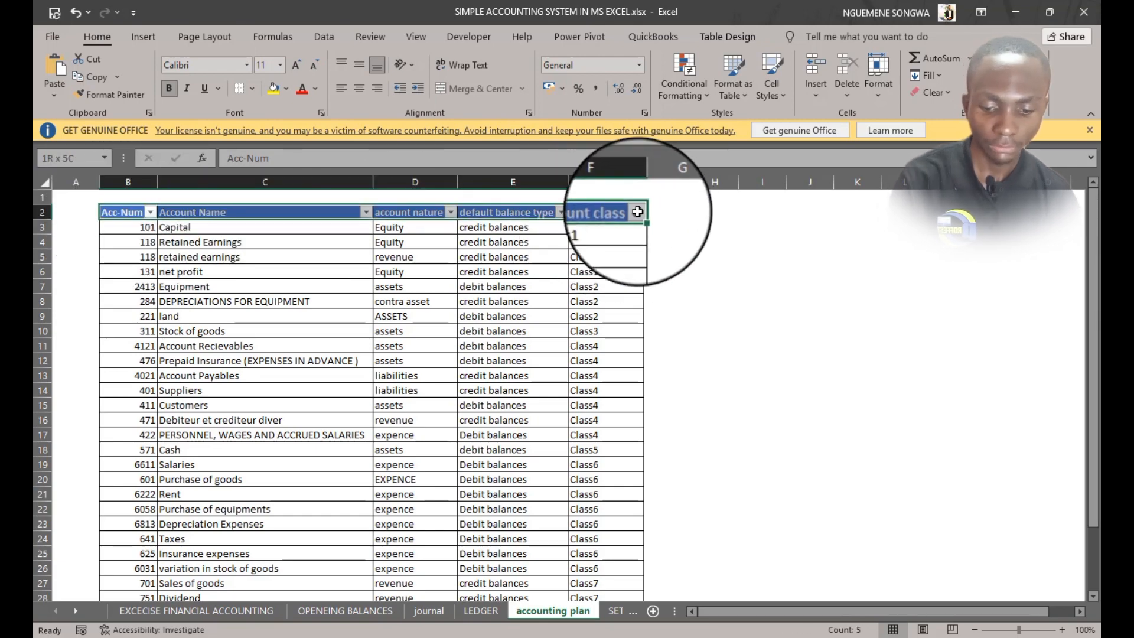
key("ctrl+c")
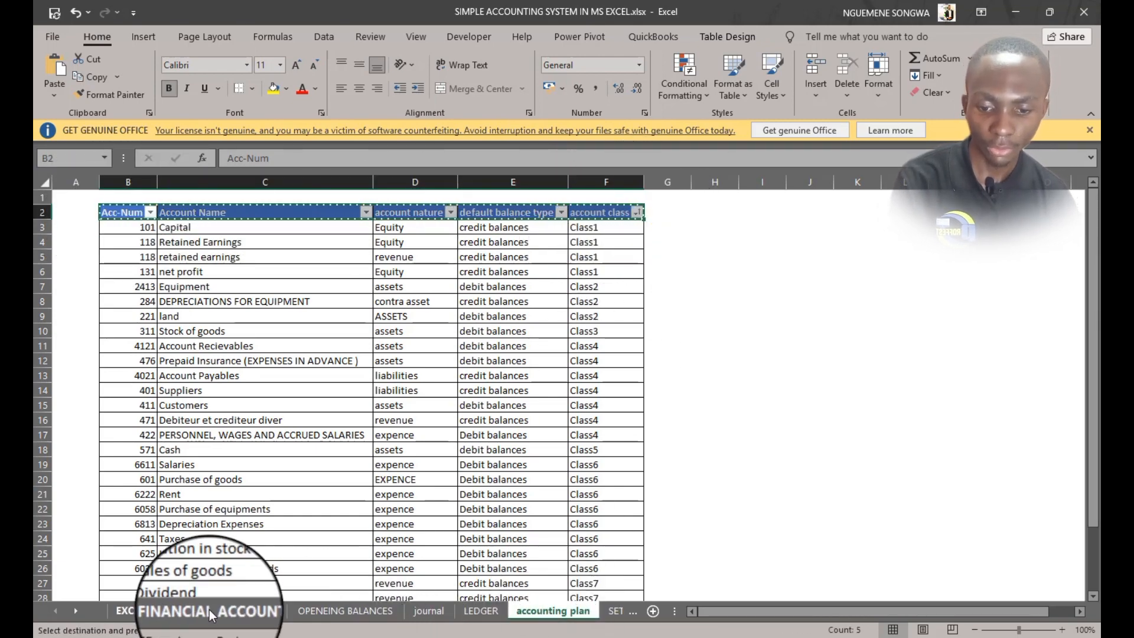
left_click(321, 610)
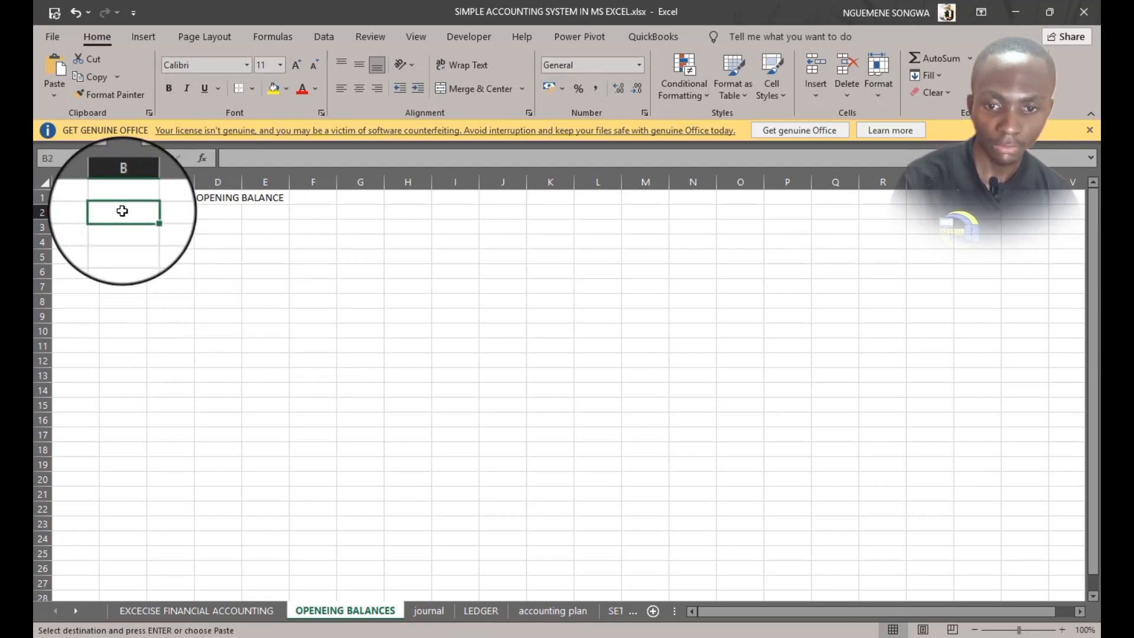
key("ctrl+v")
left_click_drag(123, 182, 298, 170)
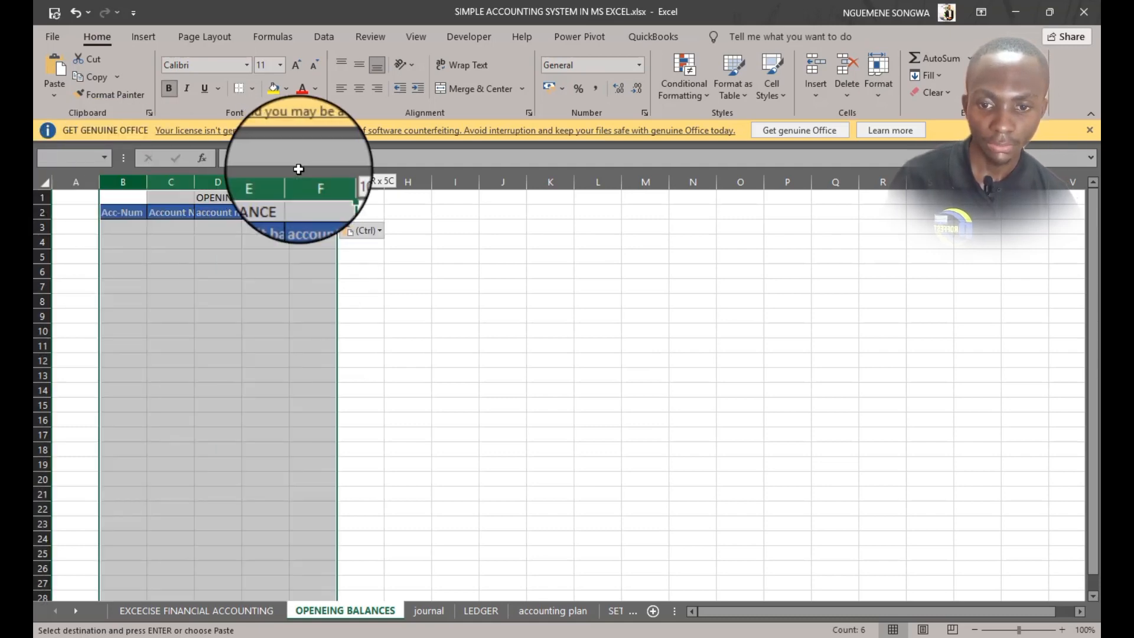
double_click(242, 182)
left_click(352, 387)
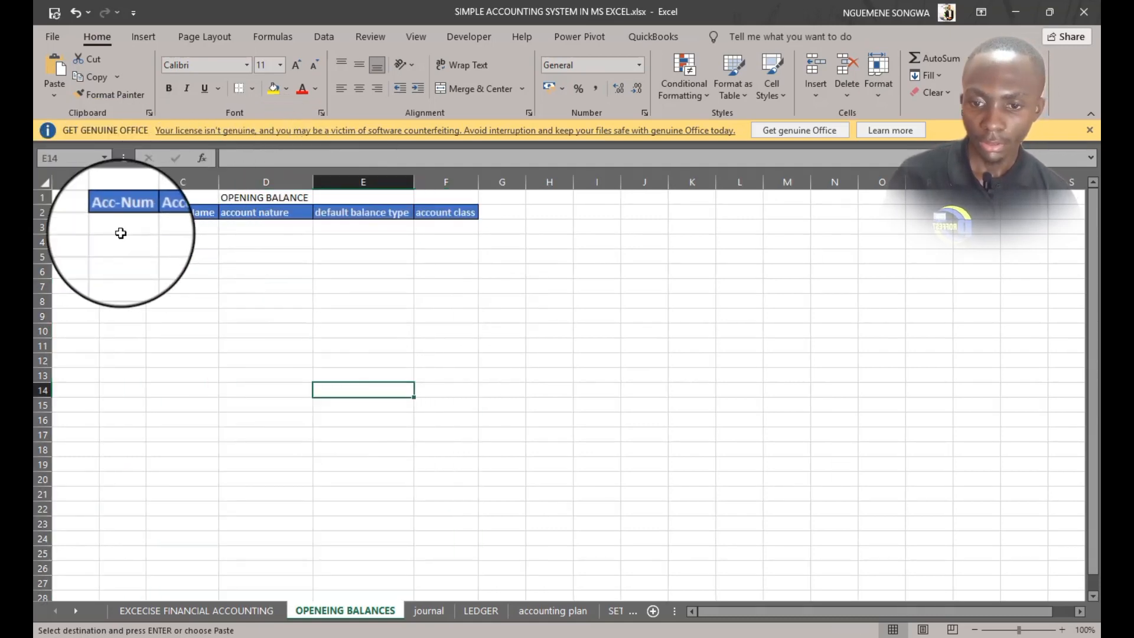
left_click(126, 228)
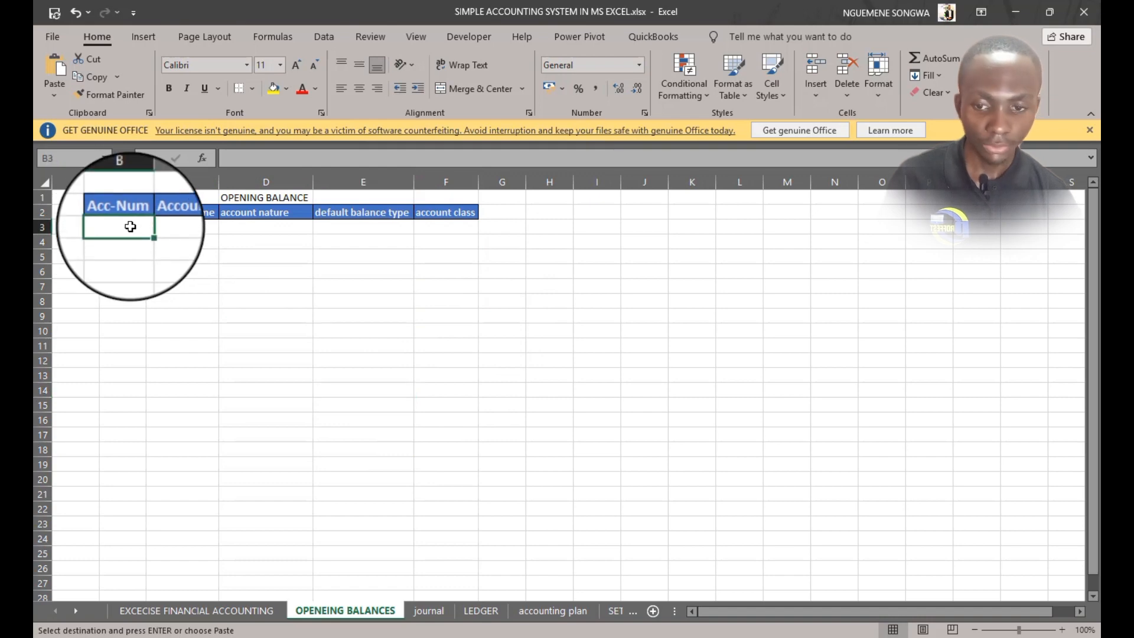
left_click(177, 214)
left_click(204, 227)
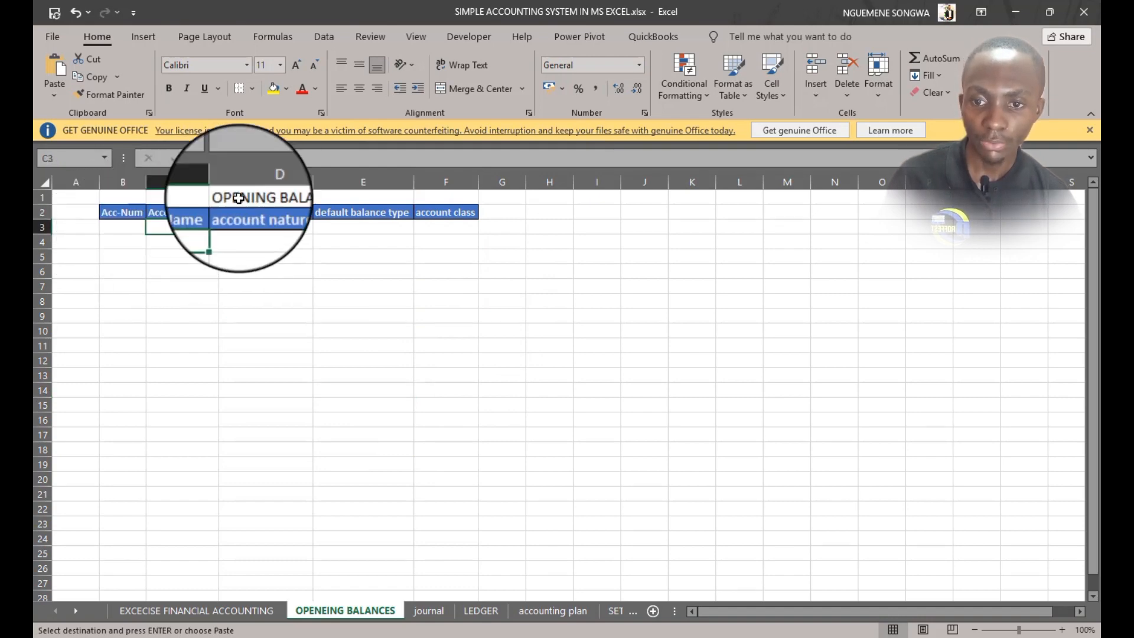
Insert a table over $B$2:$F$10 with the option that the table has headers
left_click(145, 37)
left_click(162, 77)
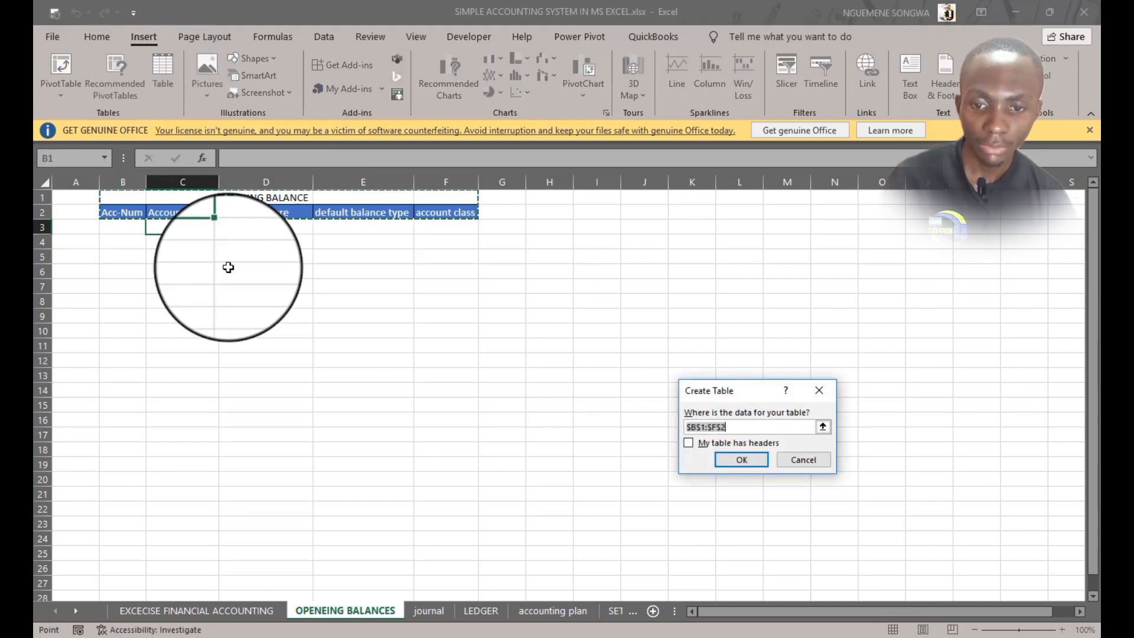
left_click(707, 427)
key("BackSpace")
type("2")
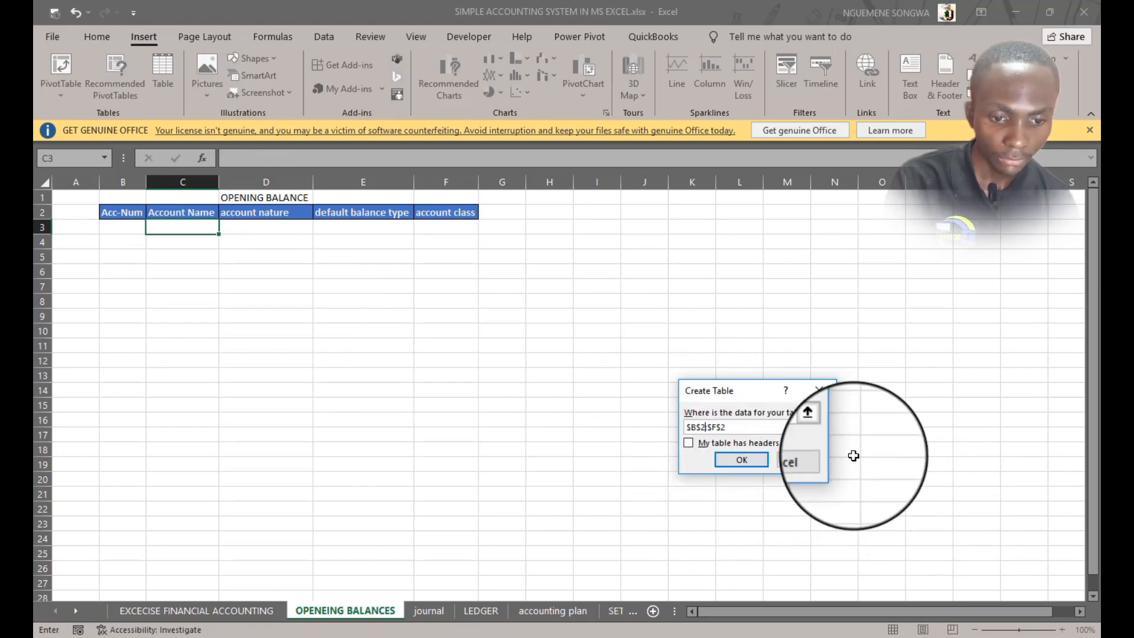
left_click(735, 431)
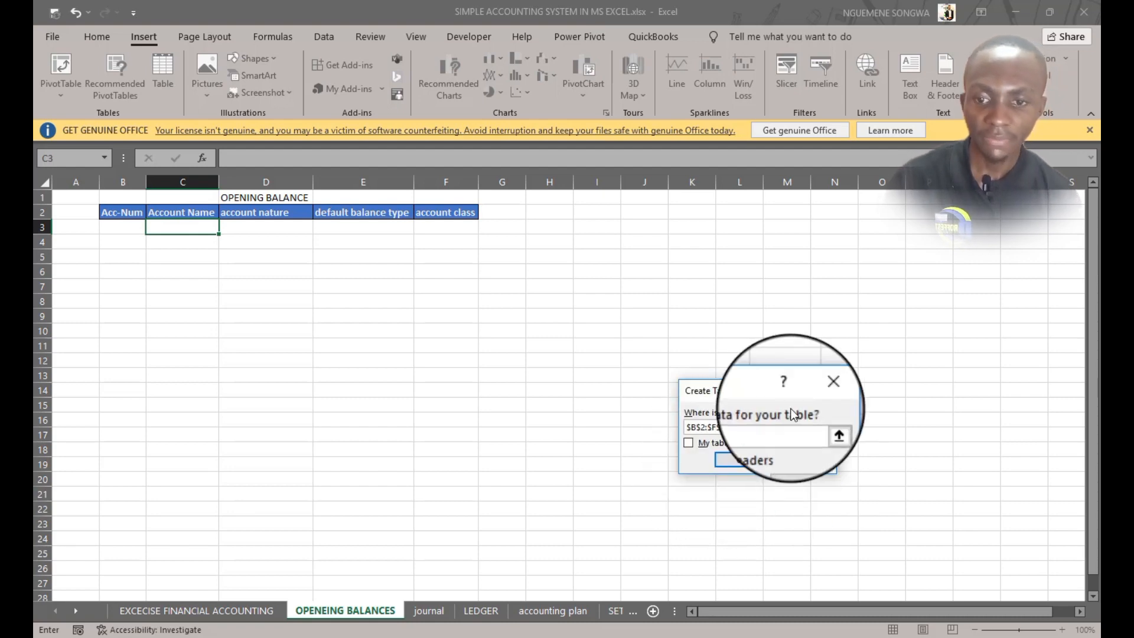
key("BackSpace")
type("10")
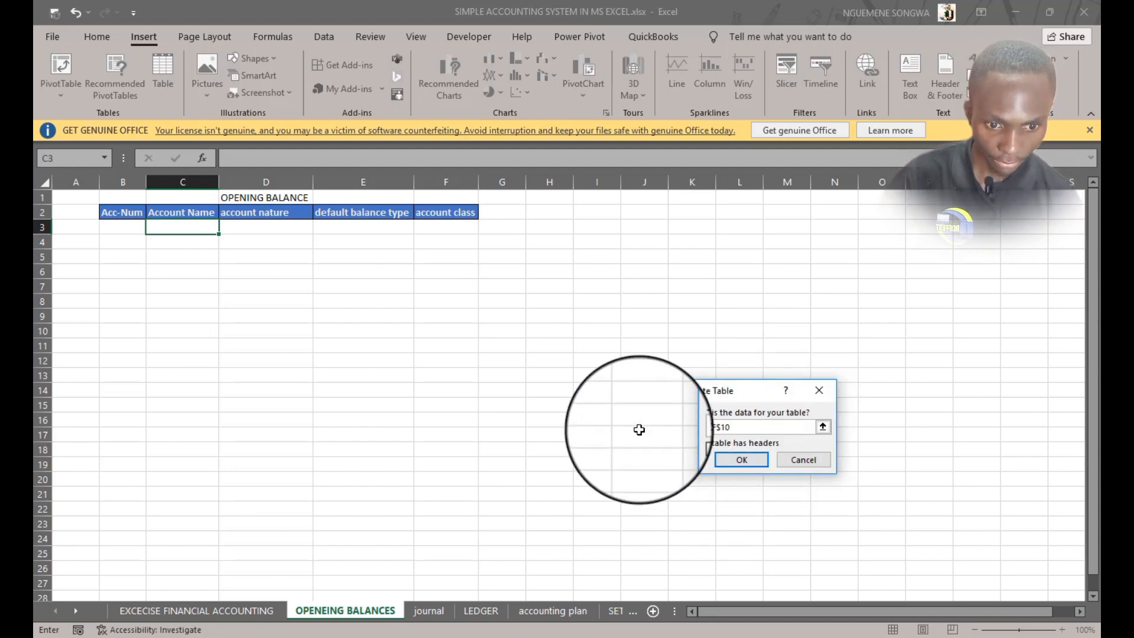
left_click(690, 442)
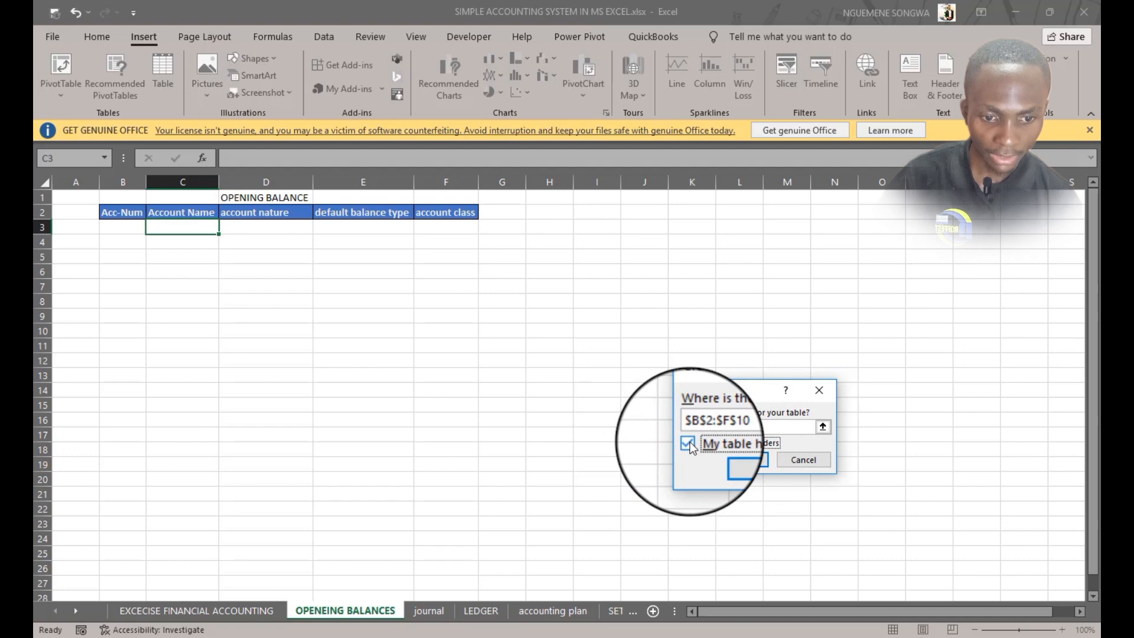
left_click(735, 462)
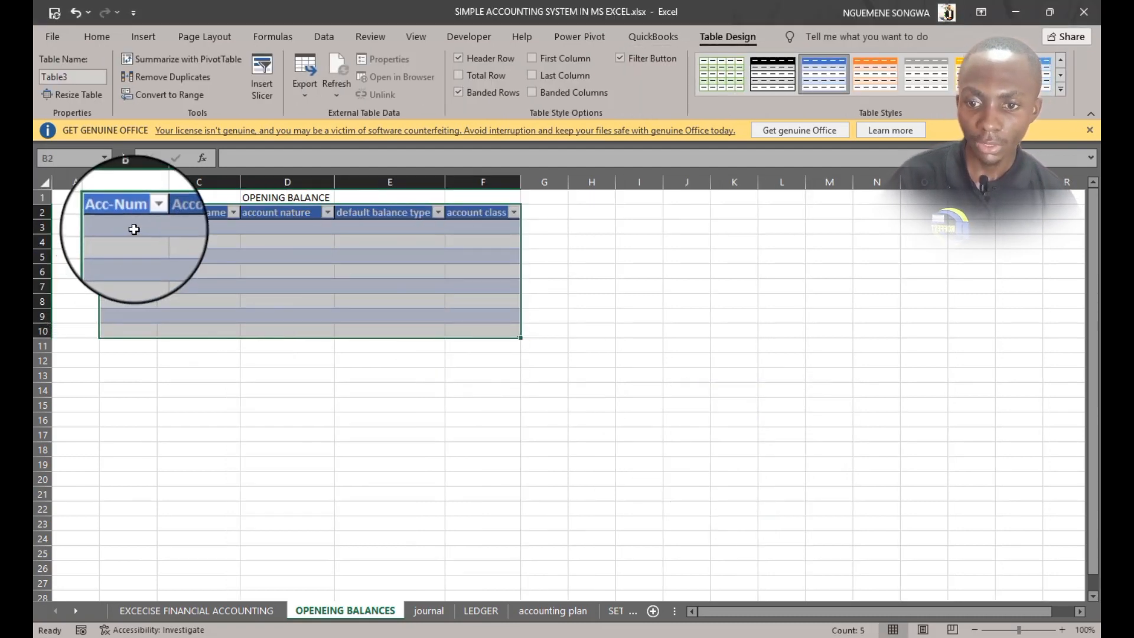
Set the first Acc-Num cell to reference the accounting plan table's Acc-Num and extend the table downward
left_click(134, 229)
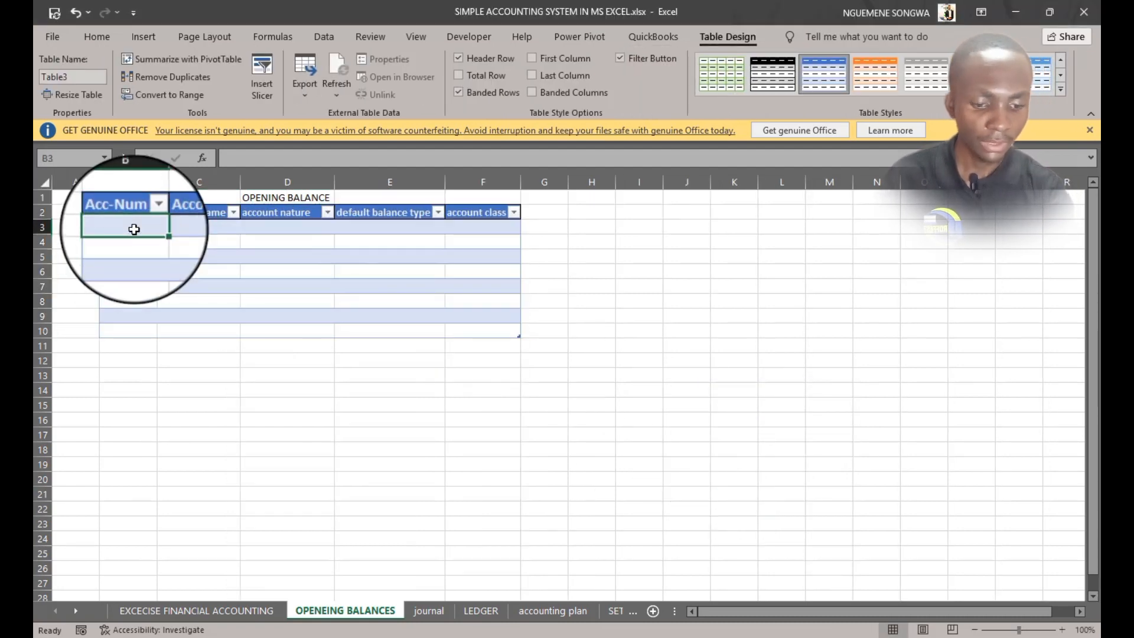
type("=")
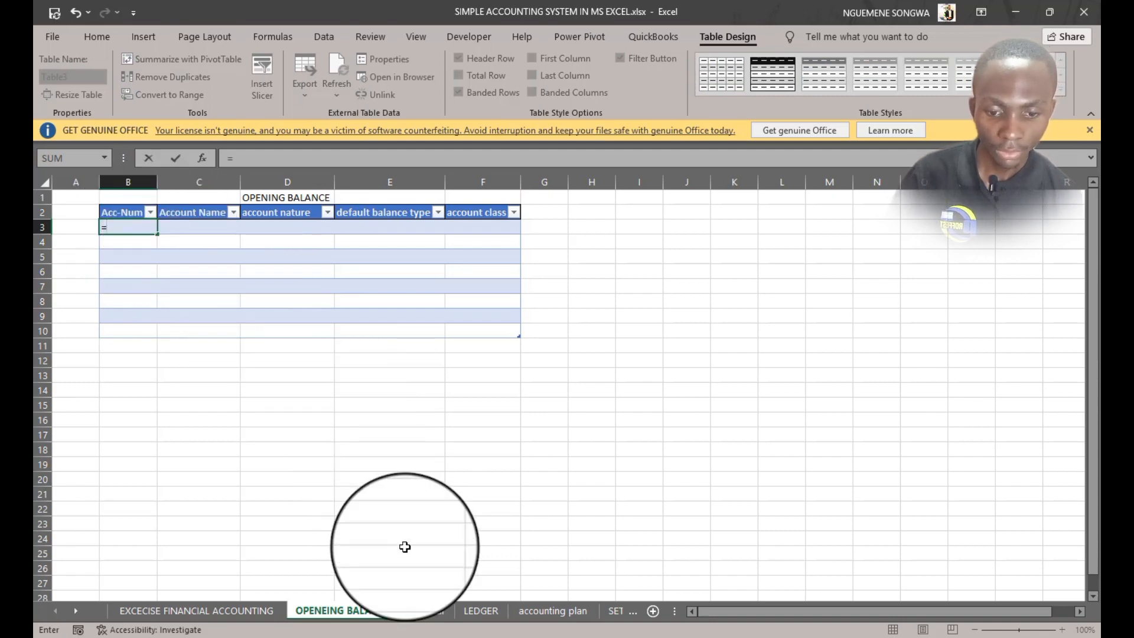
left_click(560, 610)
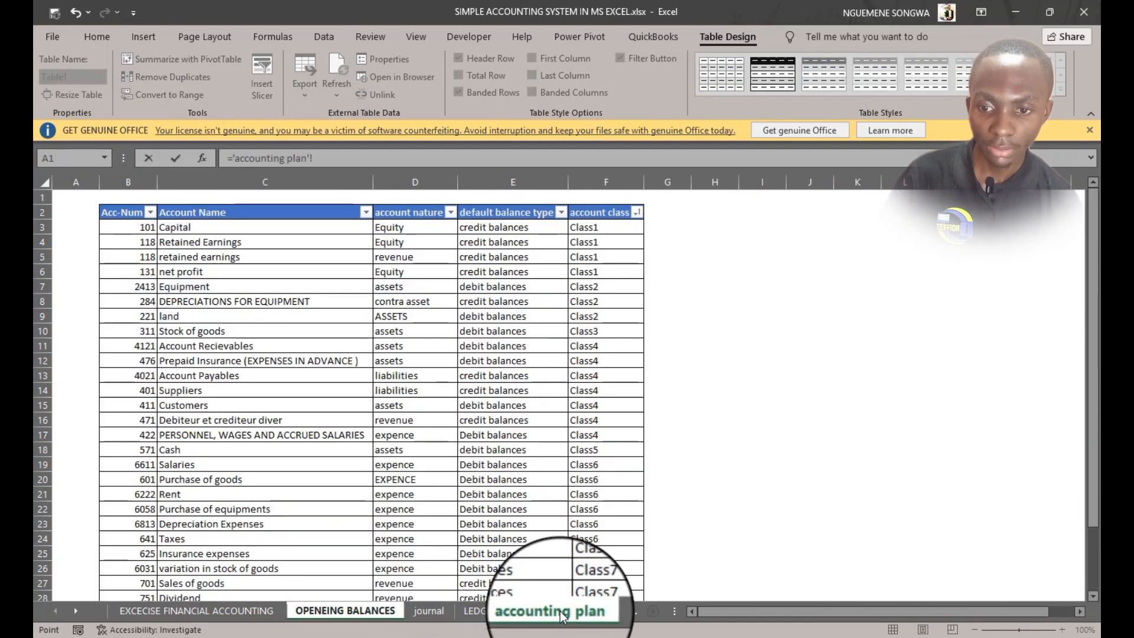
left_click(130, 228)
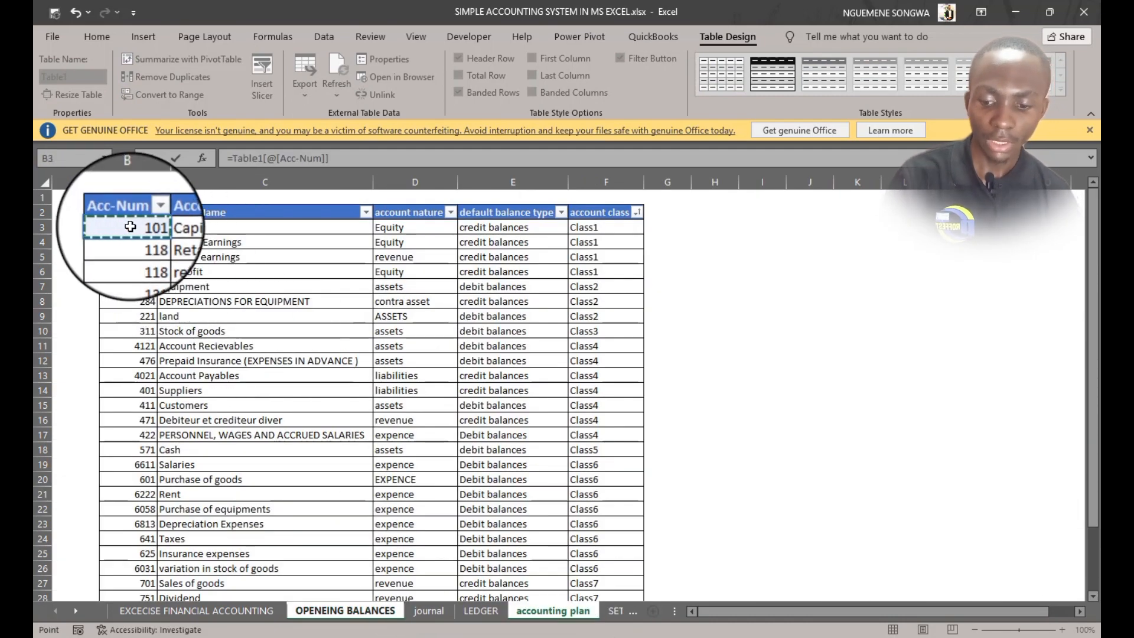
key("Tab")
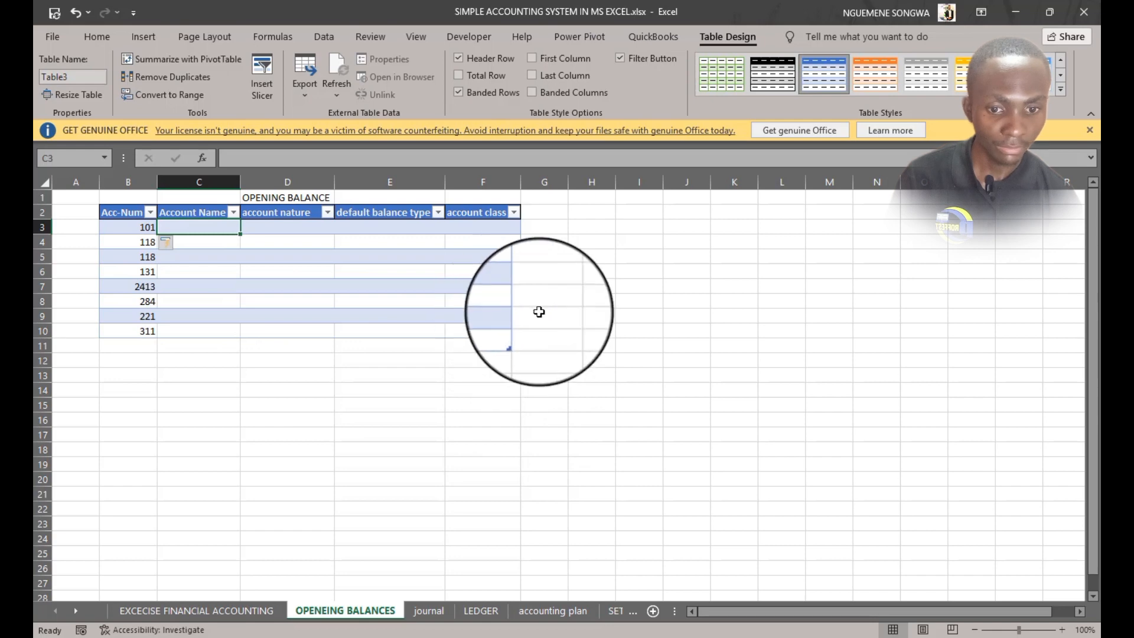
left_click_drag(518, 336, 502, 598)
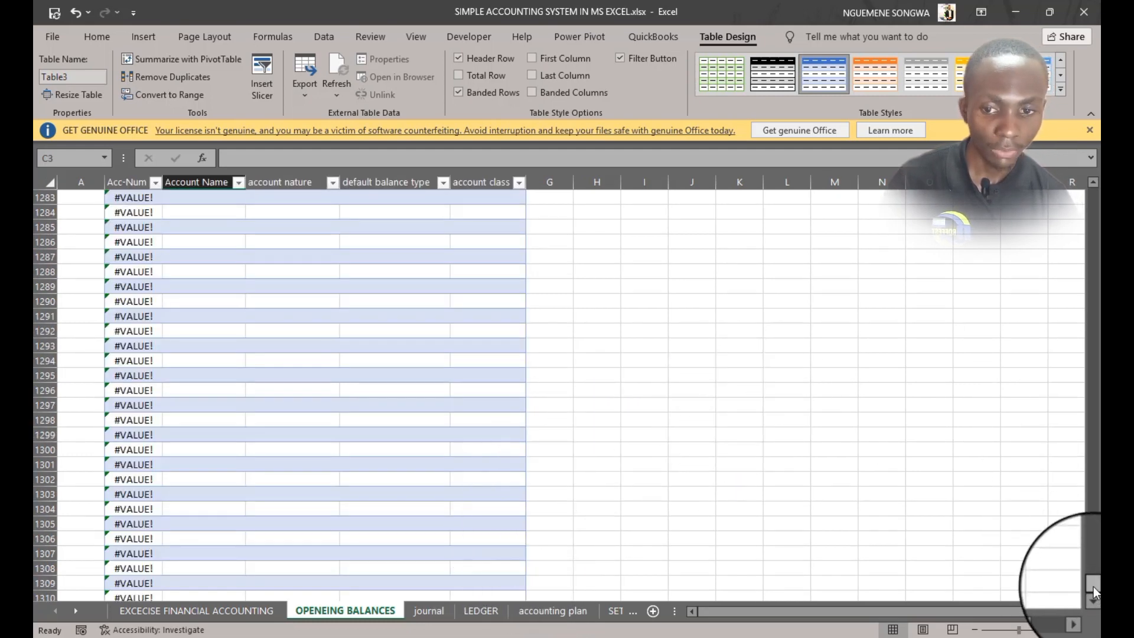
Wrap the first Acc-Num formula of the opening balances table in IFERROR so errors return an empty string
left_click_drag(1093, 585, 1090, 194)
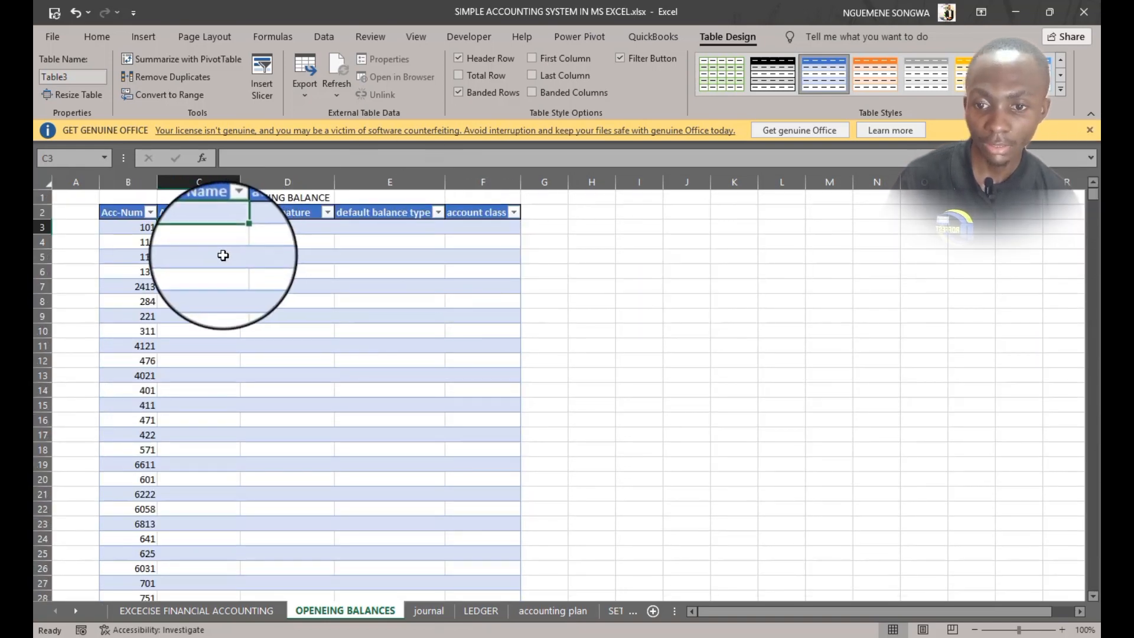
left_click(541, 609)
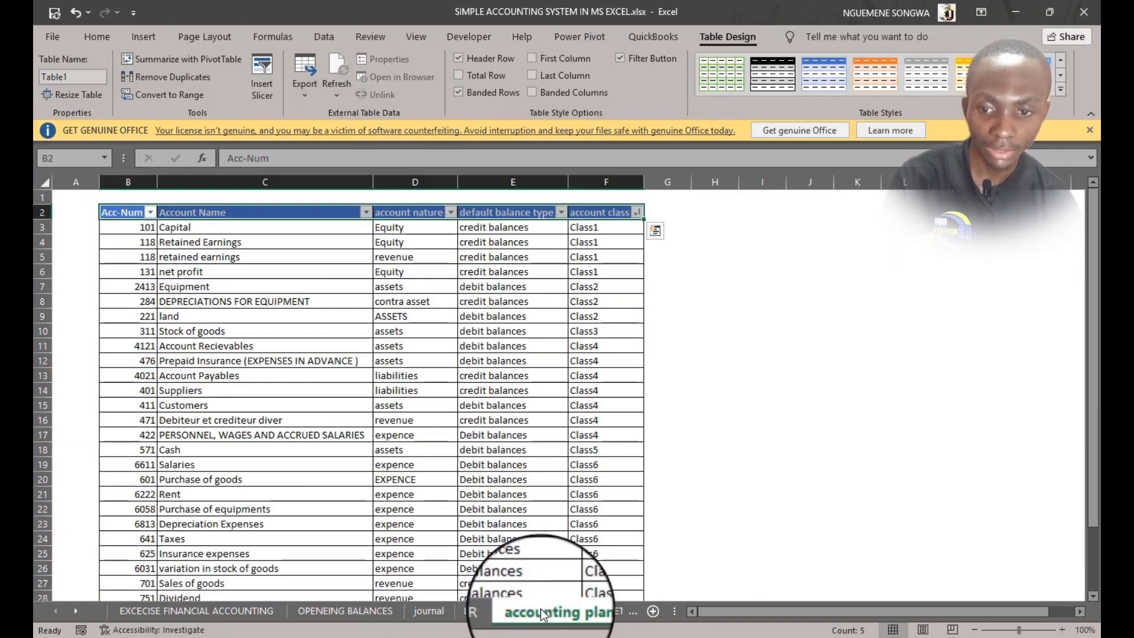
left_click(119, 227)
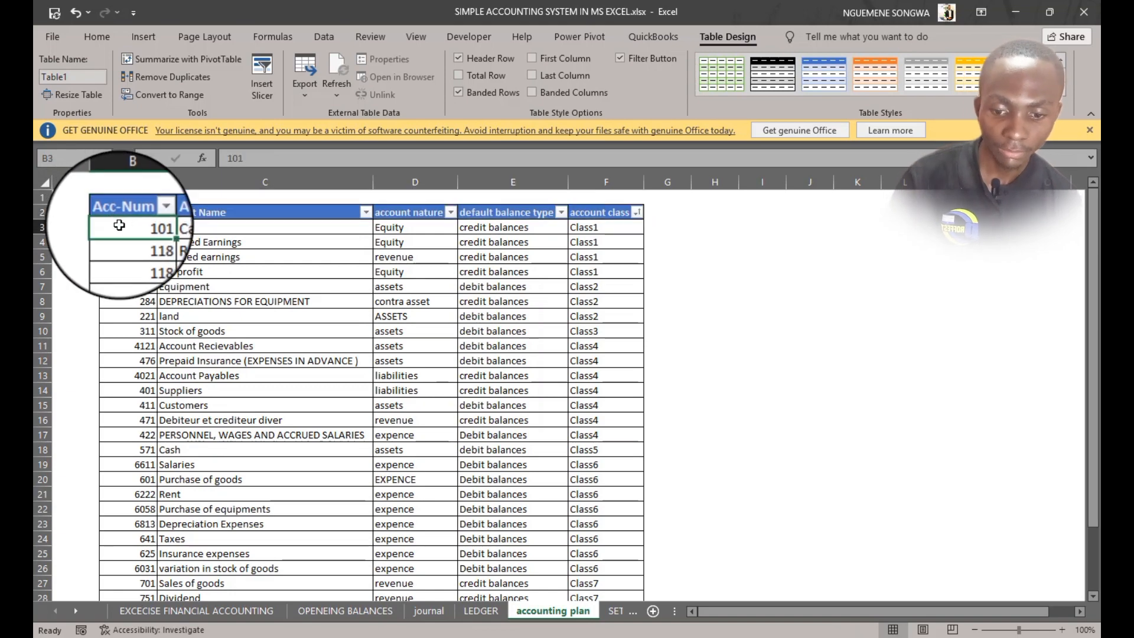
left_click(345, 610)
scroll(135, 366, "down", 7)
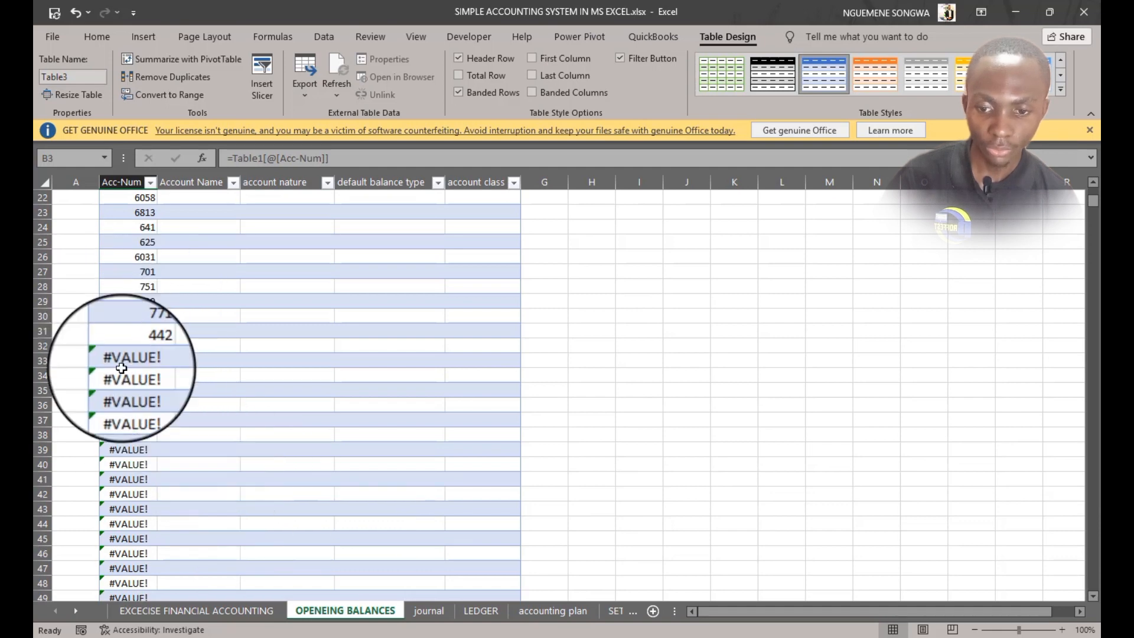
scroll(145, 391, "up", 7)
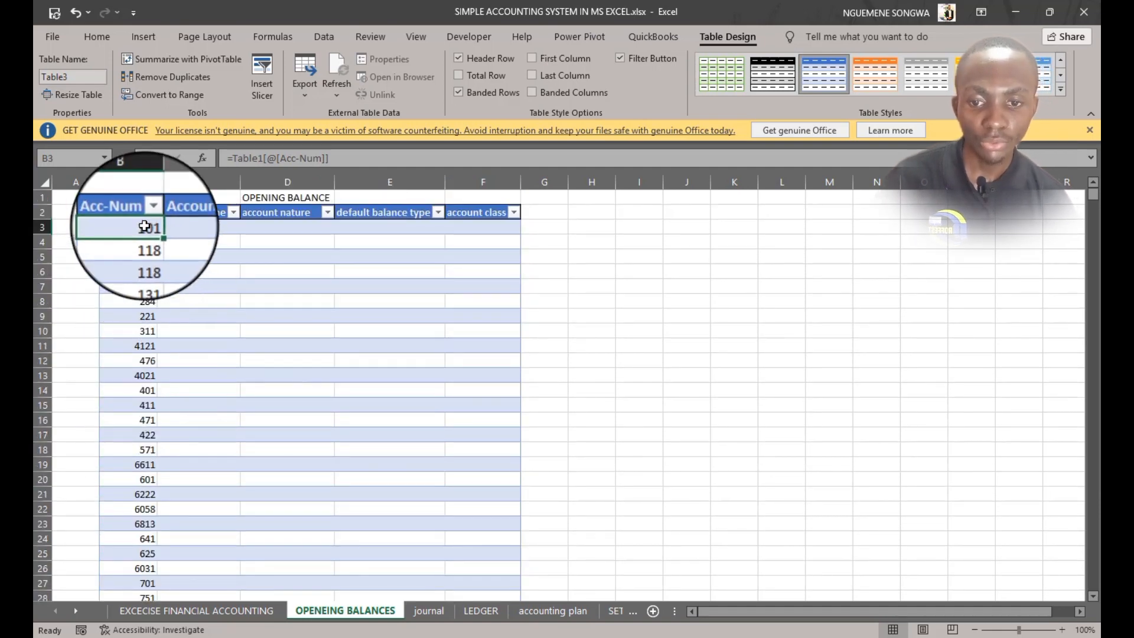
left_click(237, 156)
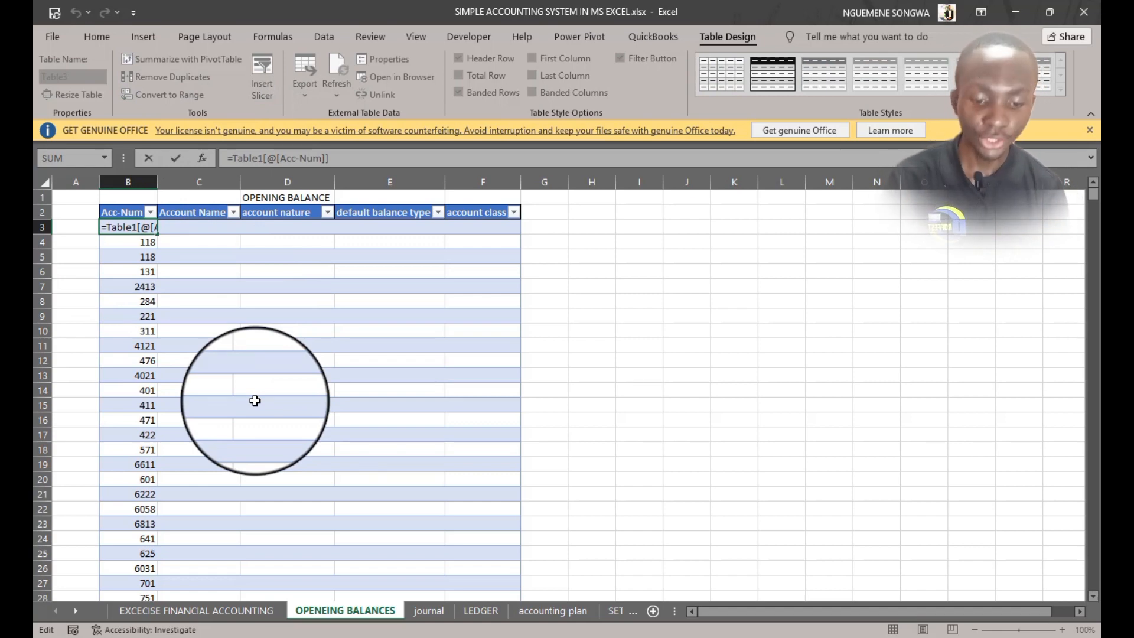
type("IFERROR(")
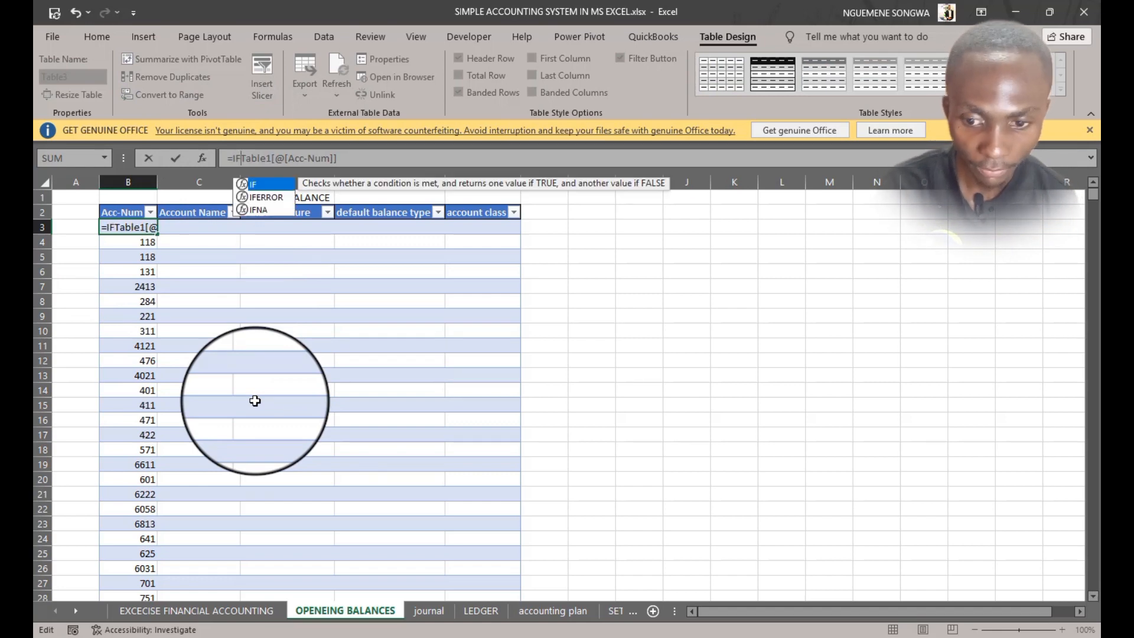
left_click(448, 156)
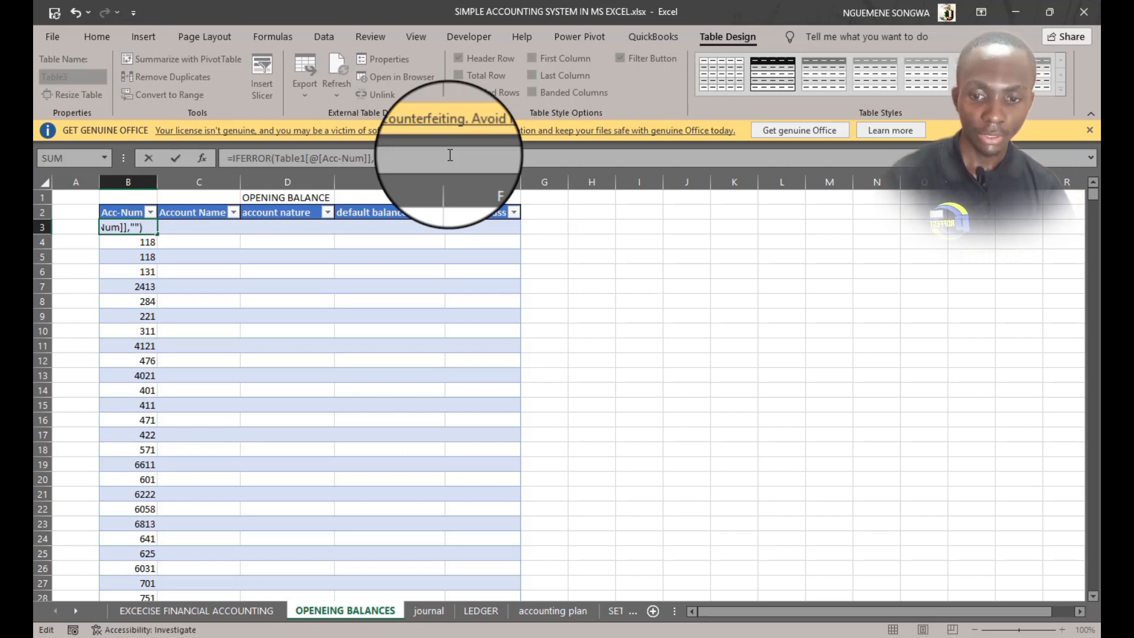
type(",\"\")")
key("Tab")
Apply the plain white table style to the opening balances table
scroll(200, 327, "down", 11)
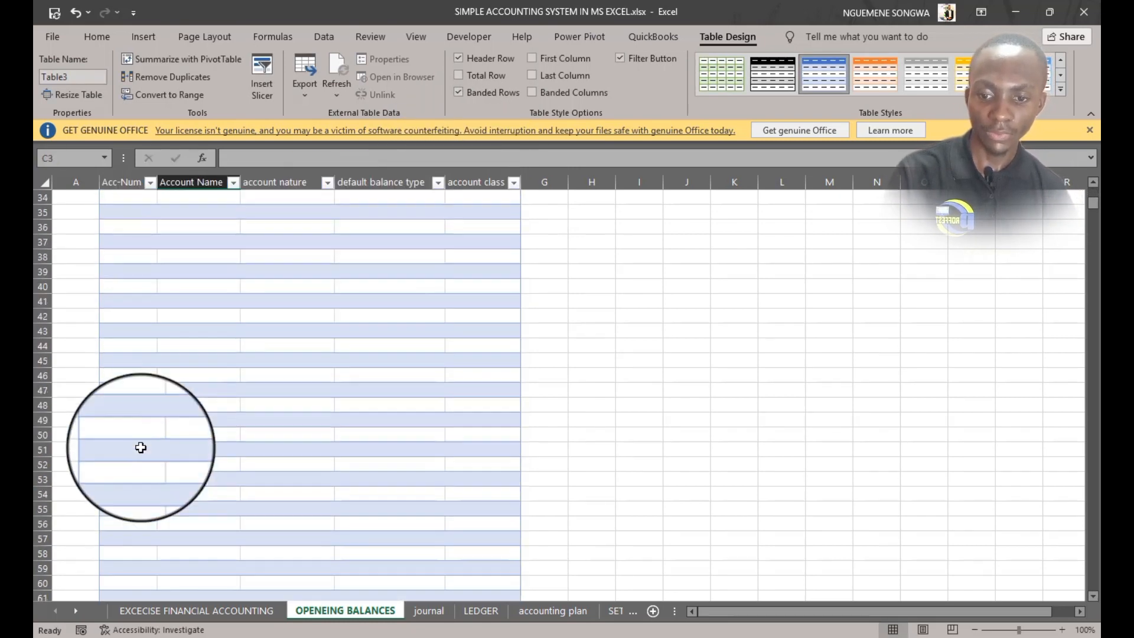
scroll(140, 447, "up", 11)
left_click(263, 330)
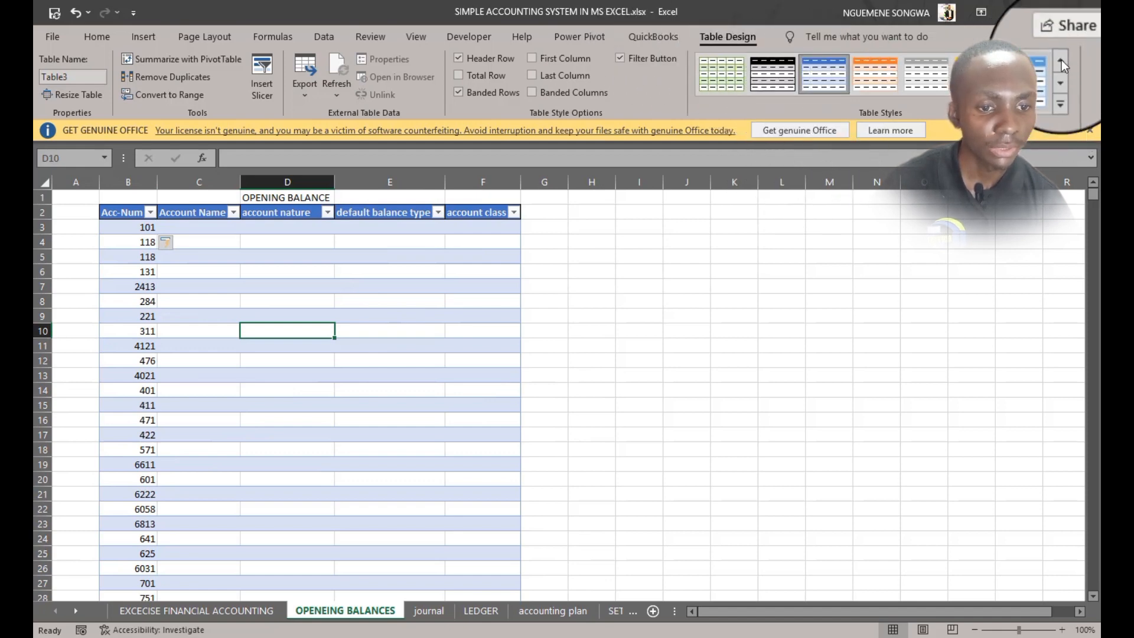
left_click(721, 77)
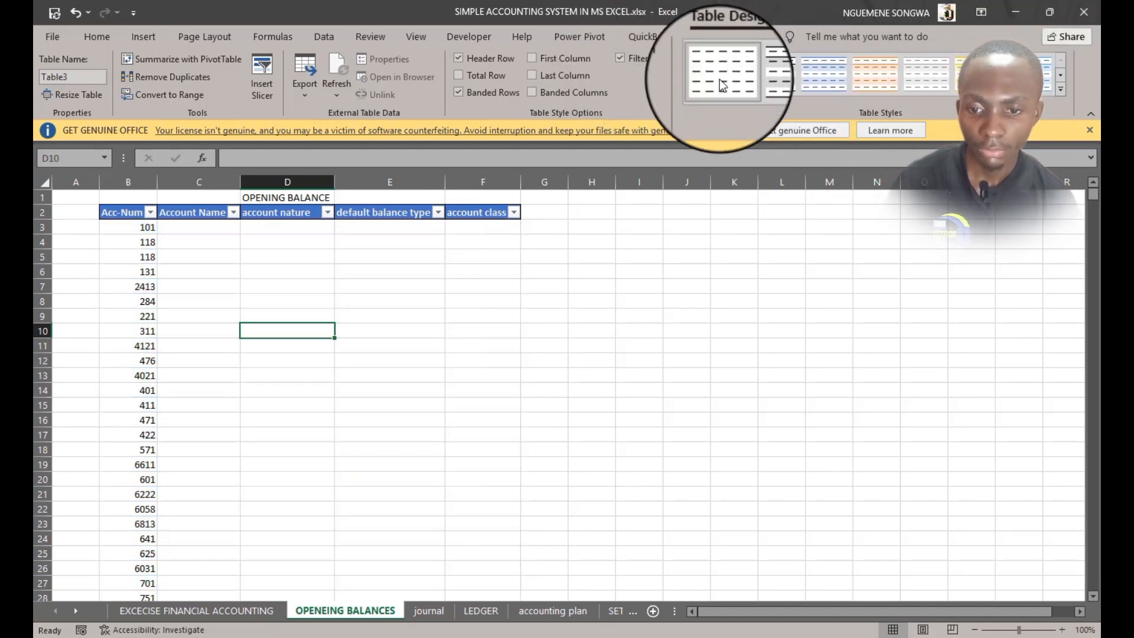
Turn off the gridlines on the OPENEING BALANCES sheet
left_click(103, 207)
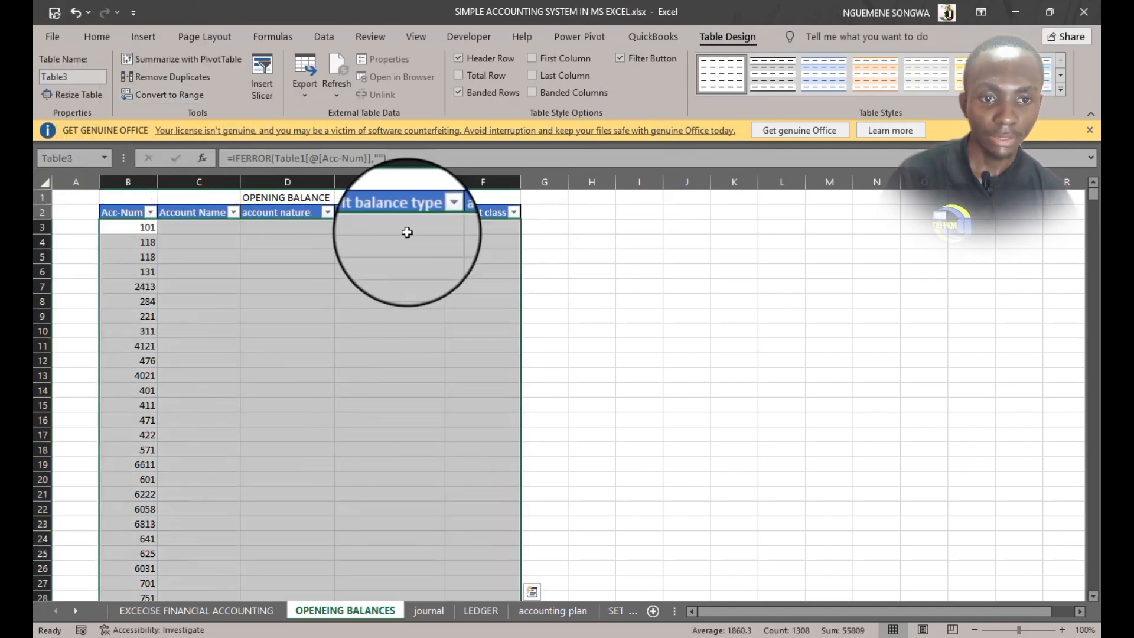
left_click(430, 39)
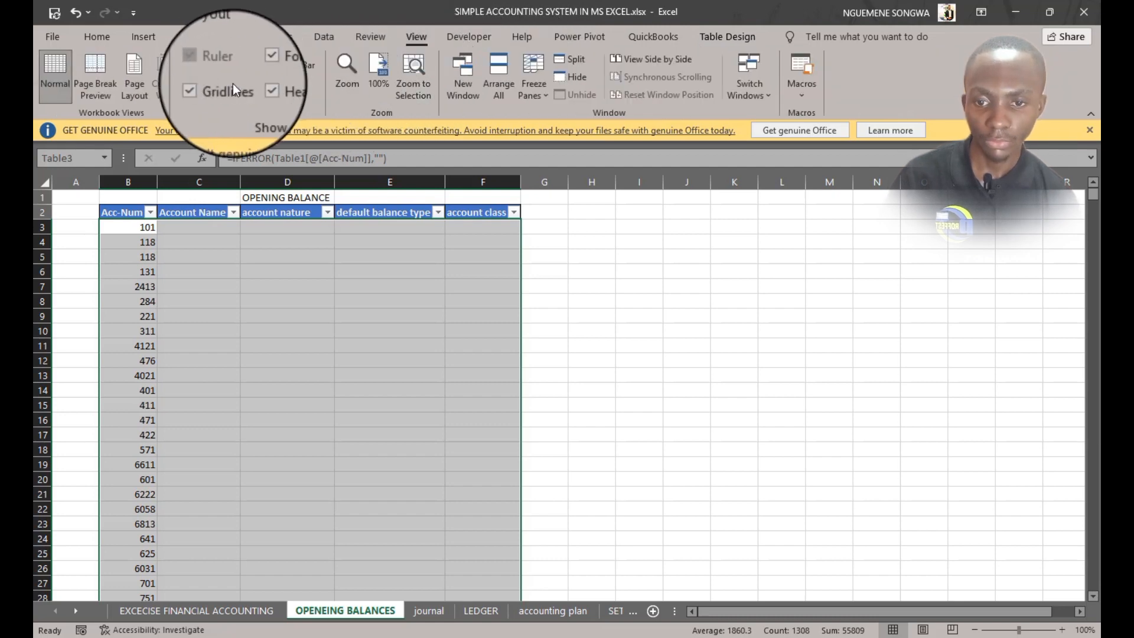
left_click(641, 322)
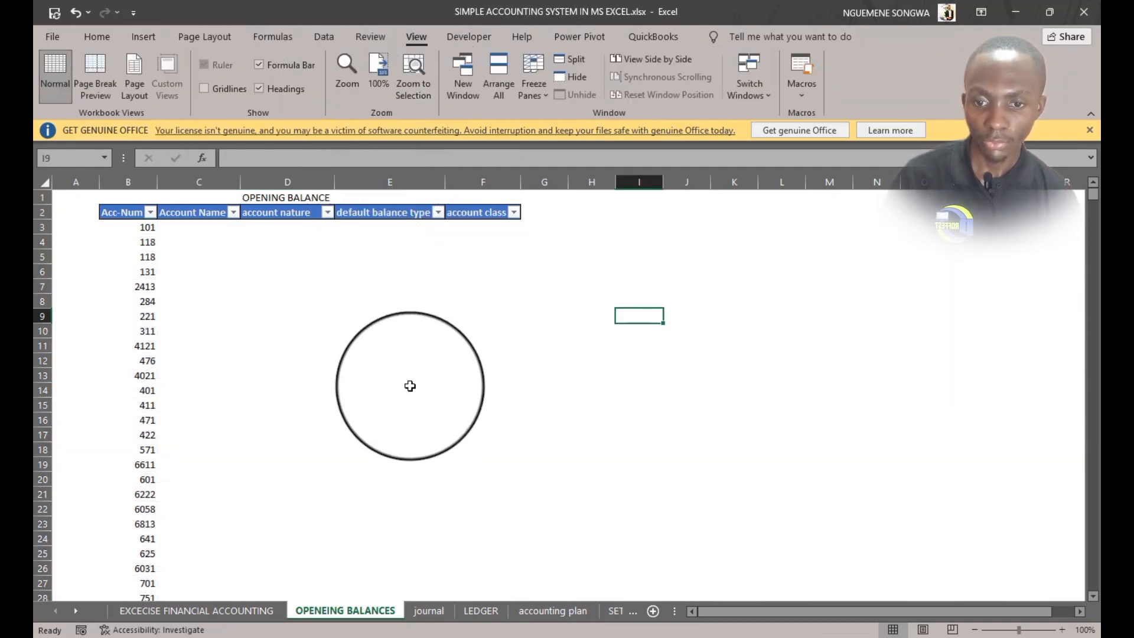
left_click(196, 236)
left_click(198, 216)
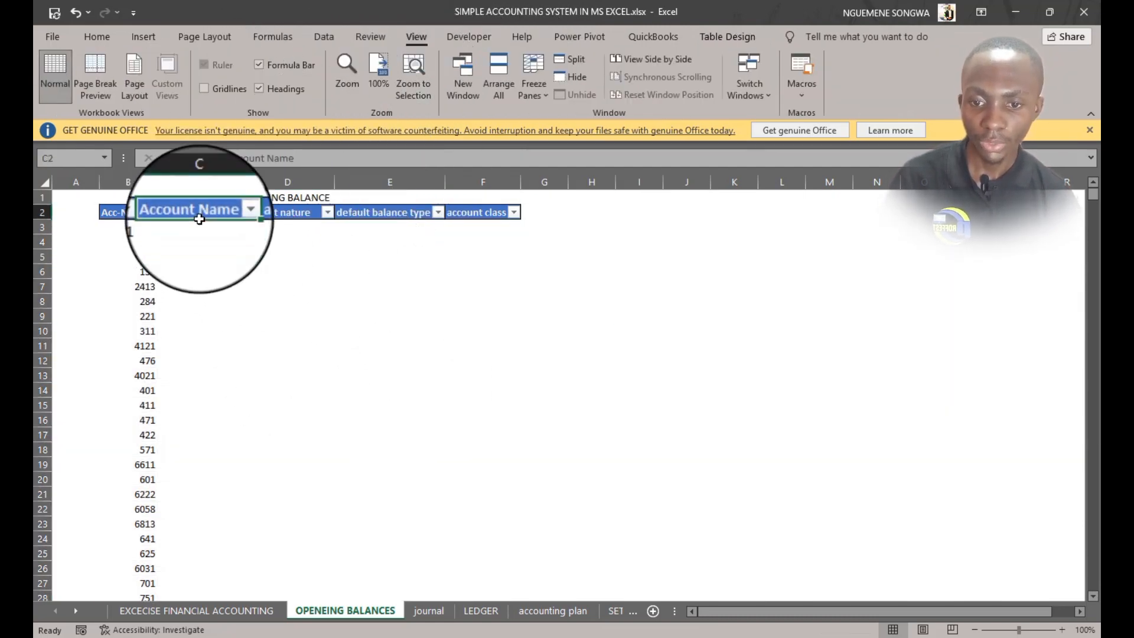
key("ctrl+shift+Down")
left_click(200, 228)
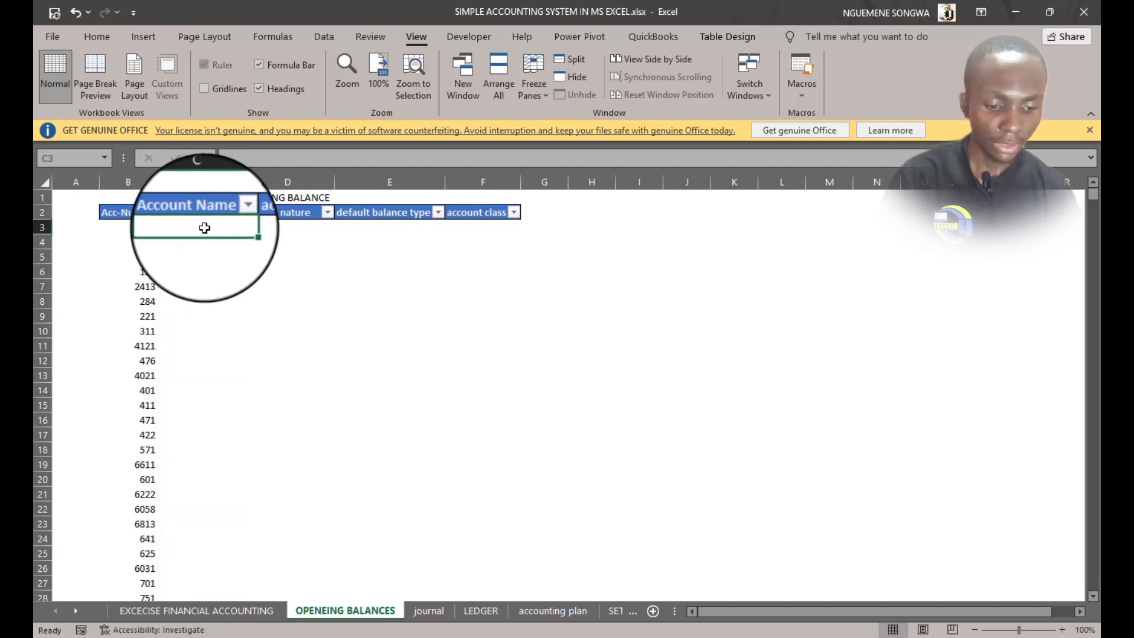
type("=")
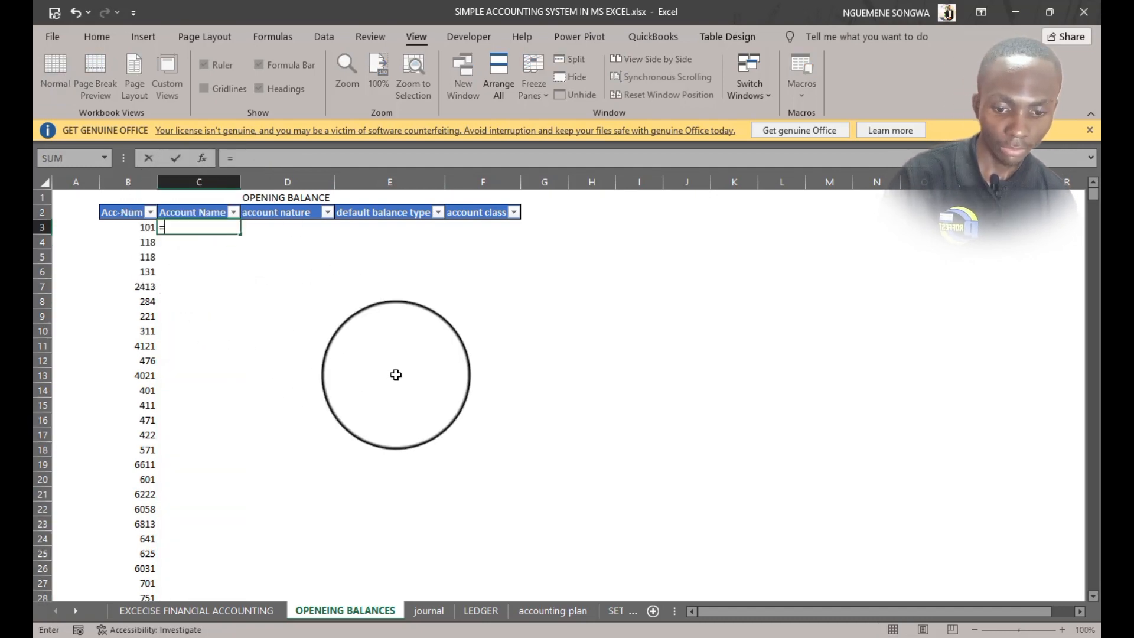
left_click(540, 610)
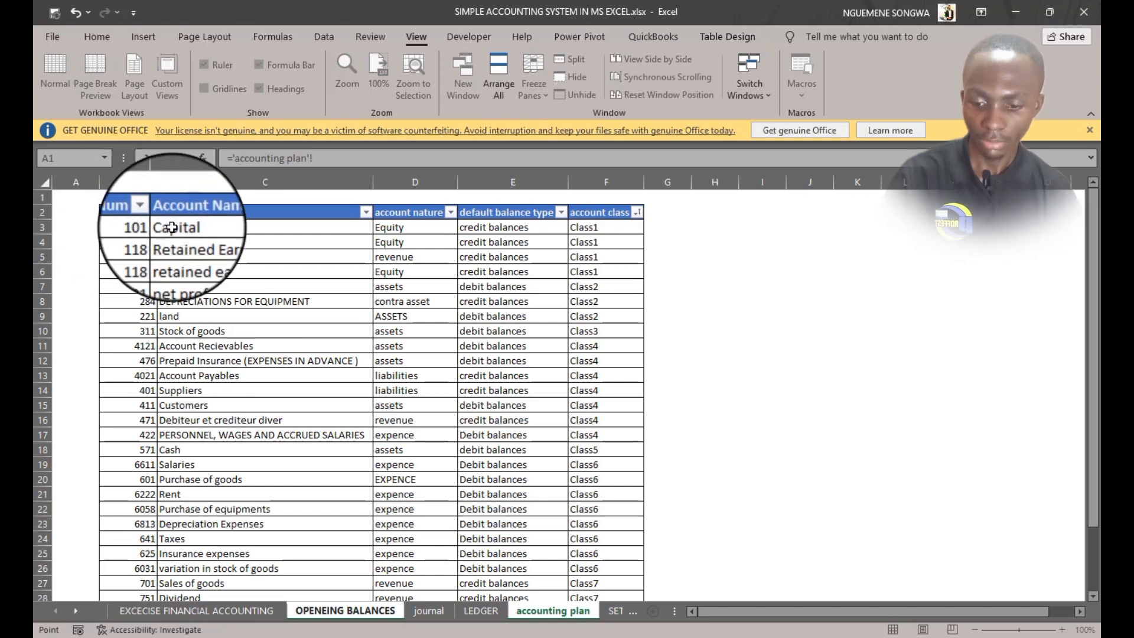
left_click(224, 178)
type("IFERROR(Table")
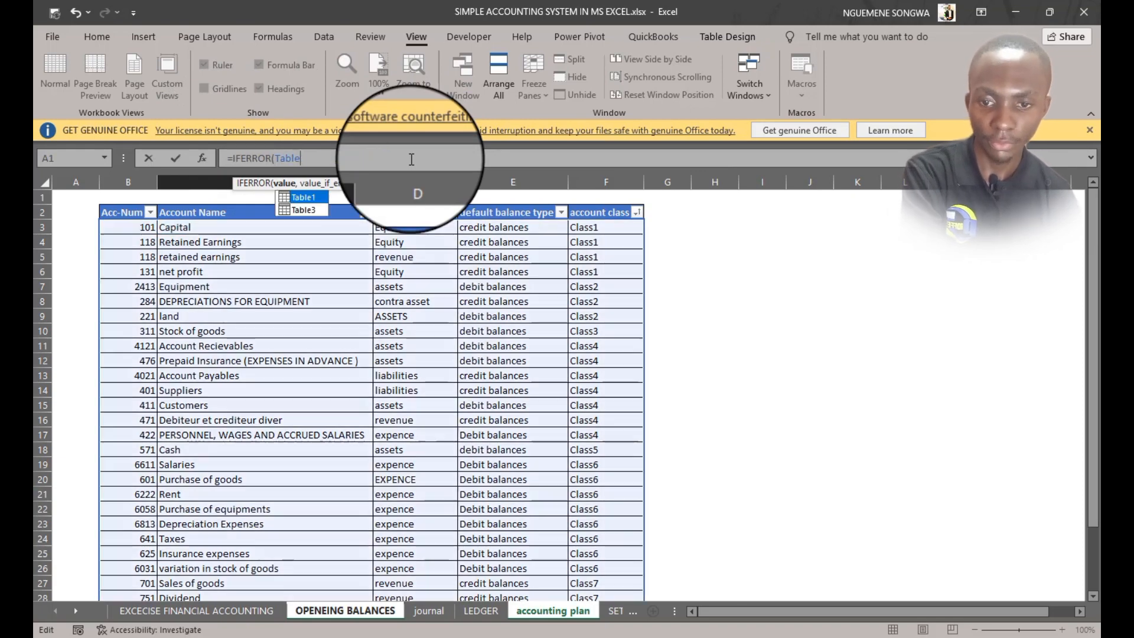
key("Escape")
Copy the Acc-Num formula across row 3 to the Account Name through account class columns and fill them down the table
left_click(147, 228)
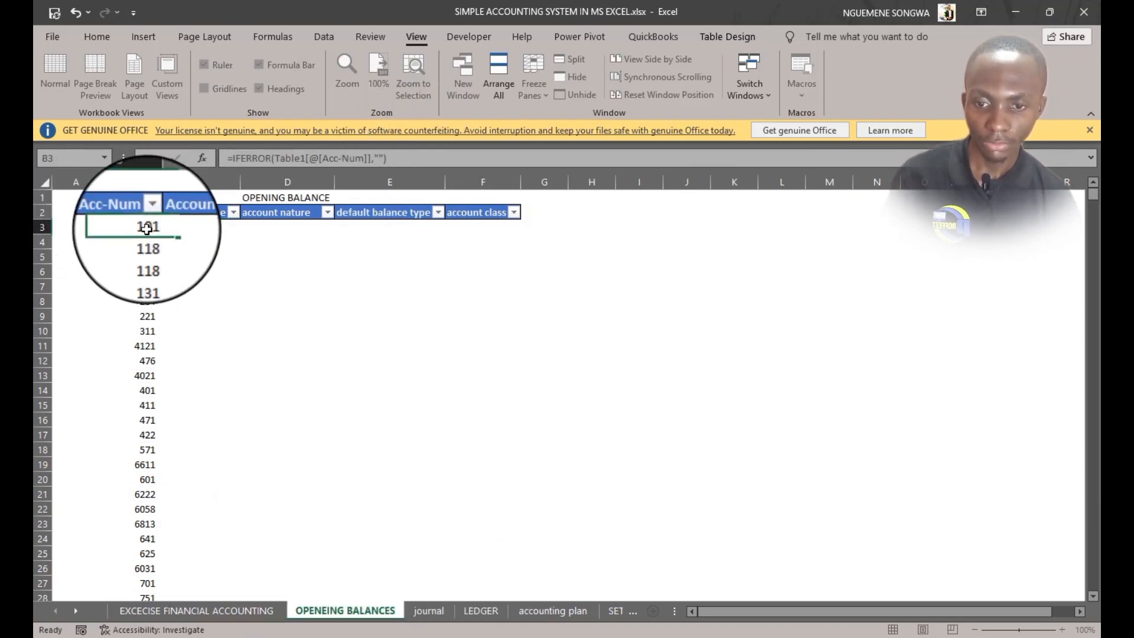
left_click_drag(157, 235, 521, 234)
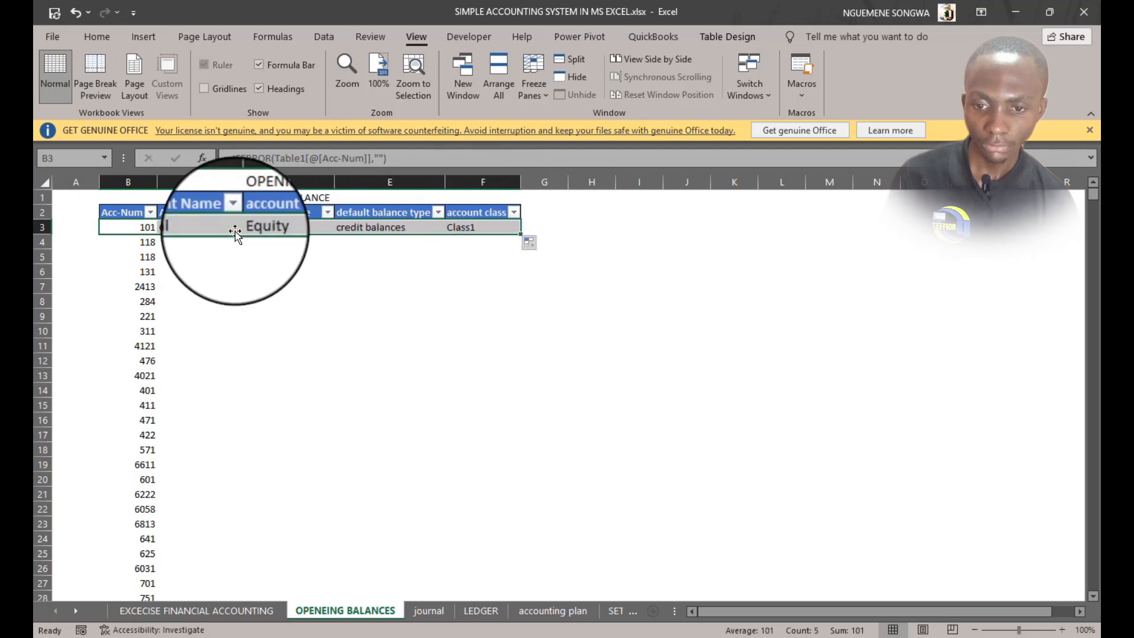
left_click_drag(200, 227, 512, 235)
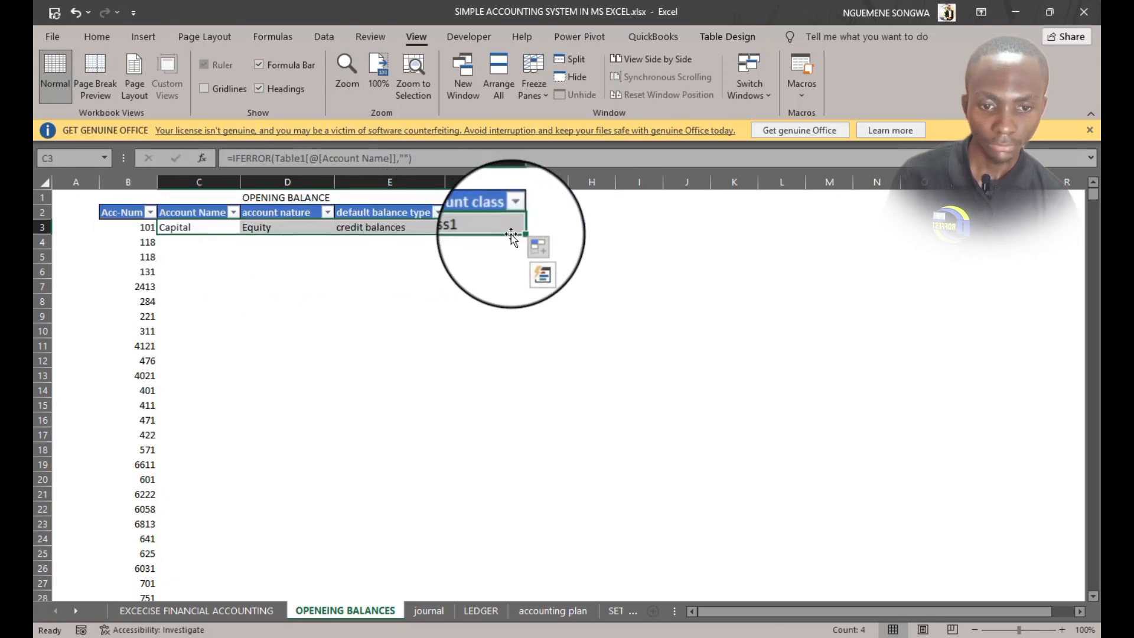
double_click(522, 235)
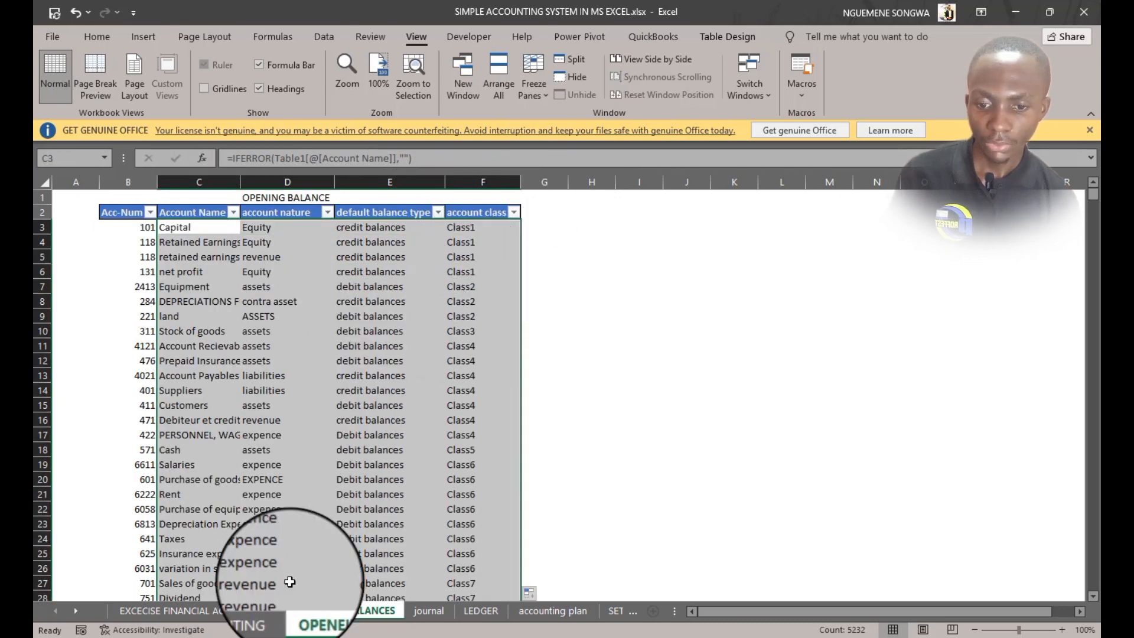
Change the State taxes and rates account number in the accounting plan to 4421
scroll(286, 535, "down", 6)
scroll(286, 534, "up", 6)
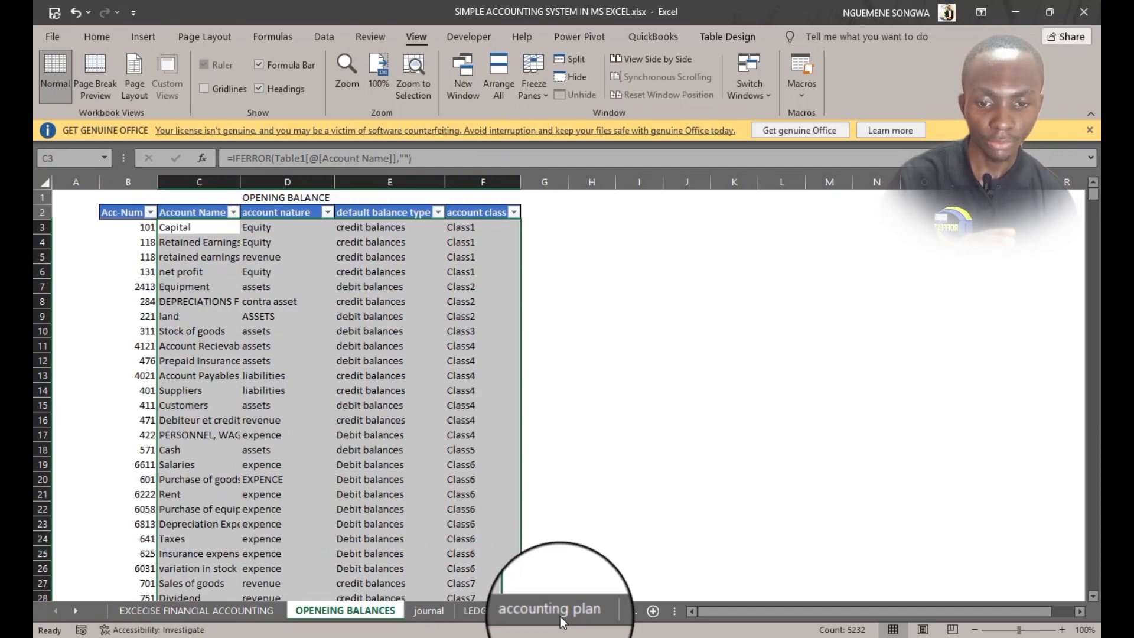
left_click(568, 608)
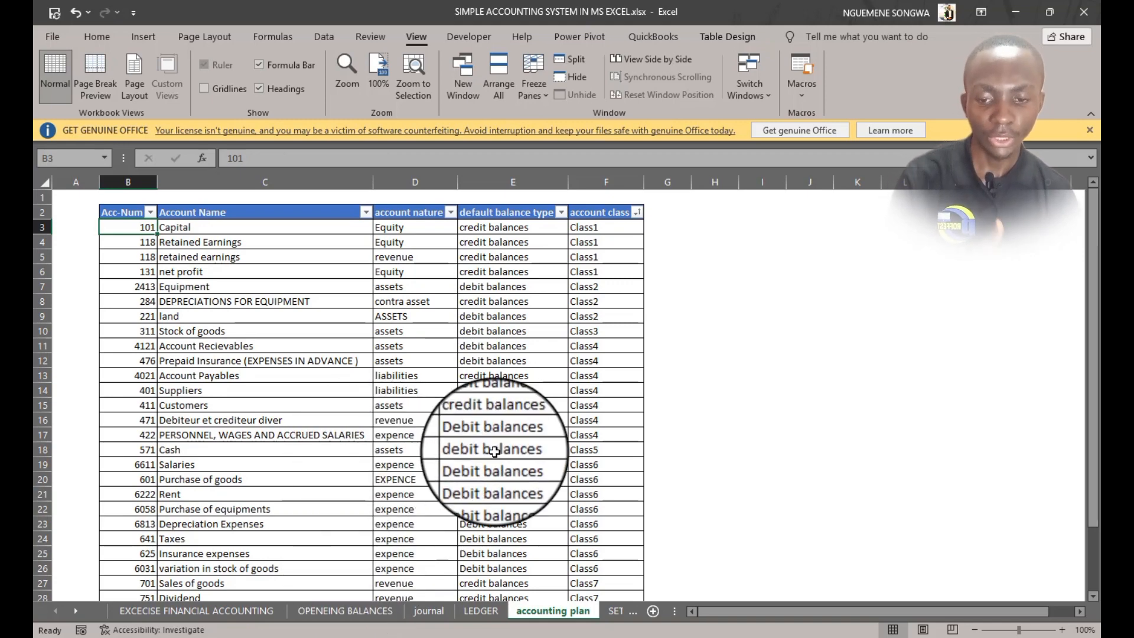
scroll(495, 484, "down", 3)
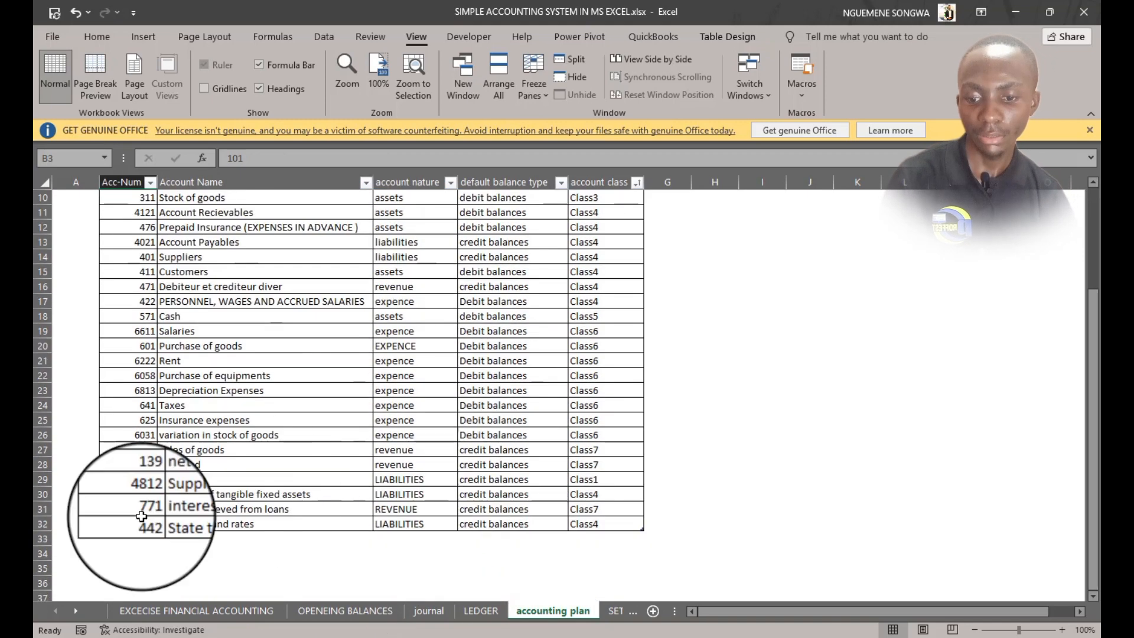
left_click(144, 524)
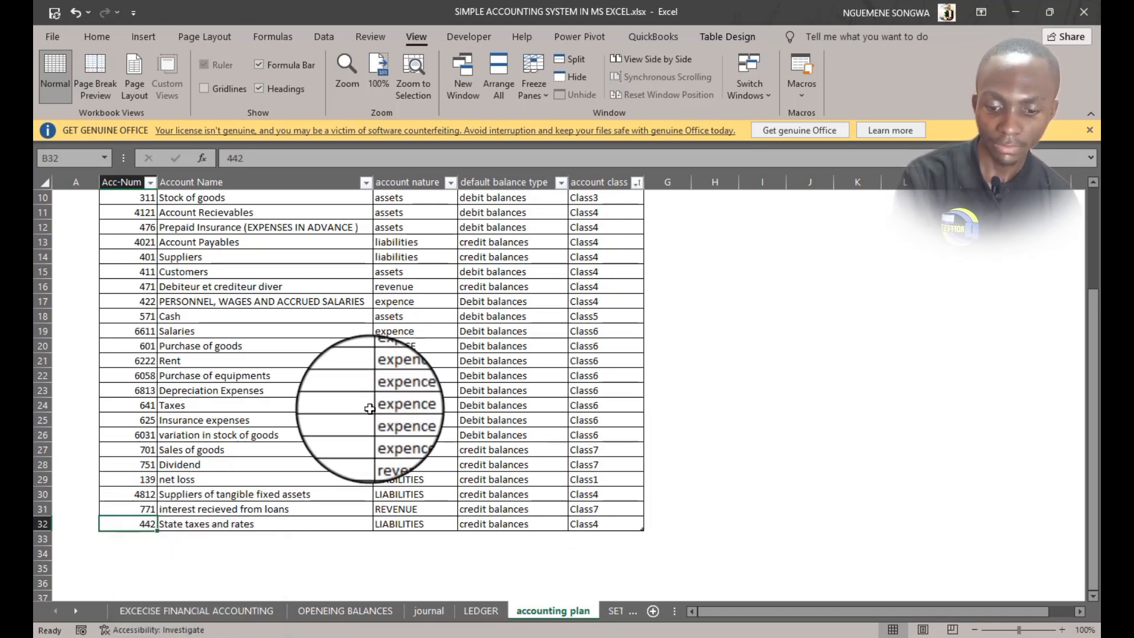
type("4421")
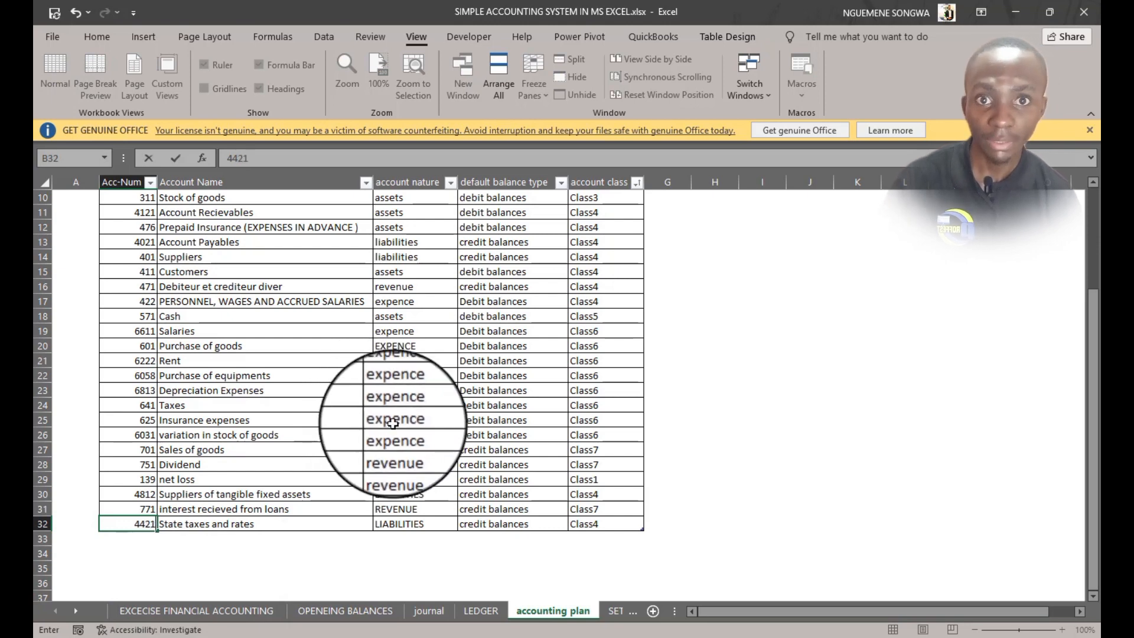
left_click(378, 418)
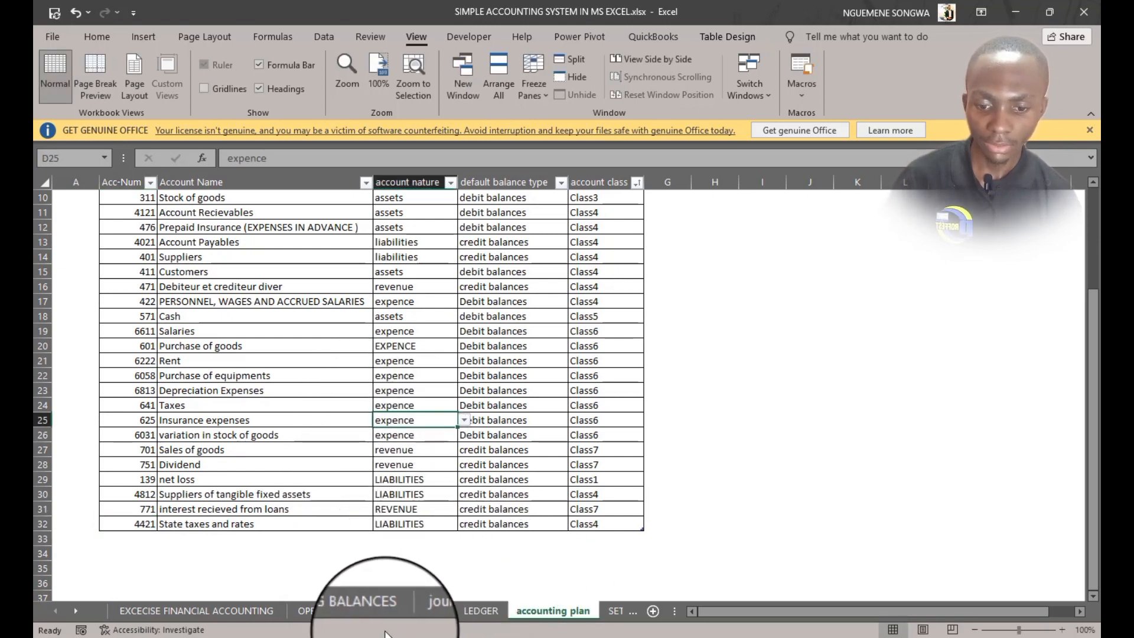
Set the State taxes and rates account number back to 442 and return to the opening balances table
left_click(308, 607)
scroll(165, 413, "down", 6)
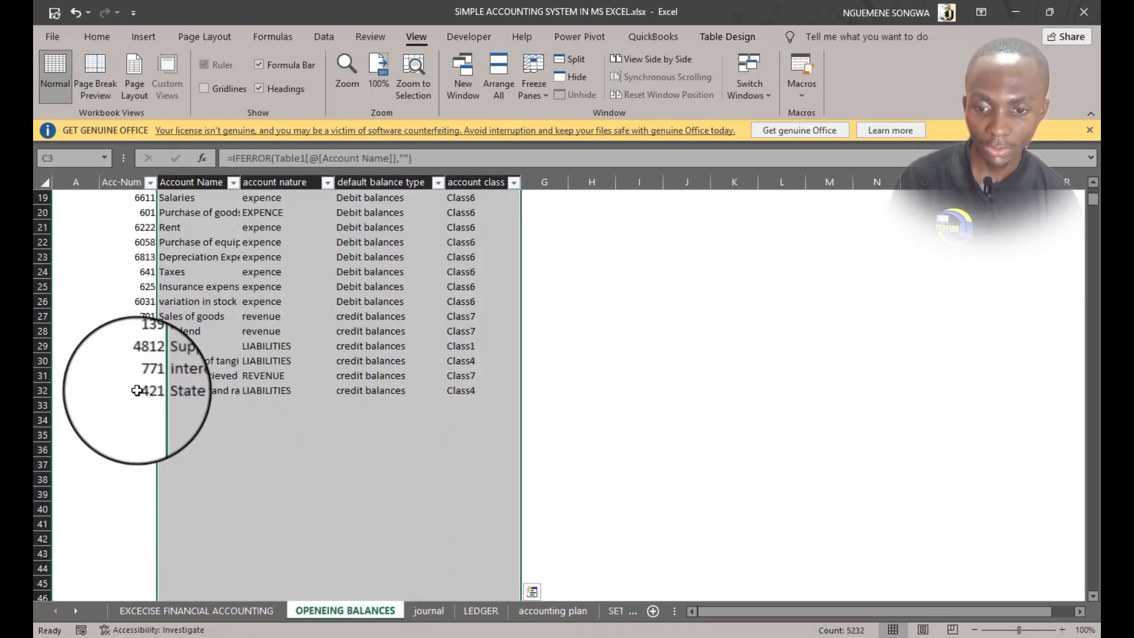
left_click(153, 391)
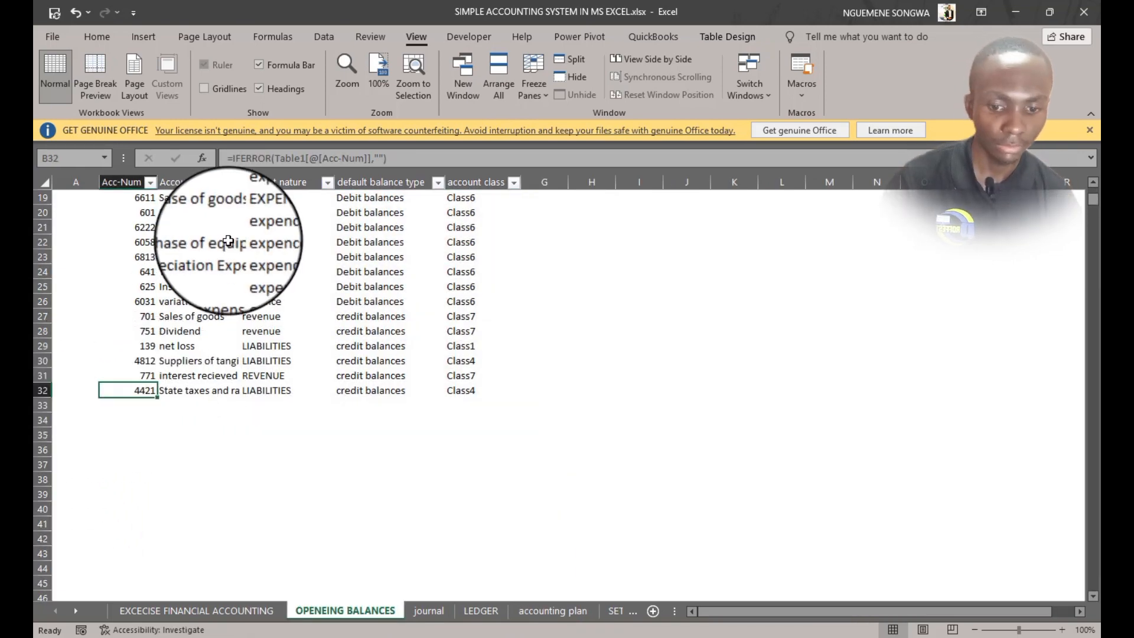
left_click(548, 609)
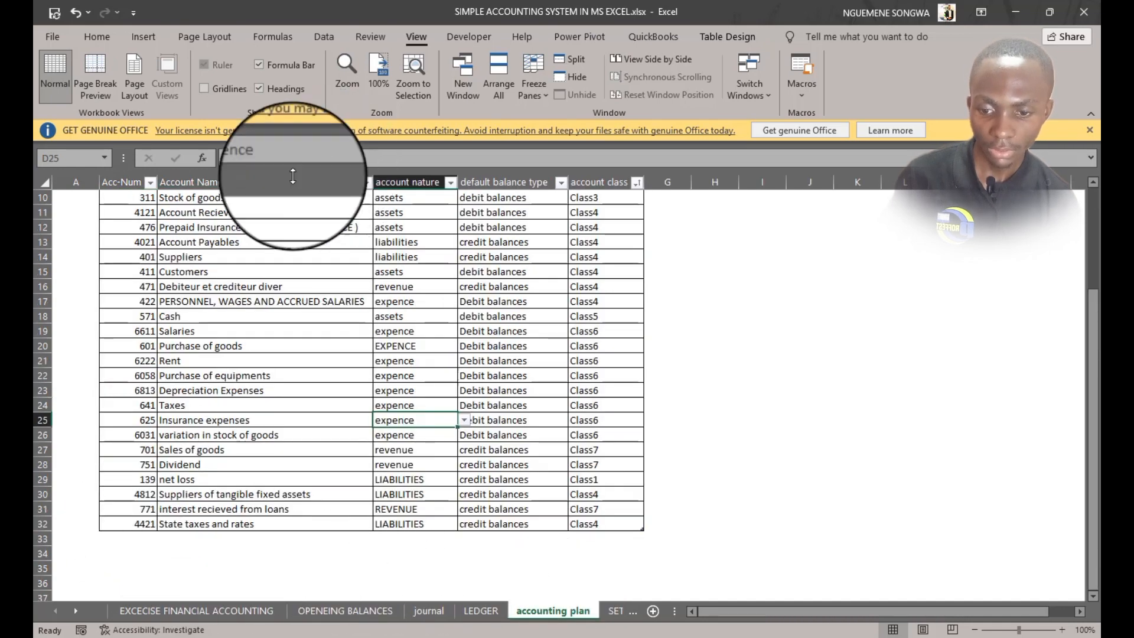
left_click(130, 523)
left_click(294, 157)
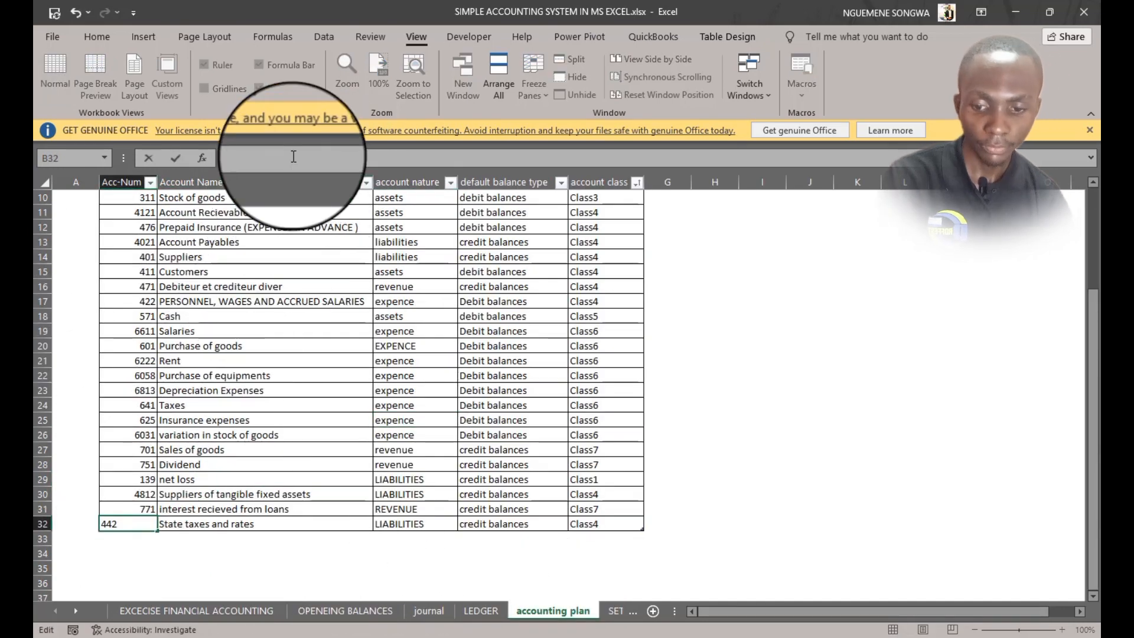
key("Tab")
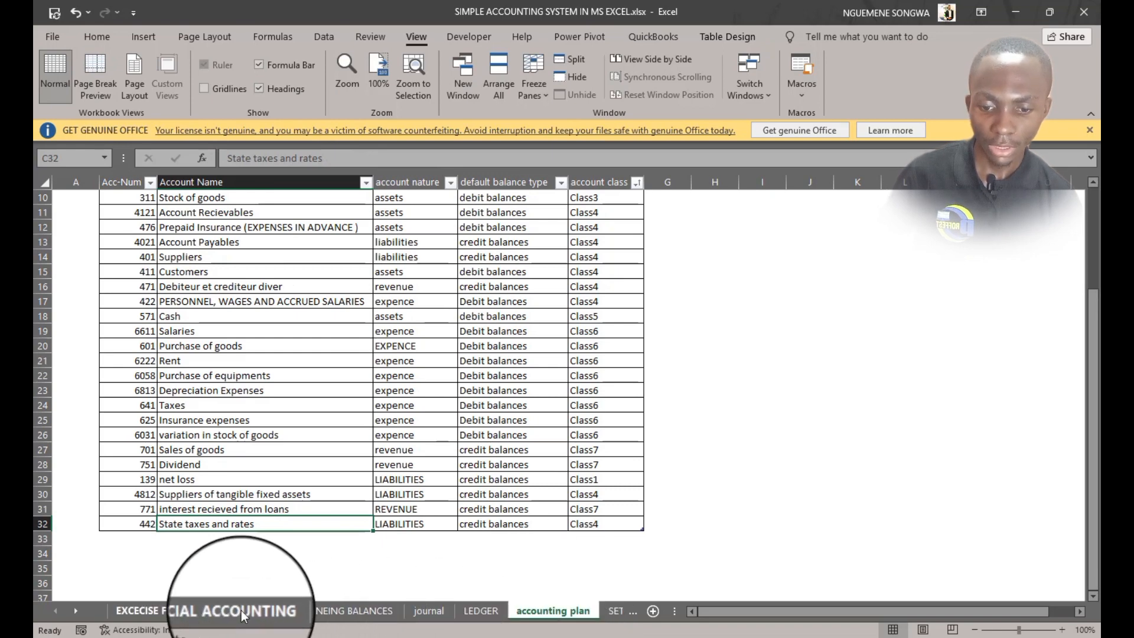
left_click(299, 609)
scroll(355, 313, "up", 6)
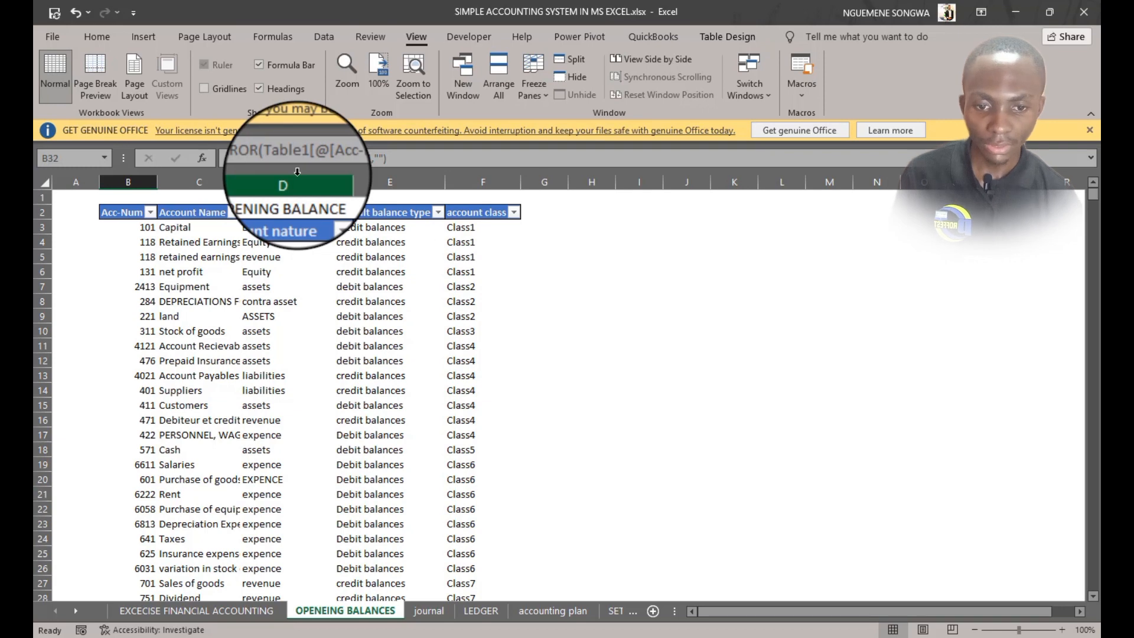
Add two new table columns headed DEBIT and CRDIT after the account class column
left_click_drag(297, 171, 474, 174)
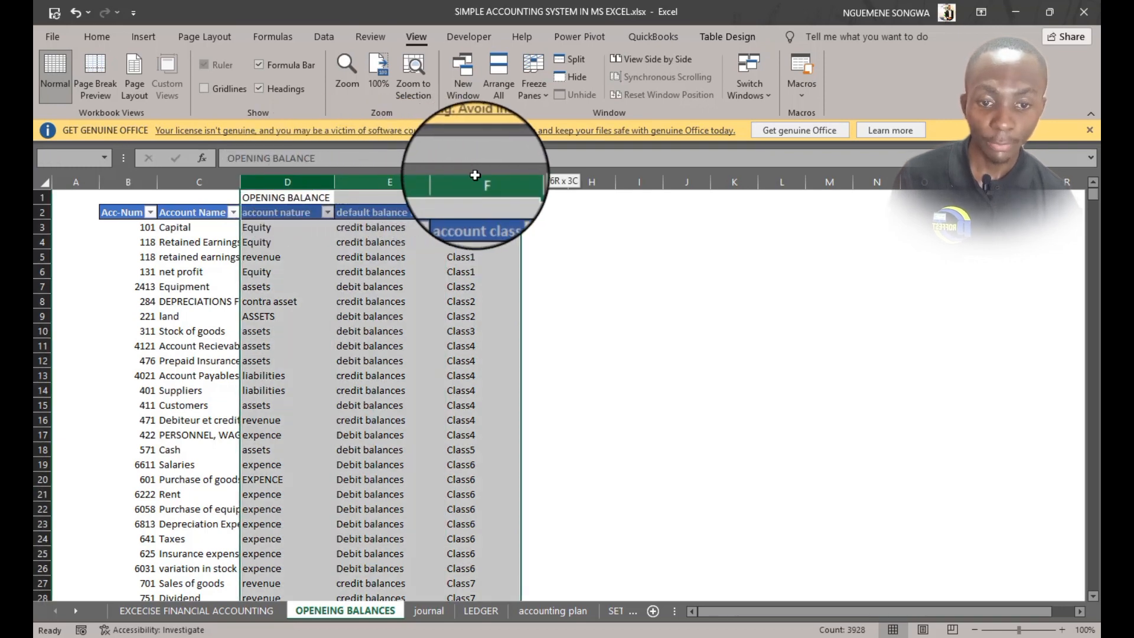
left_click(553, 211)
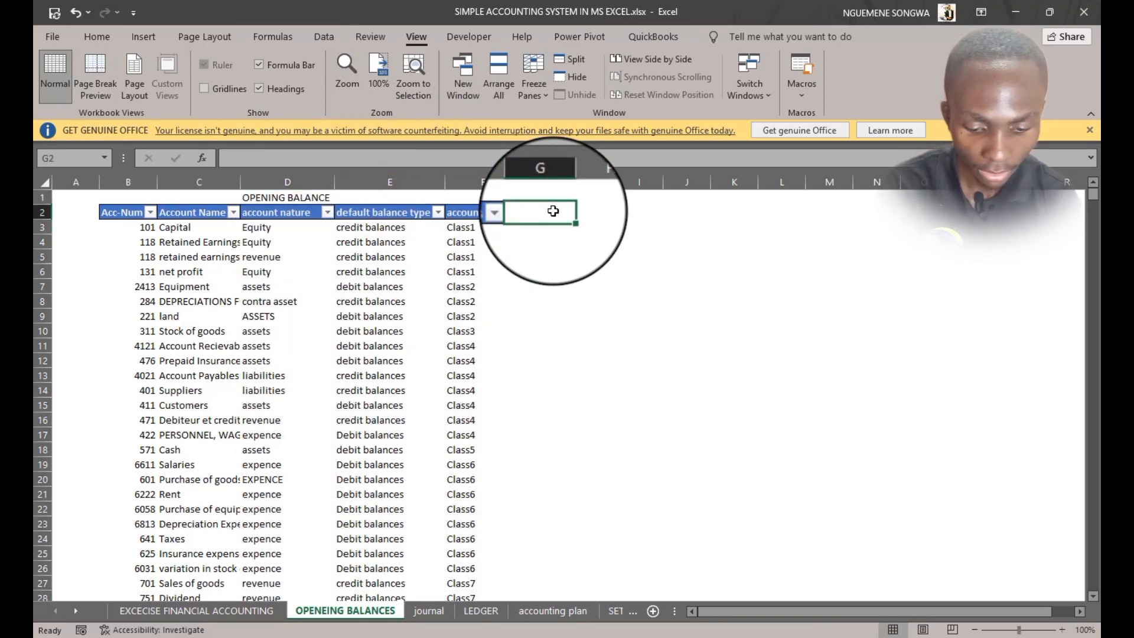
type("DEBIT")
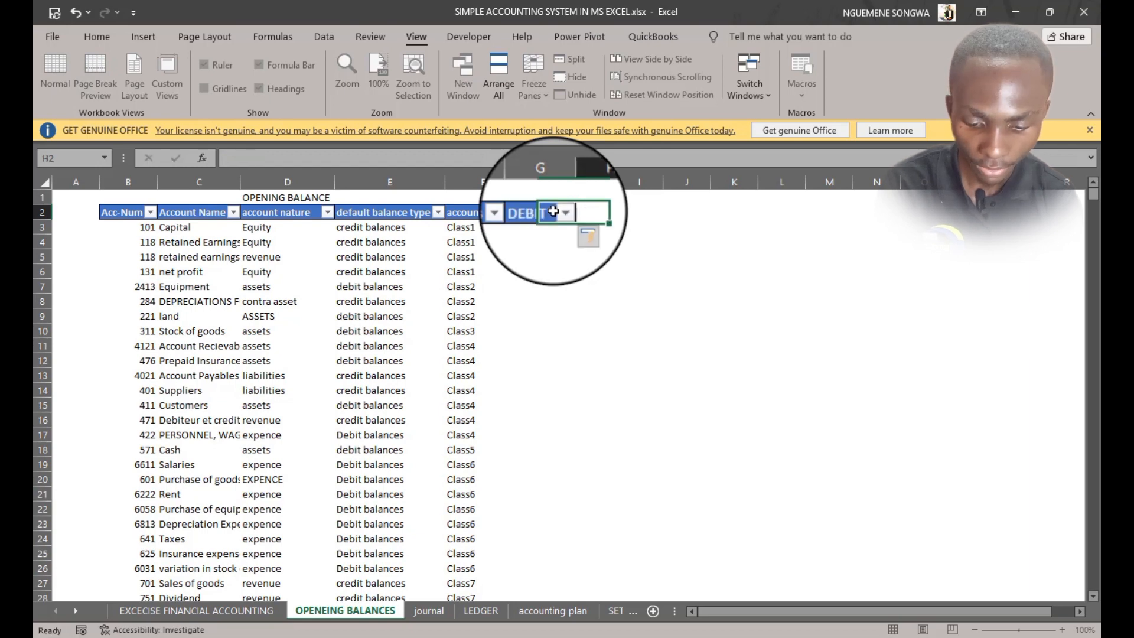
key("Tab")
type("C")
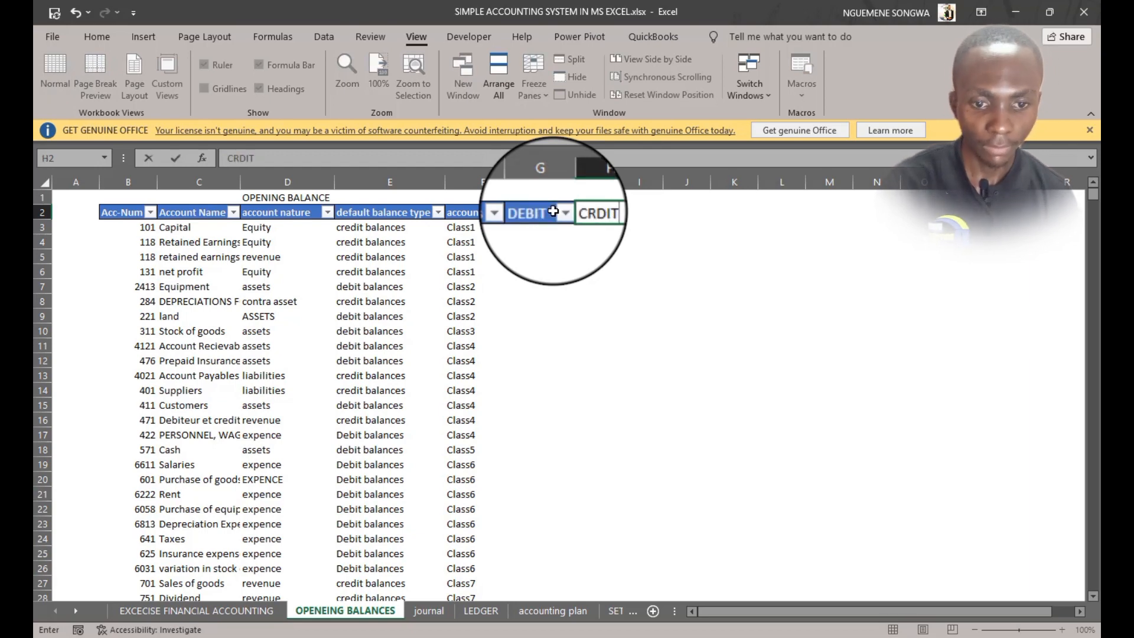
type("RDIT")
key("Tab")
Start a formula in the first DEBIT cell of the opening balances table
left_click(550, 230)
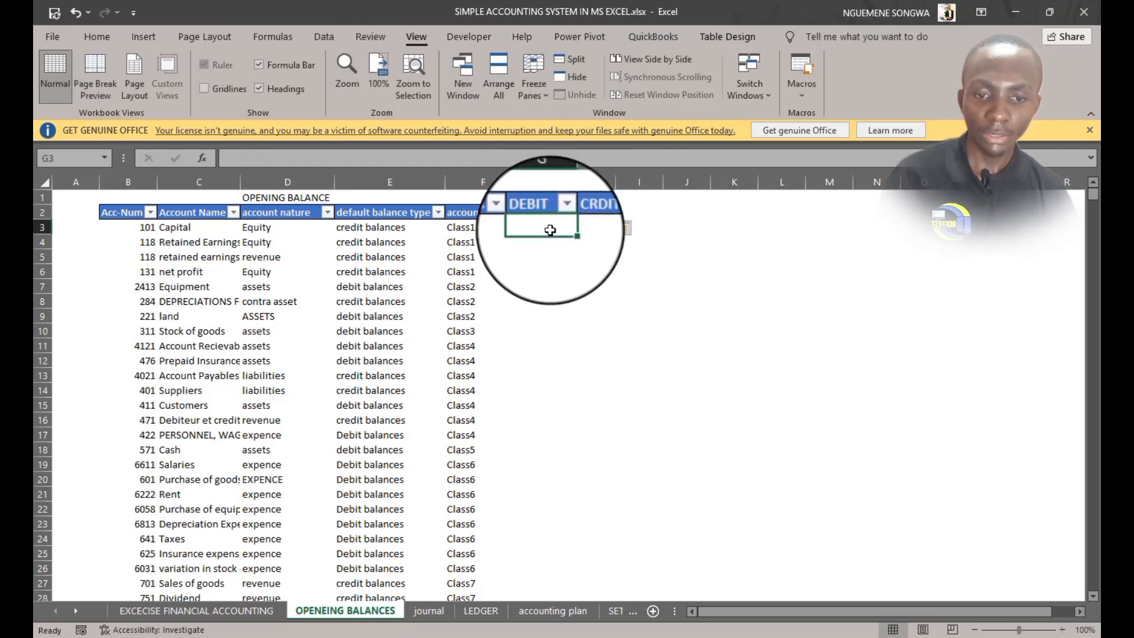
left_click_drag(555, 225, 550, 553)
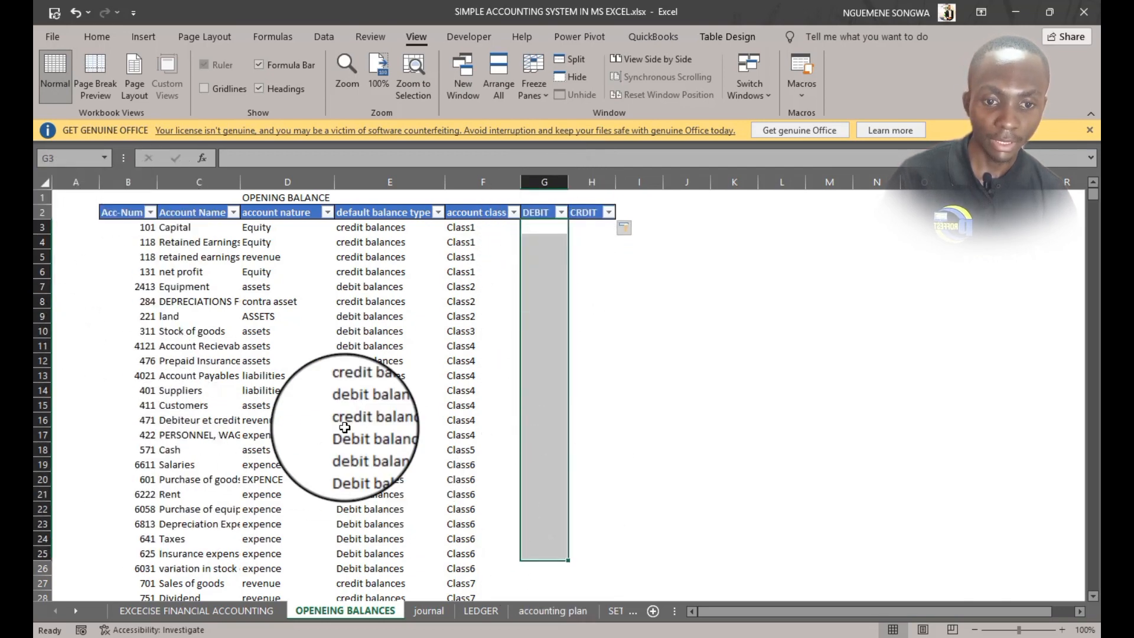
left_click_drag(587, 228, 586, 499)
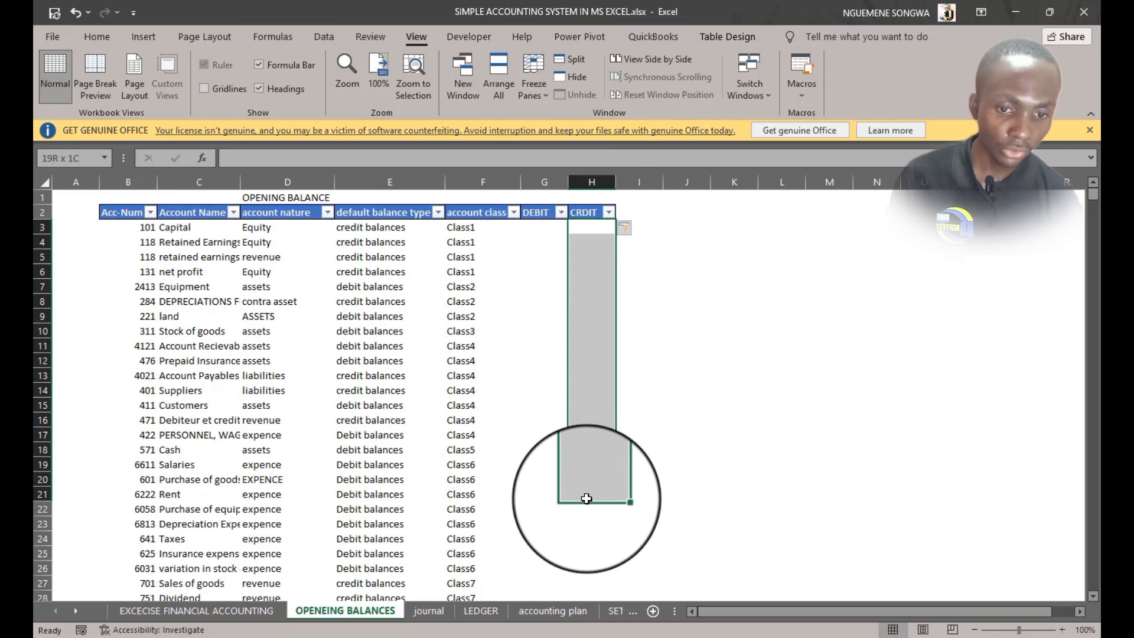
left_click(524, 227)
type("=IFERROR(VO")
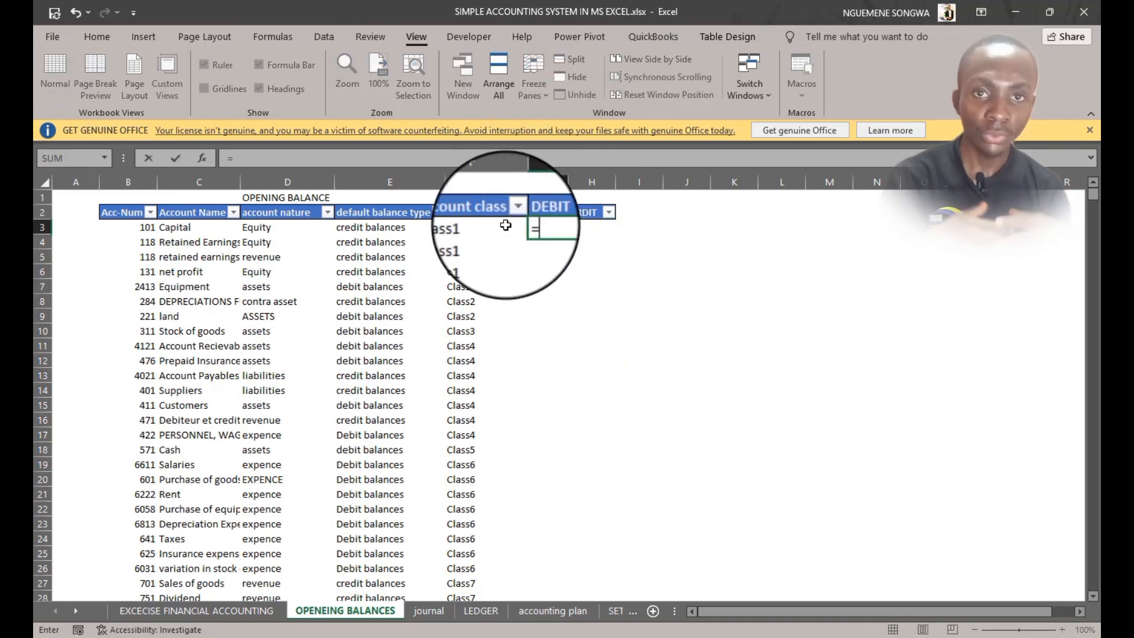
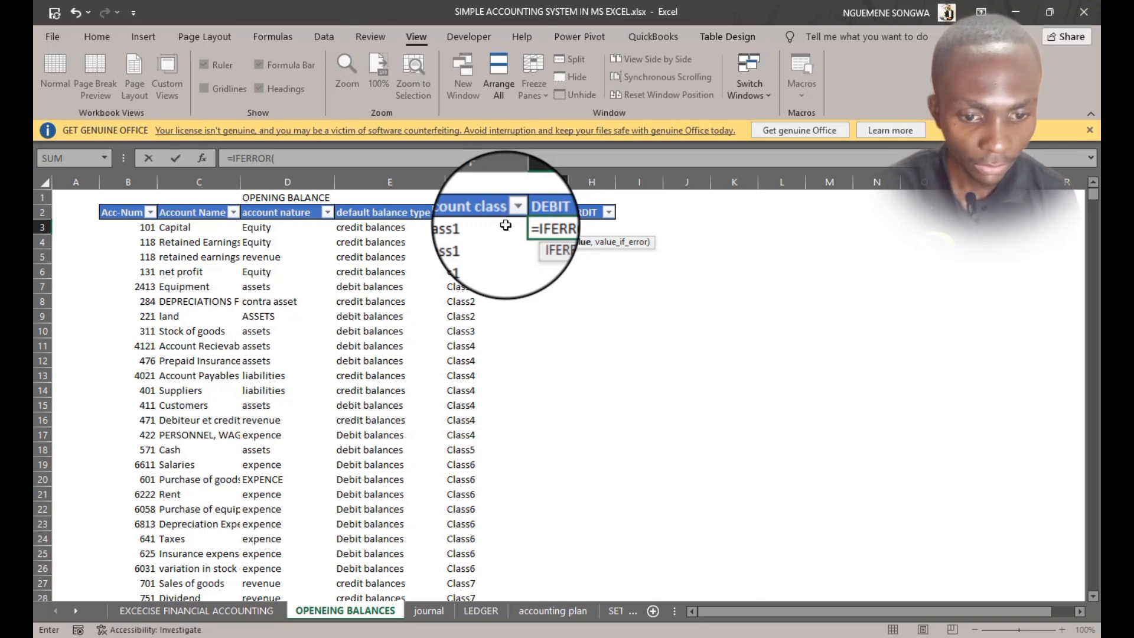
key("BackSpace")
type("LOOKUP(")
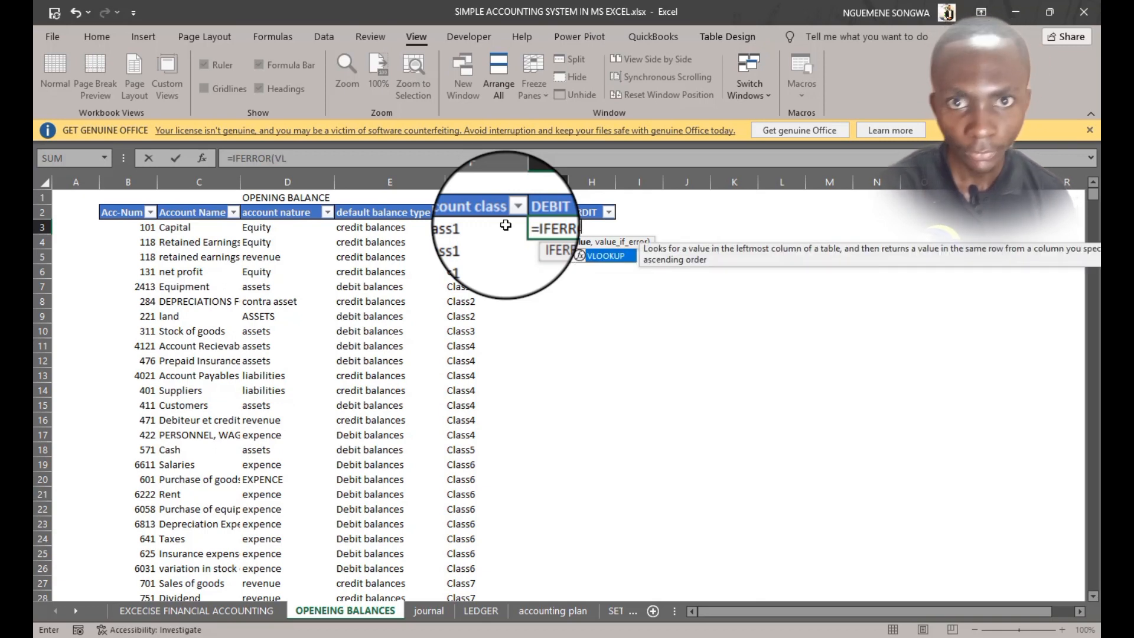
left_click(143, 229)
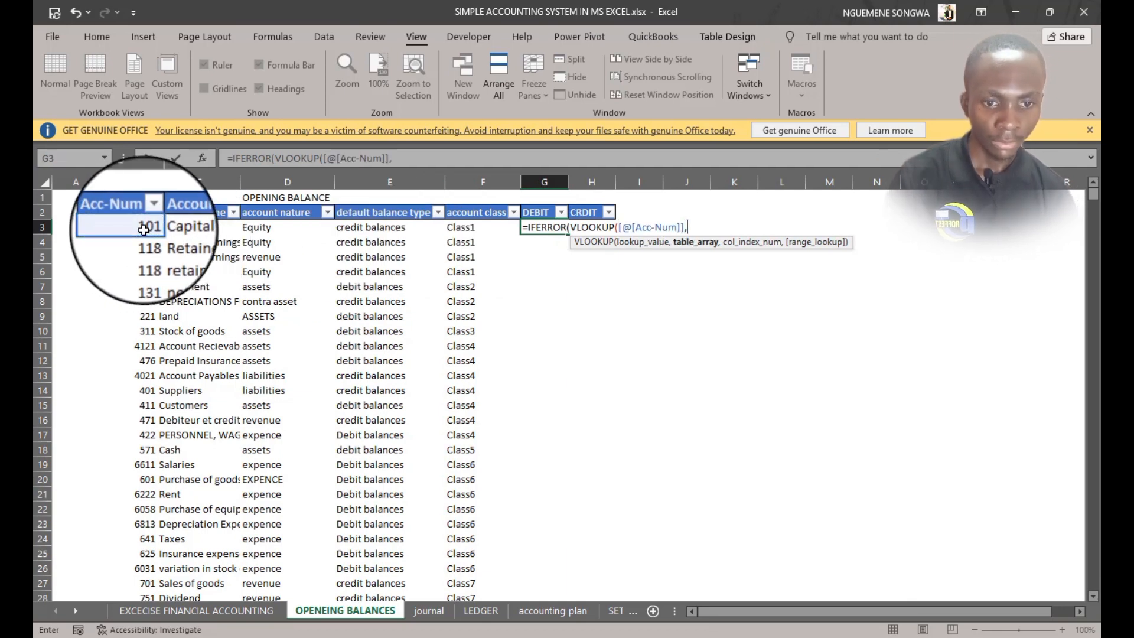
left_click(235, 612)
left_click_drag(697, 227, 939, 381)
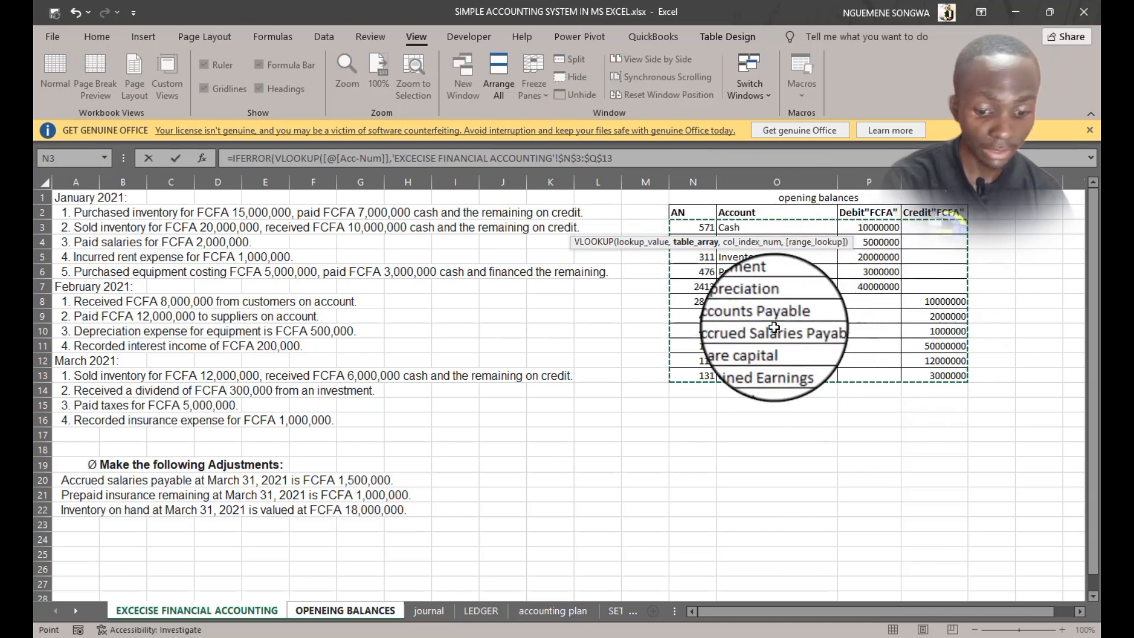
type(",")
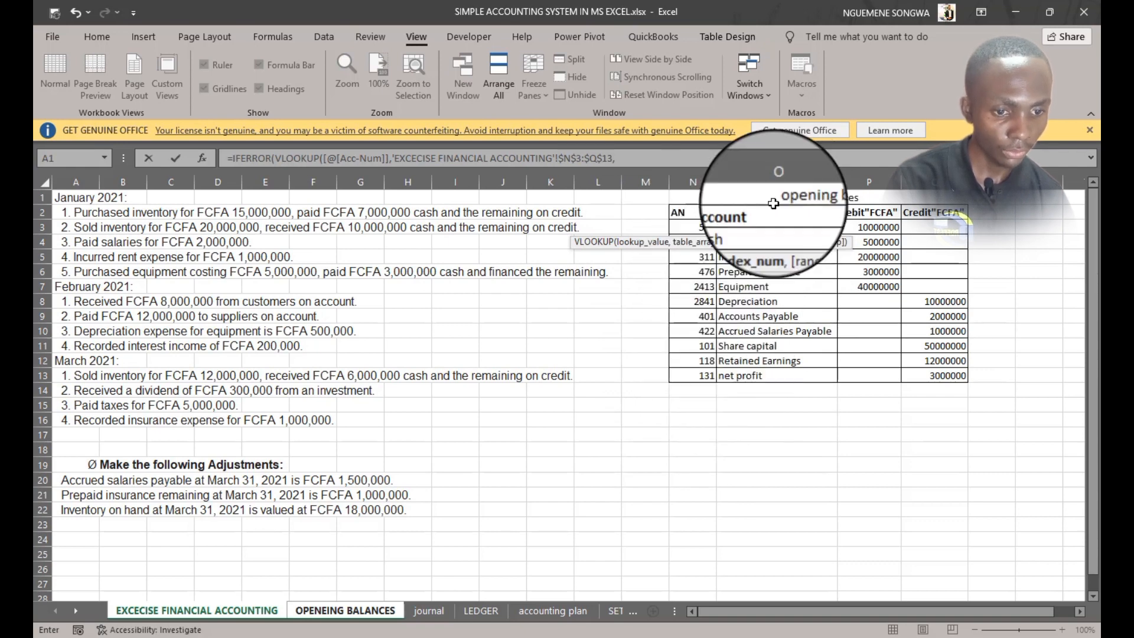
type("3")
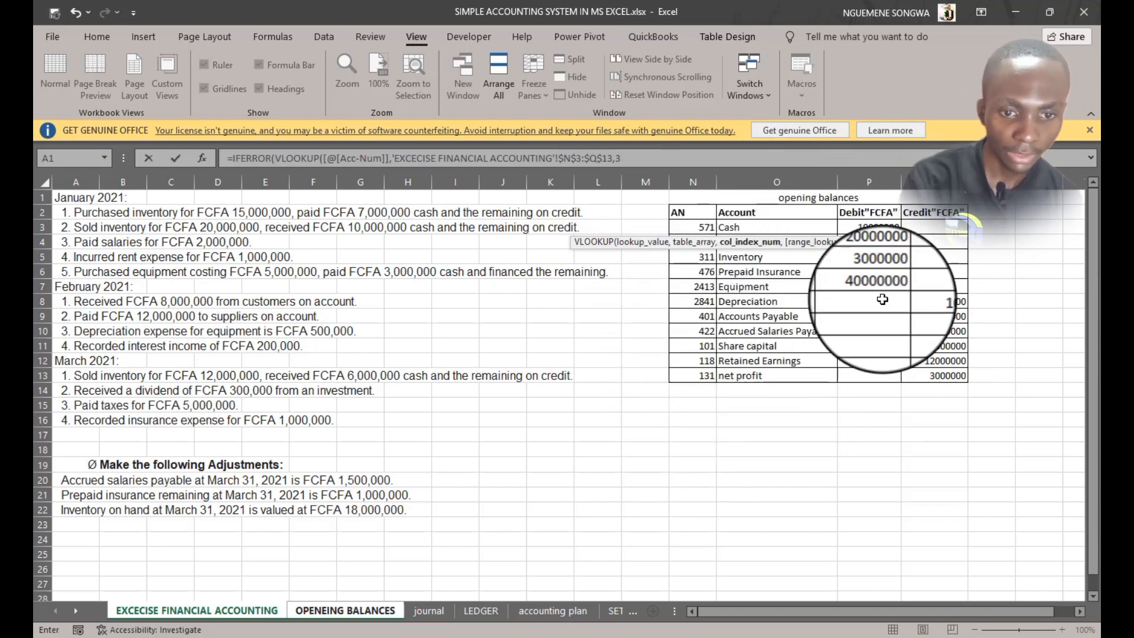
type(".")
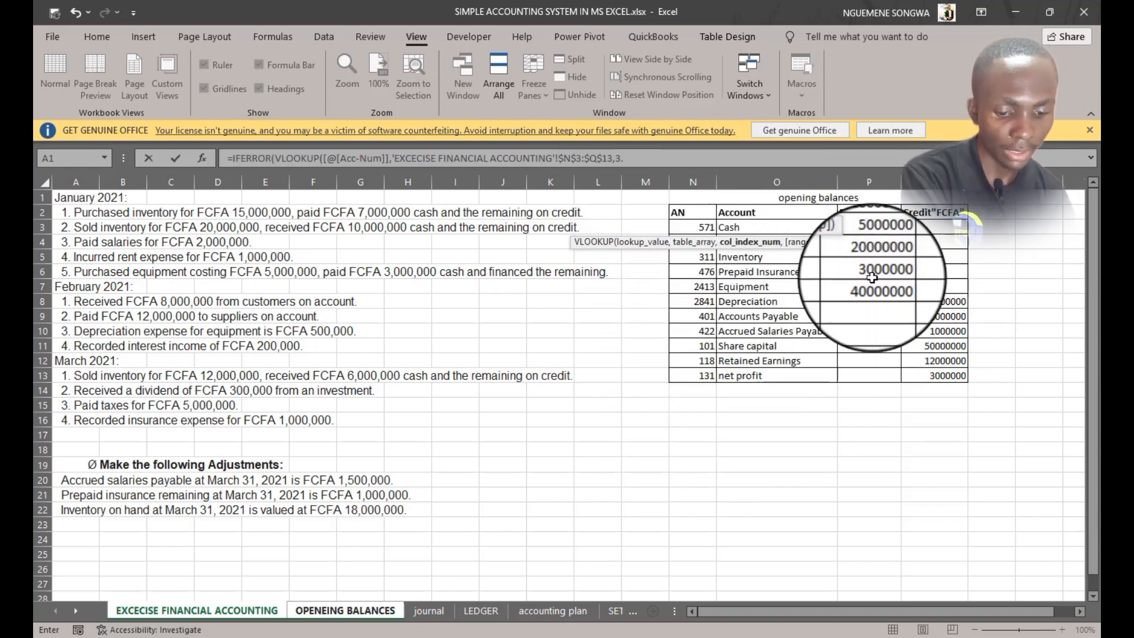
key("BackSpace")
type(",0")
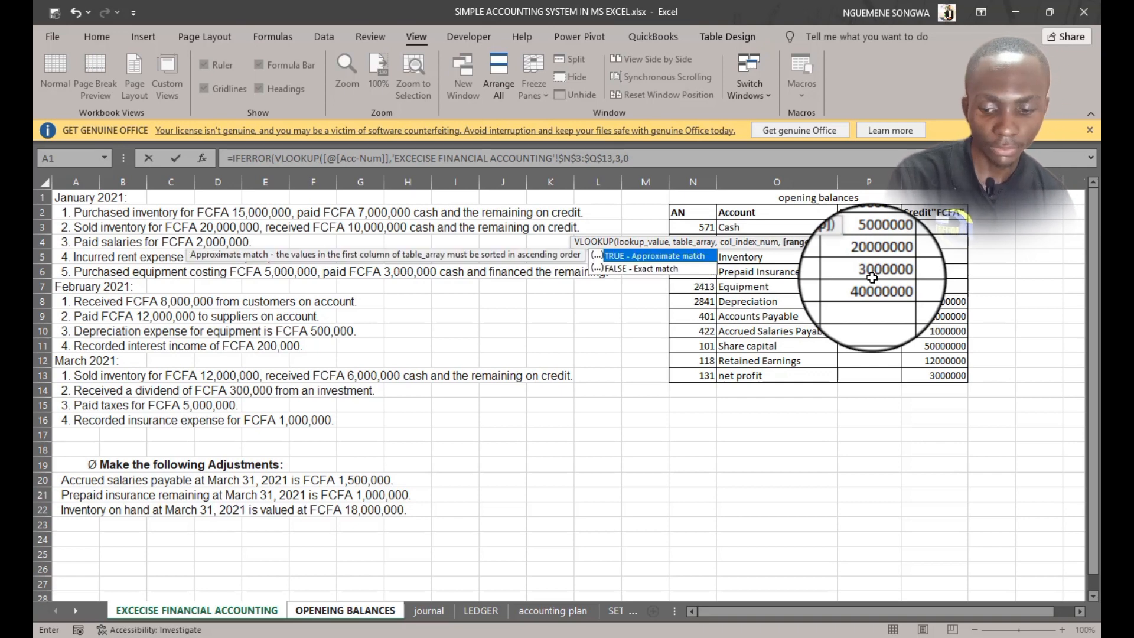
type(")")
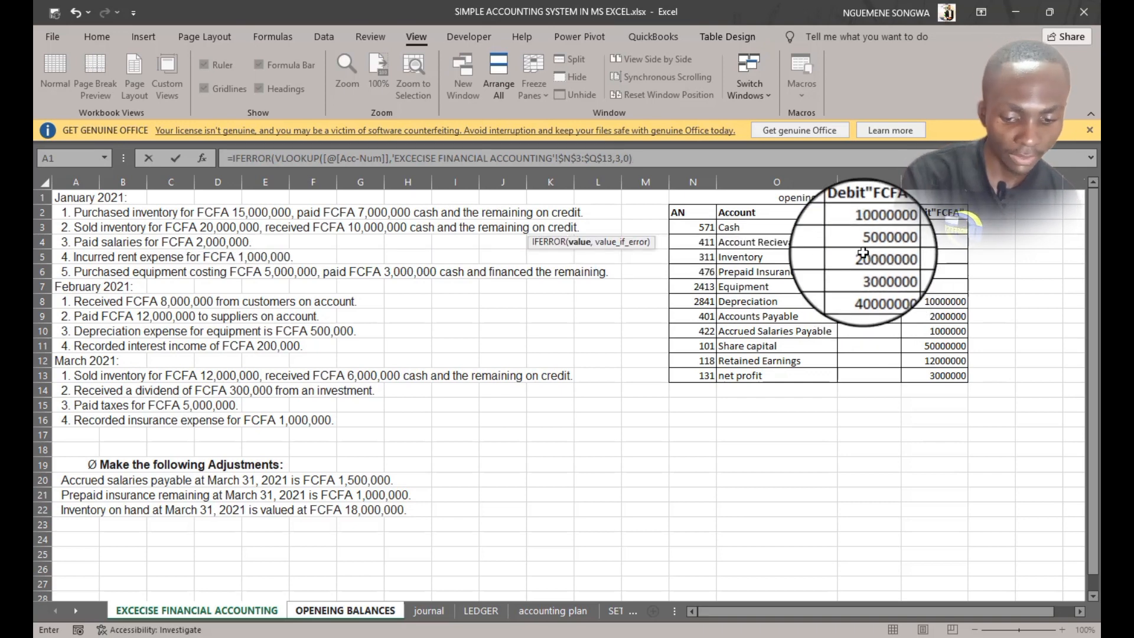
type(",\"")
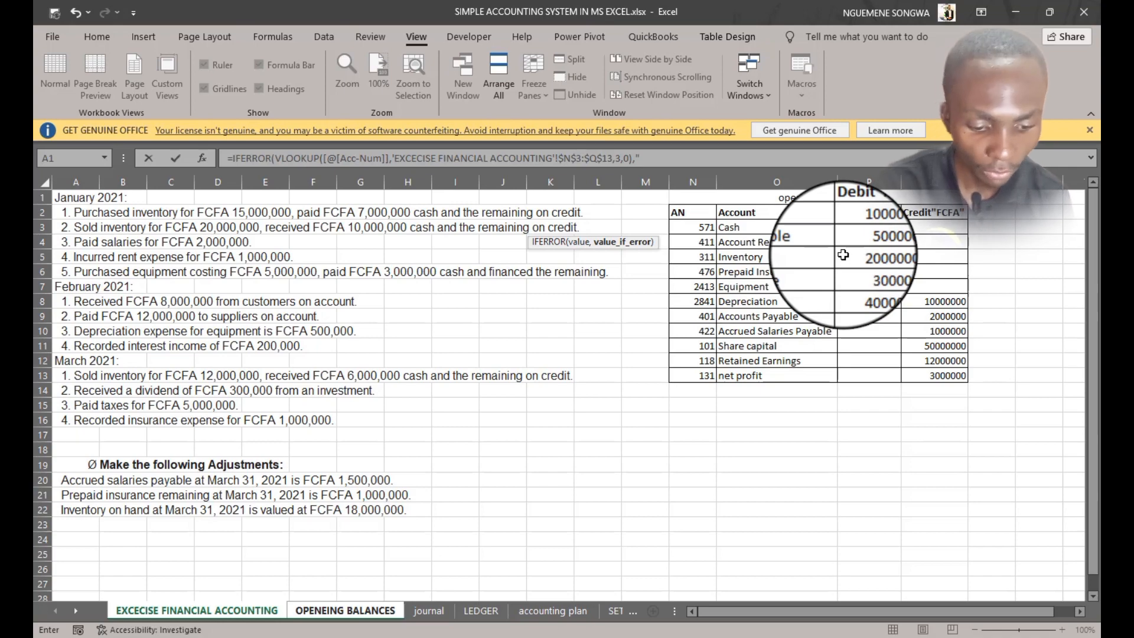
key("Return")
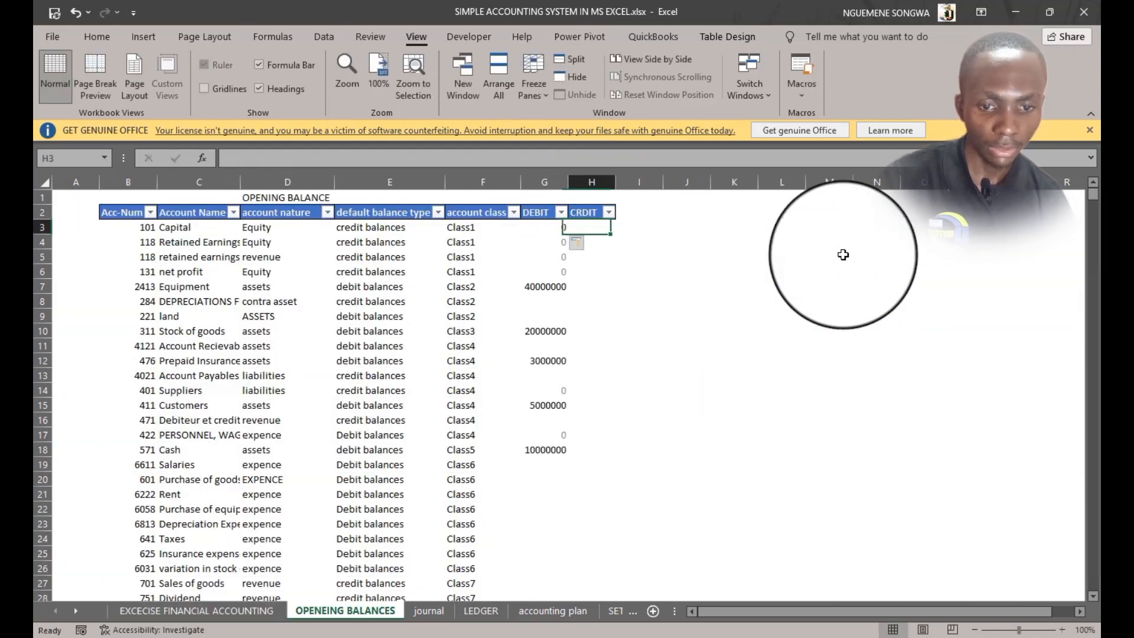
Copy the DEBIT formula into the first CRDIT cell, changing the column index to 4
left_click(544, 226)
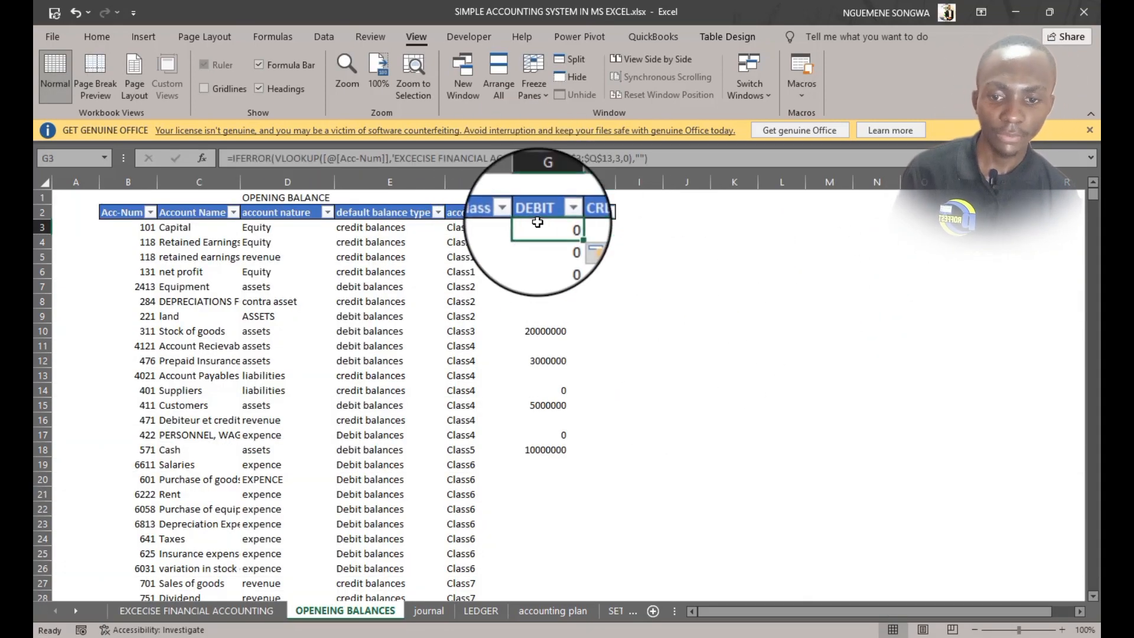
scroll(195, 283, "down", 4)
scroll(194, 277, "up", 4)
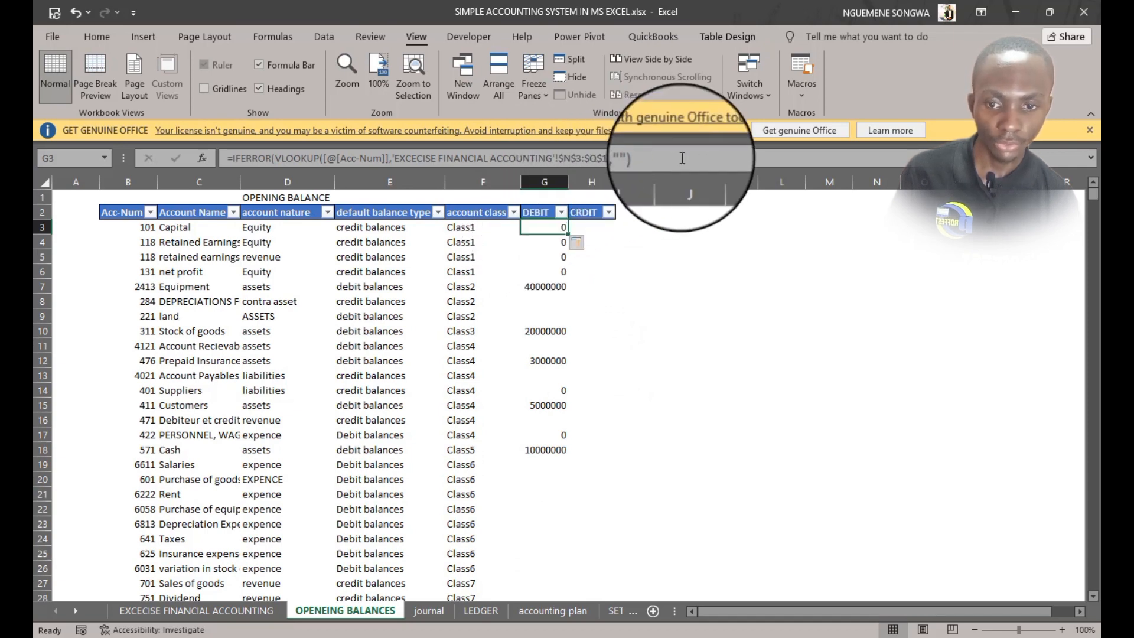
left_click_drag(648, 158, 234, 163)
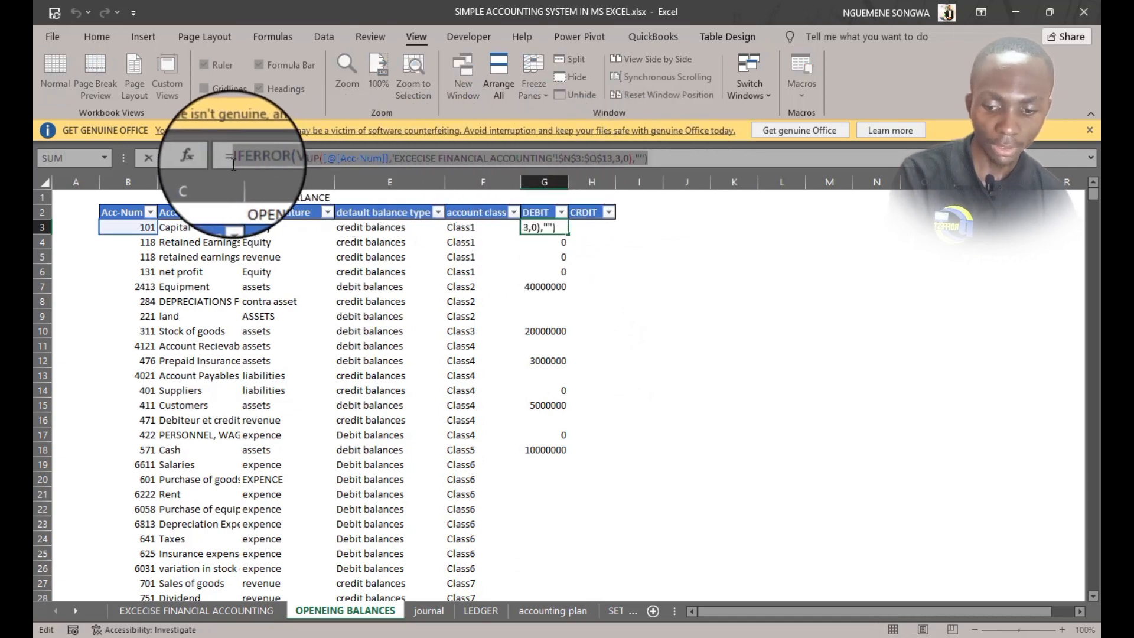
key("Tab")
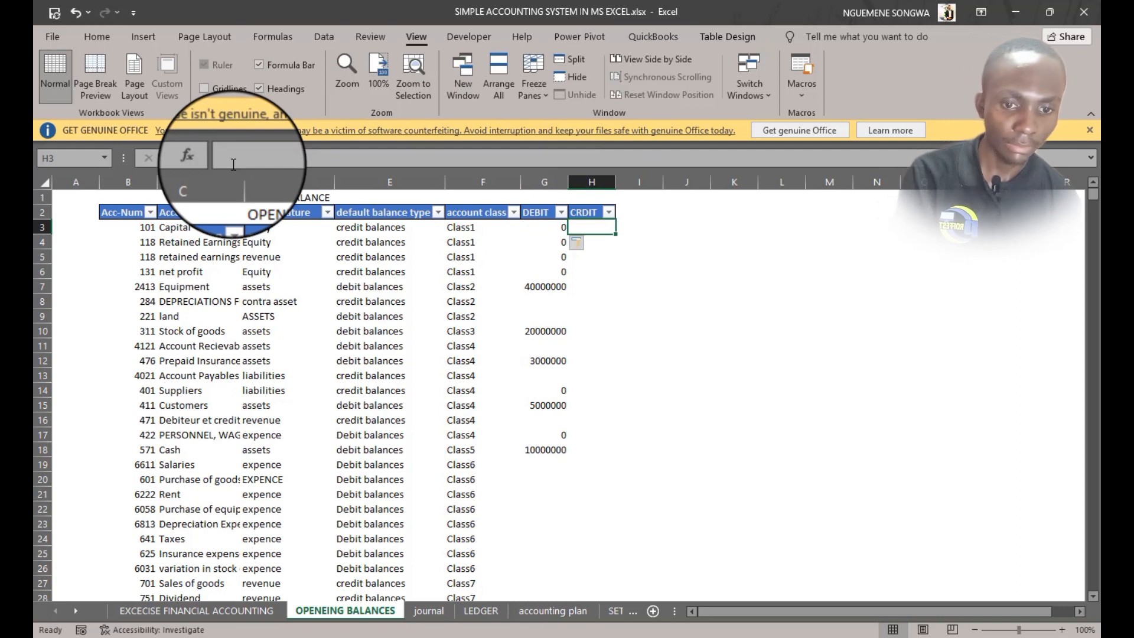
type("=")
key("ctrl+v")
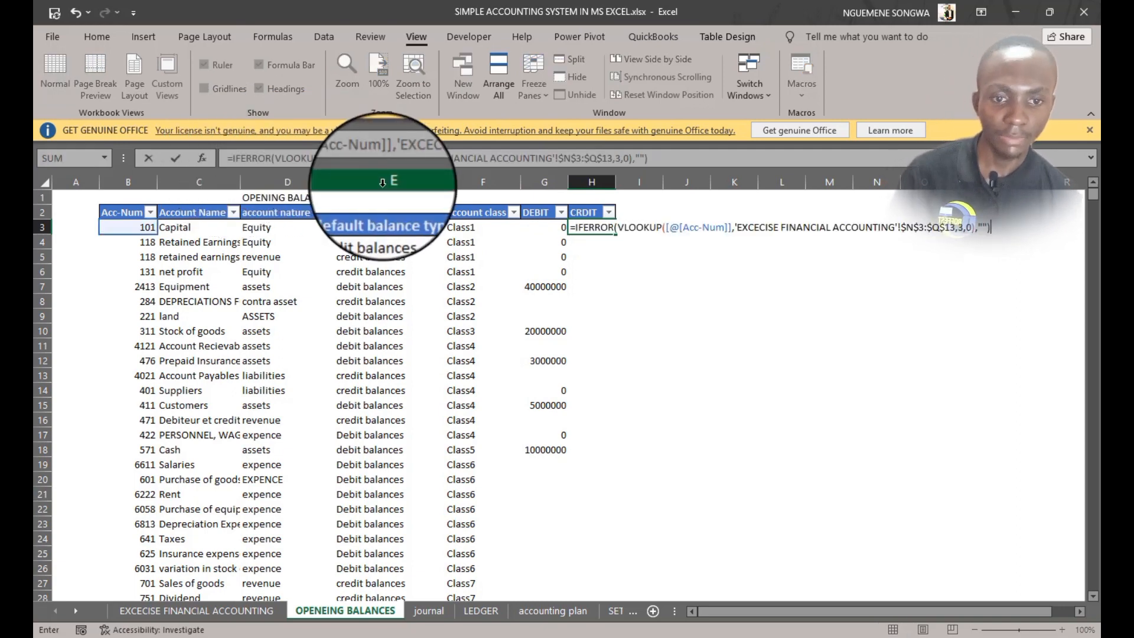
left_click(966, 228)
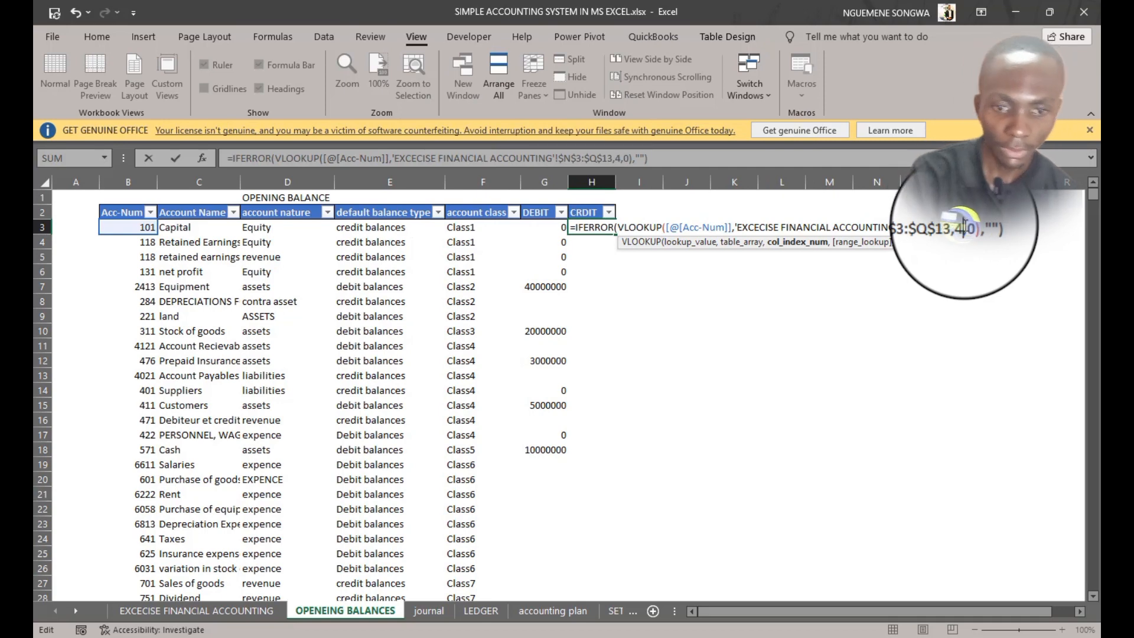
key("Return")
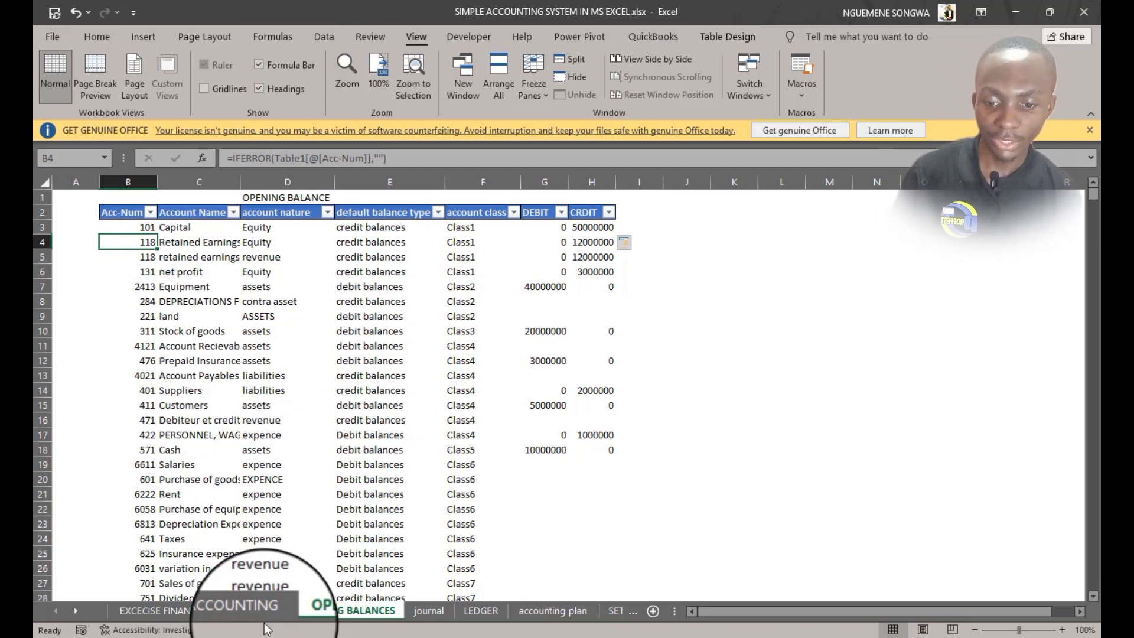
Compare the exercise sheet's opening balances with the DEBIT and CRDIT columns of the table
left_click(249, 615)
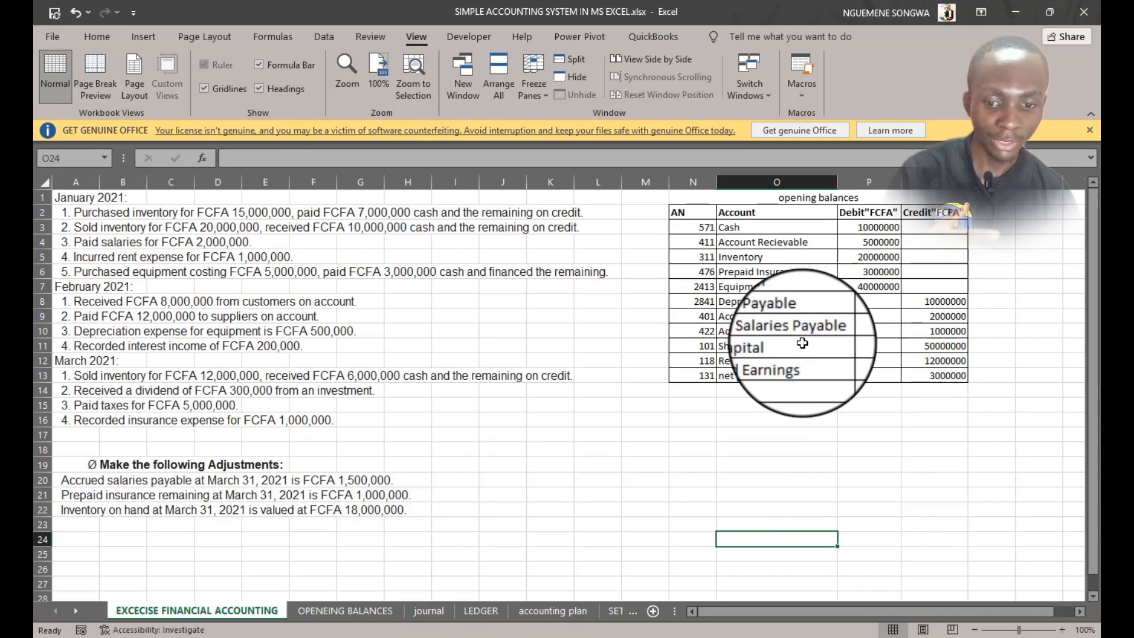
left_click(389, 617)
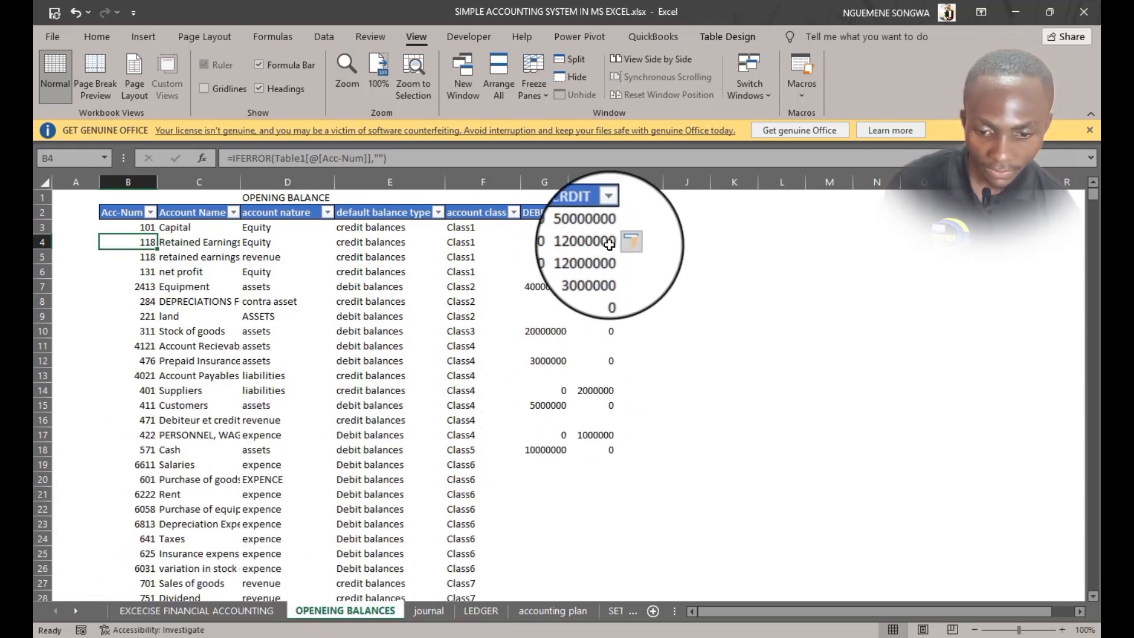
left_click(261, 608)
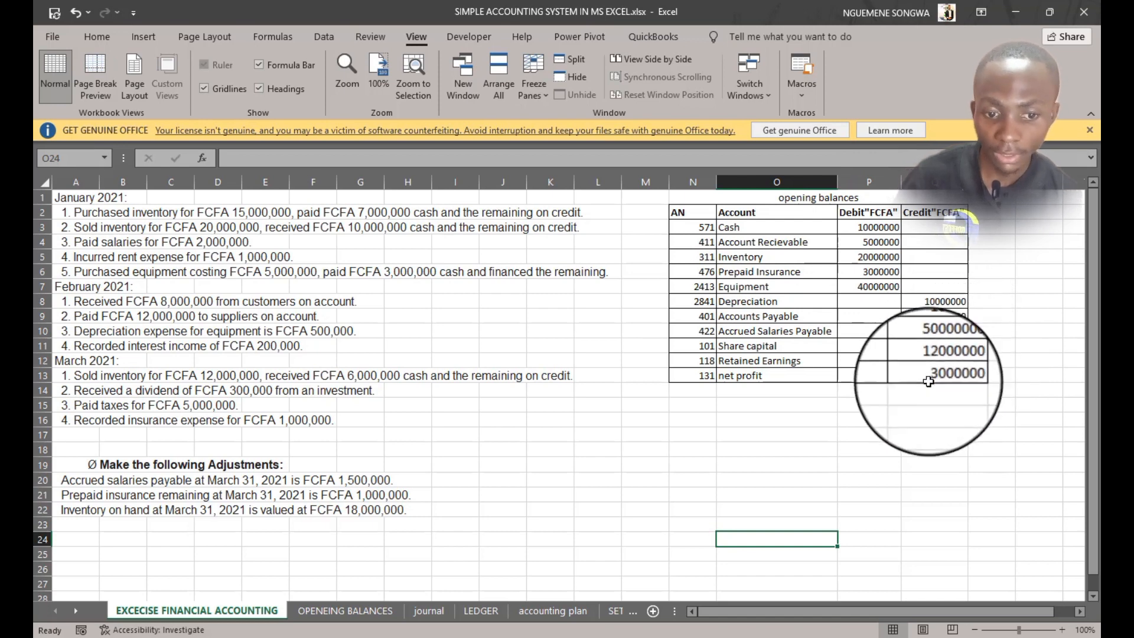
Remove the existing shaded T-account in E5:H14 on the LEDGER sheet
left_click(494, 613)
left_click_drag(245, 254, 422, 391)
left_click(97, 37)
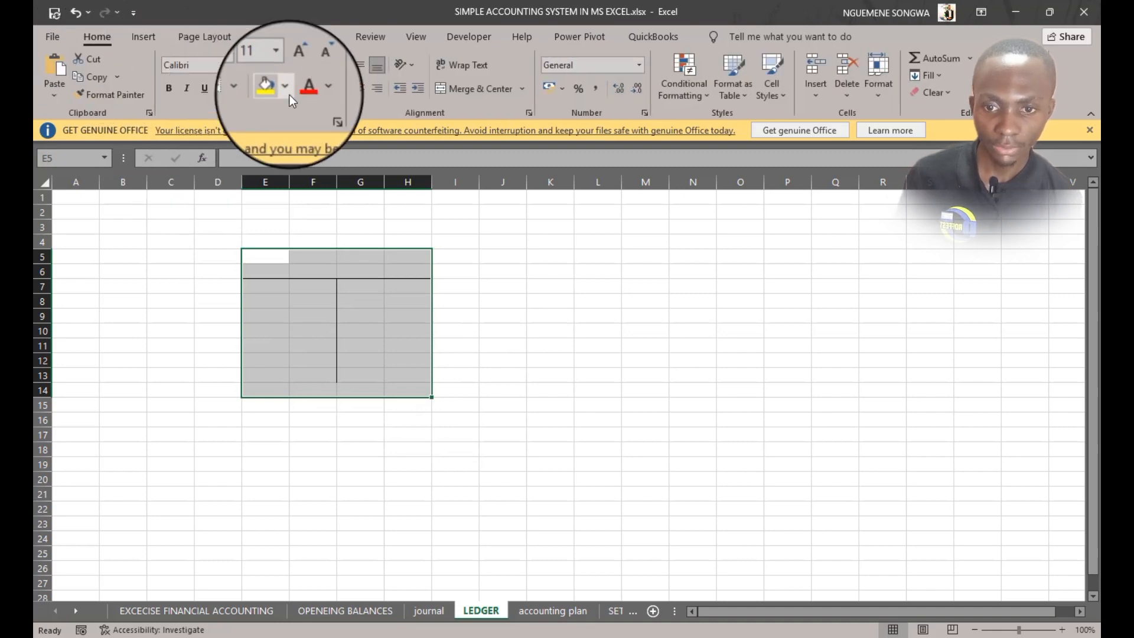
left_click(253, 92)
left_click(254, 219)
left_click(608, 435)
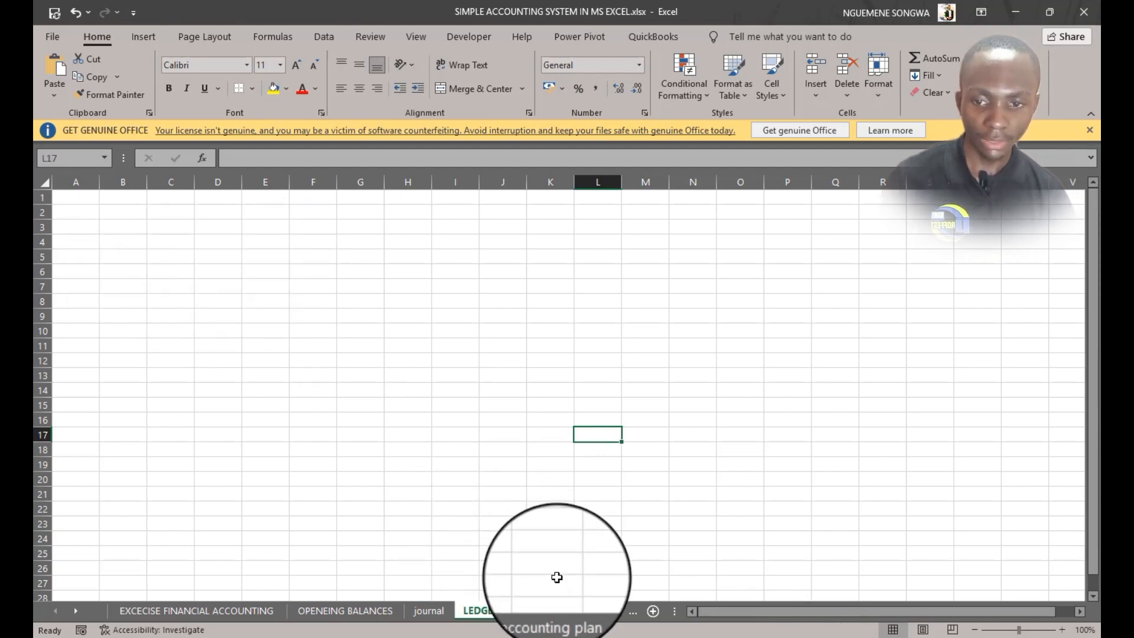
Enter ledger headers ACCOUNT NUMBER, ACC NAME, DEBIT, CREDIT and BALANCE across row 2 starting at C2
left_click(166, 210)
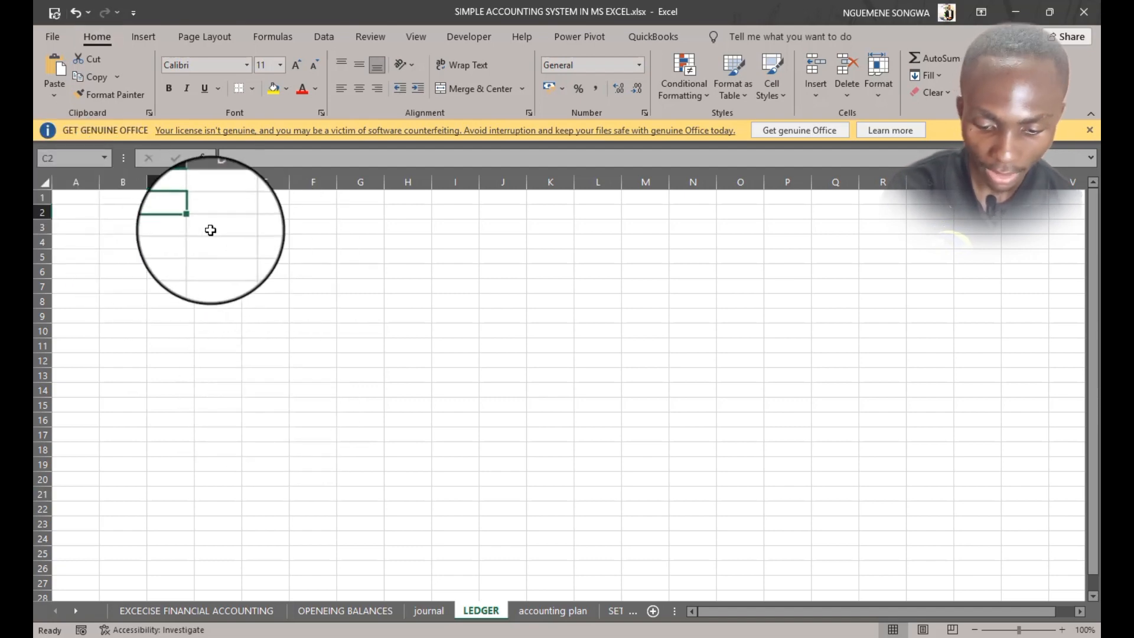
type("AC")
key("BackSpace")
key("BackSpace")
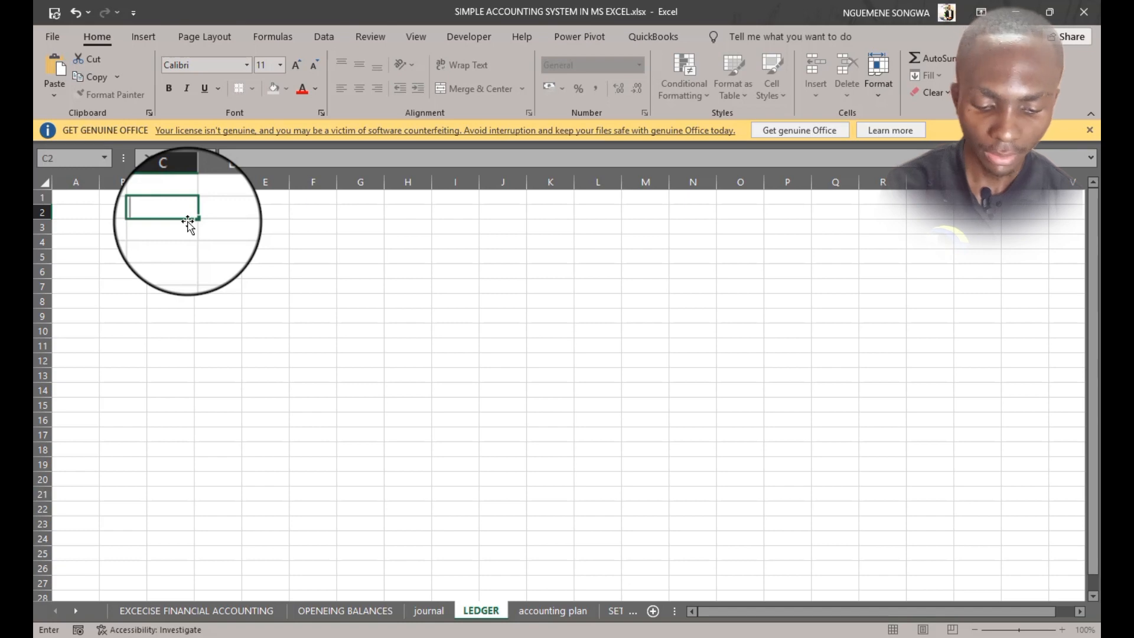
type("ACCOUN")
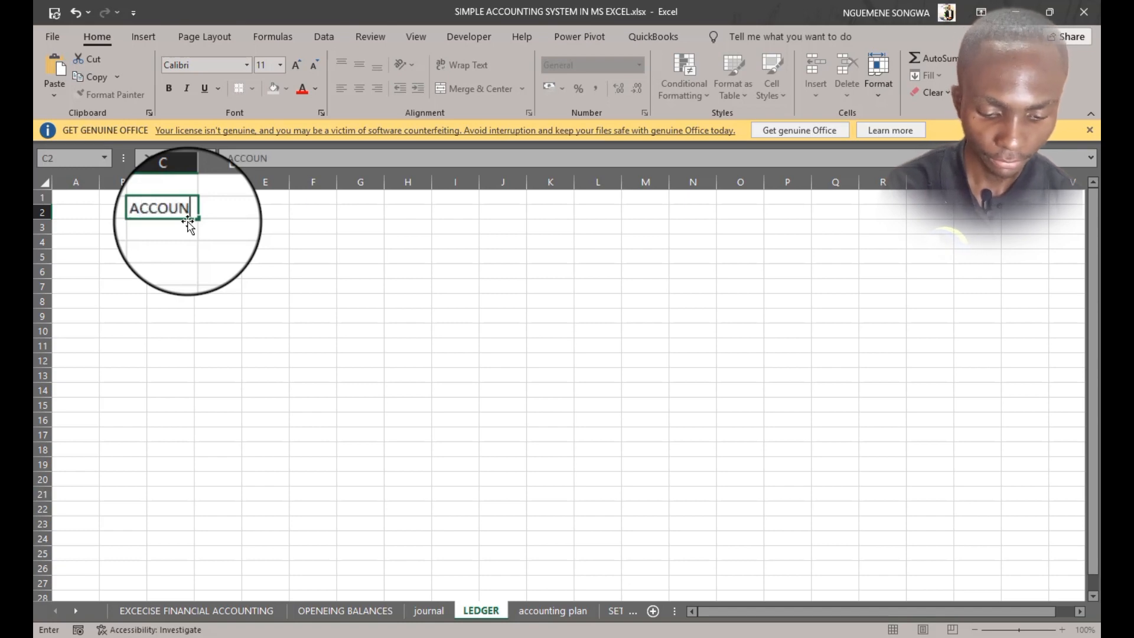
type("T NUMBER")
key("Tab")
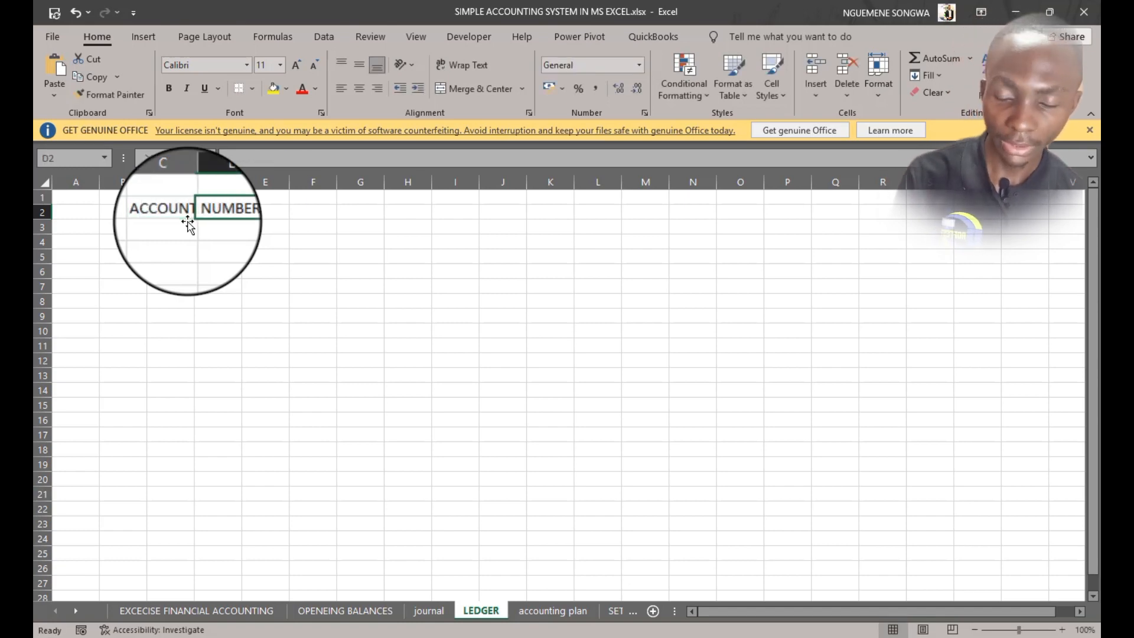
type("ACC NAME")
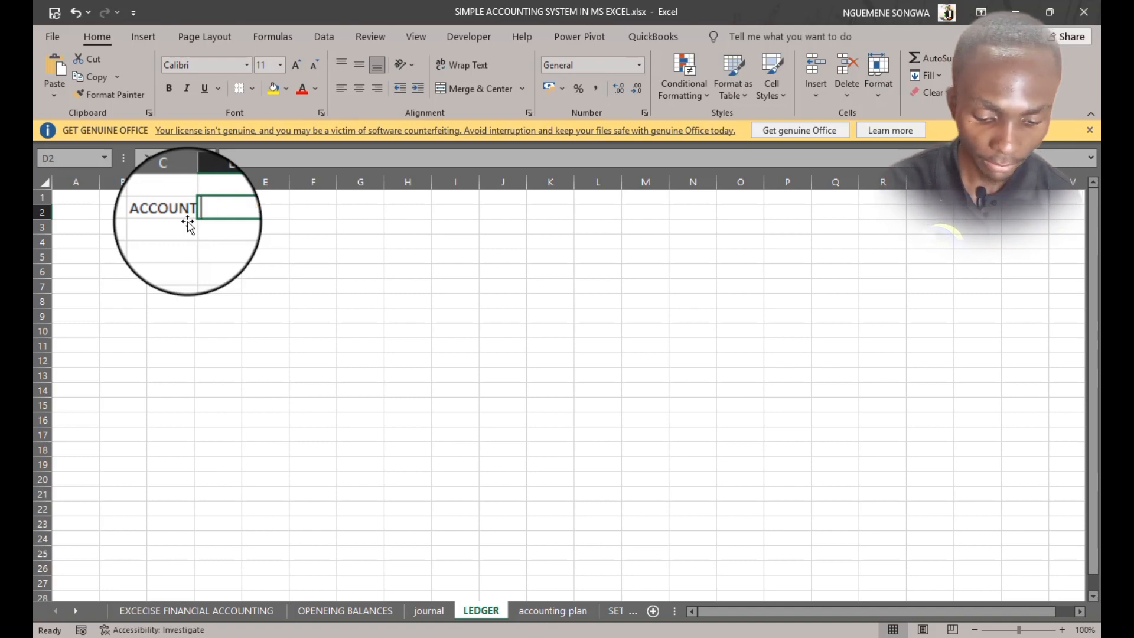
key("Tab")
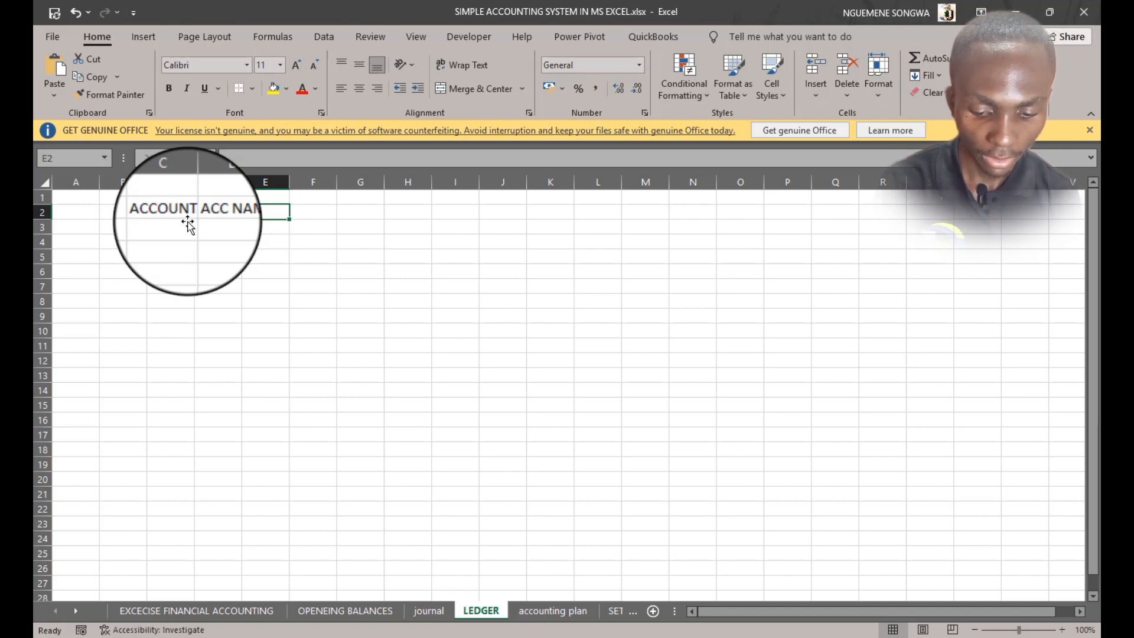
type("DEBIT")
key("Tab")
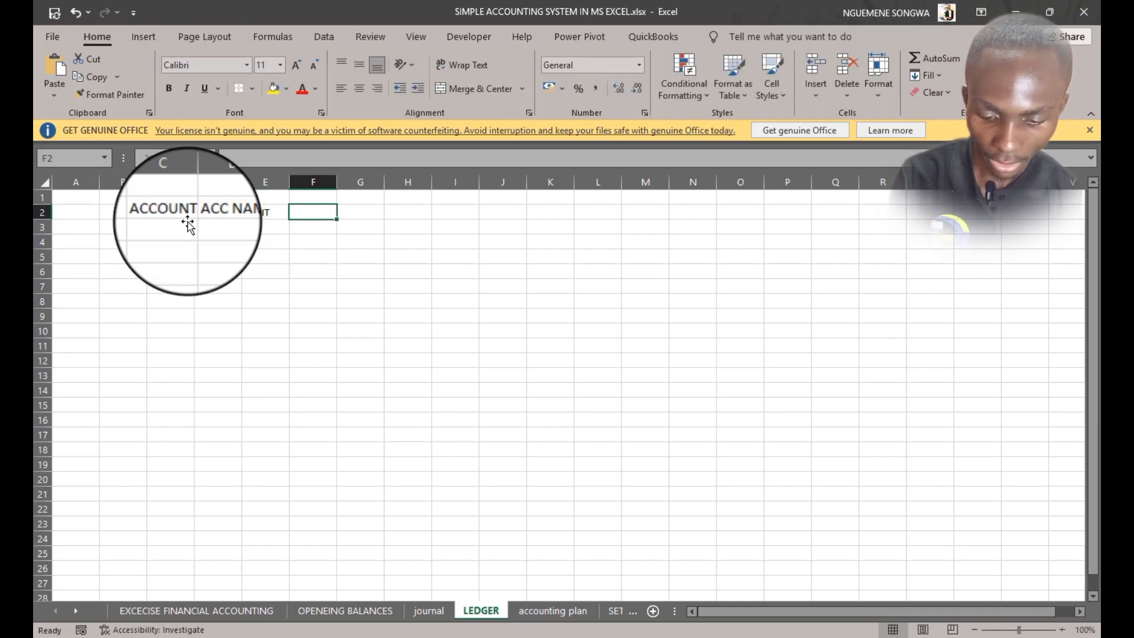
type("CREDIT")
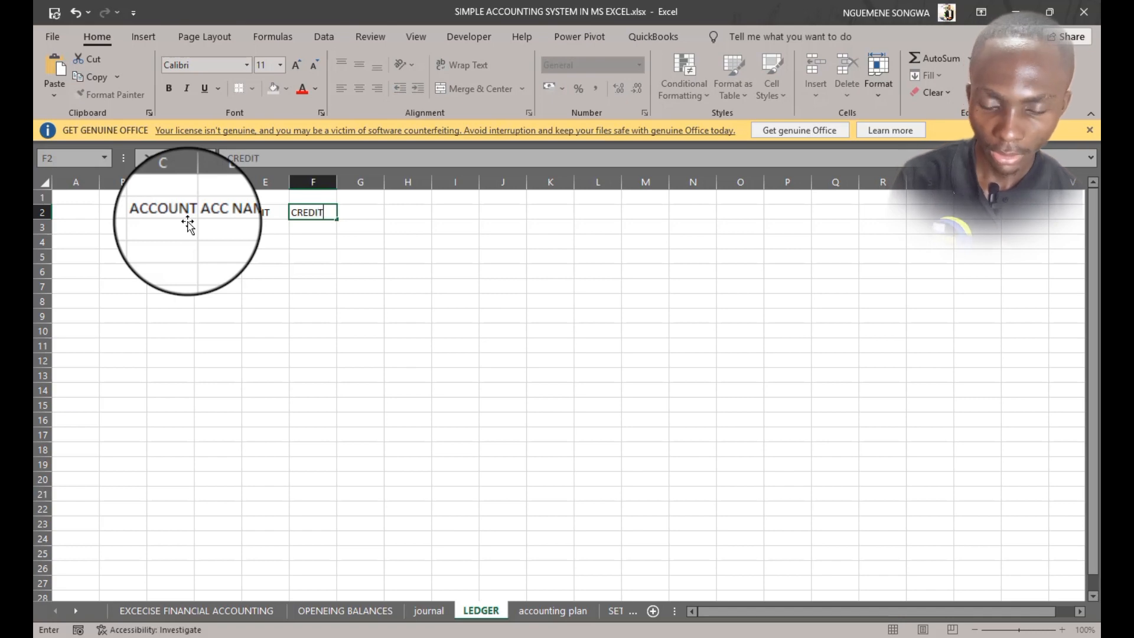
key("Tab")
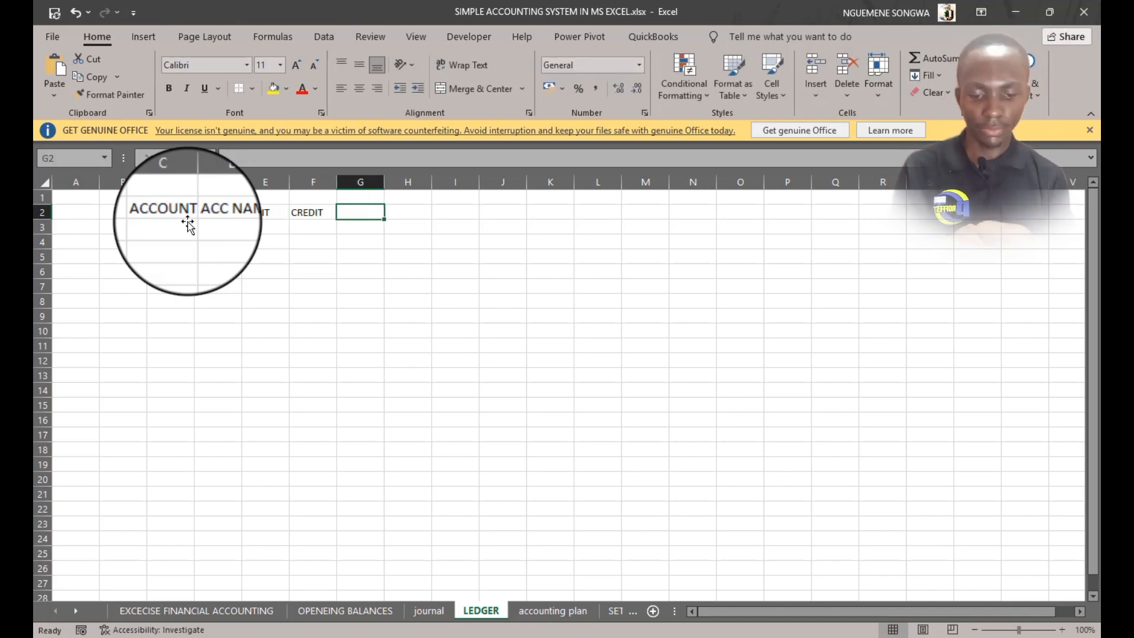
type("BALANCE")
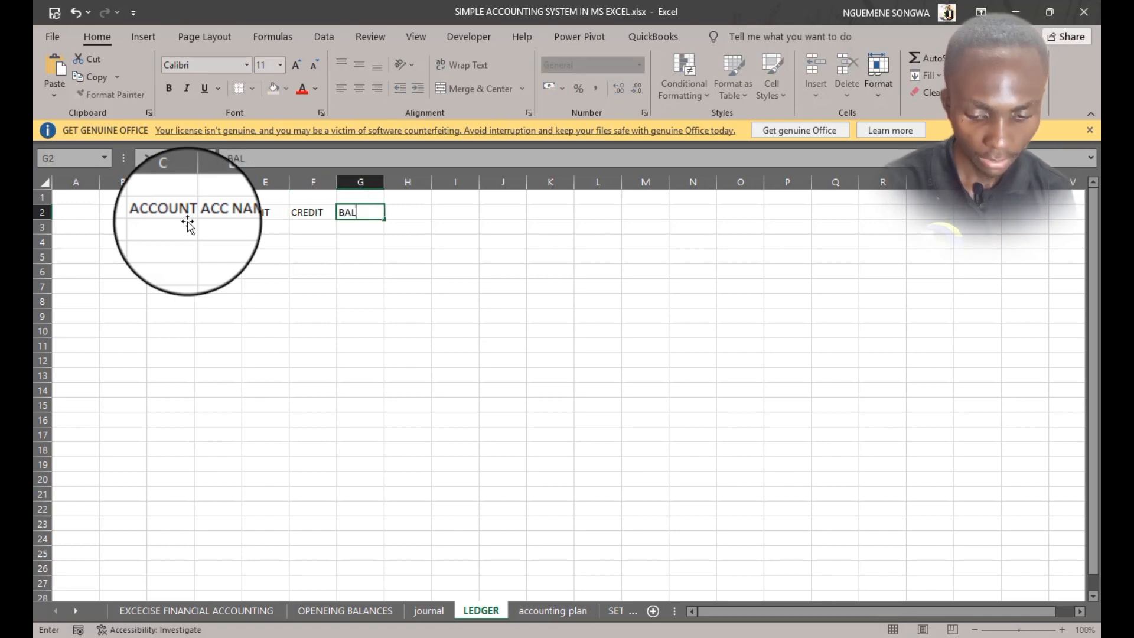
key("Tab")
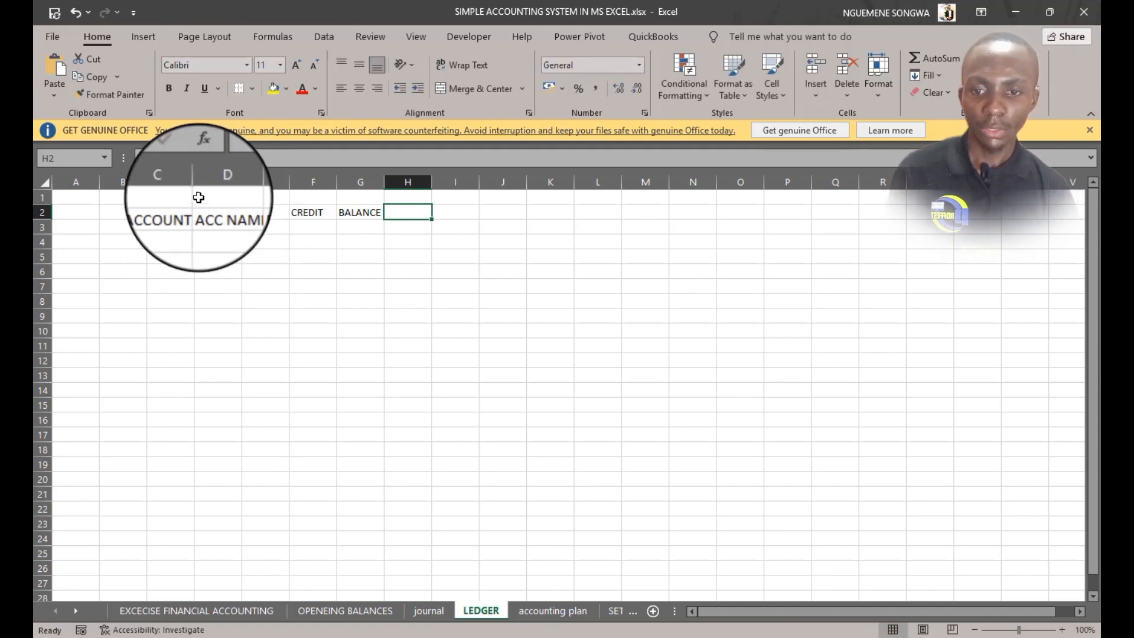
Autofit the ACCOUNT NUMBER column width and open the accounting plan sheet
double_click(194, 183)
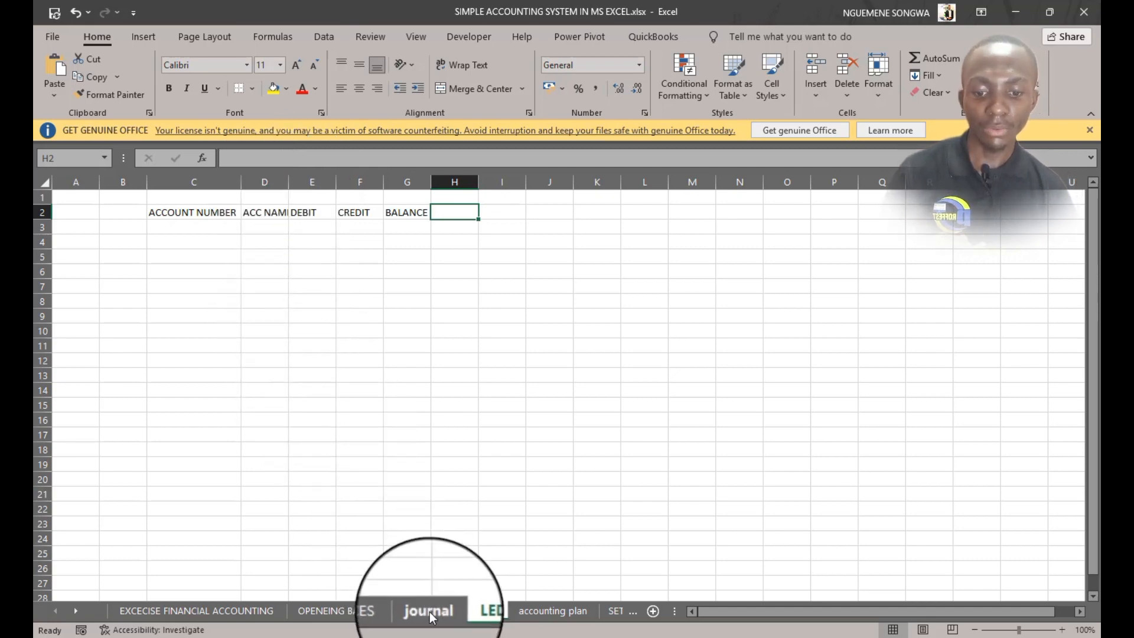
left_click(548, 605)
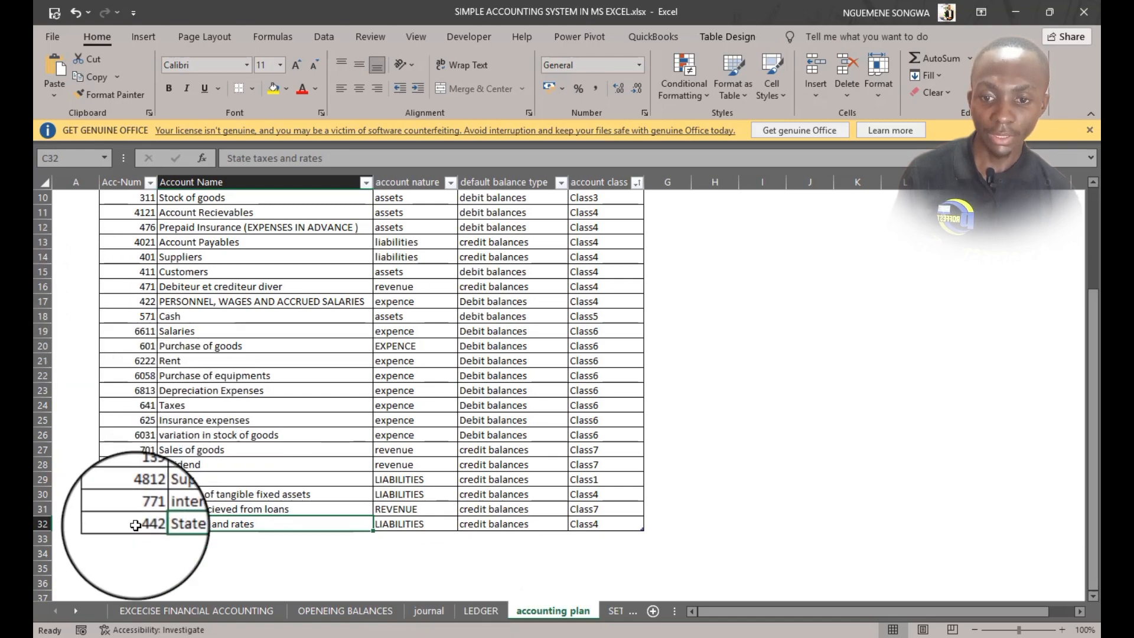
Format the LEDGER headers and rows C2:G1500 as a table with headers
left_click_drag(130, 524, 153, 231)
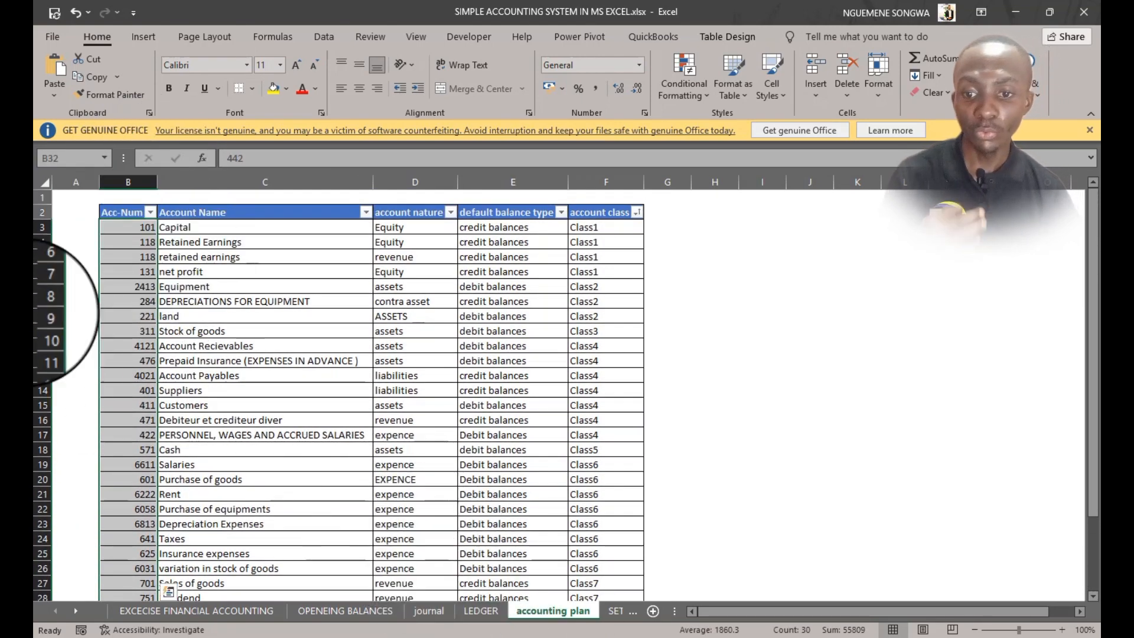
left_click(482, 611)
left_click(209, 225)
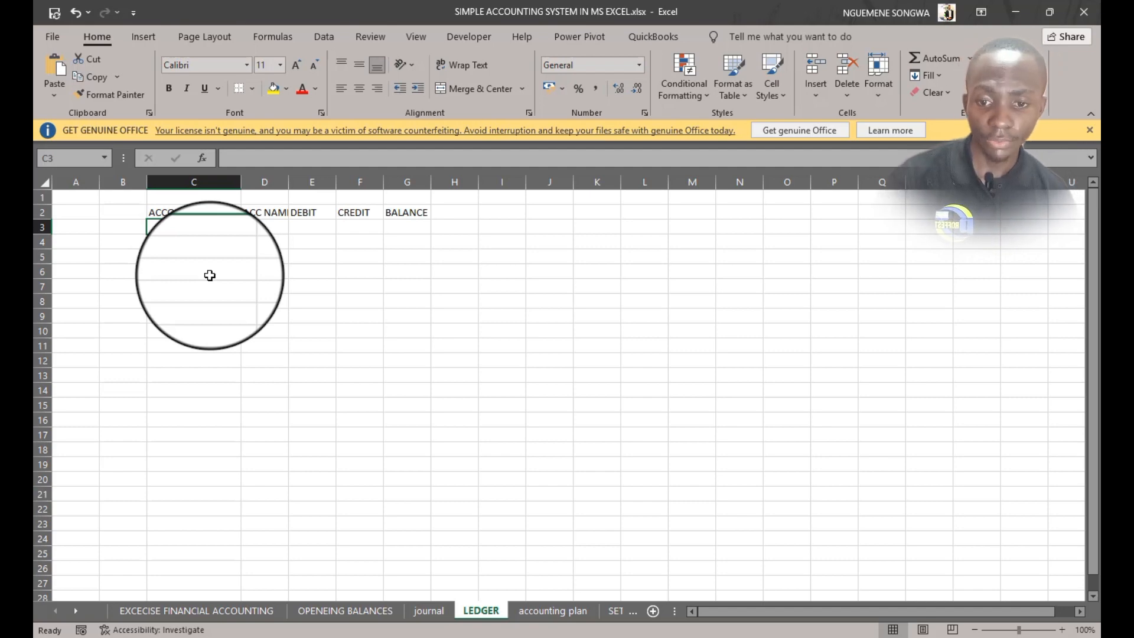
left_click(324, 612)
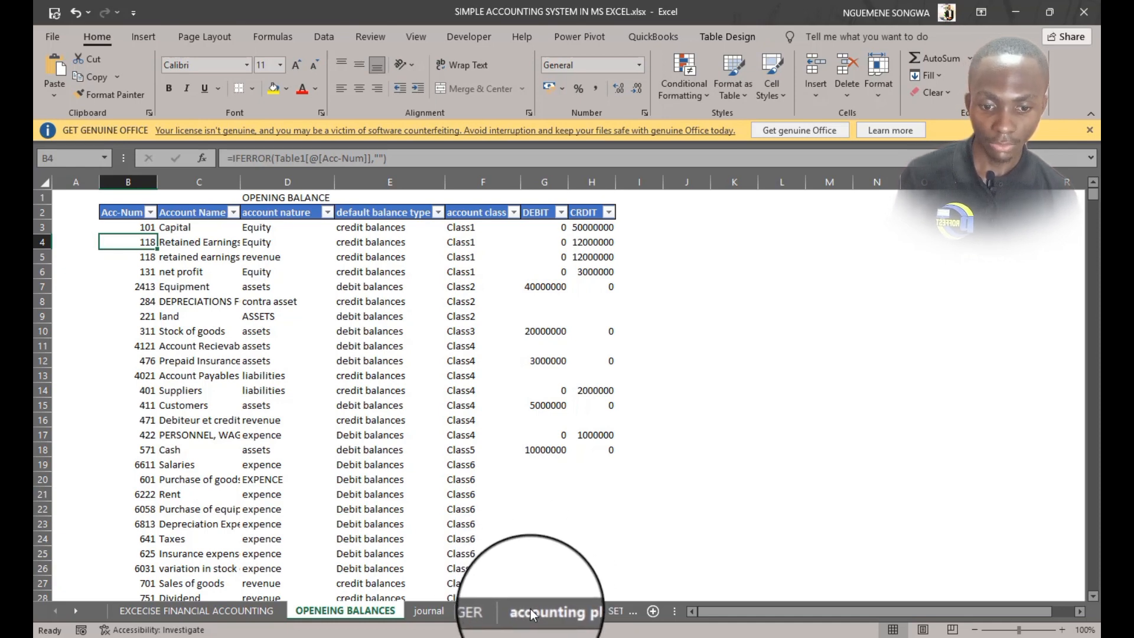
left_click(465, 611)
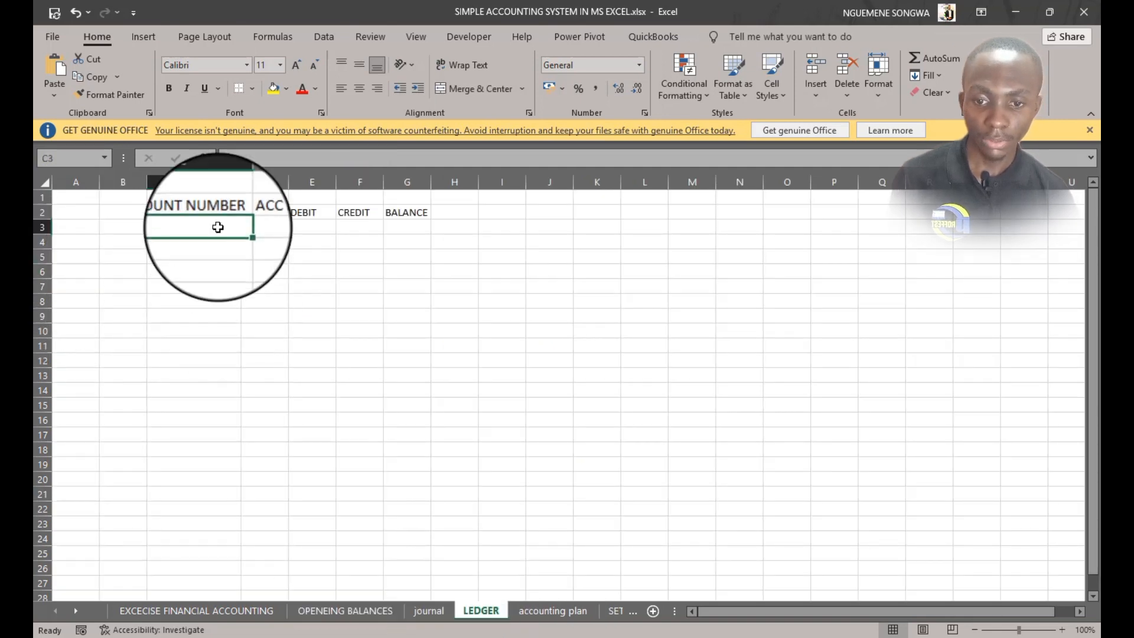
left_click_drag(184, 217, 415, 315)
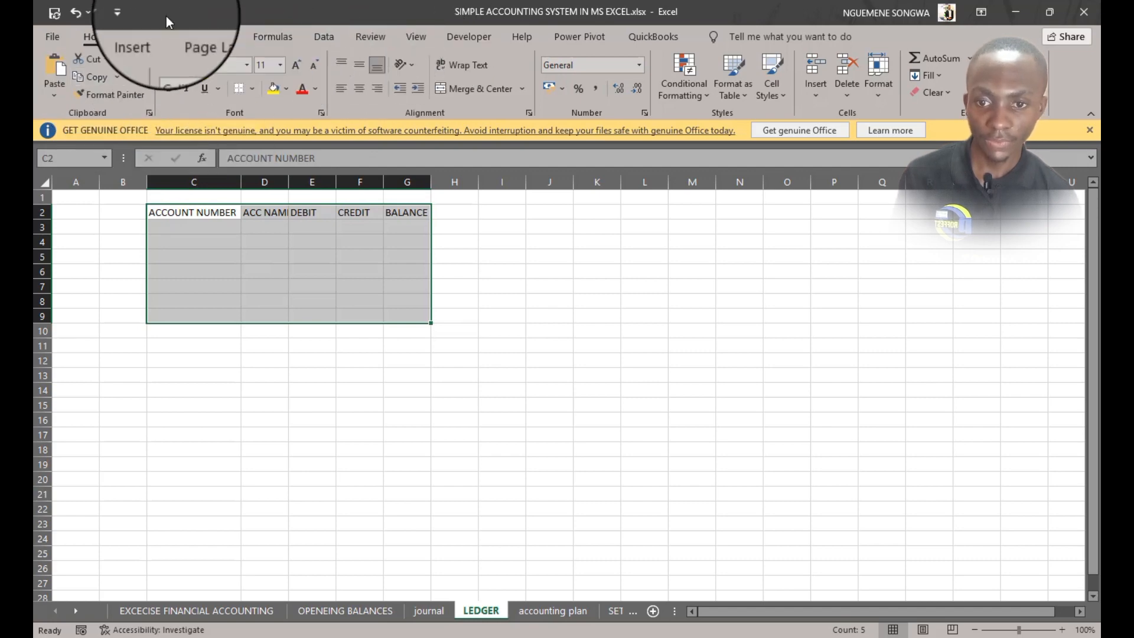
left_click(151, 36)
left_click(163, 74)
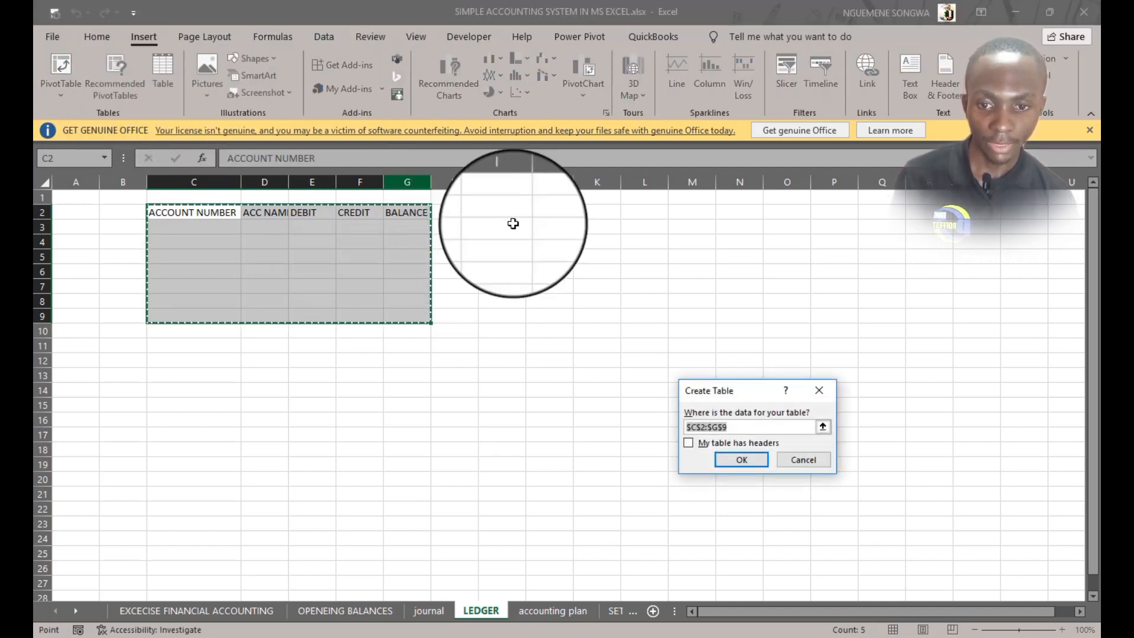
left_click(702, 445)
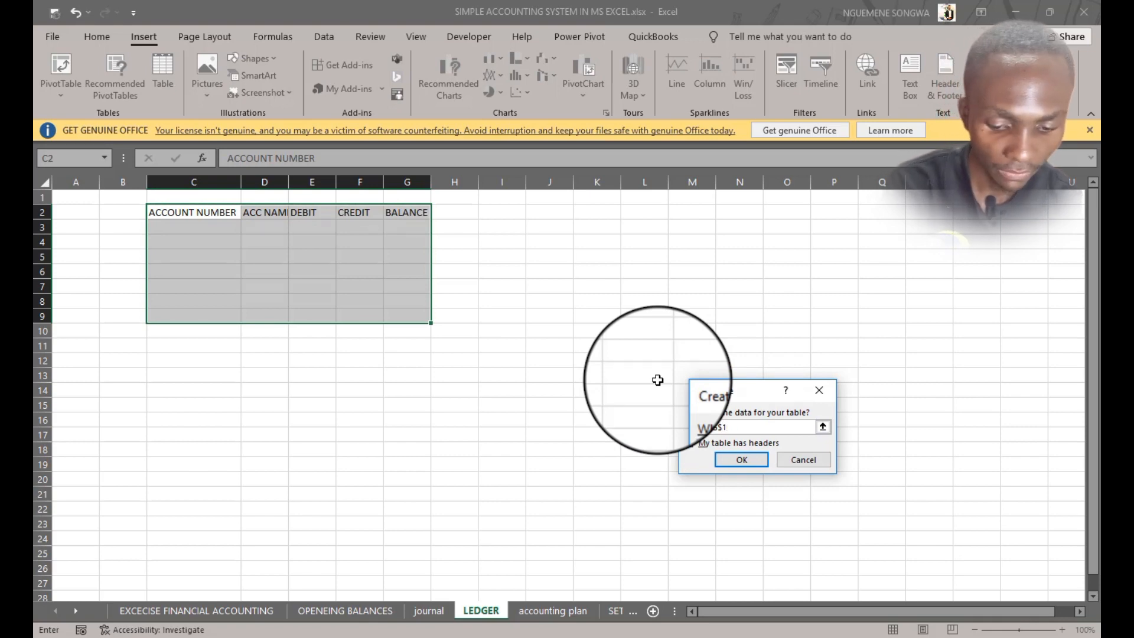
type("500")
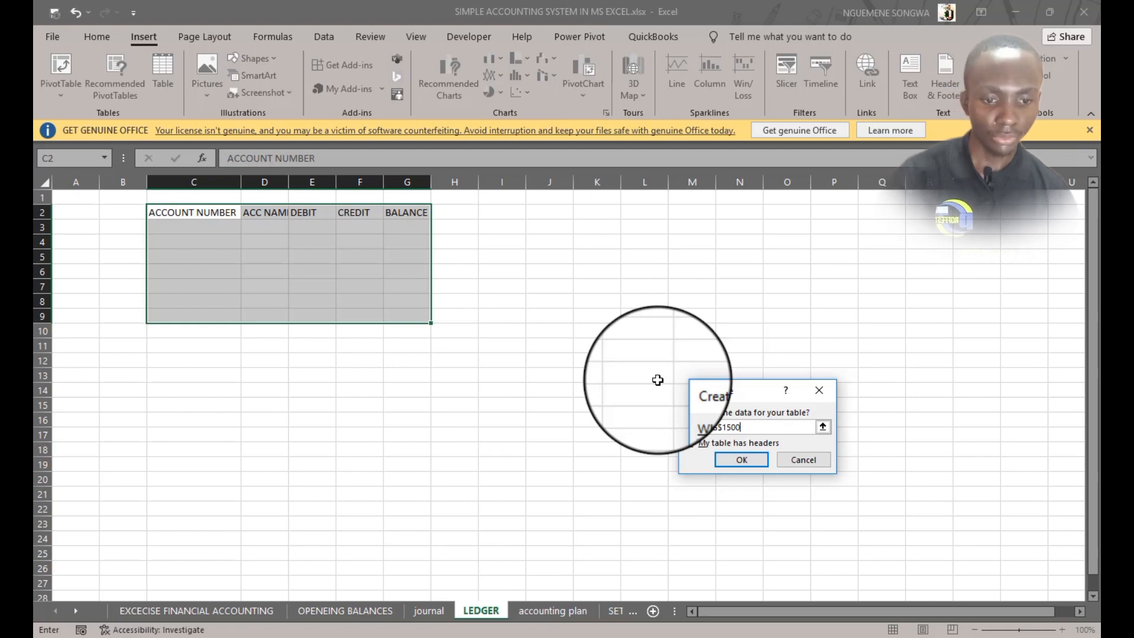
left_click(734, 461)
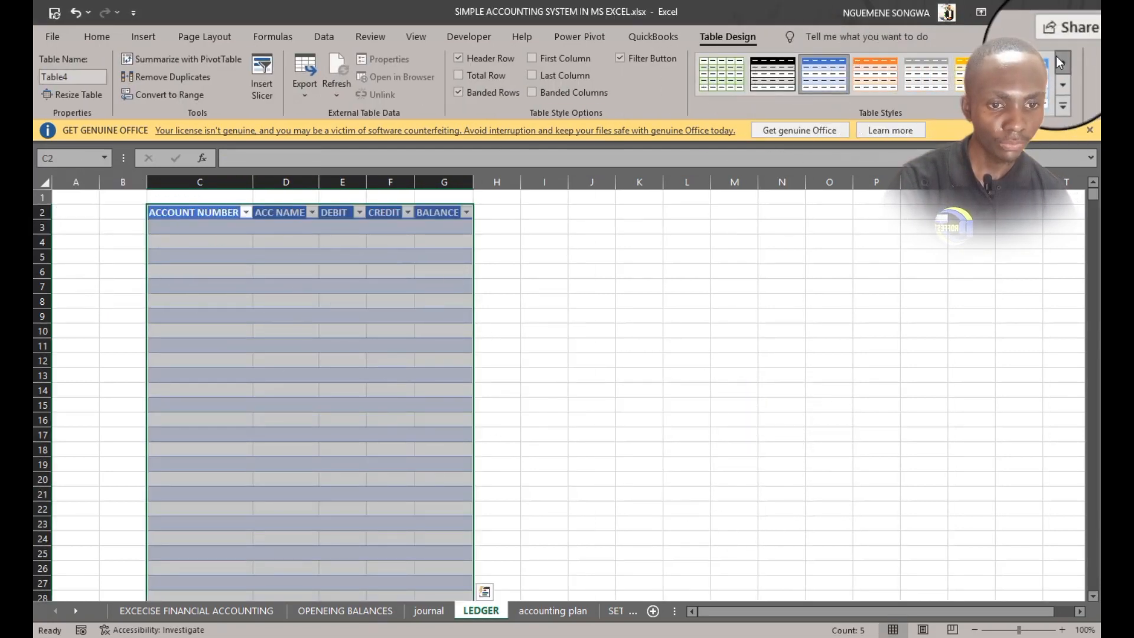
Apply a plain table style and fill the ledger table's header row with blue
left_click(1061, 62)
left_click(720, 75)
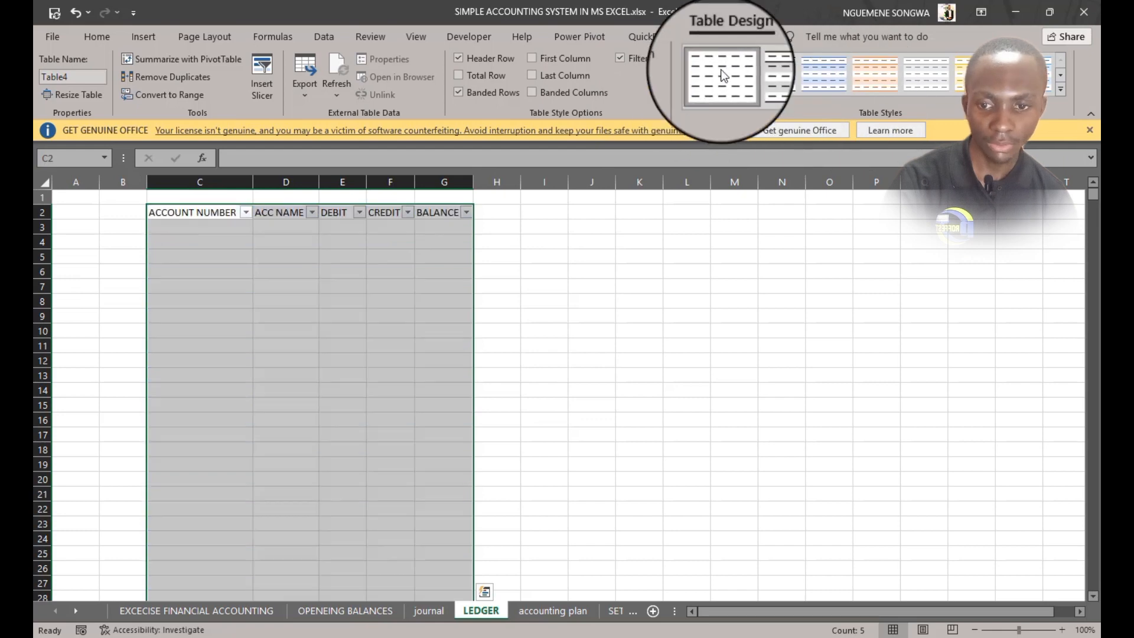
left_click(195, 213)
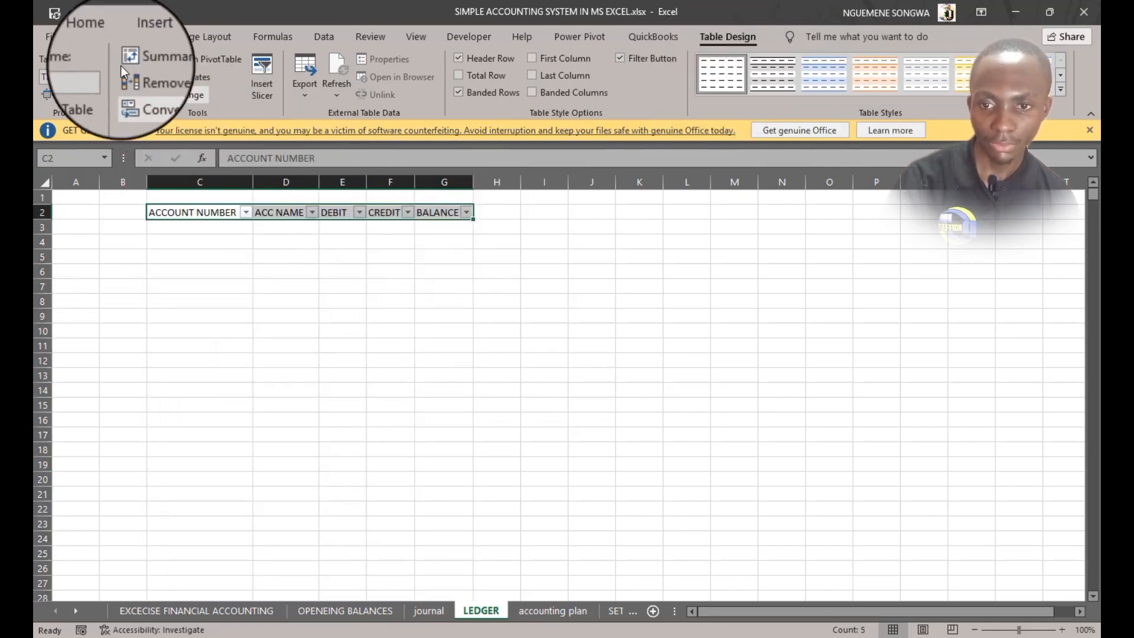
left_click(97, 36)
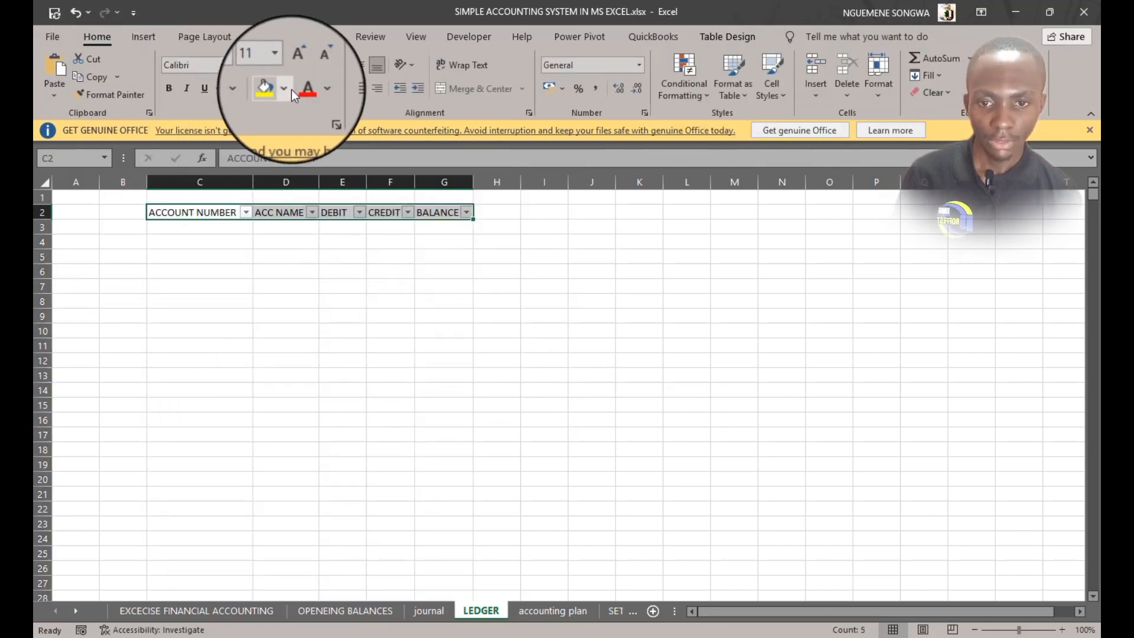
left_click(285, 89)
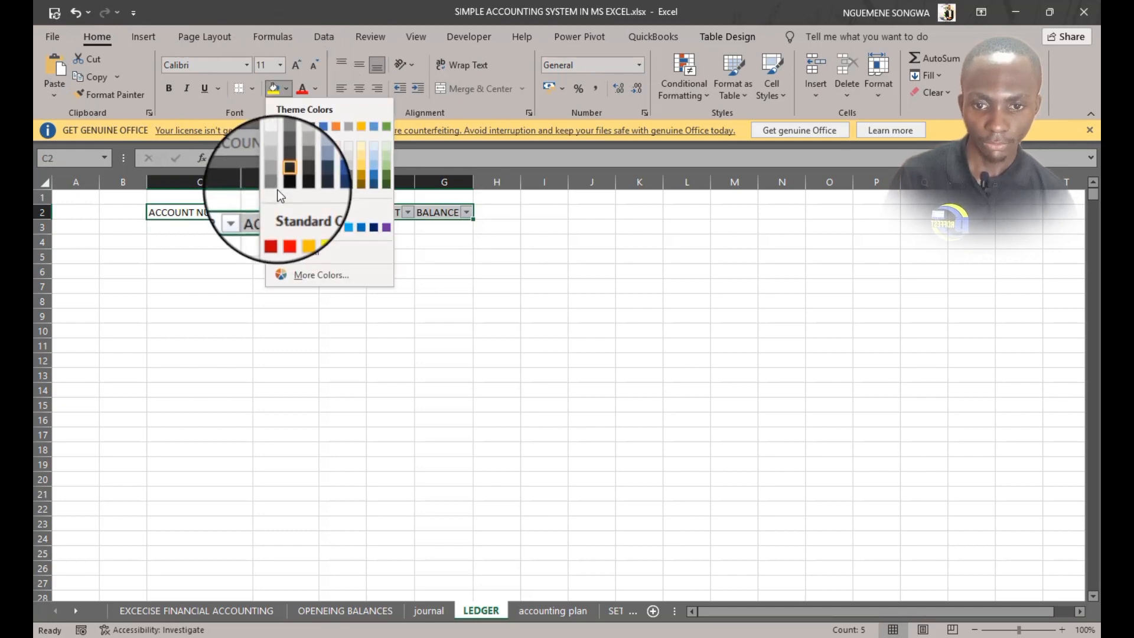
left_click(325, 129)
left_click(390, 360)
left_click(286, 524)
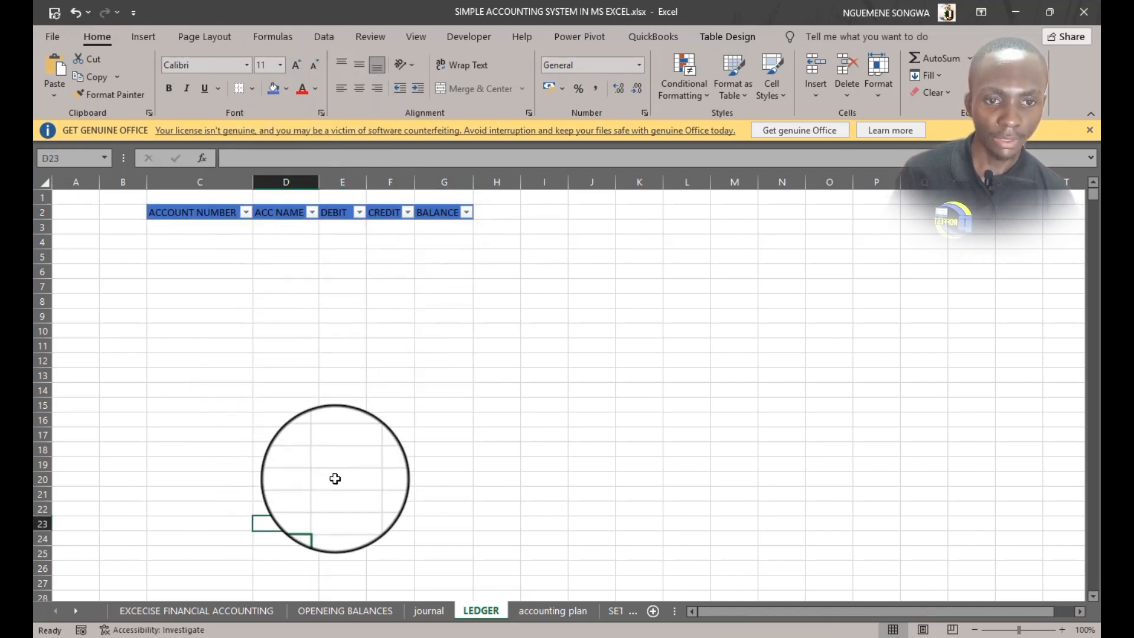
left_click(333, 476)
left_click(261, 423)
left_click_drag(151, 379, 421, 365)
left_click_drag(343, 316, 350, 302)
left_click(389, 286)
left_click(427, 285)
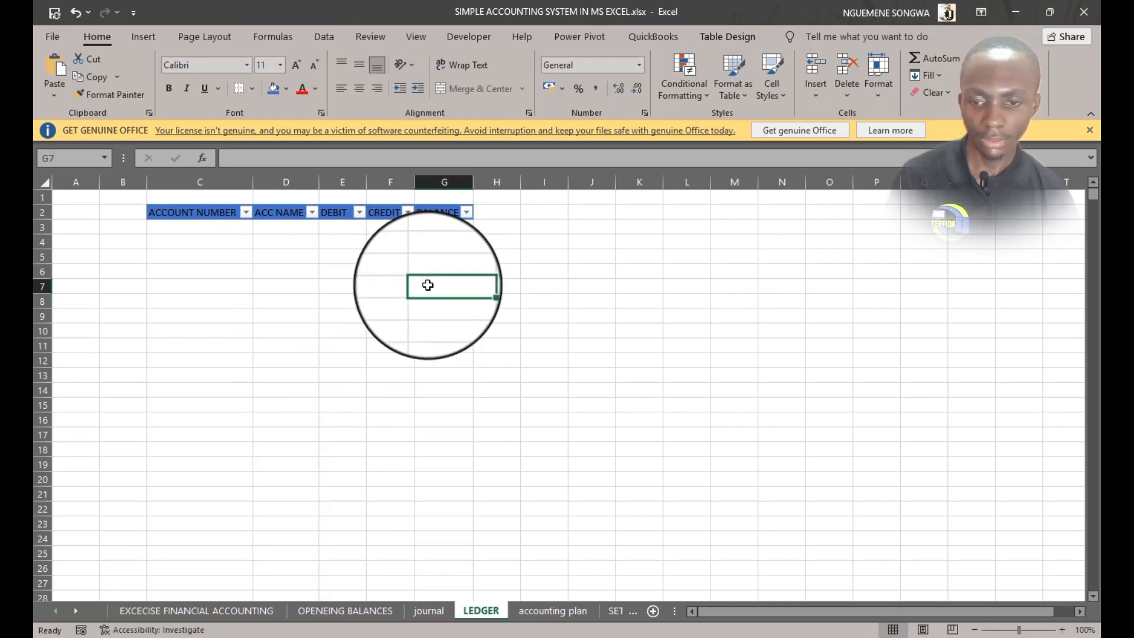
Hide the gridlines on the LEDGER sheet
left_click(416, 36)
left_click(204, 88)
left_click(332, 371)
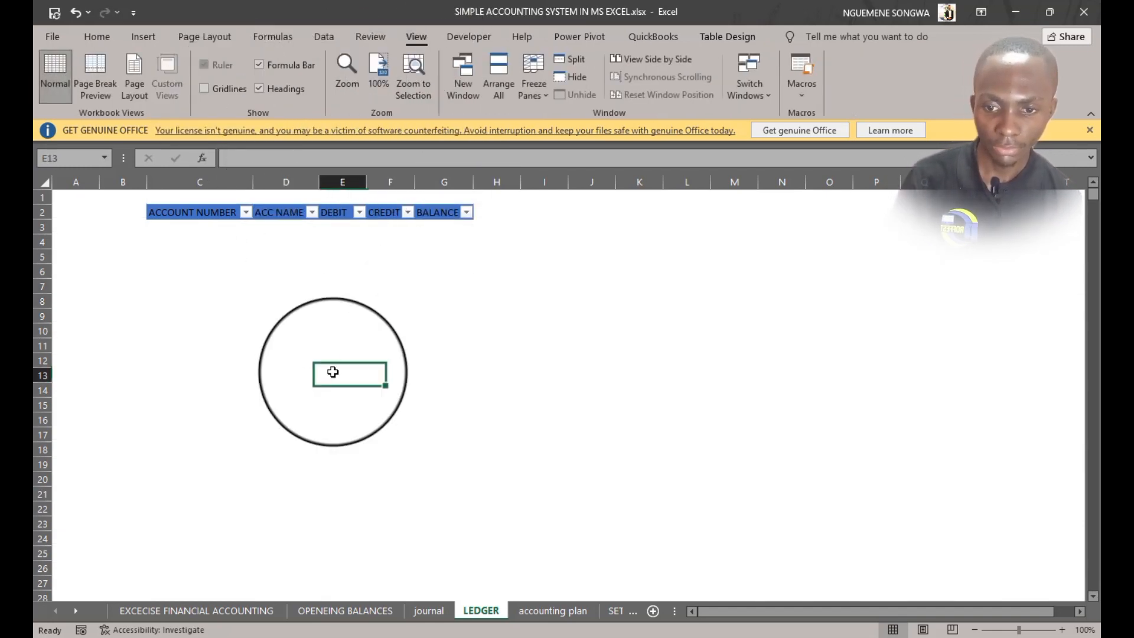
left_click(197, 300)
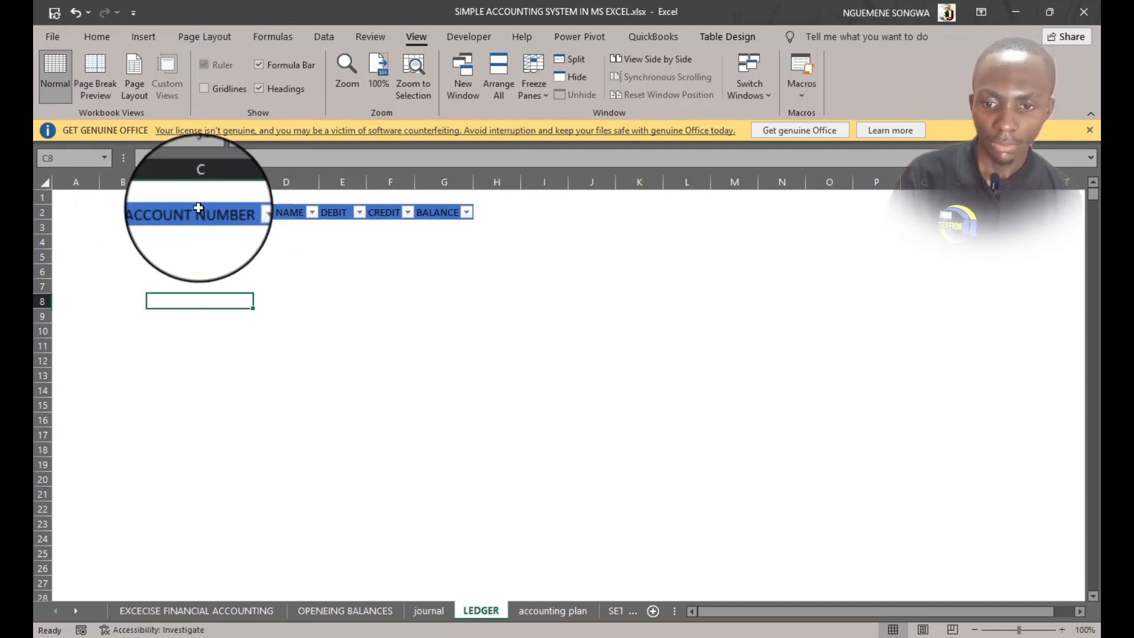
left_click(153, 205)
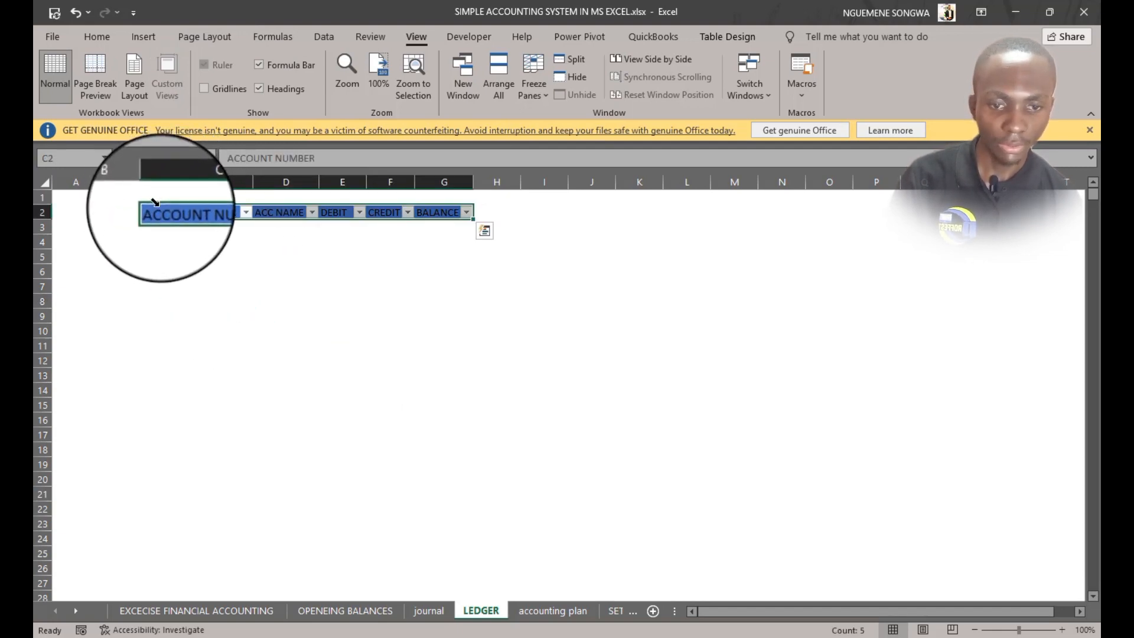
left_click(153, 202)
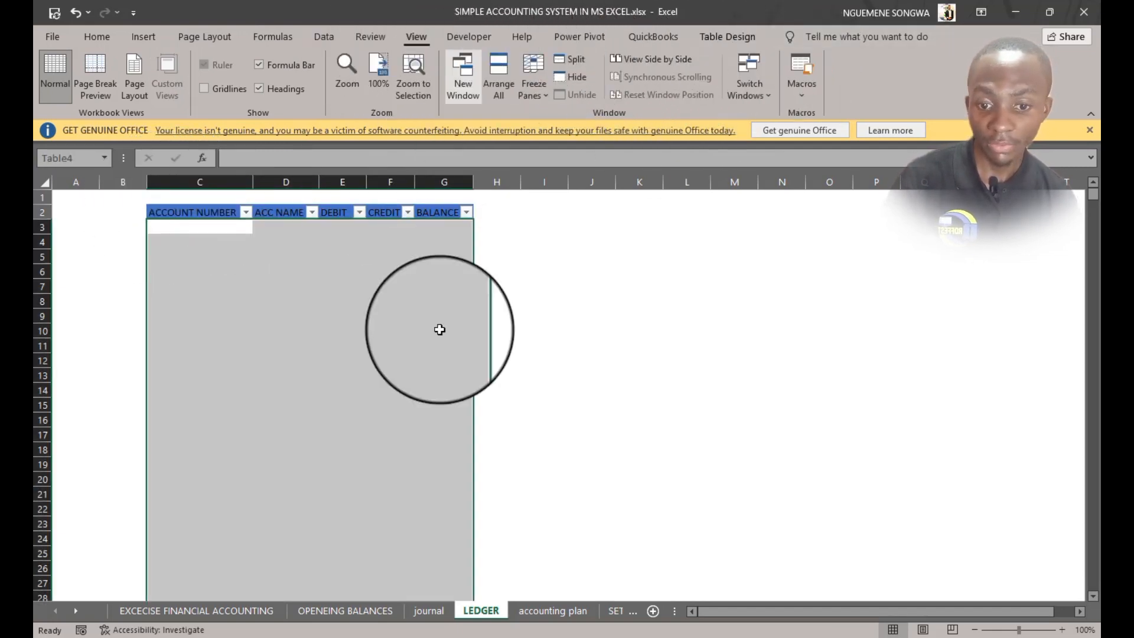
left_click(392, 389)
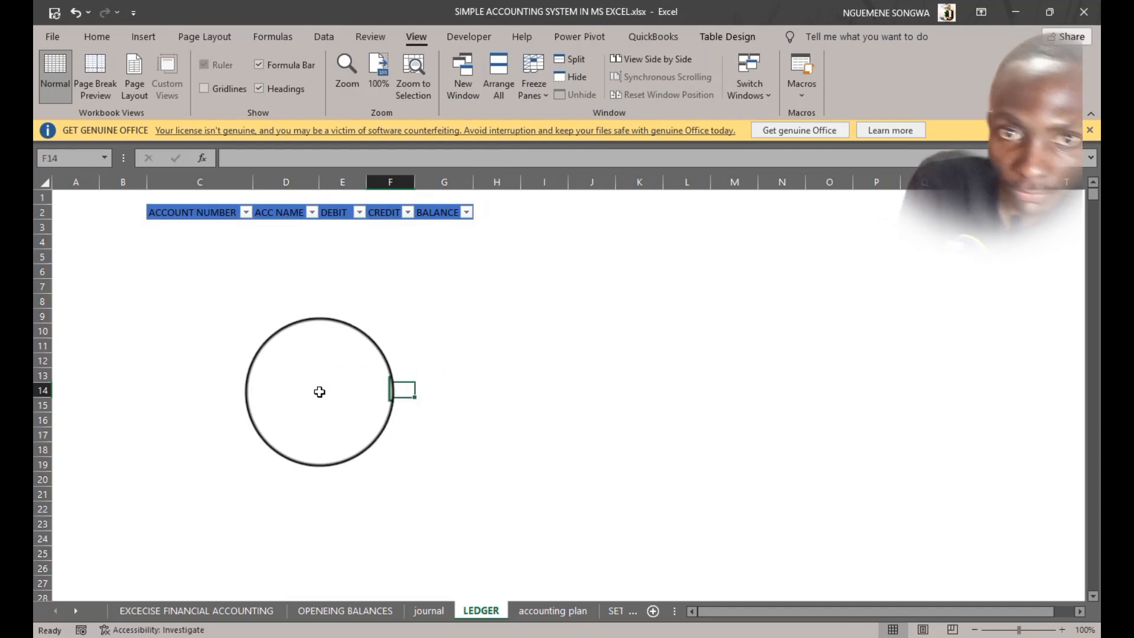
left_click(214, 232)
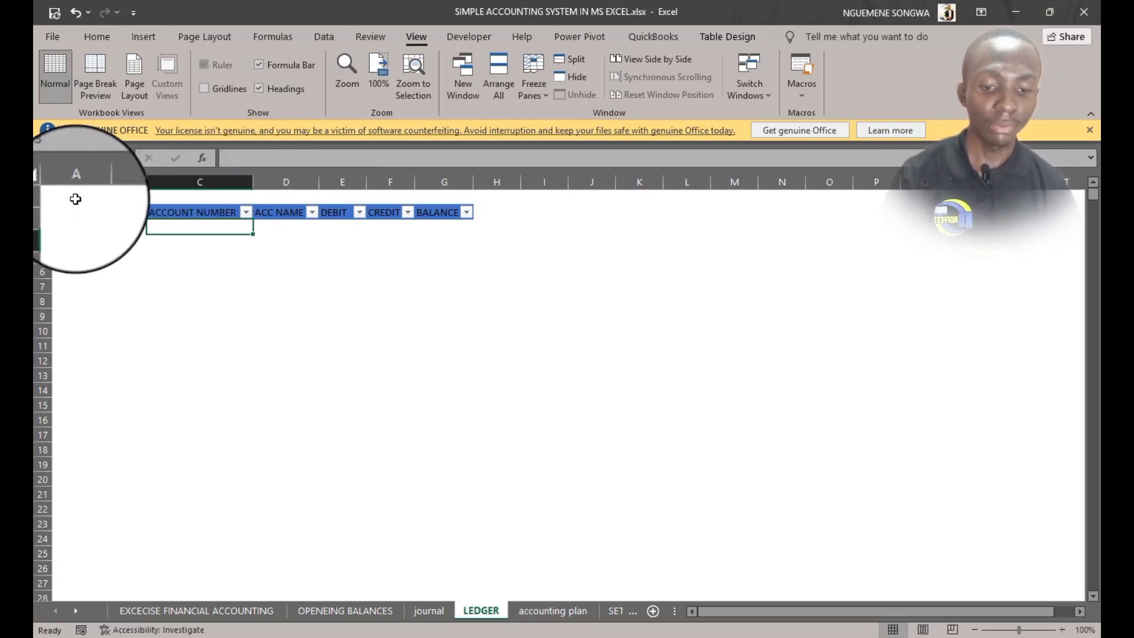
Fill the ACCOUNT NUMBER column with =IFERROR(Table1[@[Acc-Num]],"") linked to the accounting plan
left_click(566, 611)
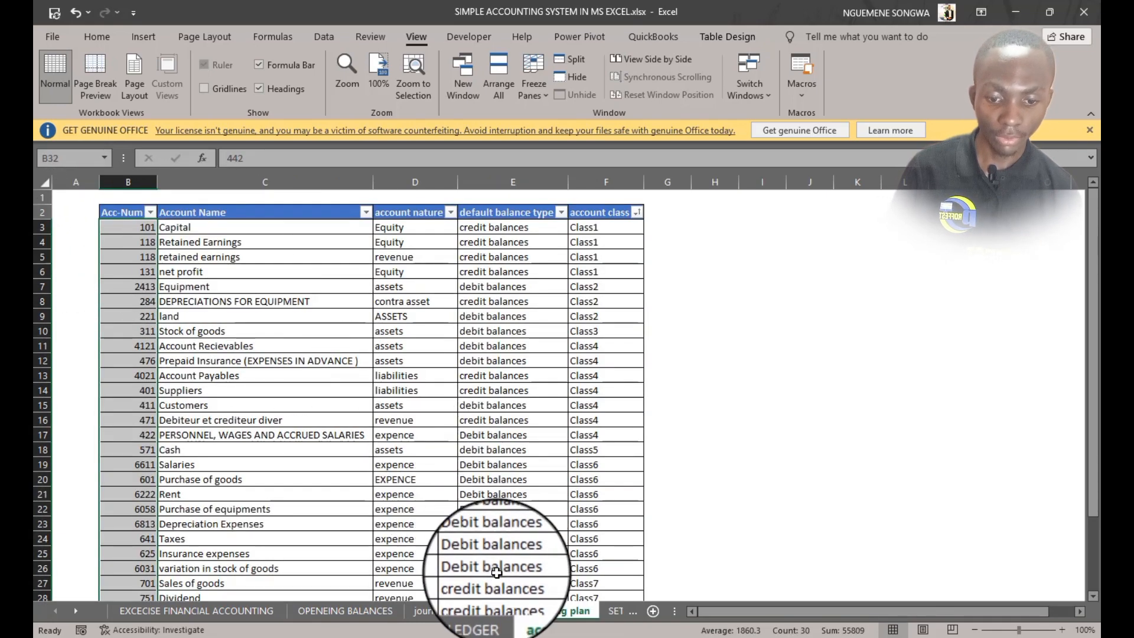
left_click(481, 611)
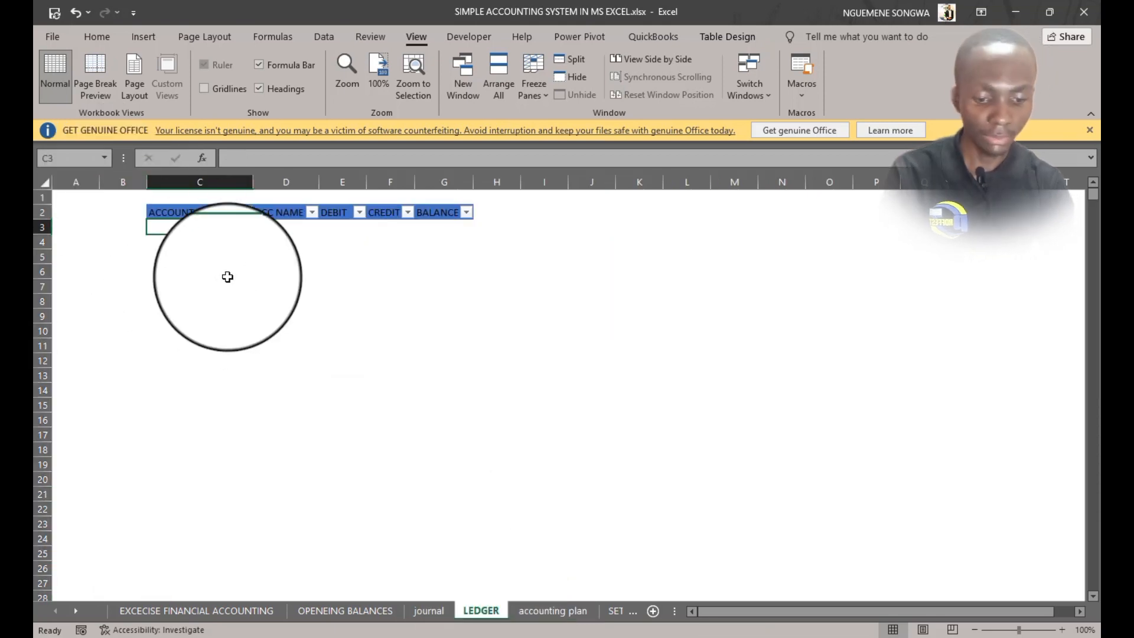
type("=IFERROR(")
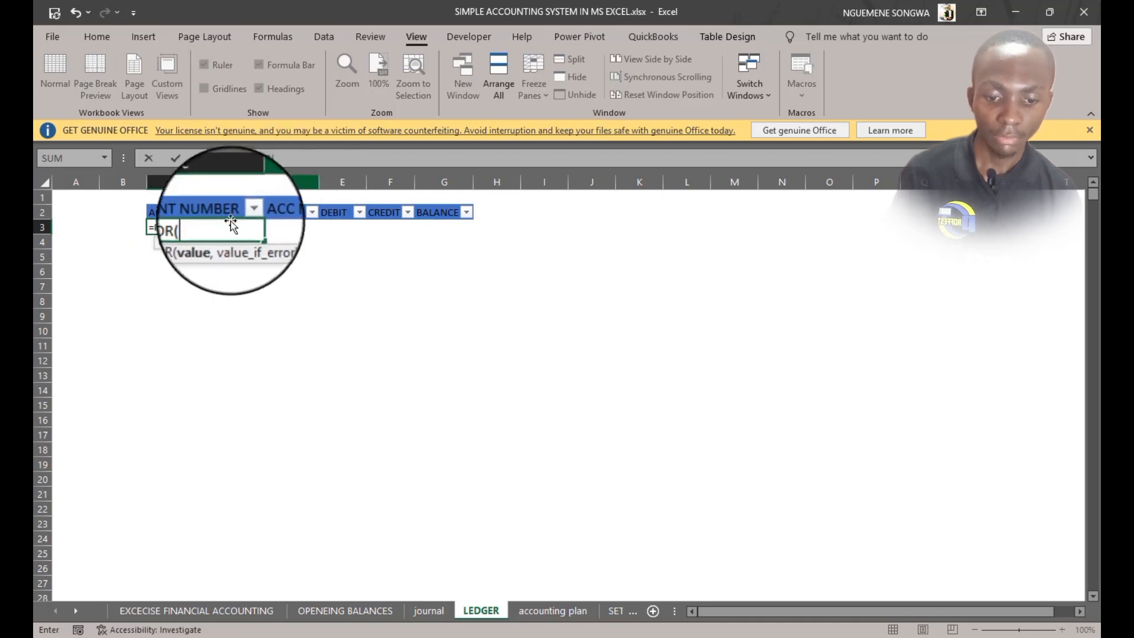
left_click(565, 615)
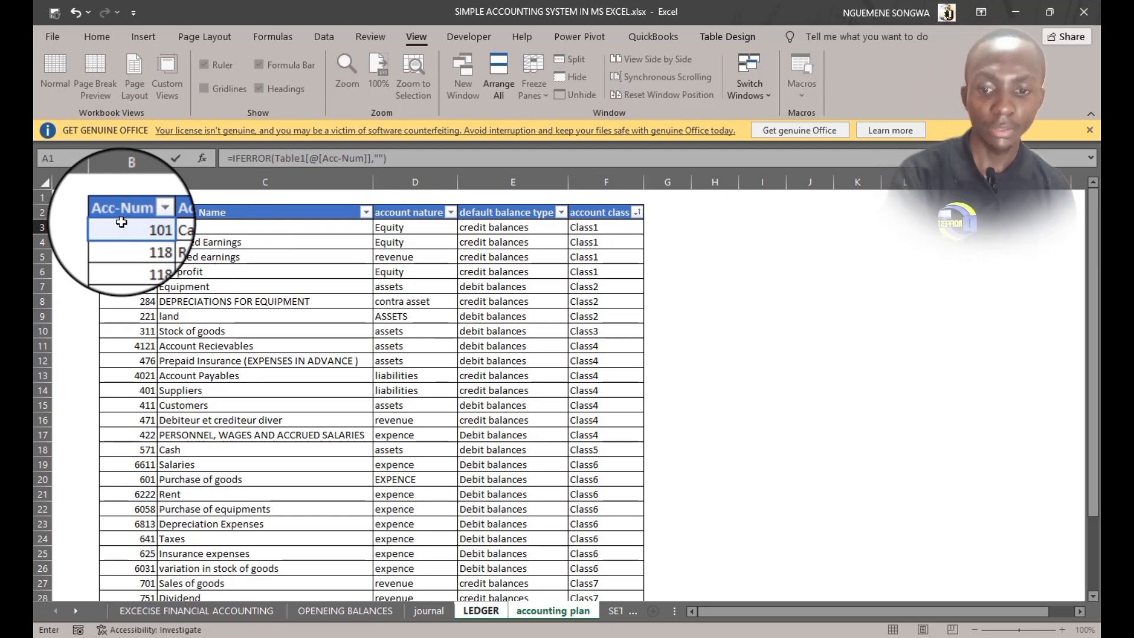
key("ctrl+Page_Up")
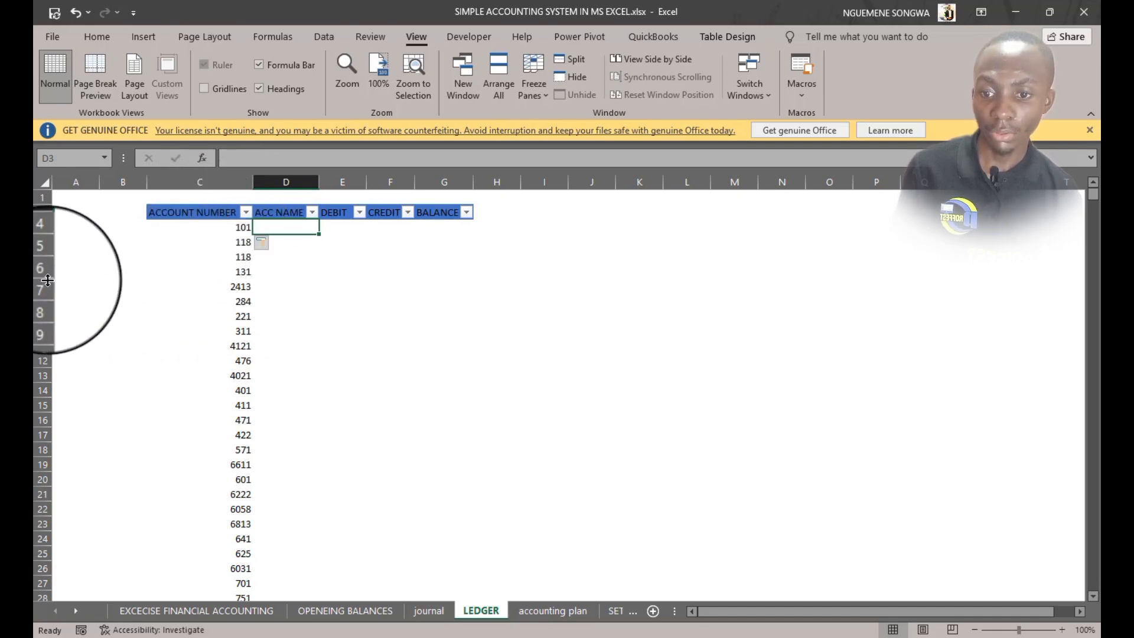
left_click(234, 272)
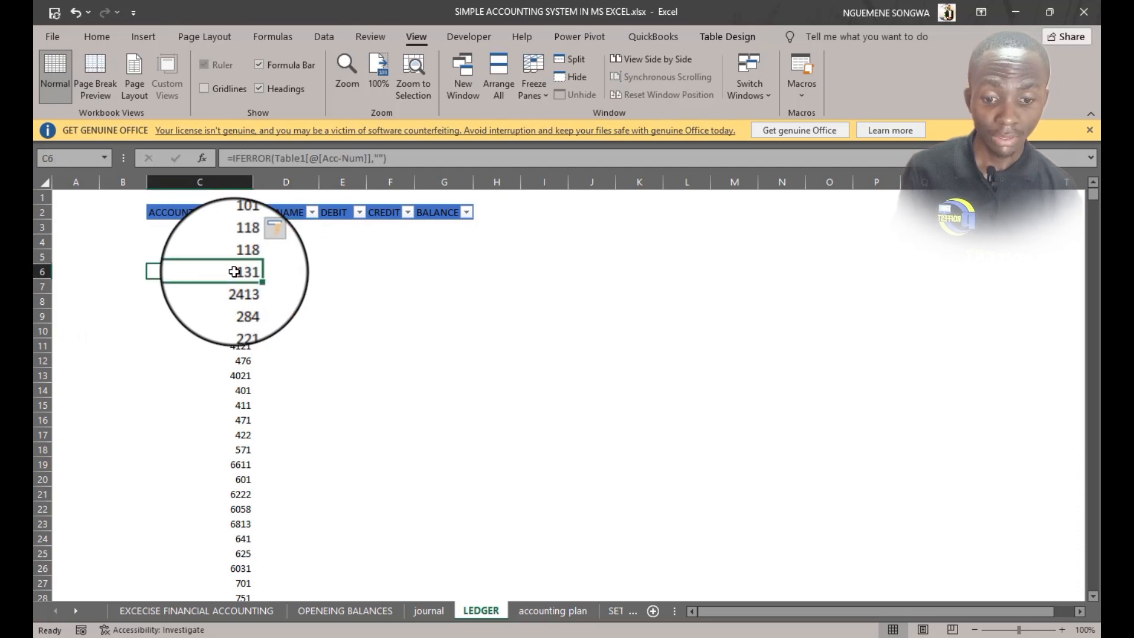
Fill the ACC NAME column with =IFERROR(Table1[@[Account Name]],"") and widen that column
left_click(568, 610)
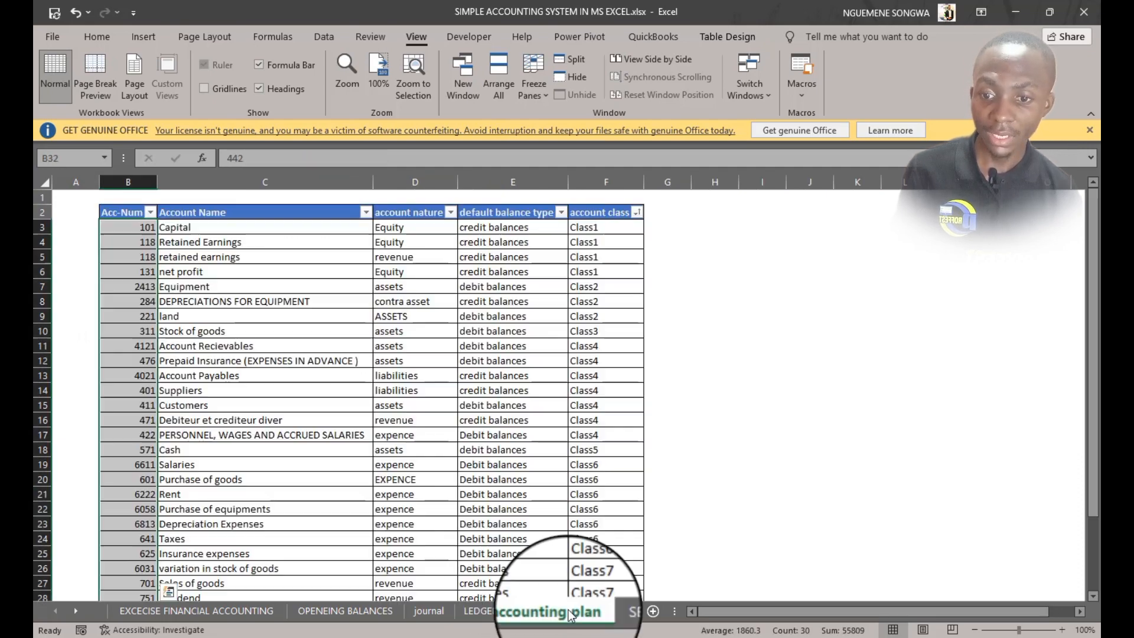
left_click(140, 292)
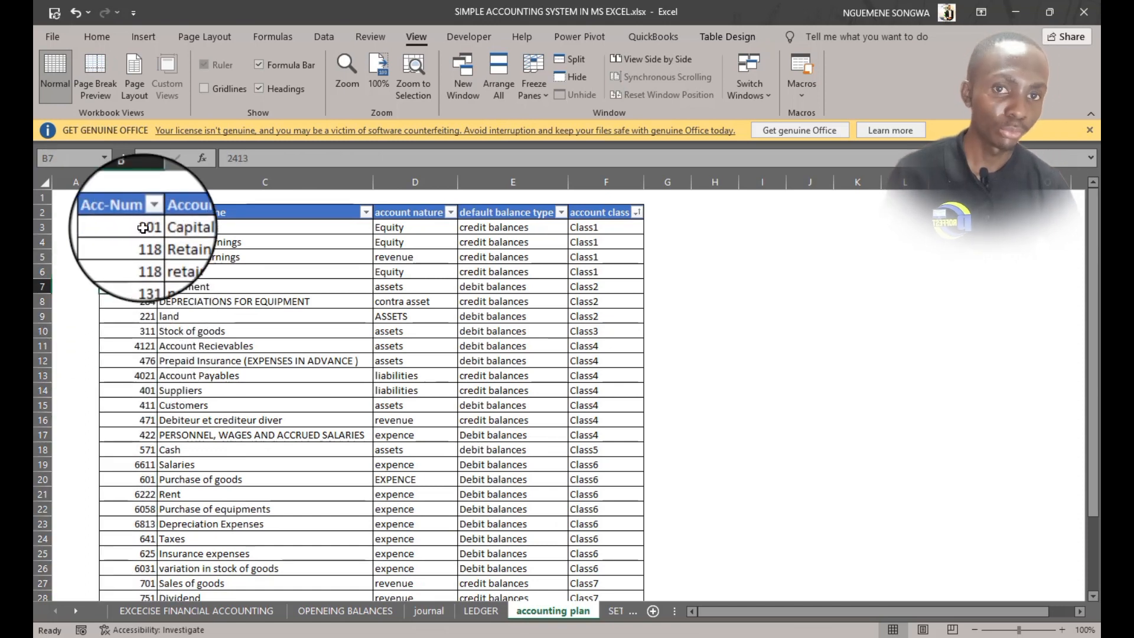
left_click(475, 611)
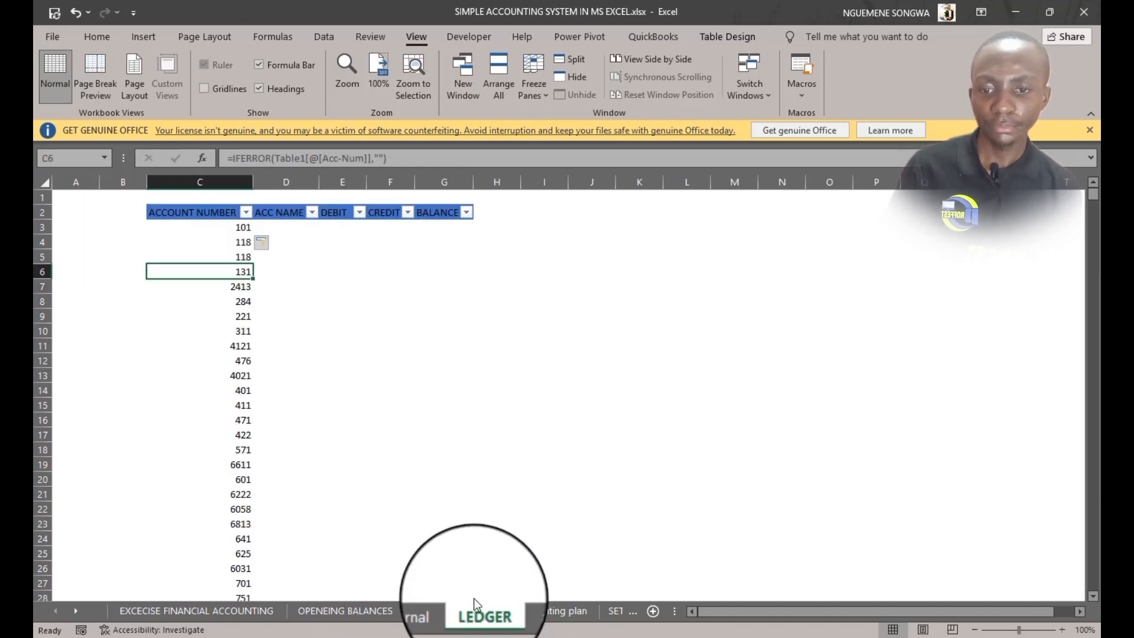
left_click(215, 226)
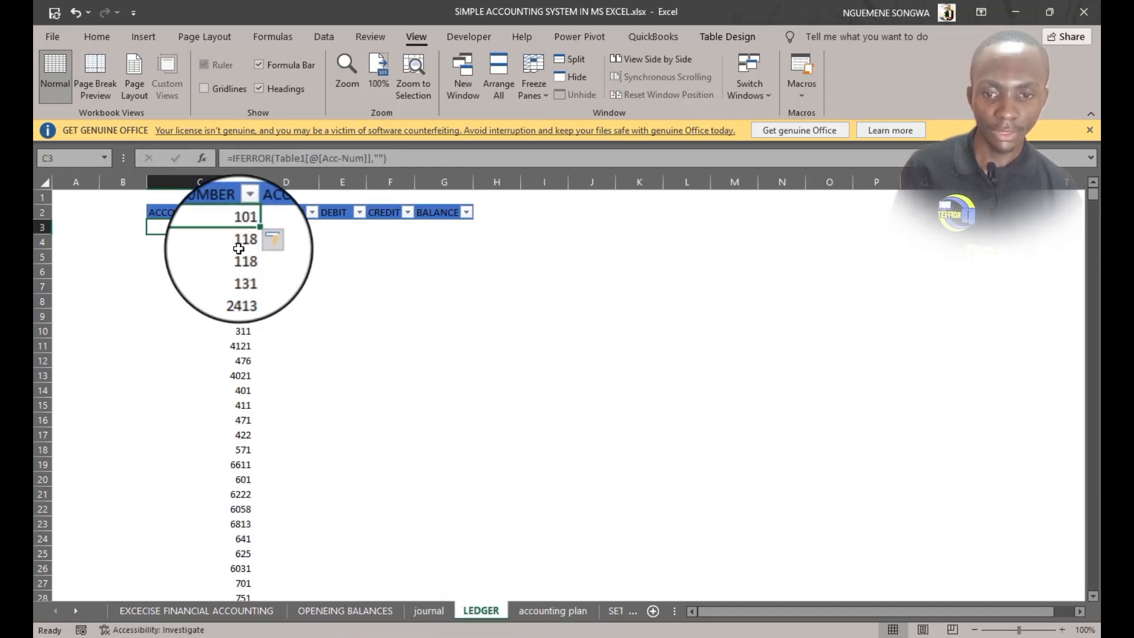
double_click(319, 230)
left_click(298, 227)
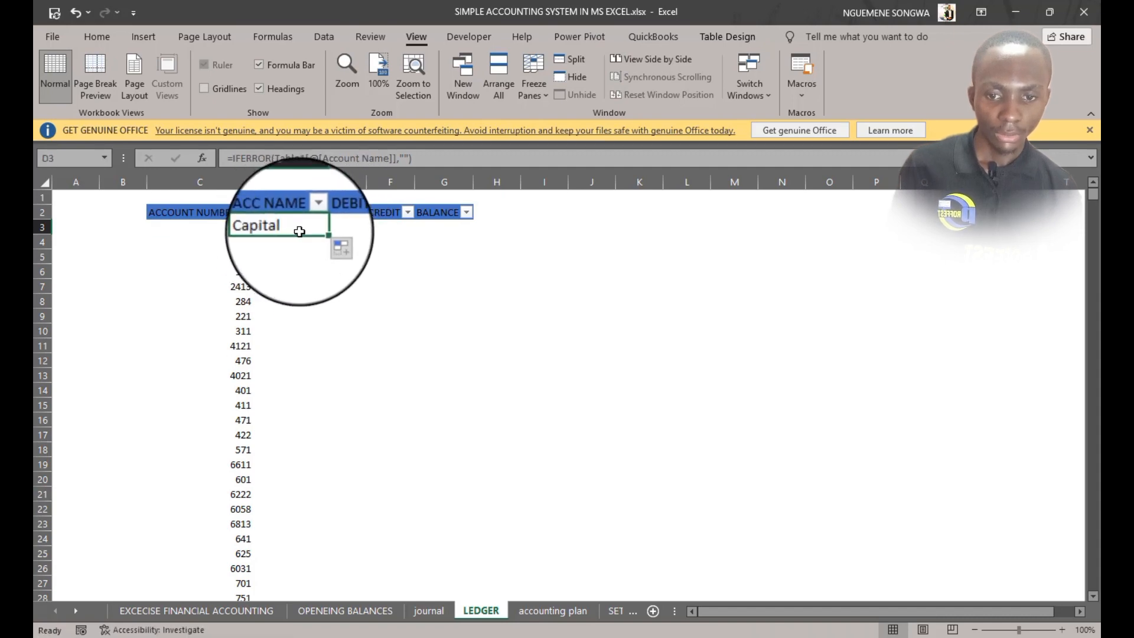
double_click(319, 233)
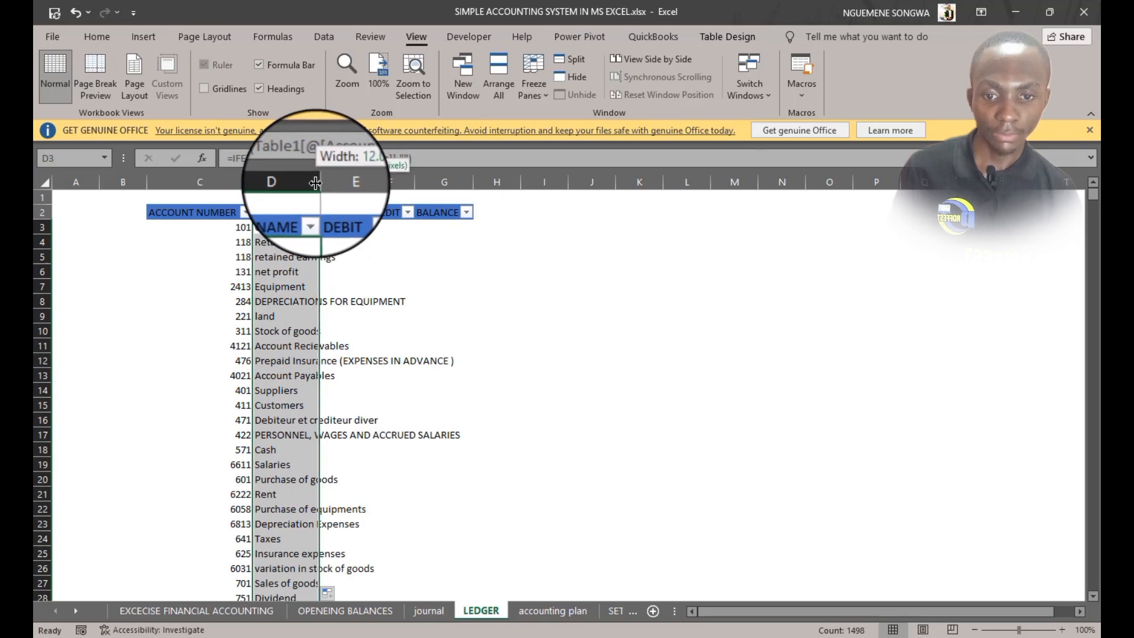
left_click_drag(316, 183, 366, 184)
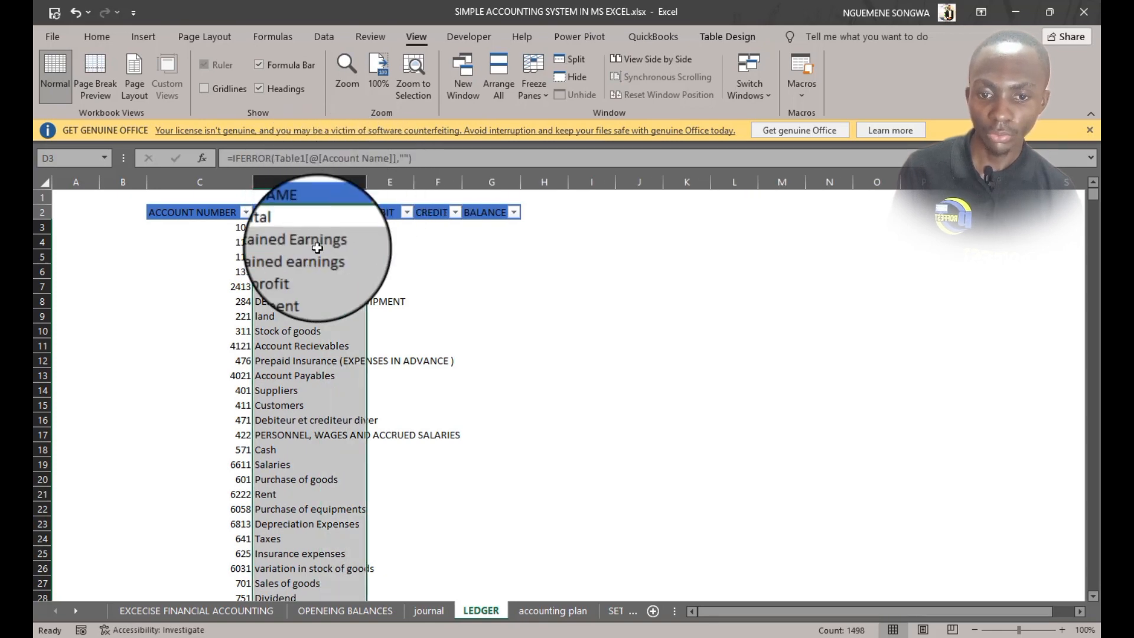
left_click(379, 226)
left_click(437, 229)
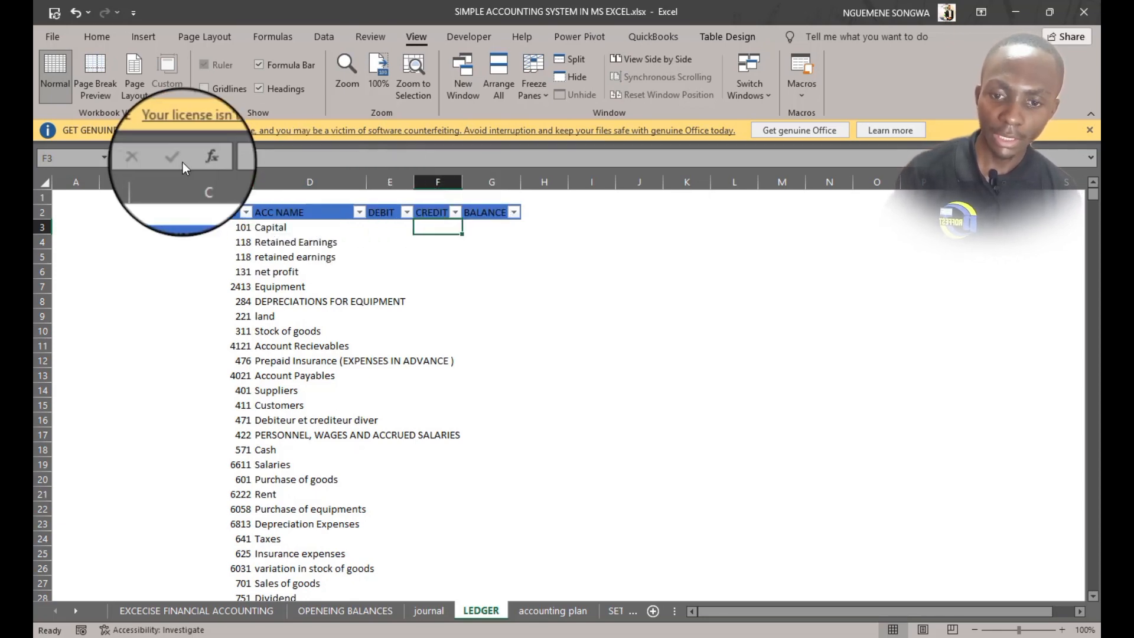
Review the accounting plan's columns, including default balance type, before returning to the LEDGER sheet
left_click_drag(203, 174, 204, 175)
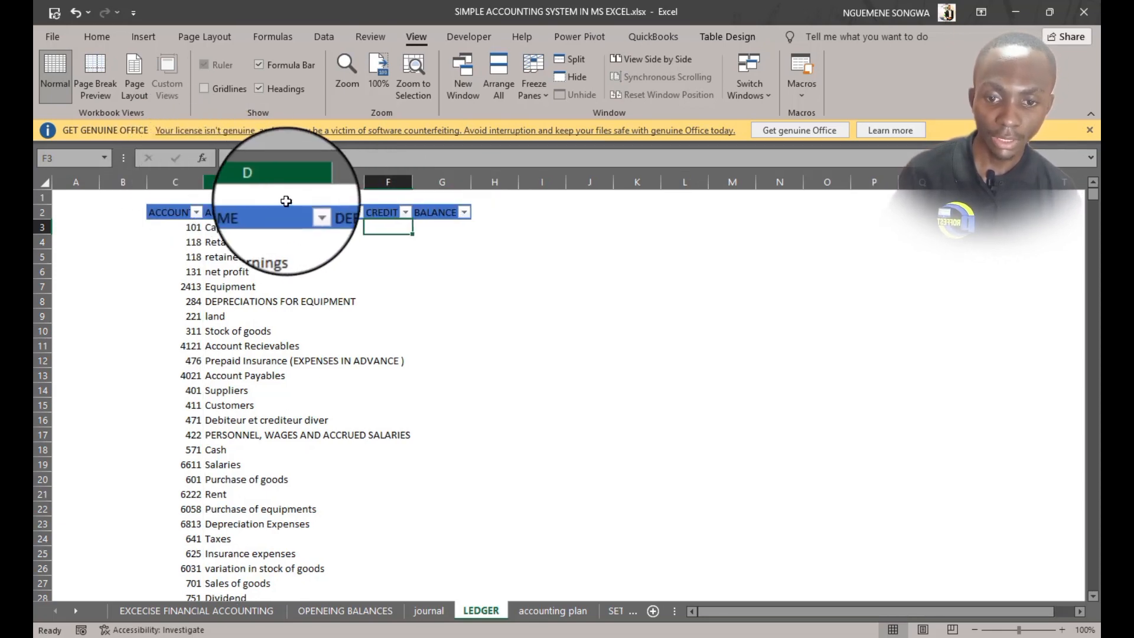
left_click(563, 612)
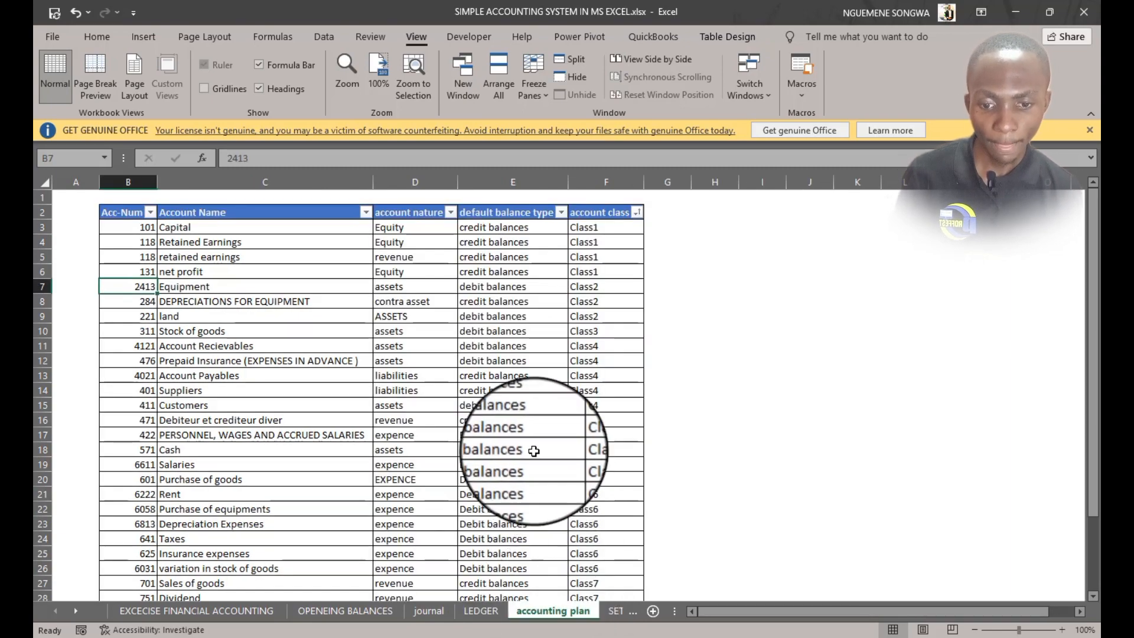
scroll(534, 451, "down", 3)
scroll(534, 452, "up", 3)
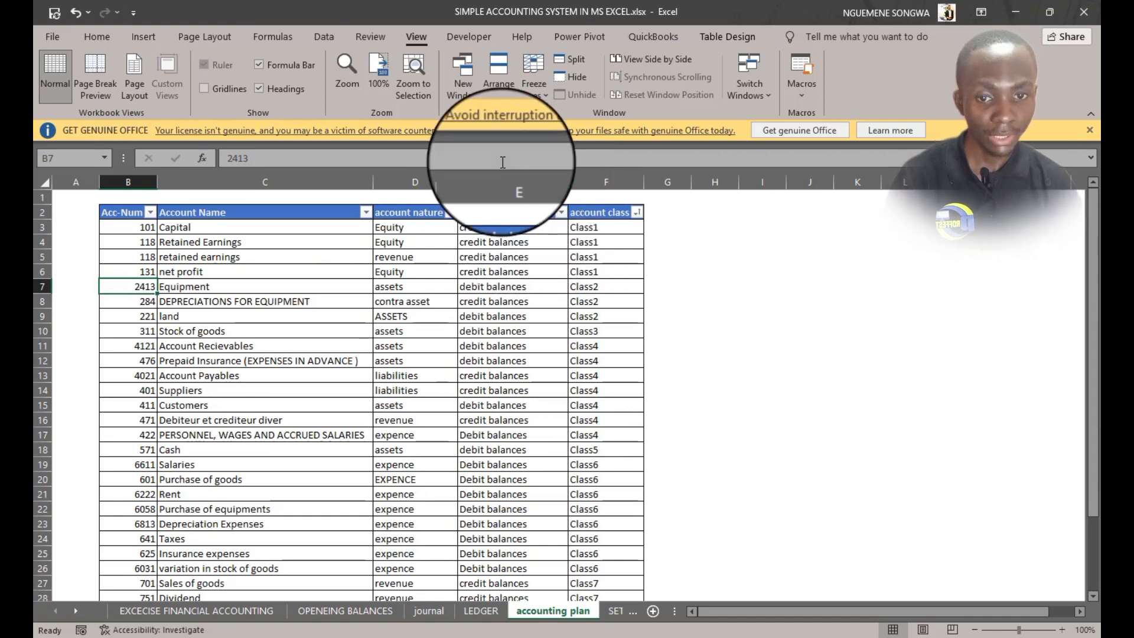
left_click(479, 611)
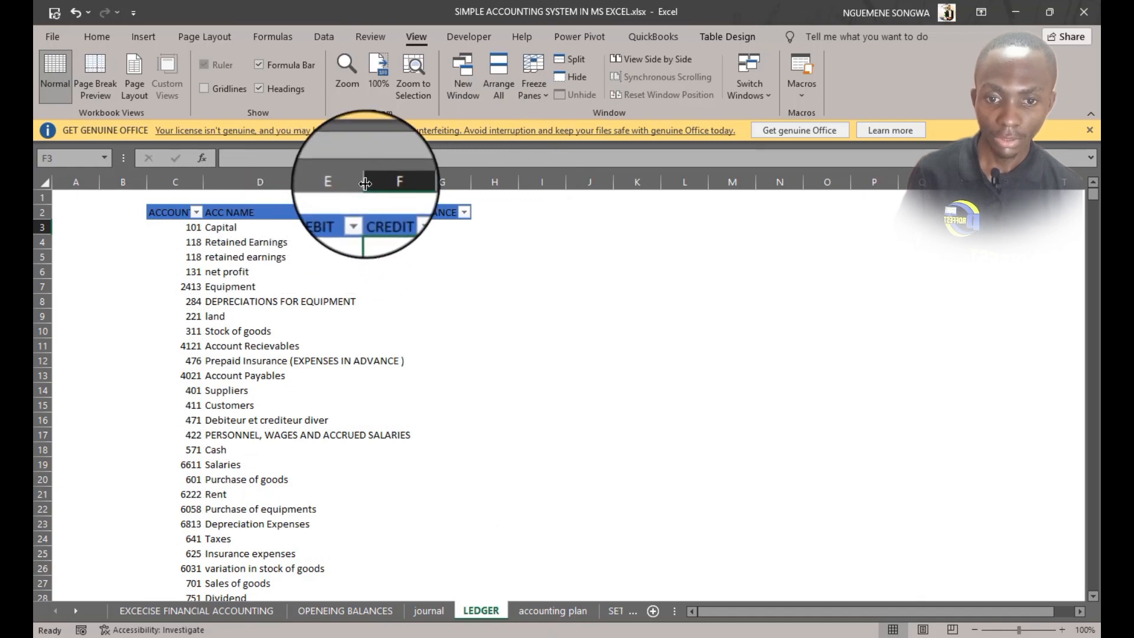
Insert a new table column before CREDIT in the ledger table, name it BALANCE TYPE, and autofit it
left_click(368, 206)
right_click(367, 206)
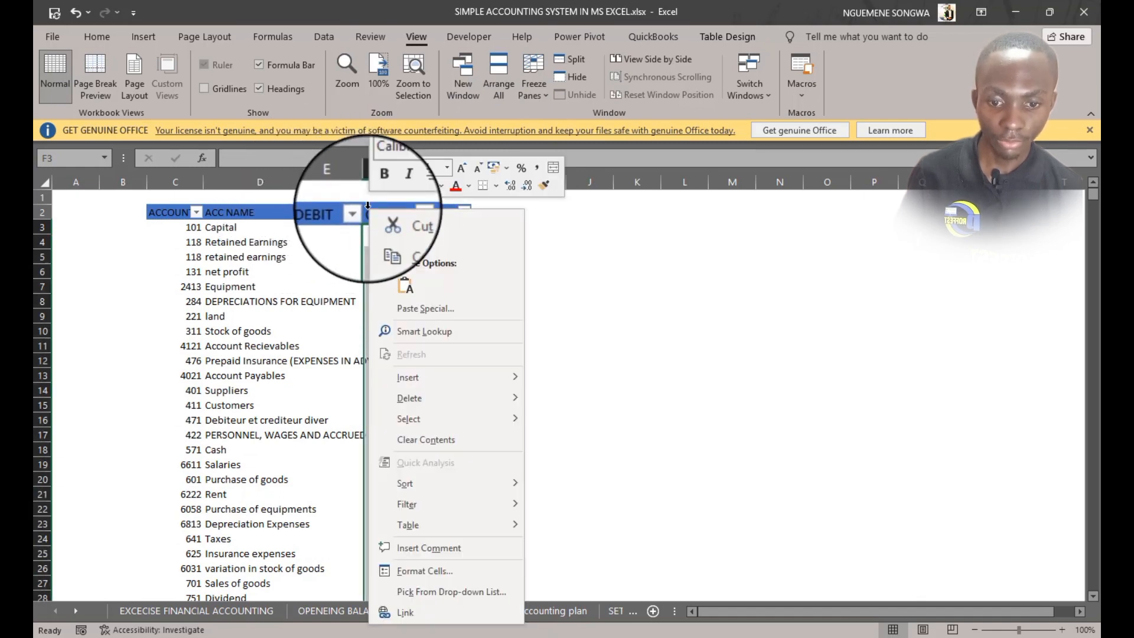
mouse_move(426, 381)
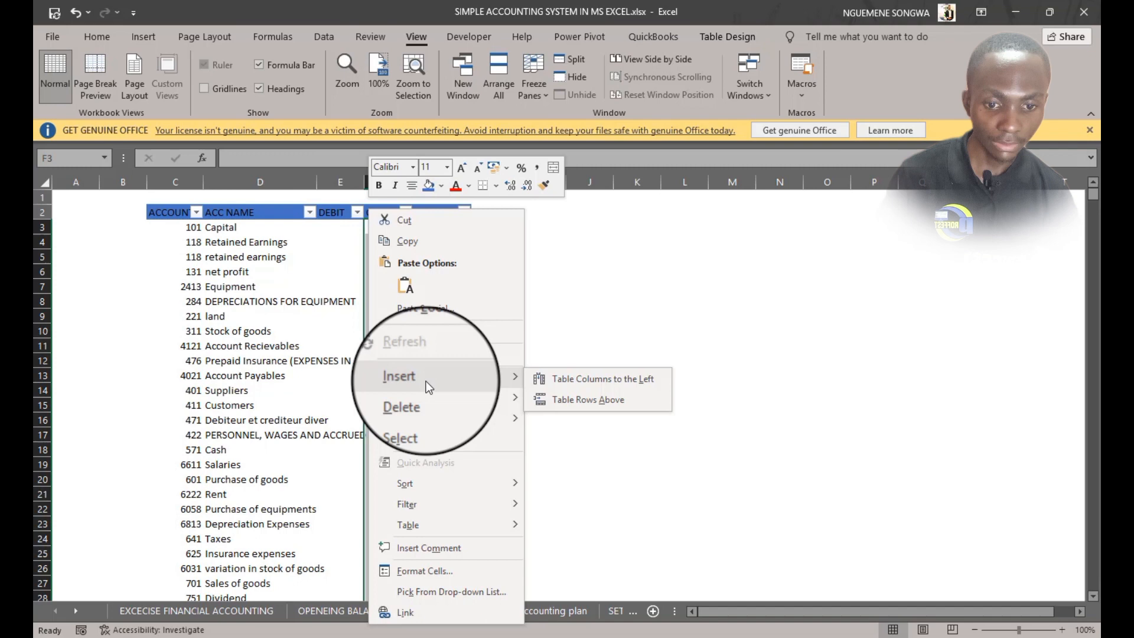
left_click(557, 386)
double_click(387, 212)
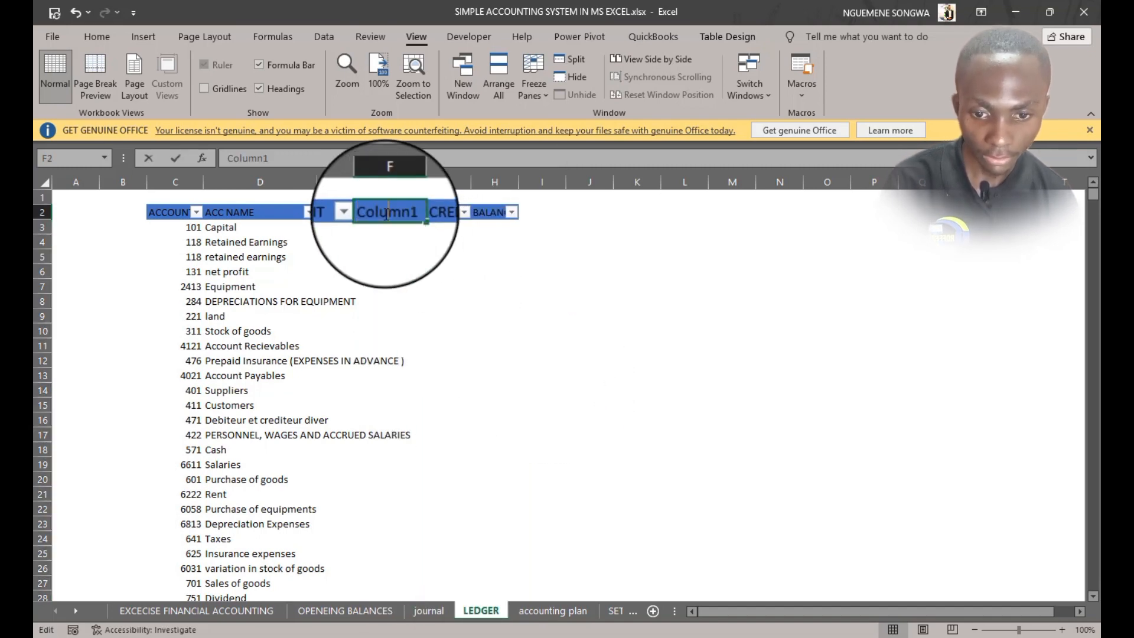
double_click(387, 213)
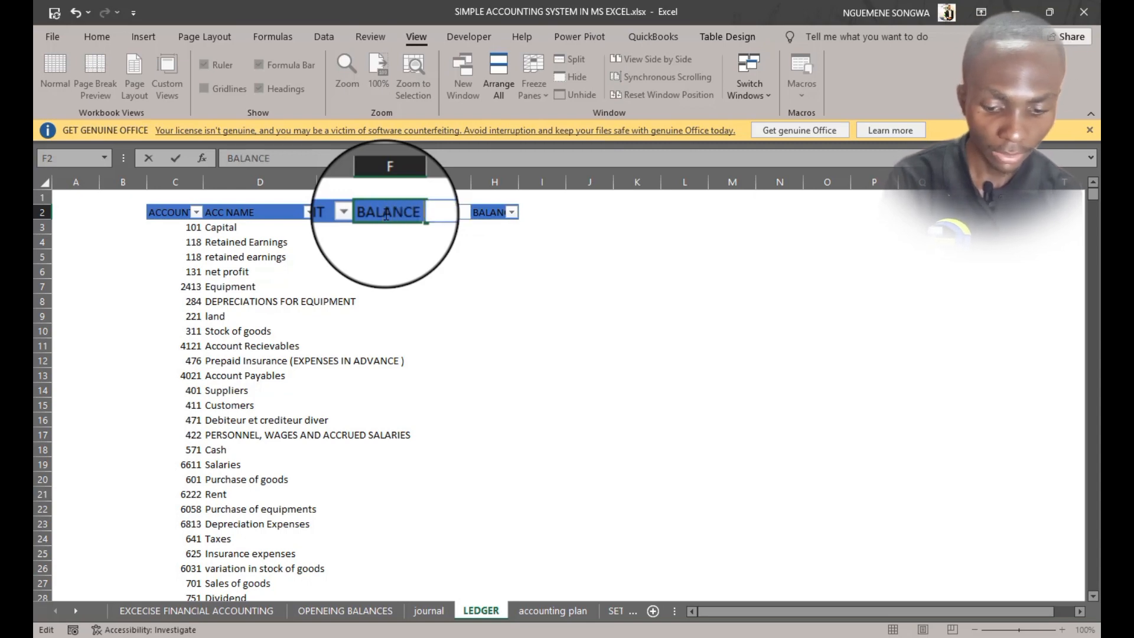
key("Tab")
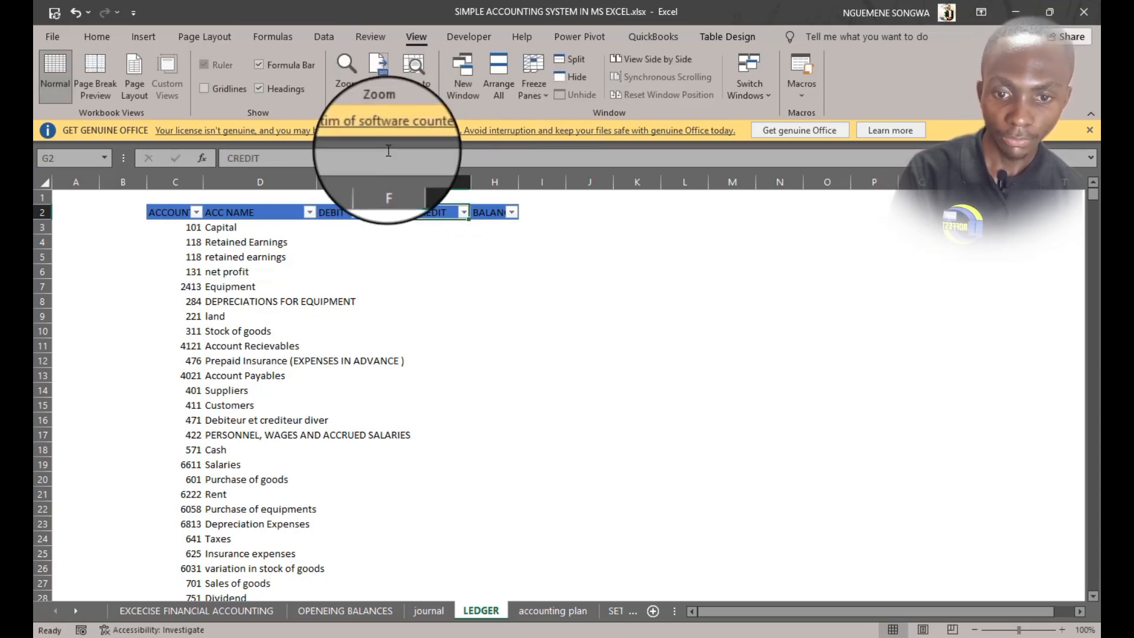
double_click(411, 188)
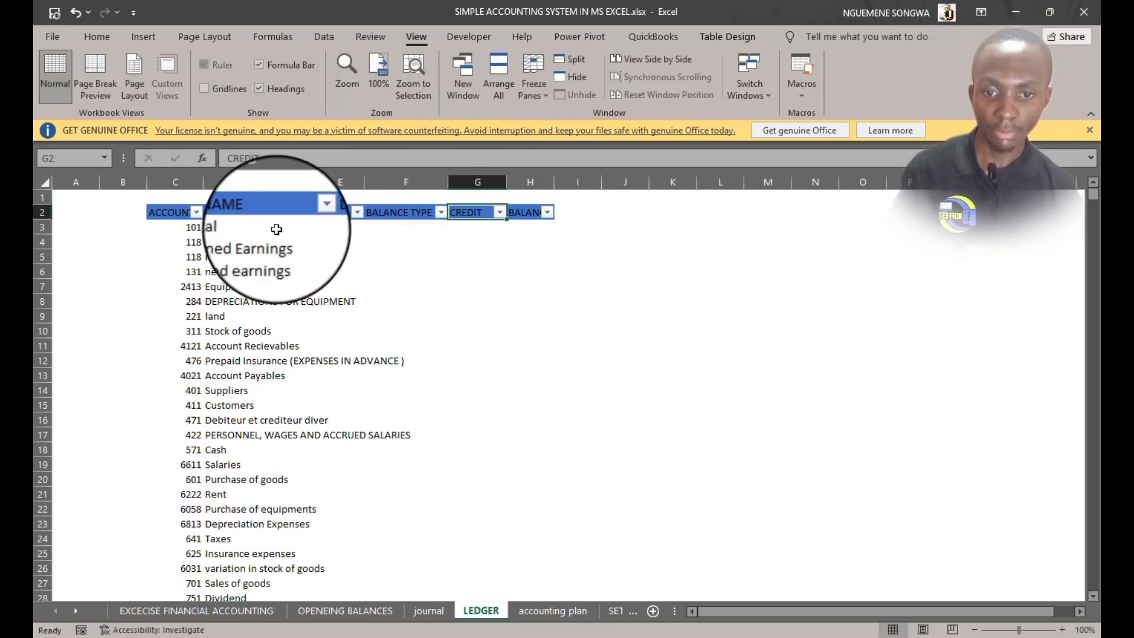
Rename the ledger headers so BALANCE TYPE follows ACC NAME and DEBIT follows it, then widen the BALANCE TYPE column
left_click(304, 228)
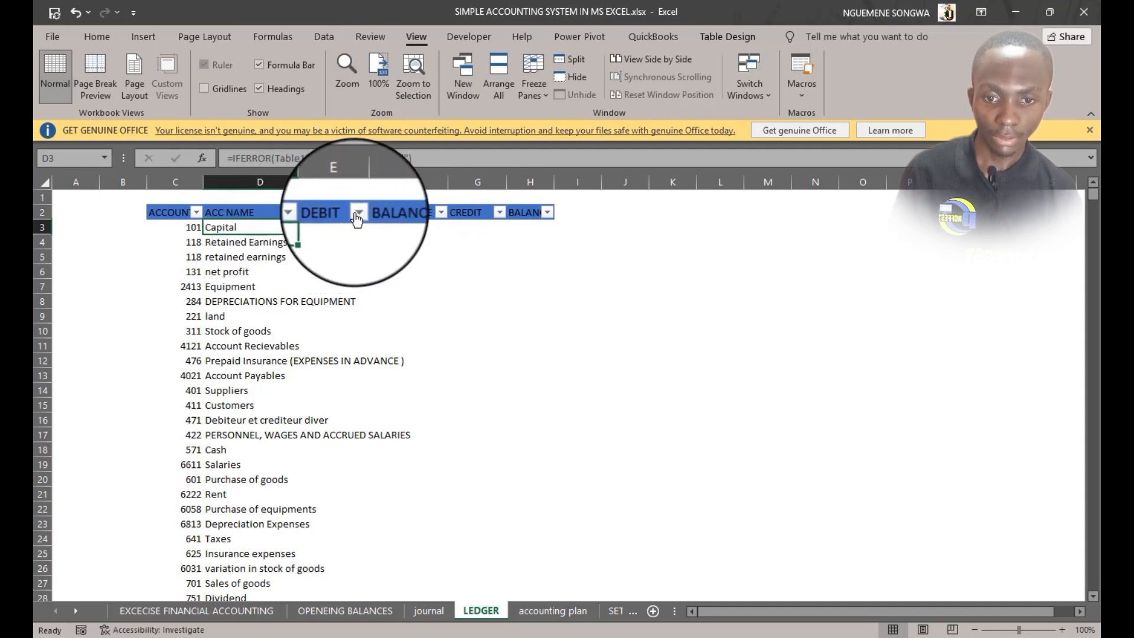
left_click(337, 212)
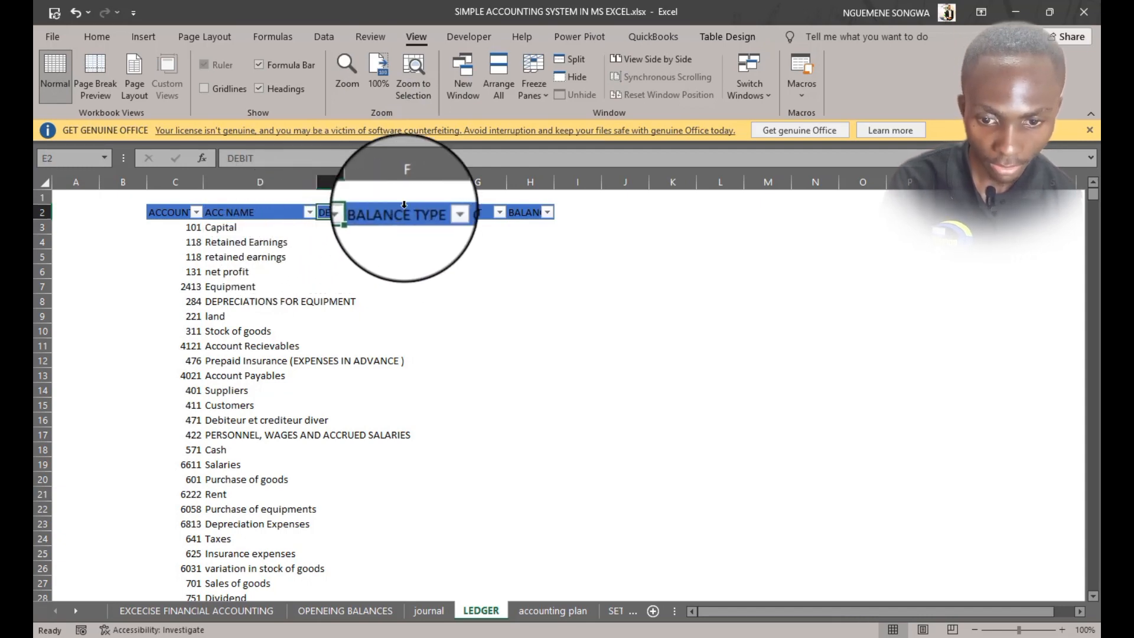
type("BALANCE TYPE")
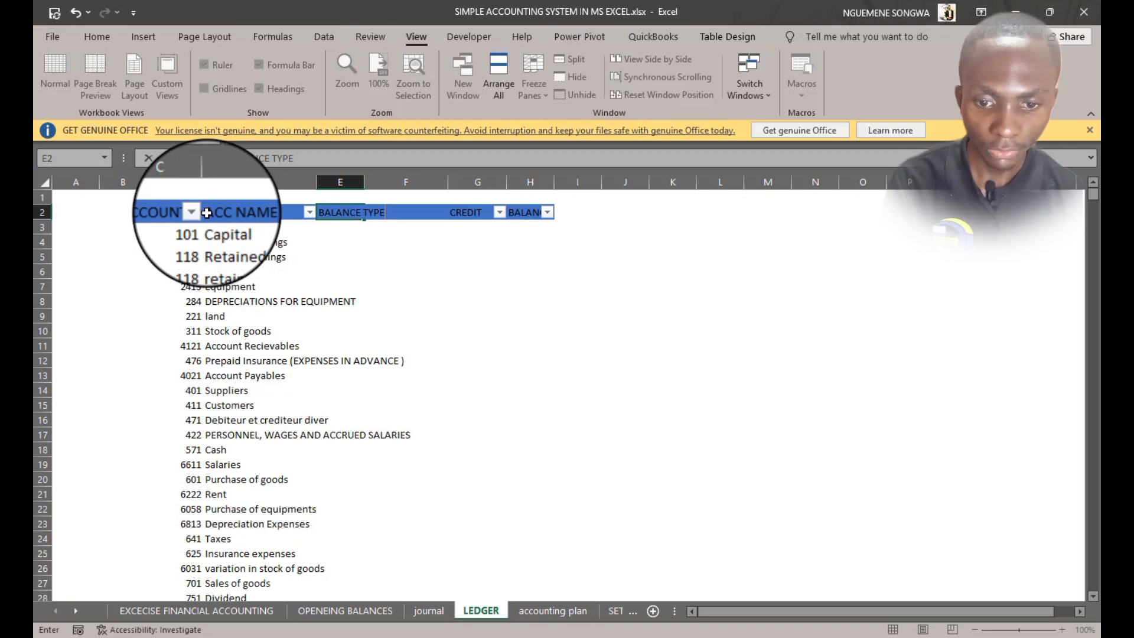
key("Tab")
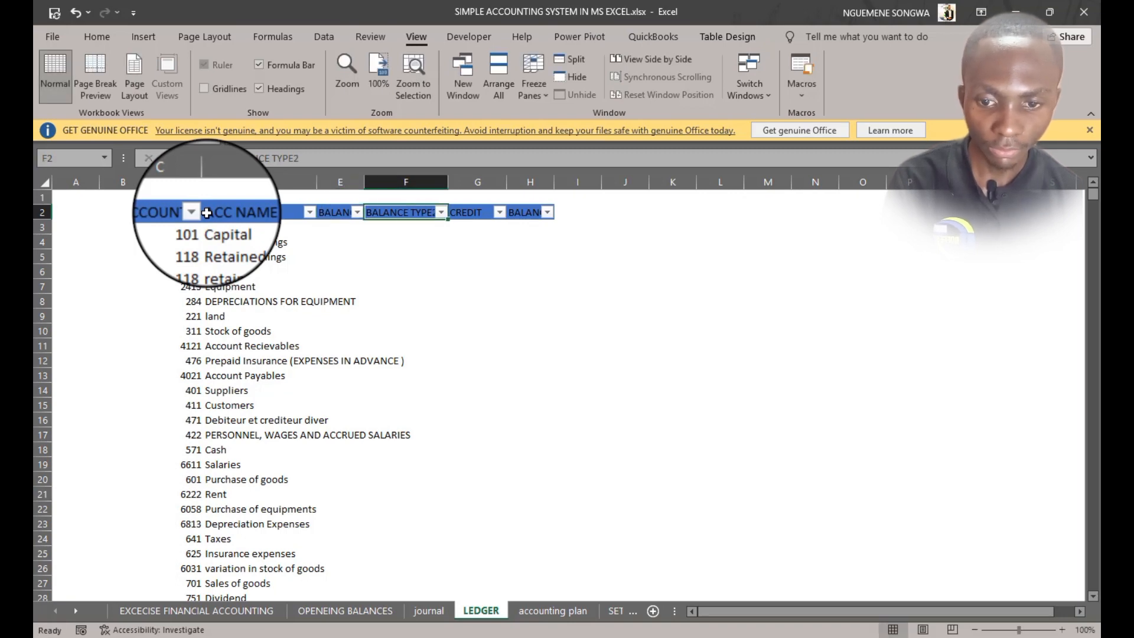
type("DEBIT")
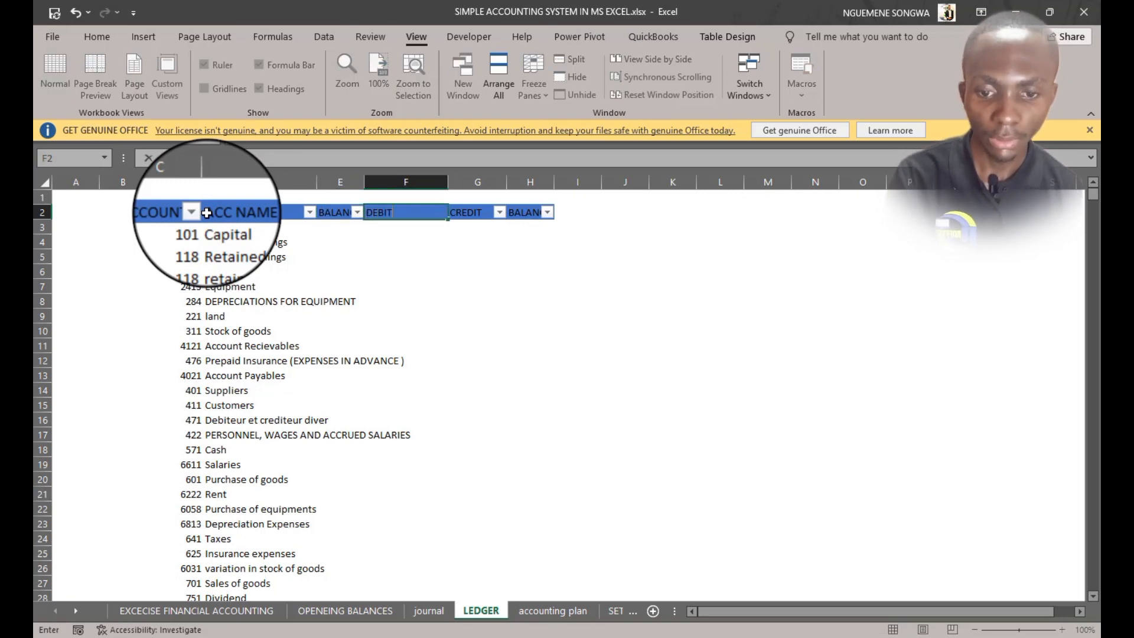
key("Return")
key("Return")
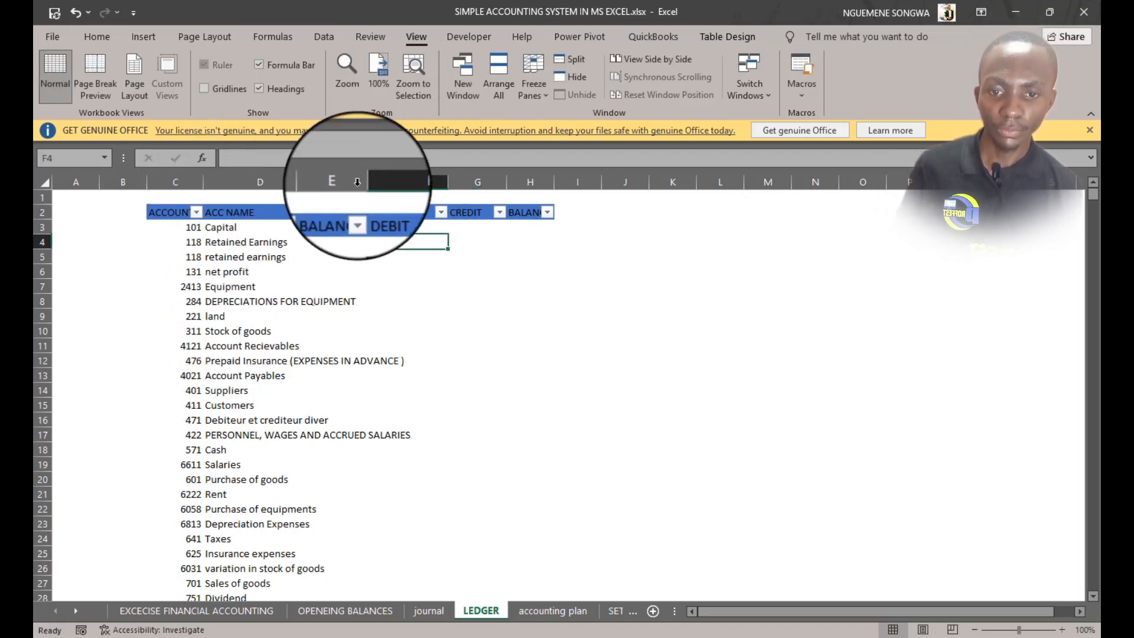
left_click_drag(357, 182, 452, 181)
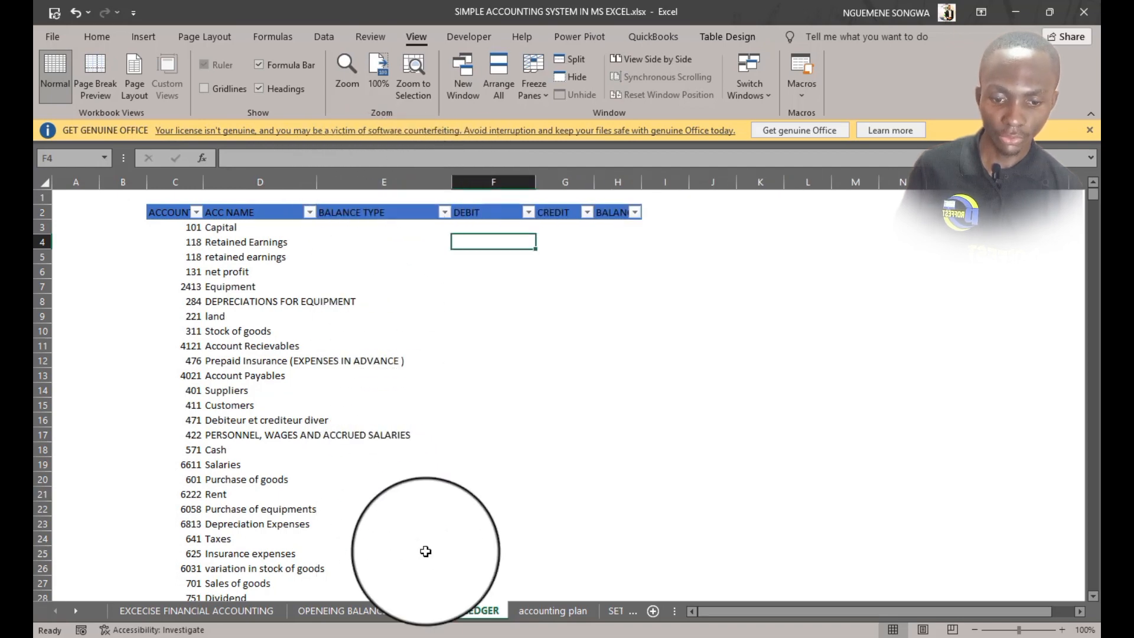
Fill the BALANCE TYPE column with =IFERROR(Table1[@[default balance type]],"") linked to the accounting plan
left_click(531, 610)
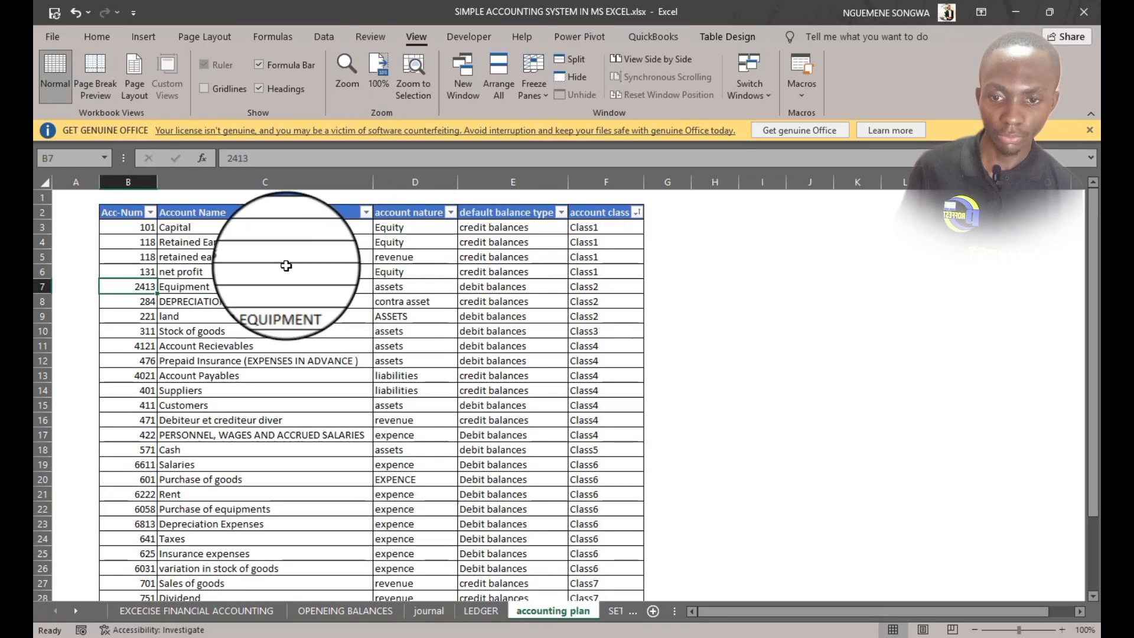
left_click(482, 613)
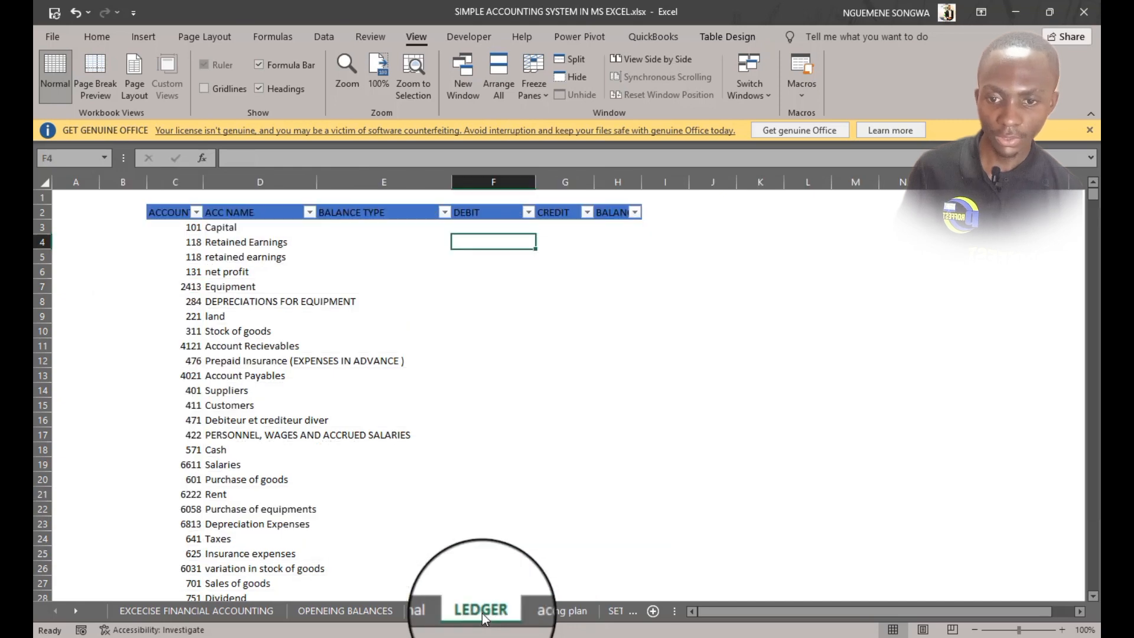
left_click(248, 228)
key("F2")
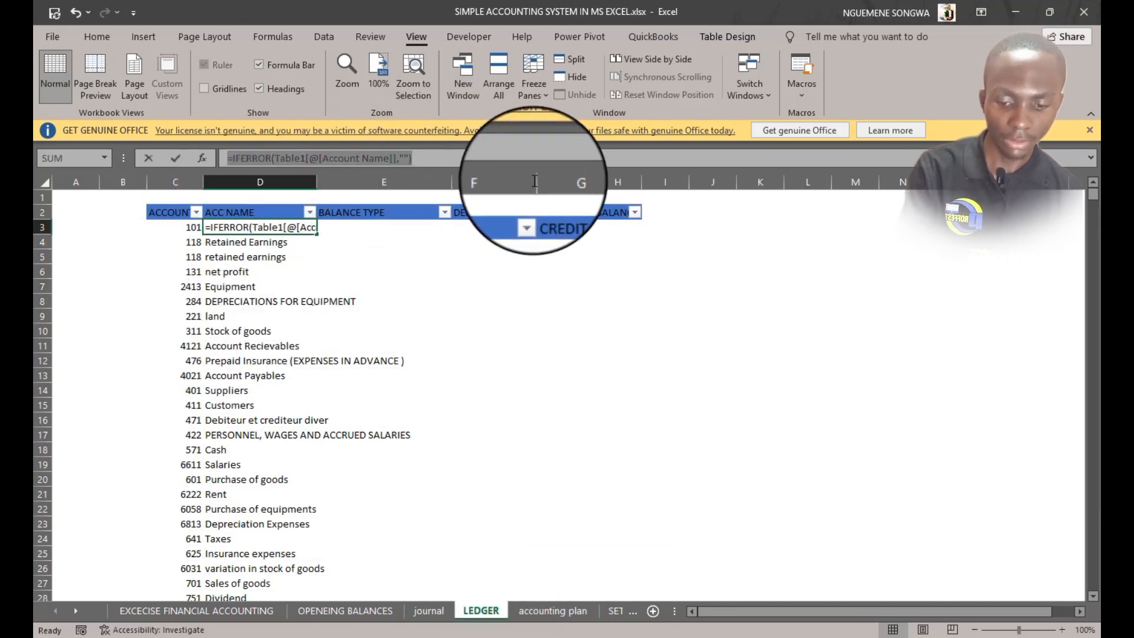
left_click(398, 228)
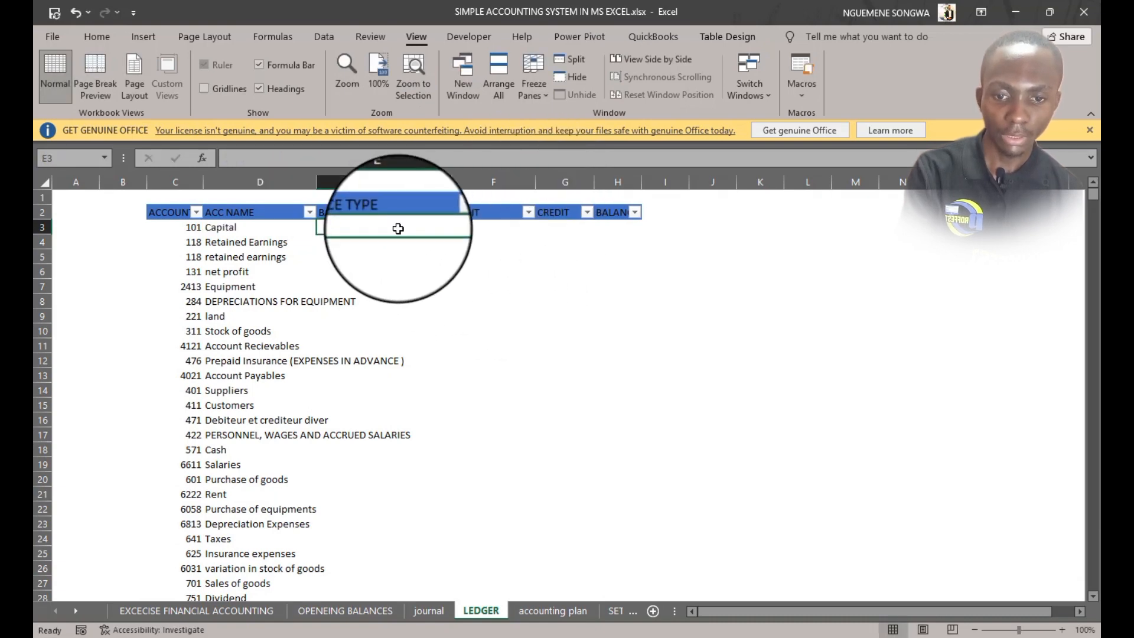
double_click(398, 229)
type("=IFERROR(Table1[@[Account Name]],\"\")")
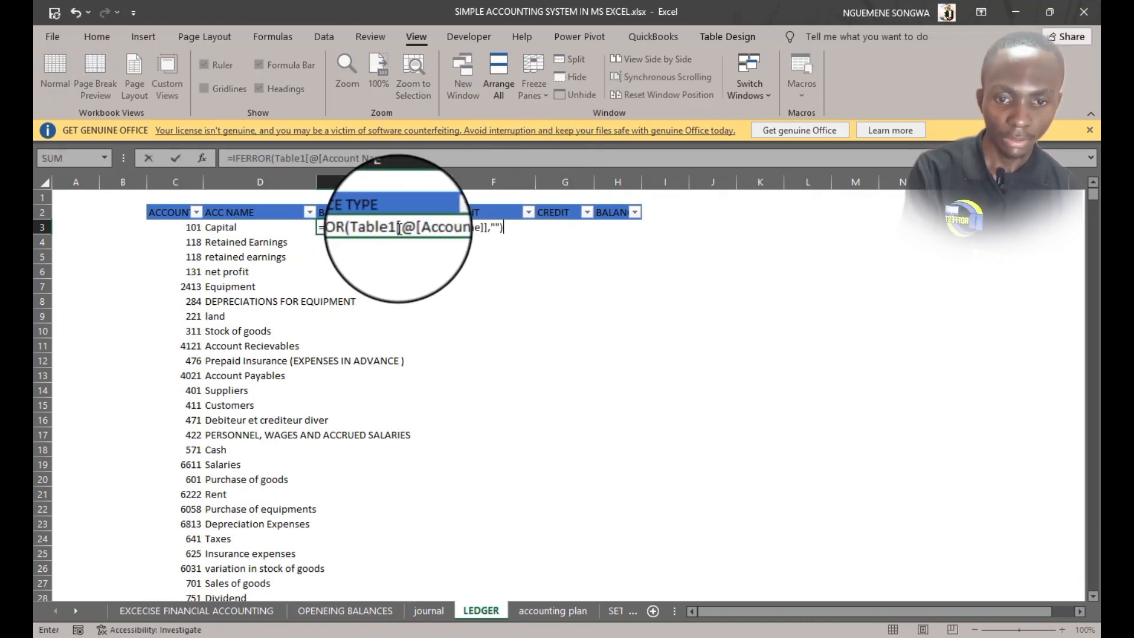
left_click_drag(488, 229, 369, 226)
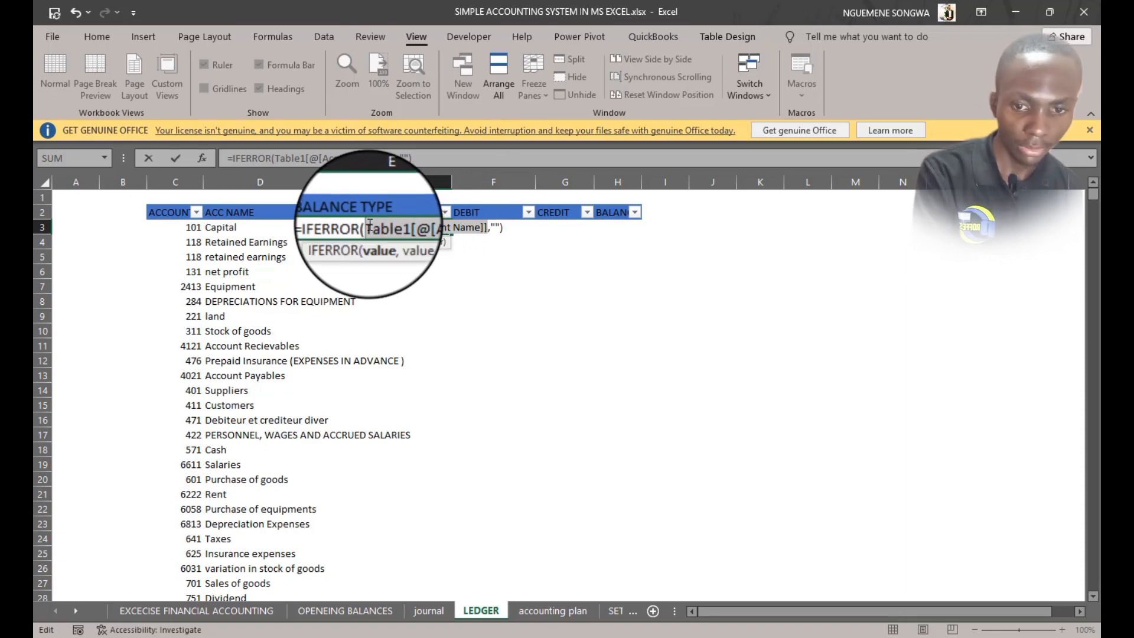
key("BackSpace")
left_click(552, 611)
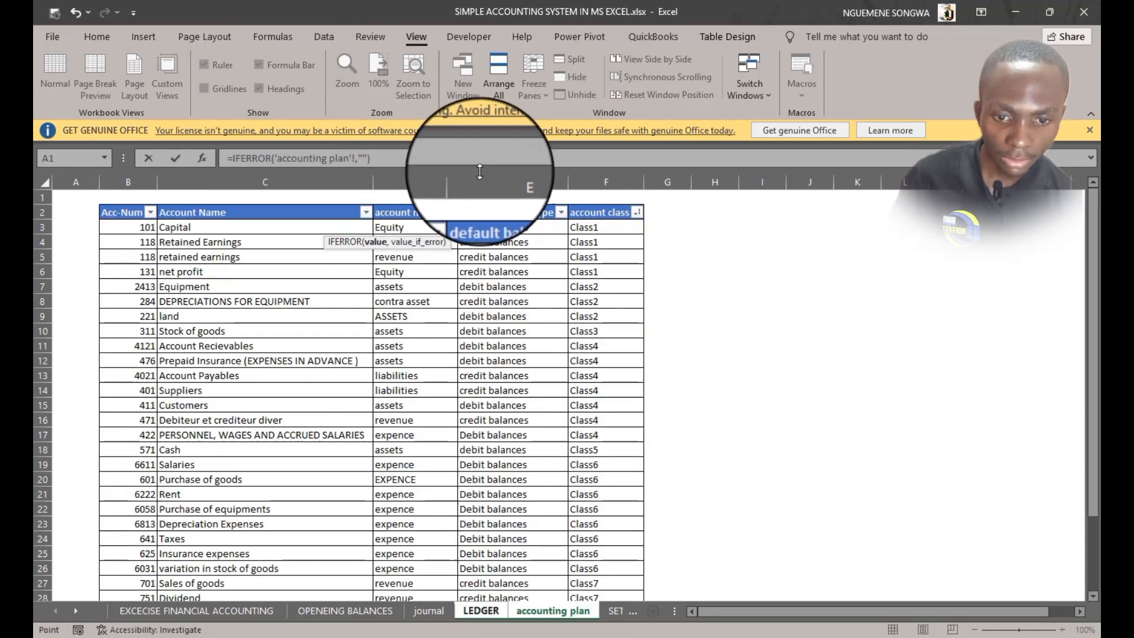
left_click(474, 229)
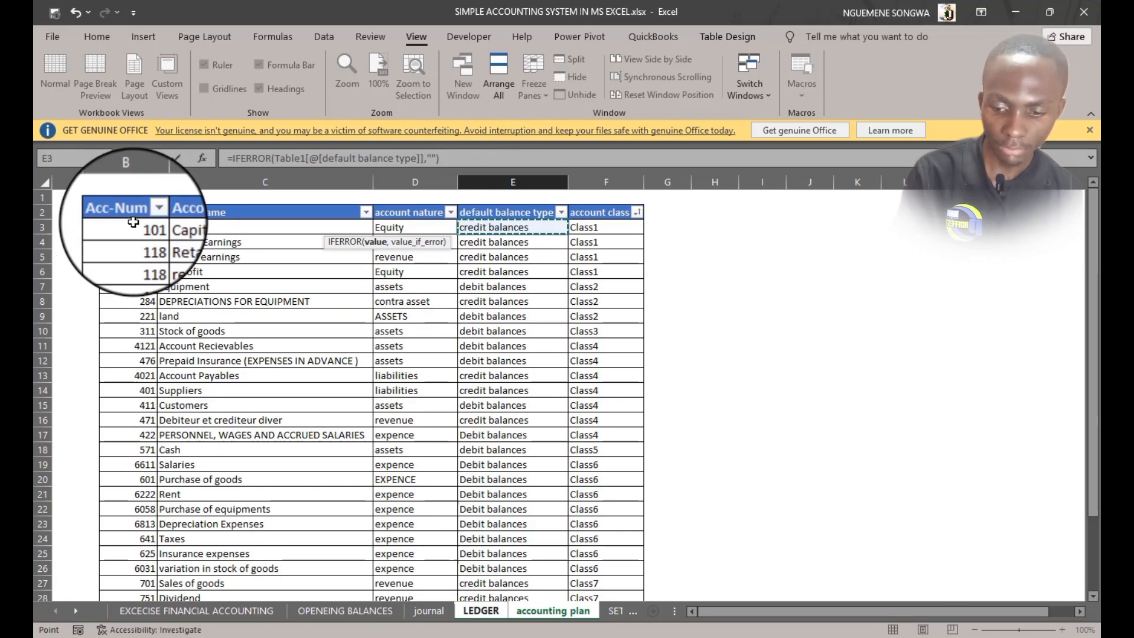
key("Tab")
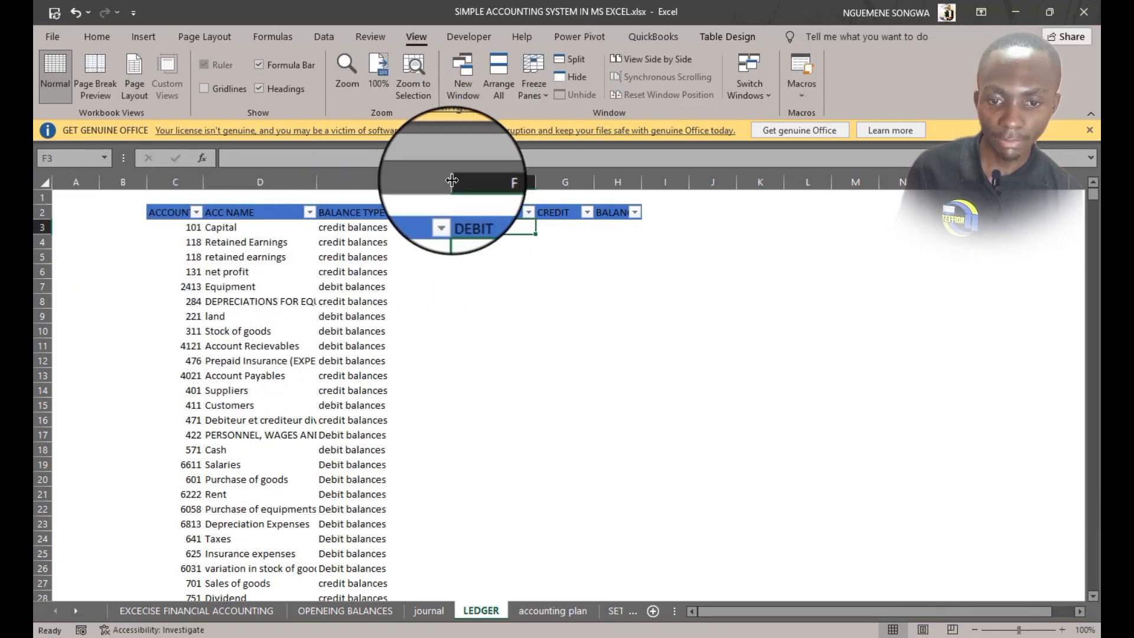
Narrow the BALANCE TYPE column of the ledger table
left_click_drag(454, 183, 401, 197)
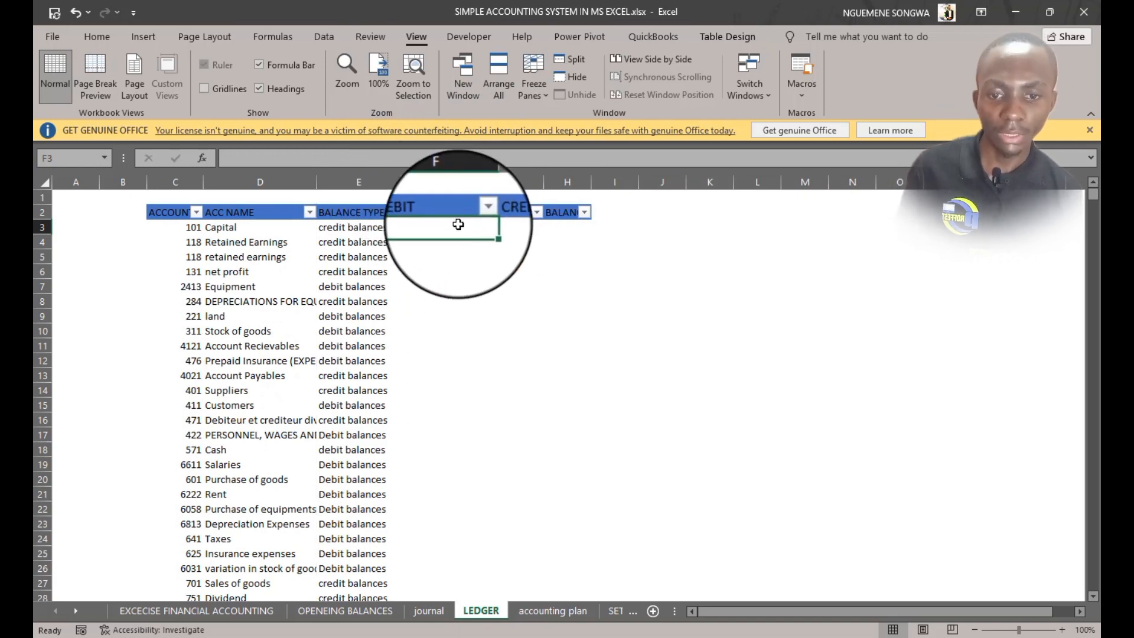
left_click(522, 227)
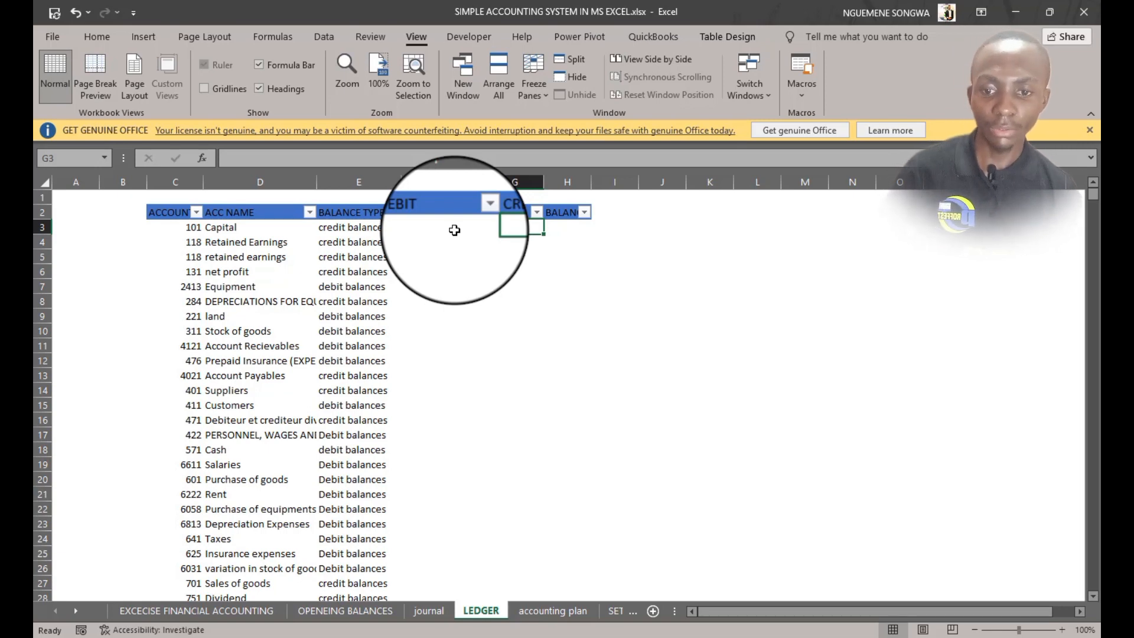
left_click(223, 226)
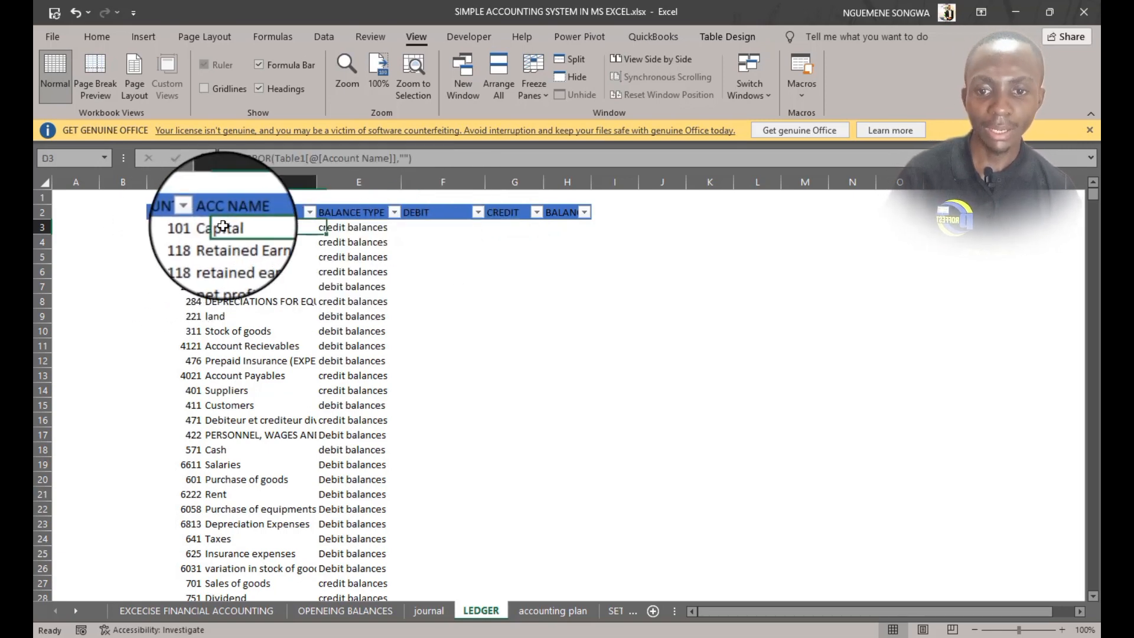
Examine the journal's account numbers and the ledger's empty DEBIT, CREDIT and BALANCE cells
left_click(429, 611)
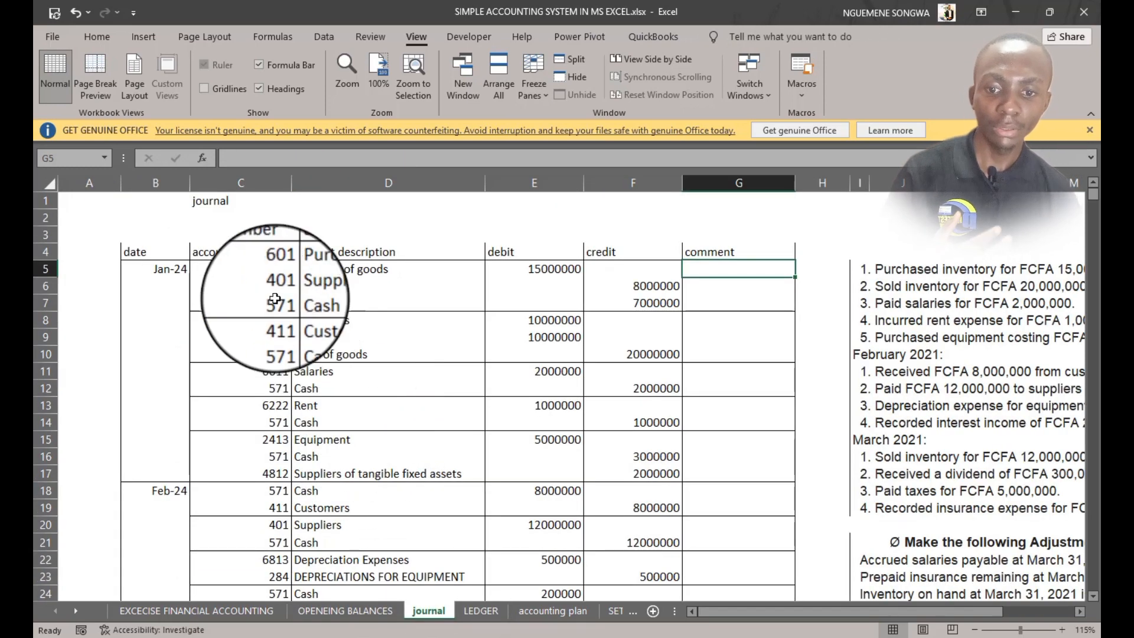
left_click(272, 270)
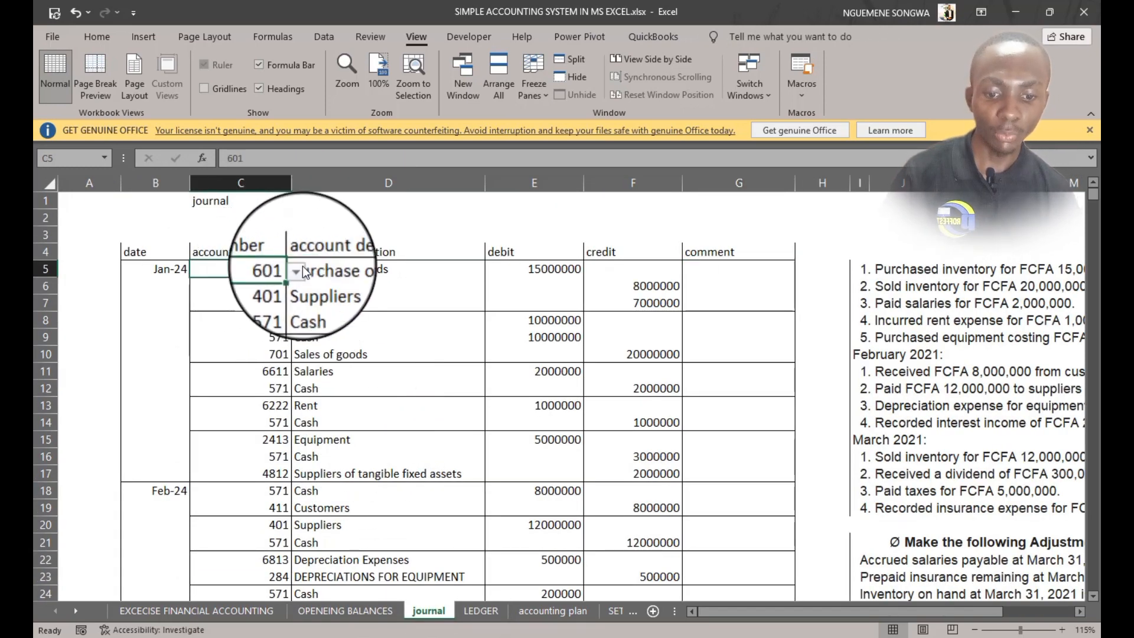
left_click(487, 614)
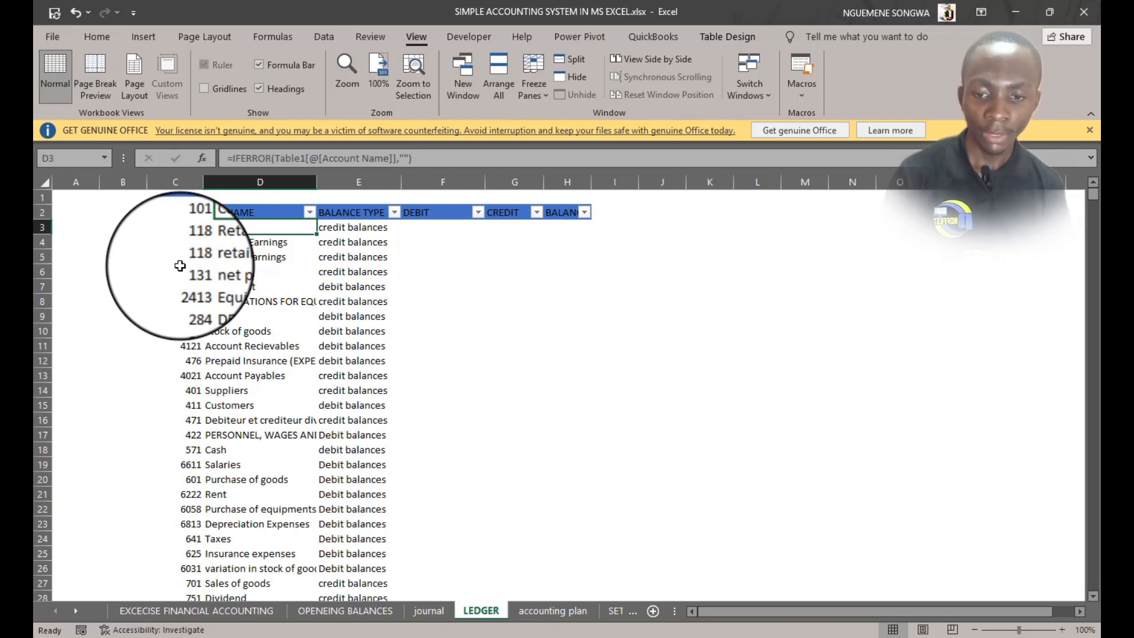
left_click(439, 228)
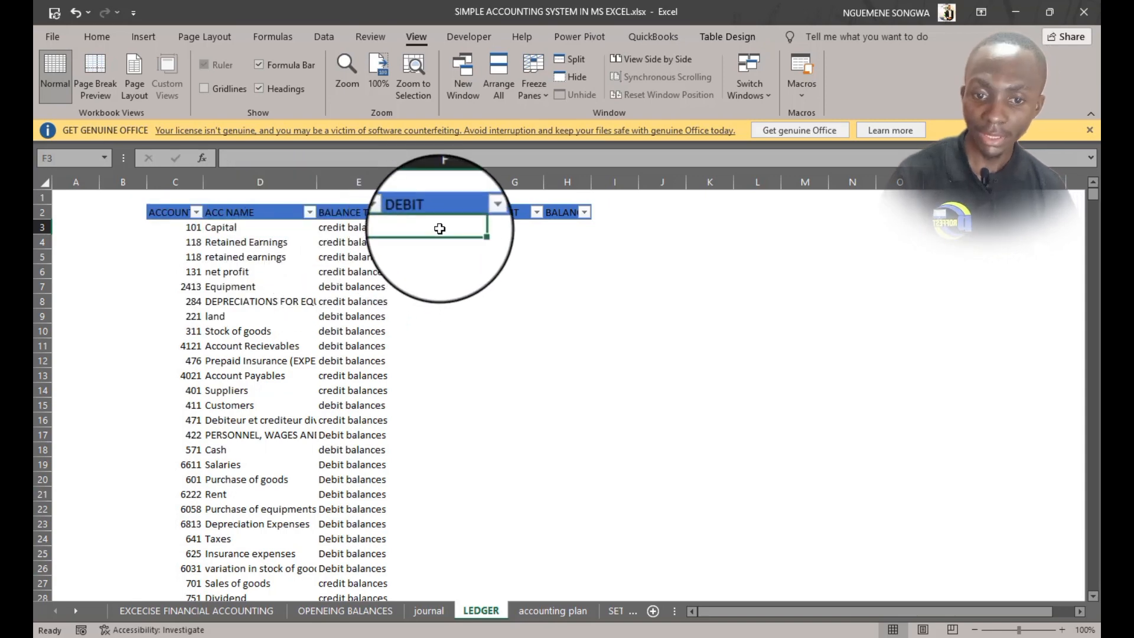
left_click(518, 228)
left_click(552, 227)
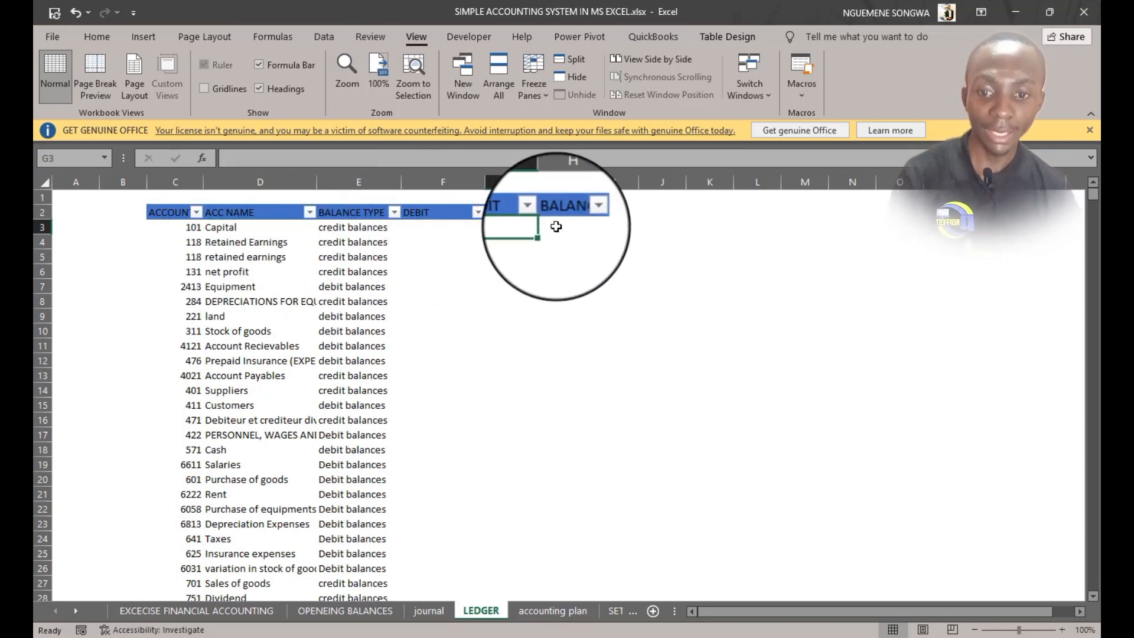
left_click(177, 242)
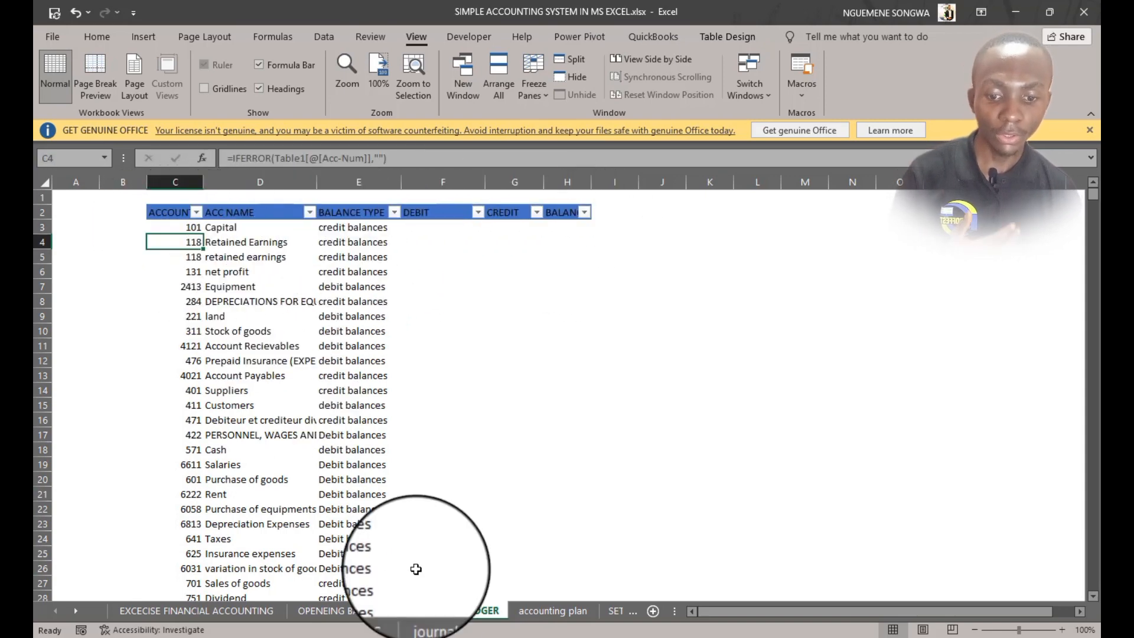
left_click(416, 608)
left_click(380, 612)
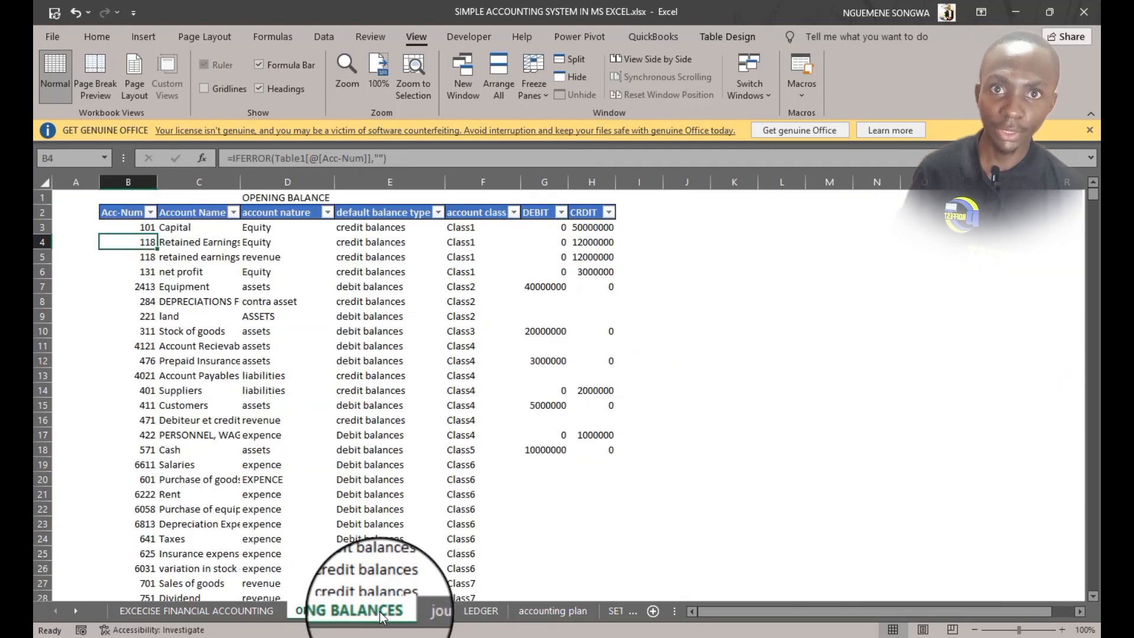
left_click(476, 612)
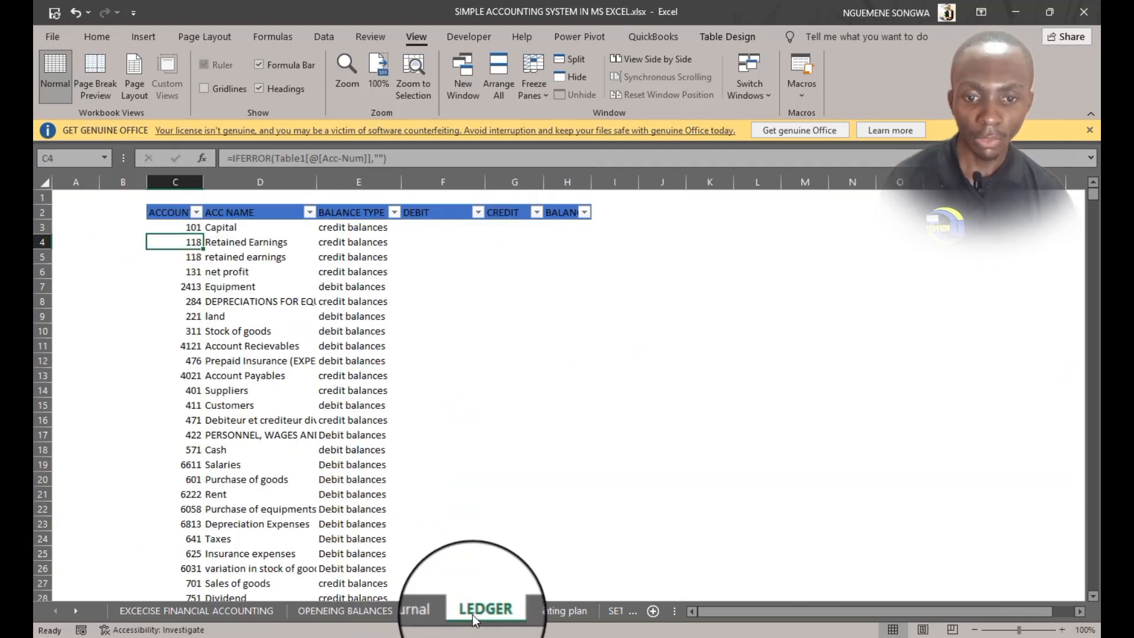
left_click(430, 231)
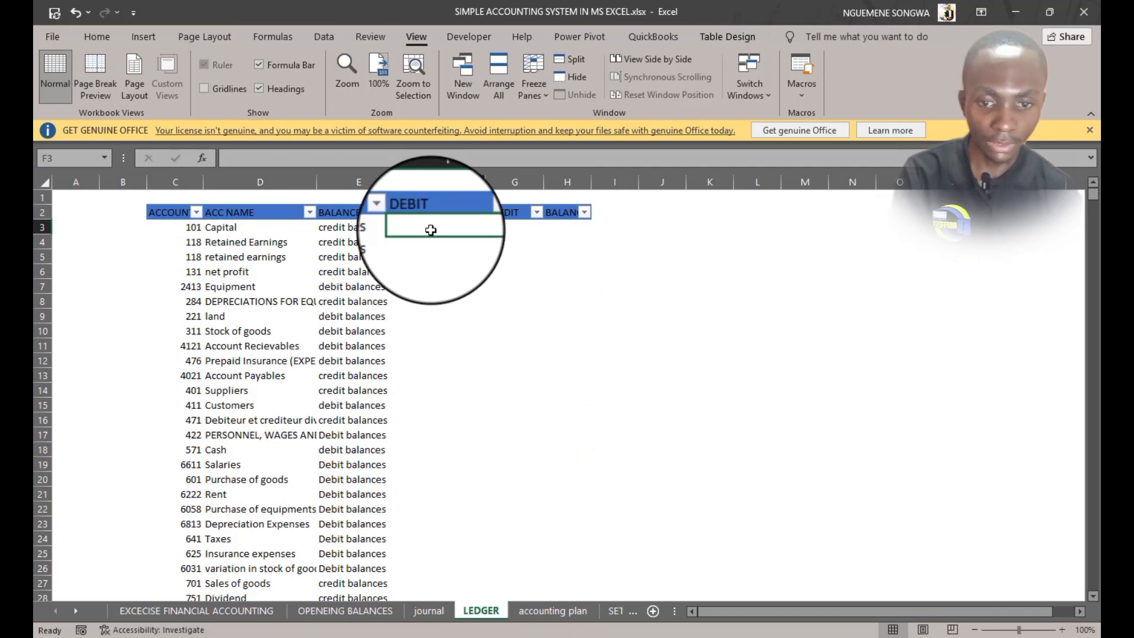
type("=")
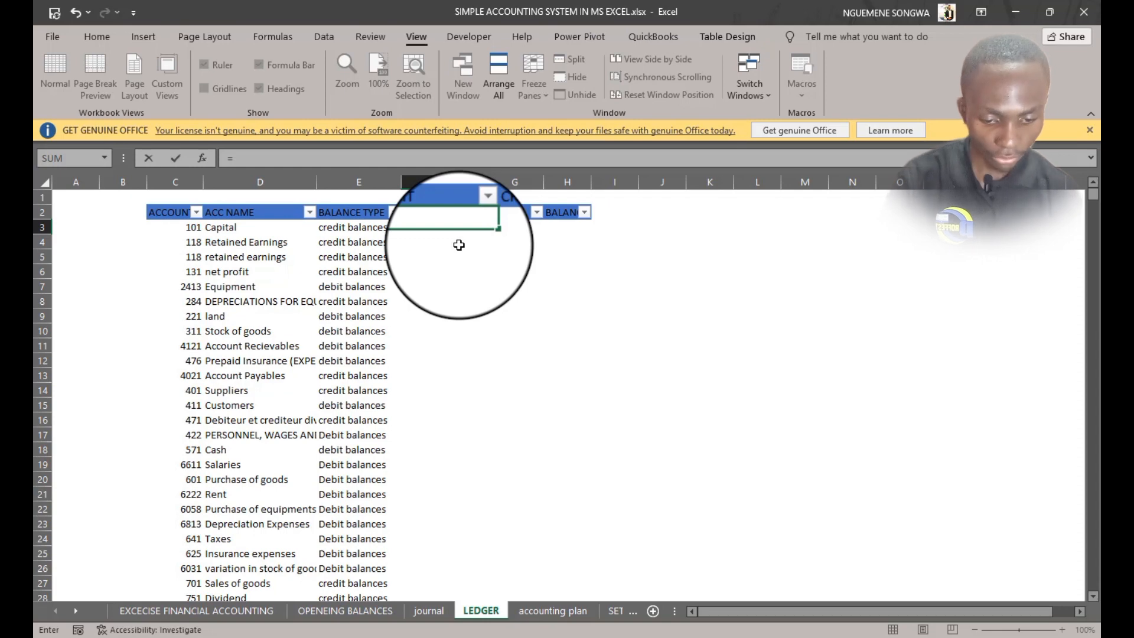
type("SUM")
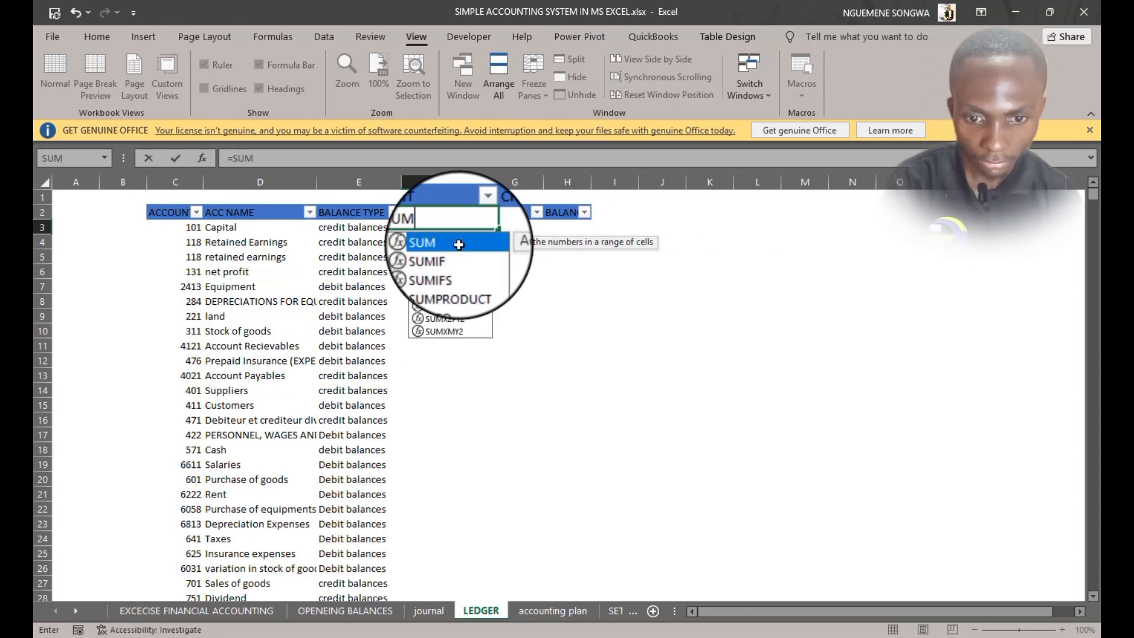
type("IF(")
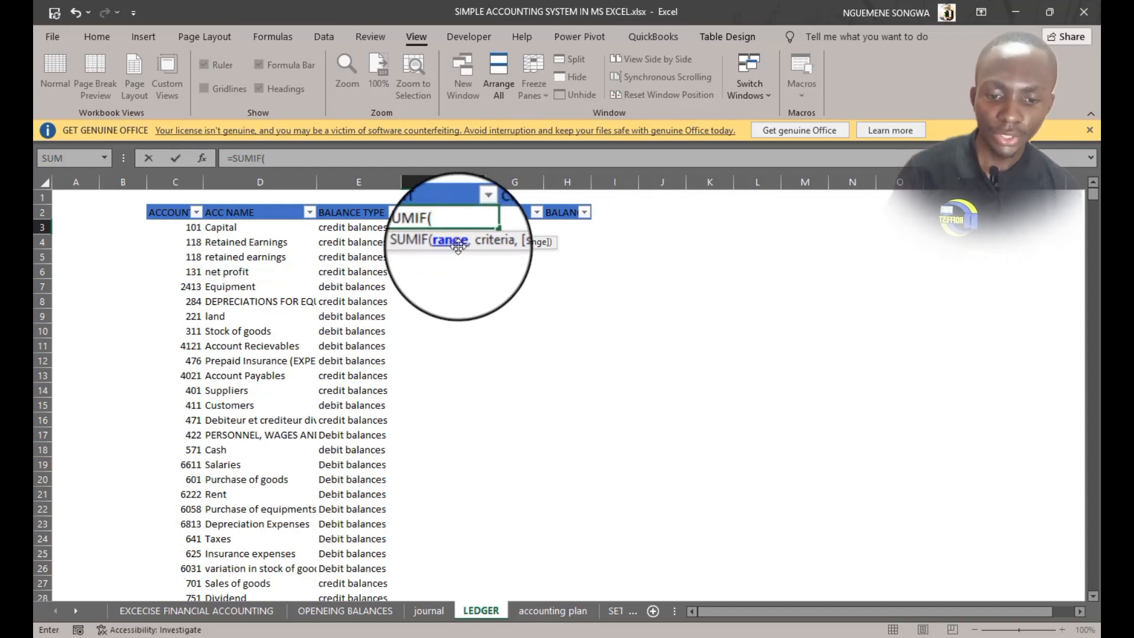
left_click(424, 612)
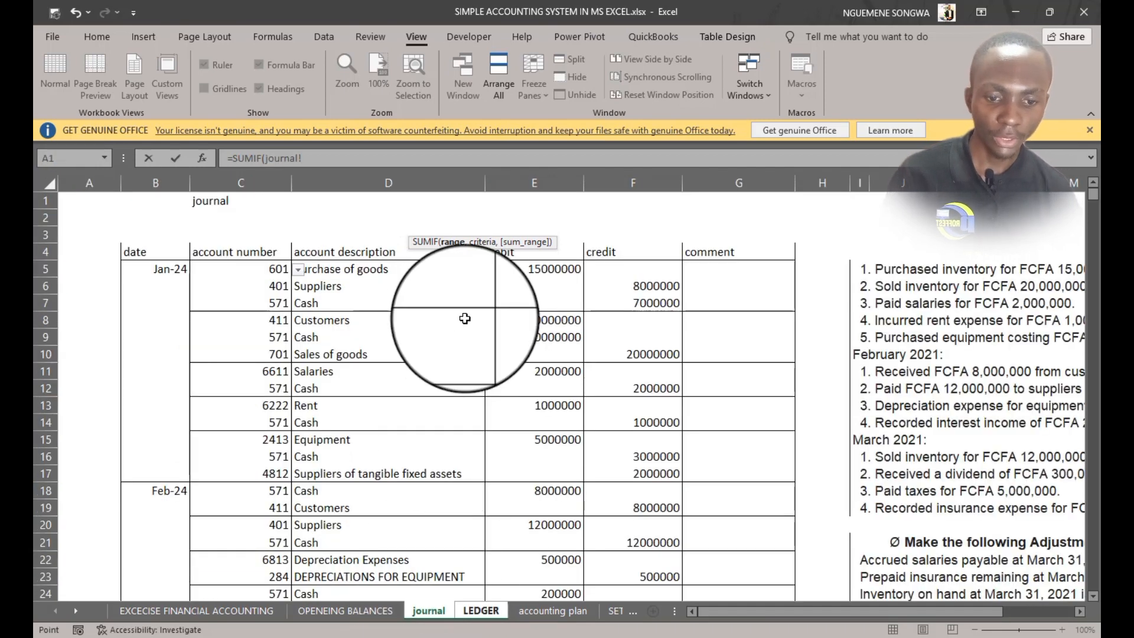
key("BackSpace")
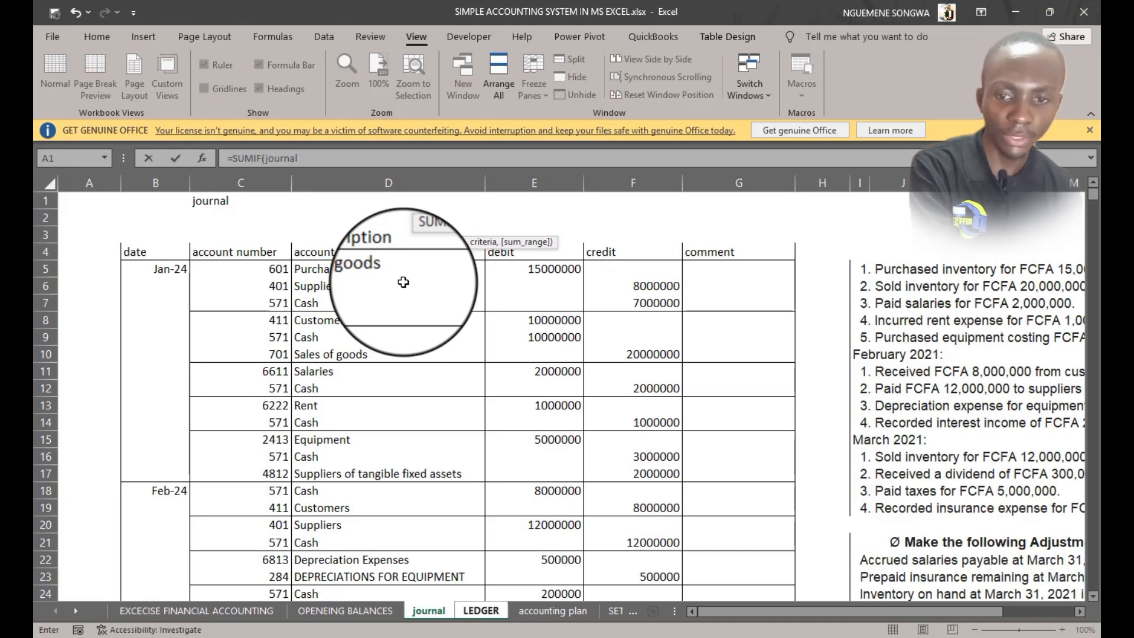
key("BackSpace")
key("BackSpace")
key("BackSpace")
key("BackSpace")
key("BackSpace")
key("BackSpace")
key("BackSpace")
key("BackSpace")
key("BackSpace")
key("BackSpace")
key("BackSpace")
key("BackSpace")
key("BackSpace")
key("BackSpace")
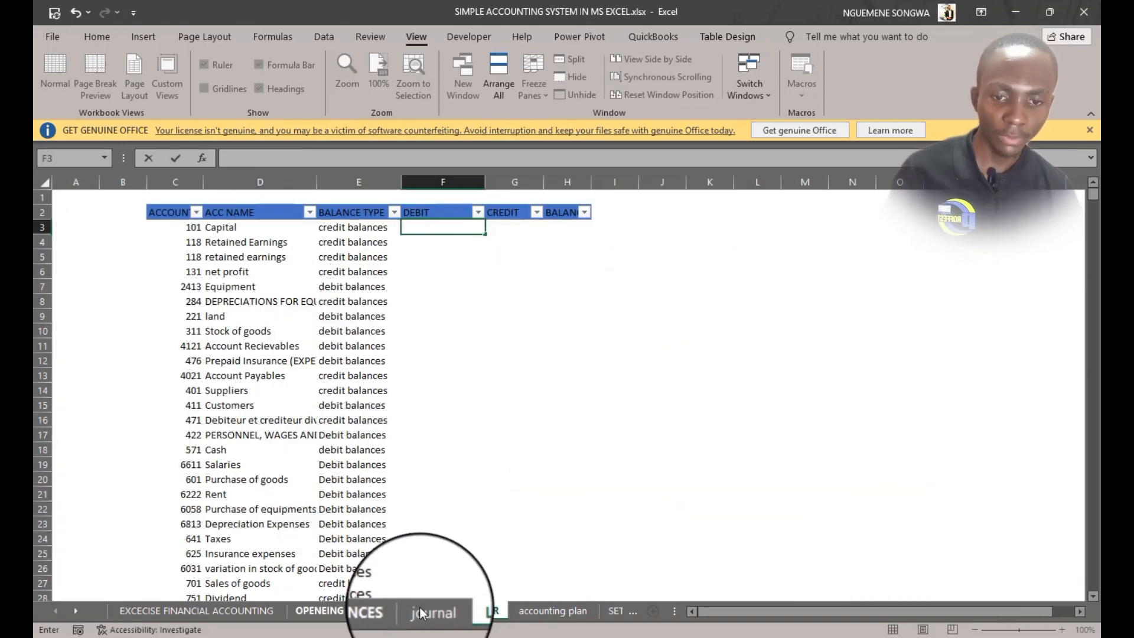
Convert the journal range $A$4:$G$1387 into a table with headers
left_click(420, 613)
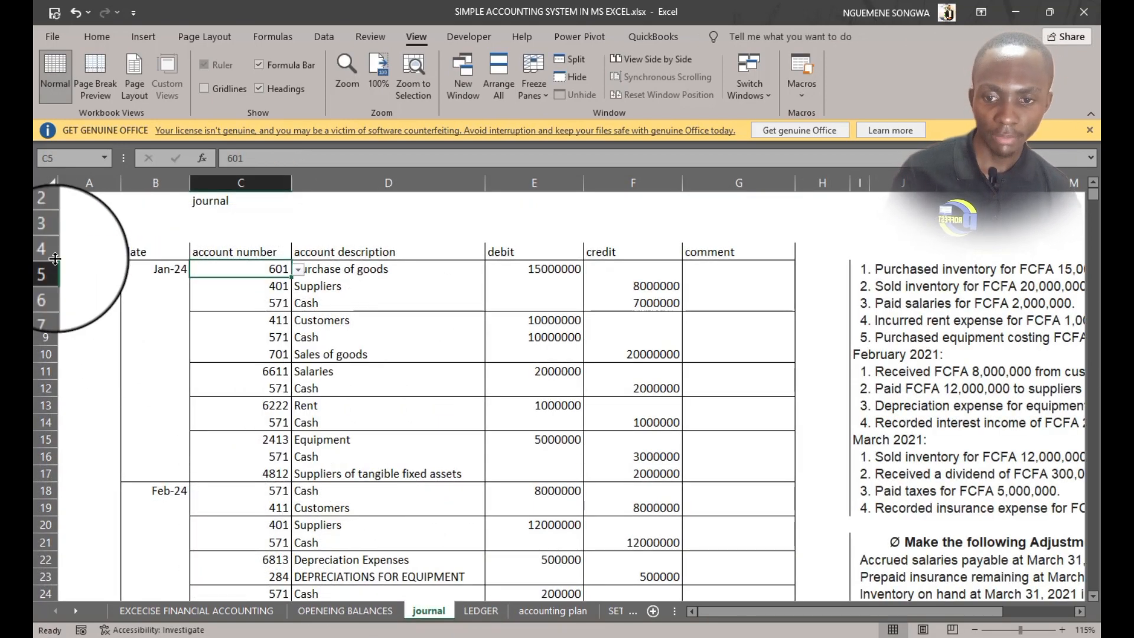
key("ctrl+c")
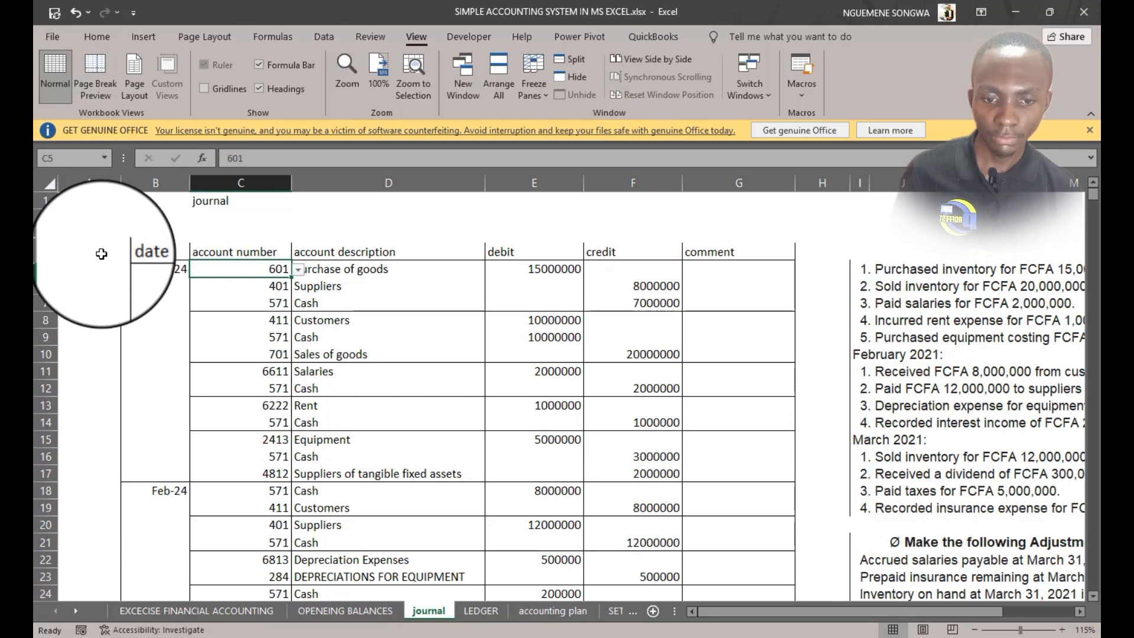
left_click_drag(91, 251, 724, 293)
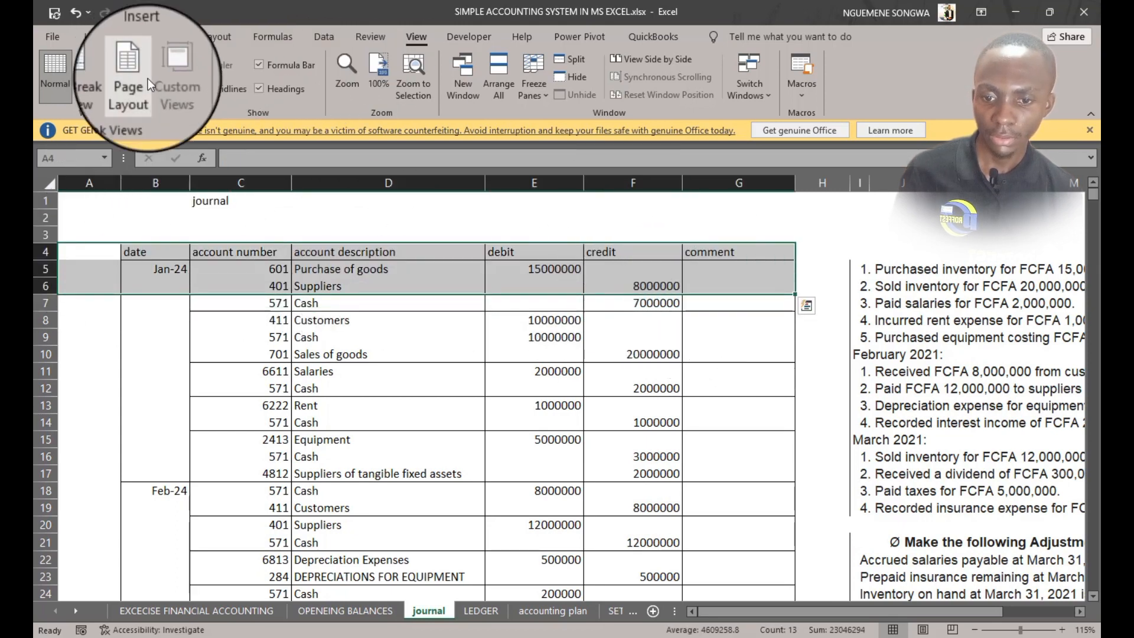
left_click(240, 408)
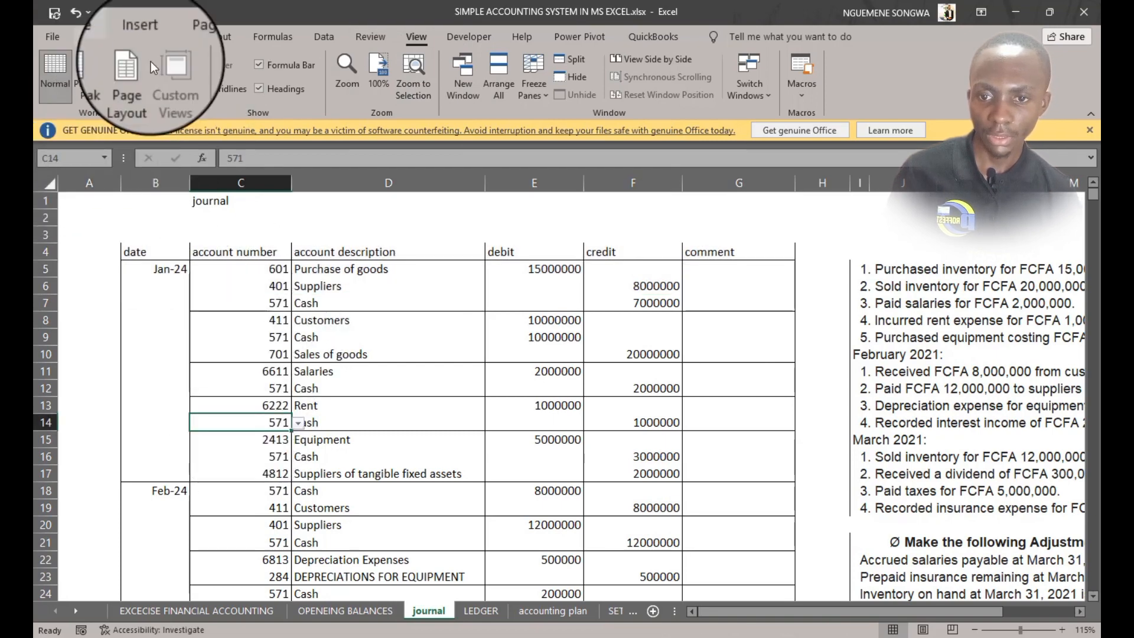
left_click(151, 37)
left_click(178, 82)
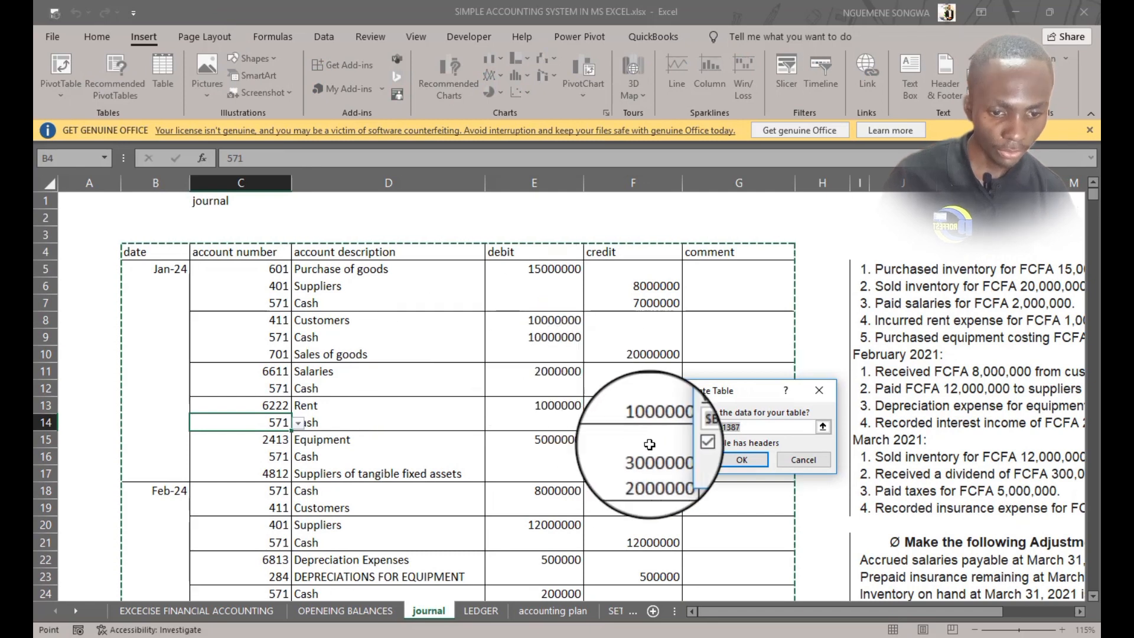
left_click(745, 426)
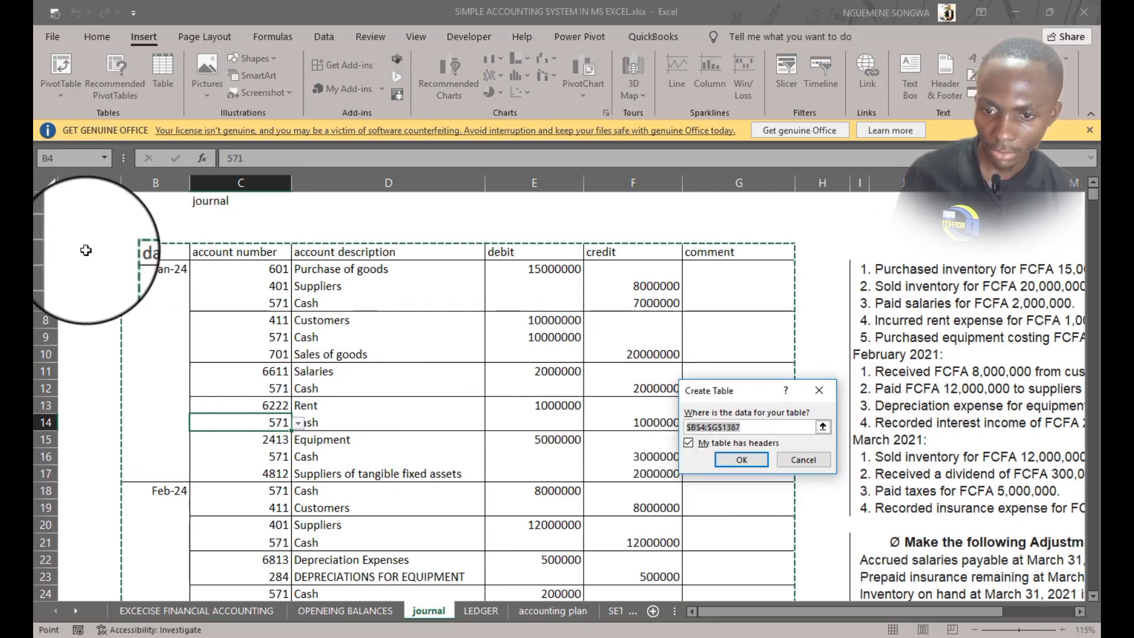
left_click(697, 426)
key("BackSpace")
type("A")
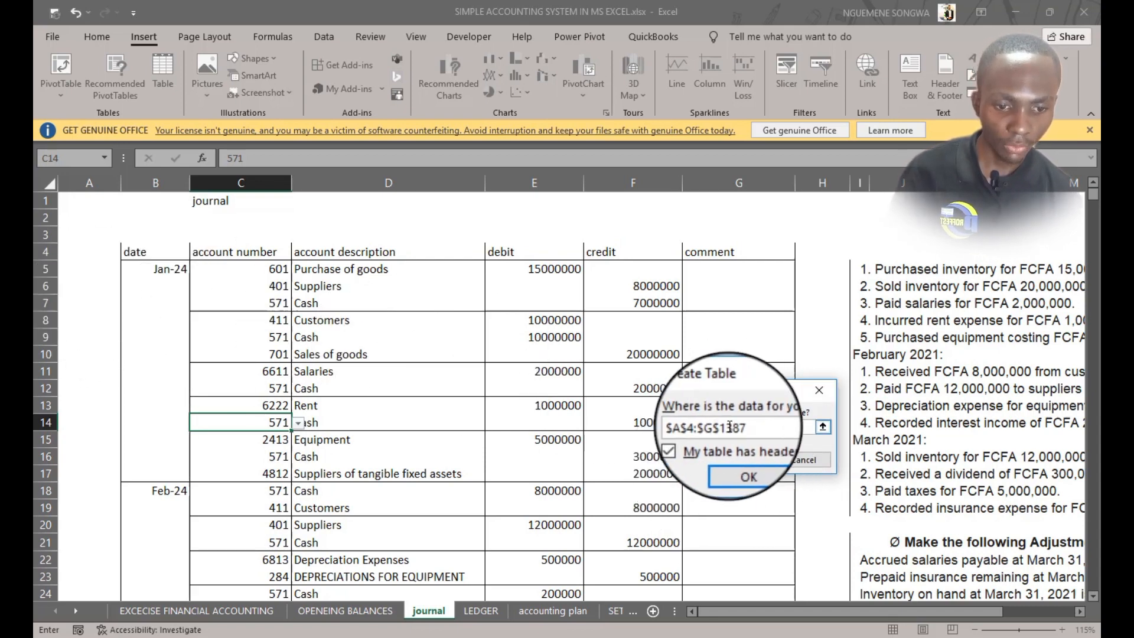
left_click(737, 459)
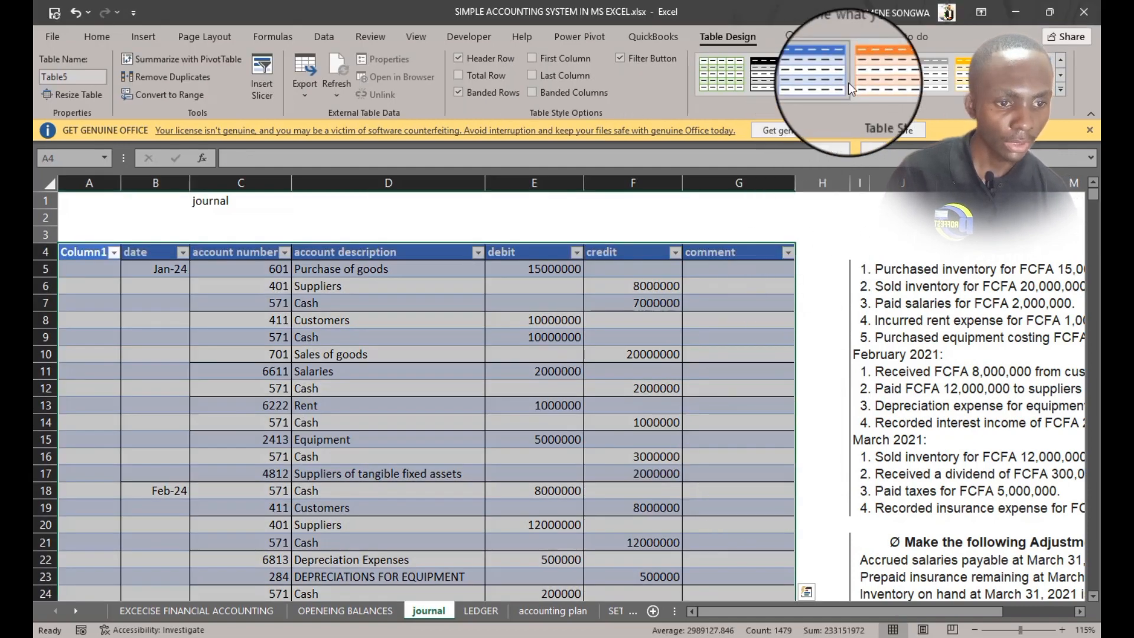
Apply a plain table style to the new journal table
left_click(721, 73)
left_click(494, 397)
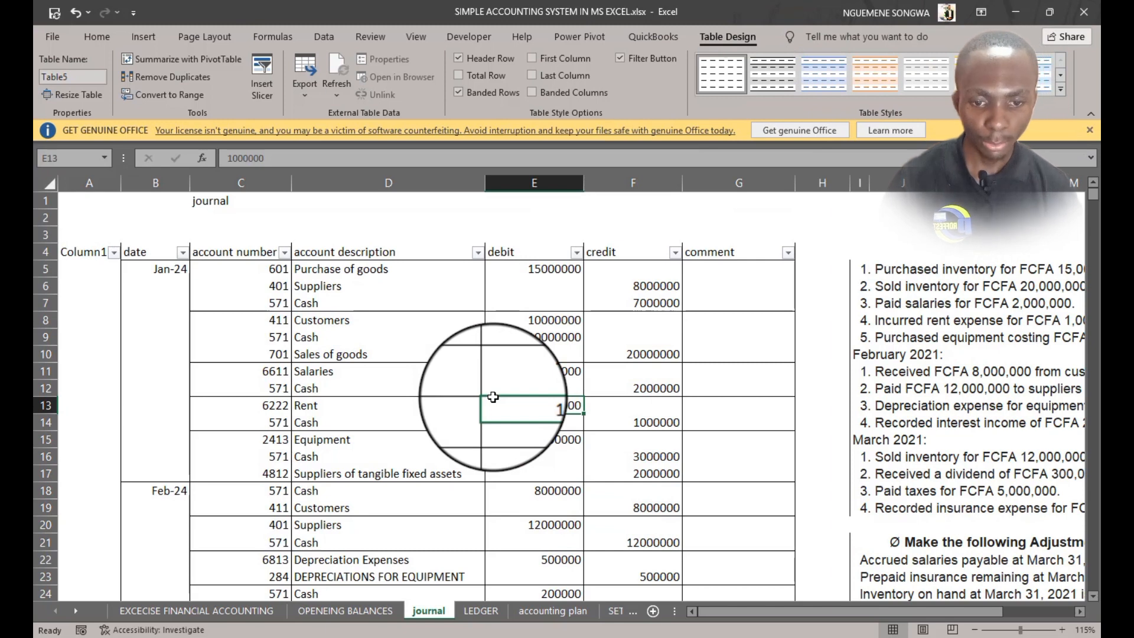
left_click(529, 251)
Fill the ledger DEBIT column with =SUMIF(Table5[account number],[@[ACCOUNT NUMBER]],Table5[debit]) to total journal debits per account
left_click(488, 610)
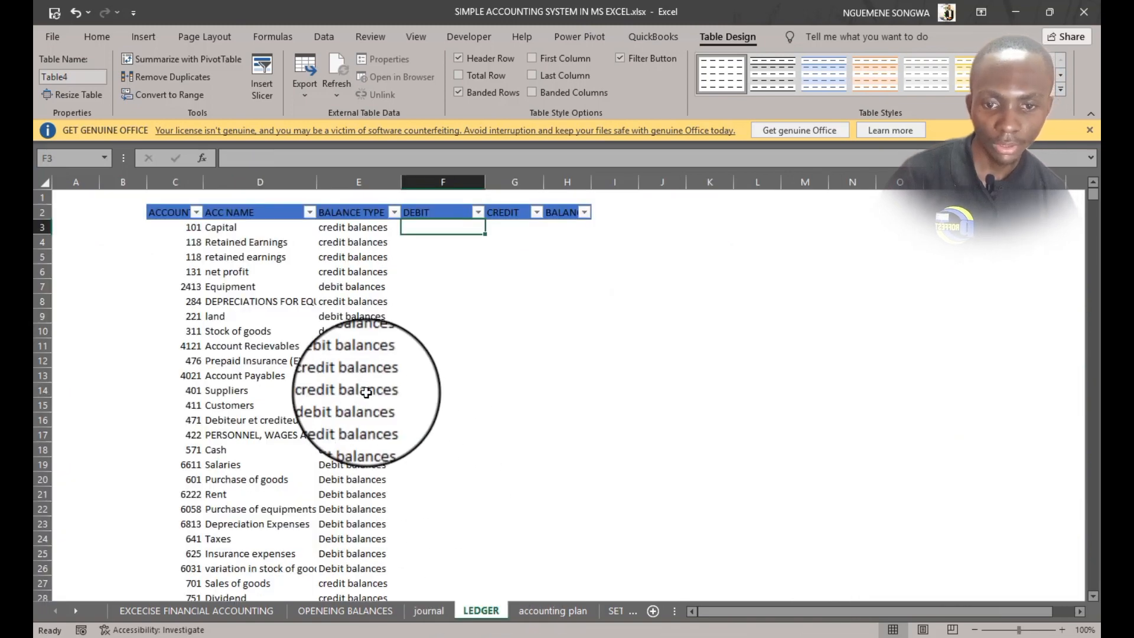
left_click(445, 228)
type("=")
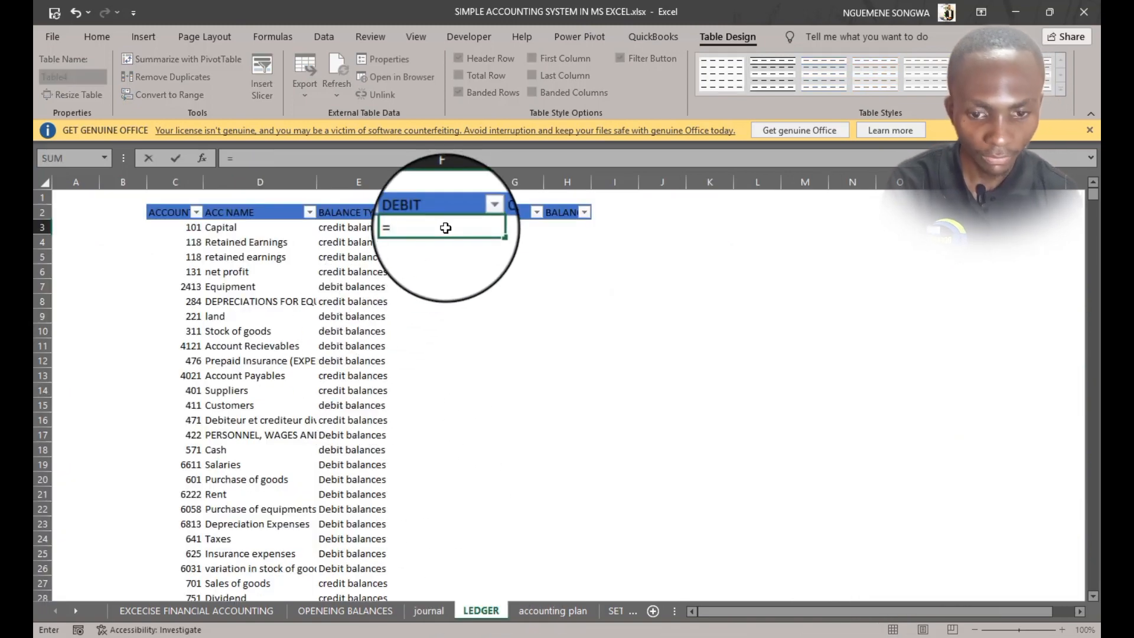
type("VL")
key("BackSpace")
key("BackSpace")
key("BackSpace")
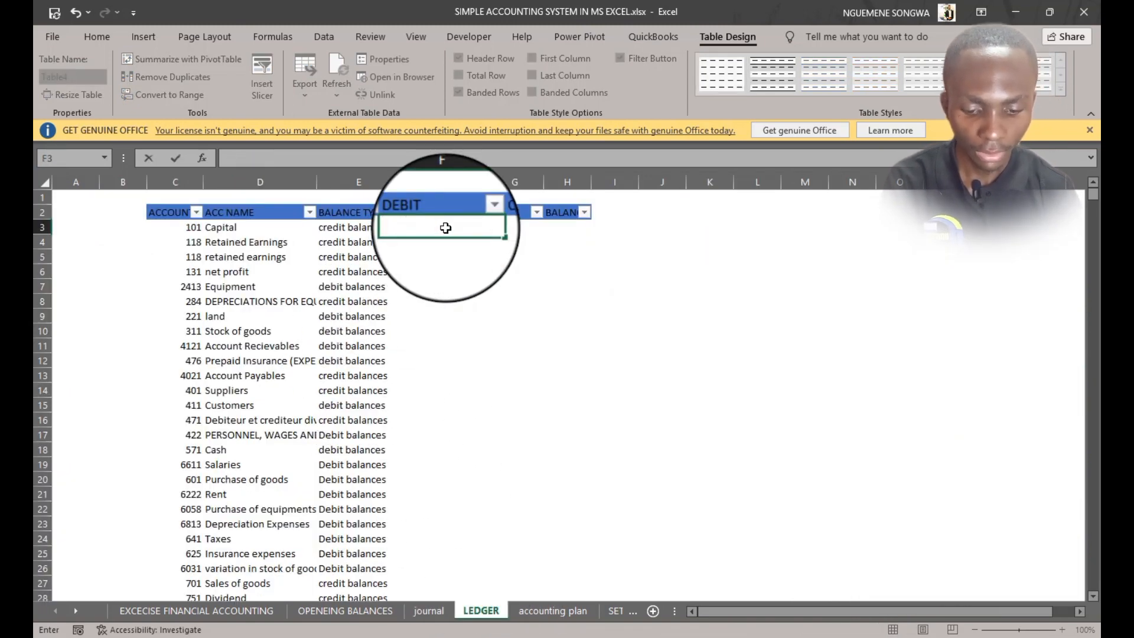
type("=SUM")
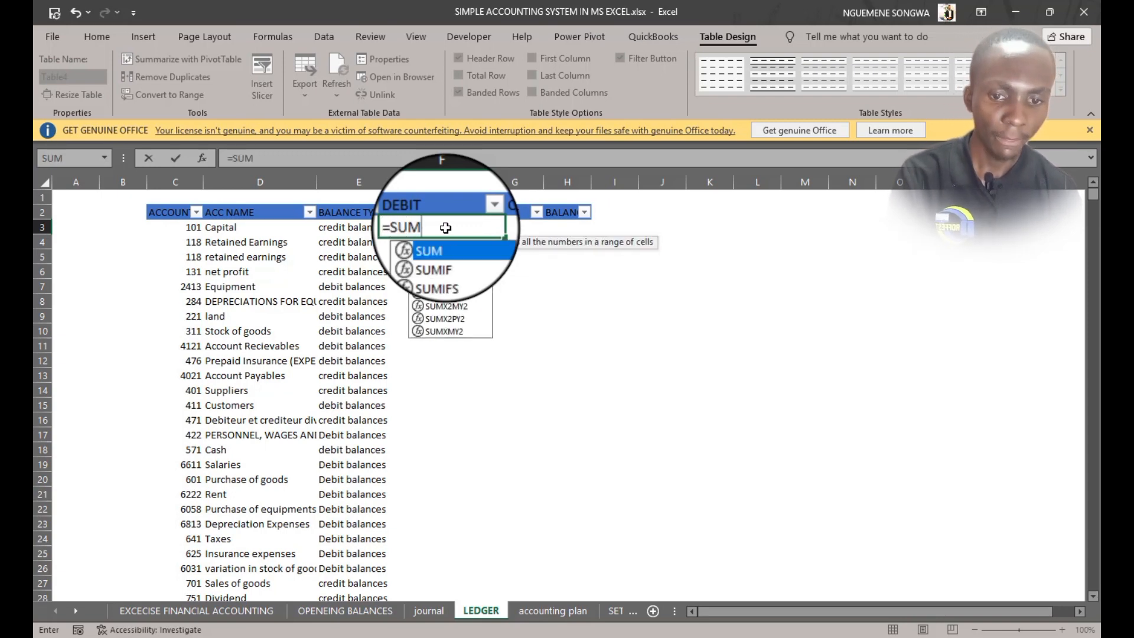
key("Down")
key("Down")
key("Up")
key("Tab")
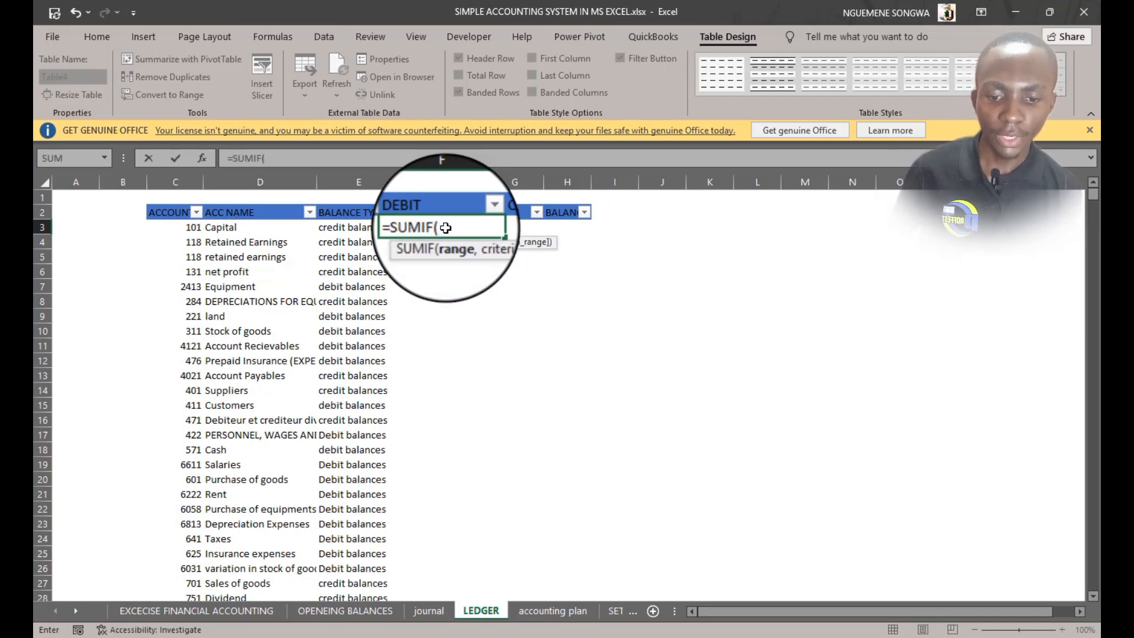
left_click(438, 610)
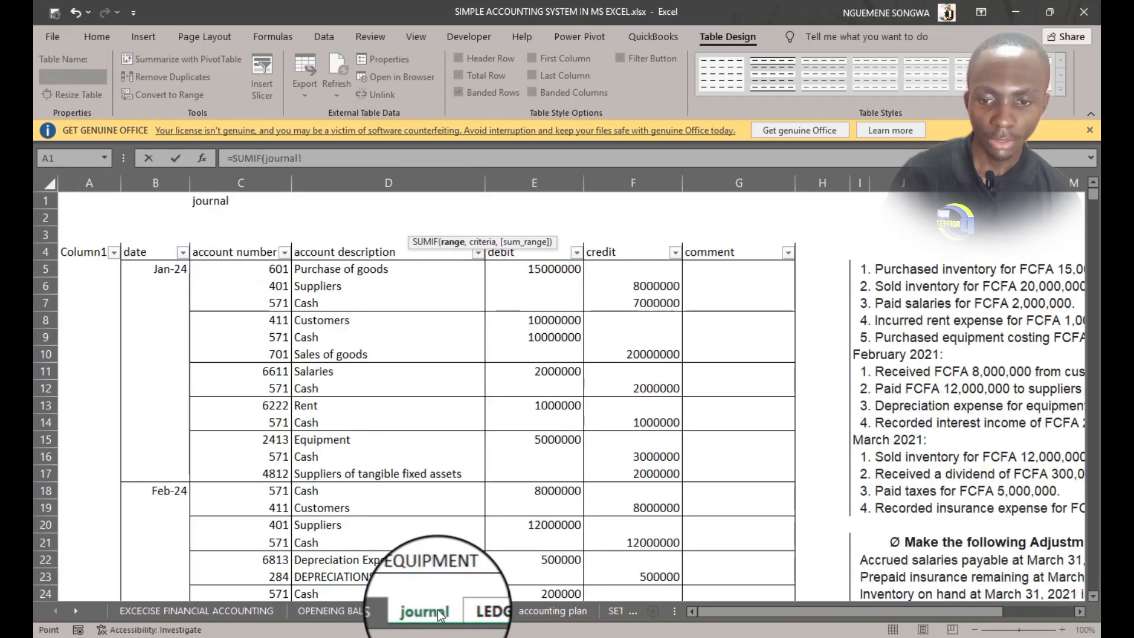
left_click(255, 247)
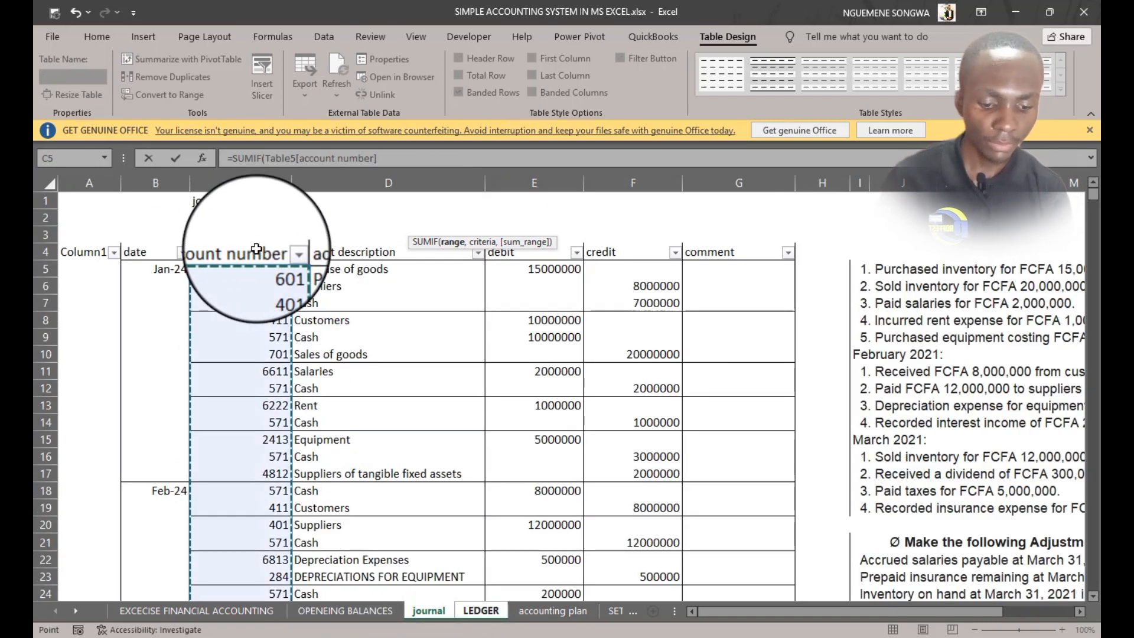
type(",")
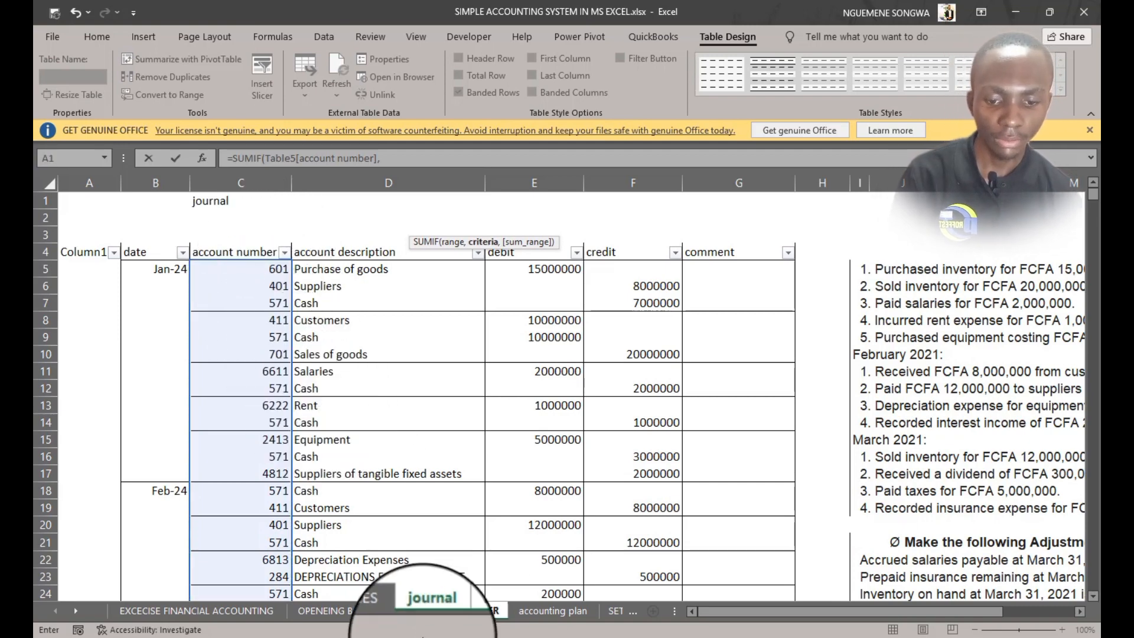
left_click(481, 610)
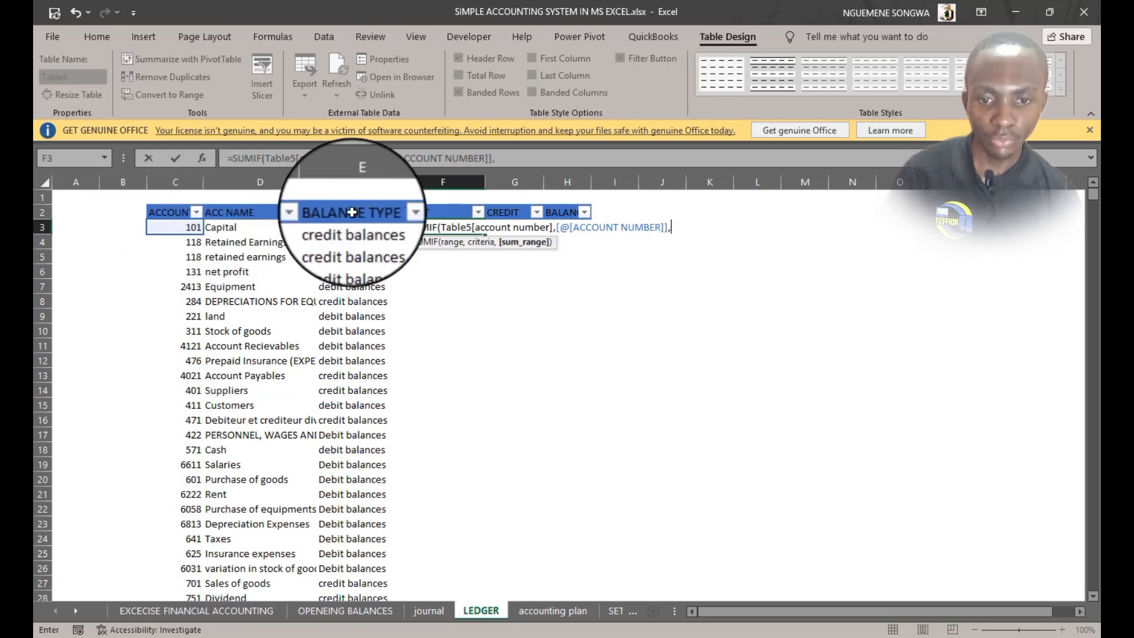
left_click(432, 608)
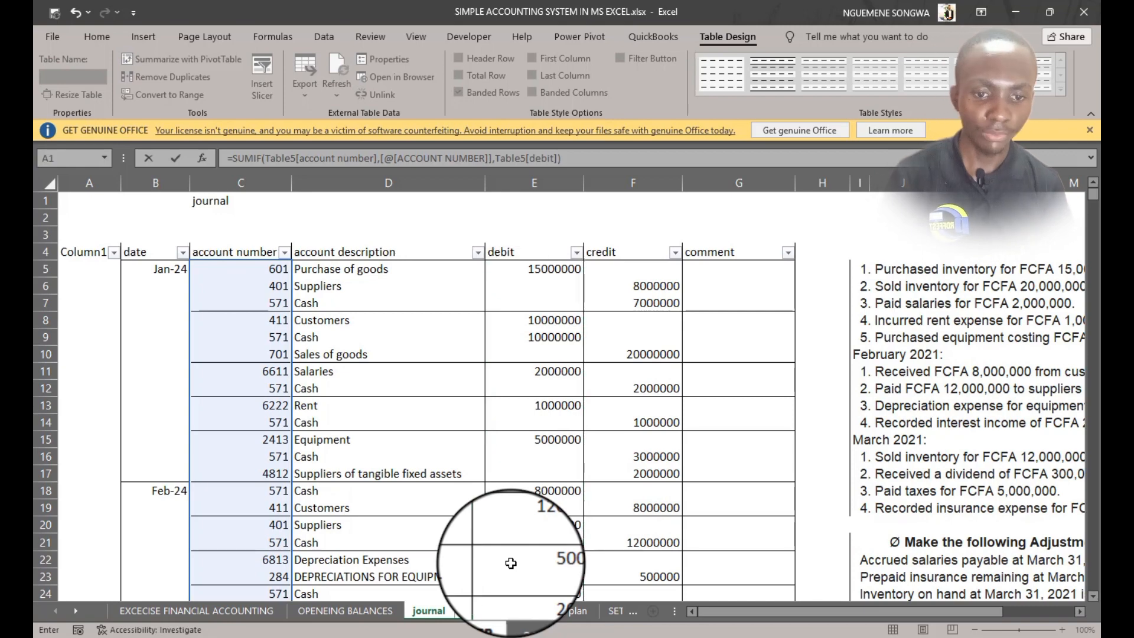
key("Escape")
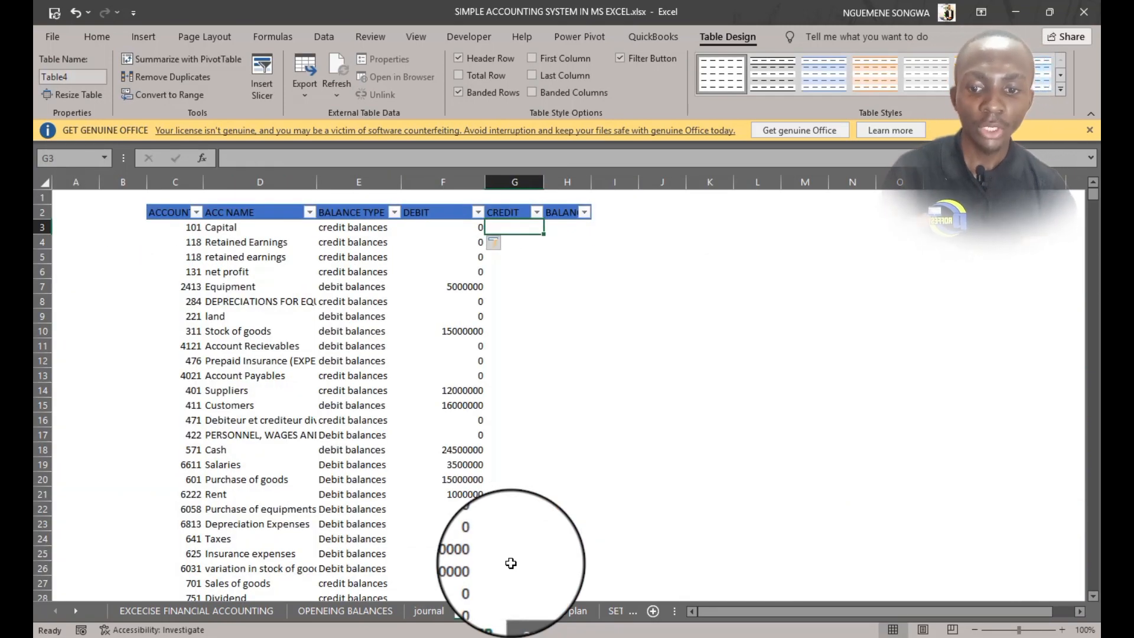
Compare the ledger's DEBIT totals against the journal's debit entries for each account
left_click(430, 610)
left_click(478, 610)
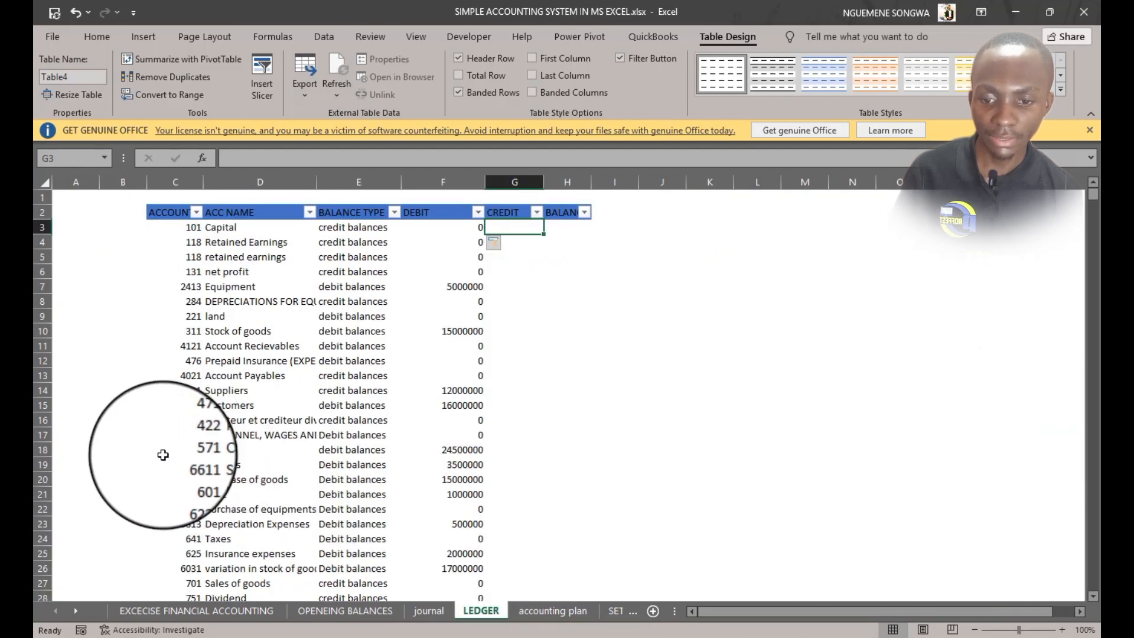
left_click(176, 272)
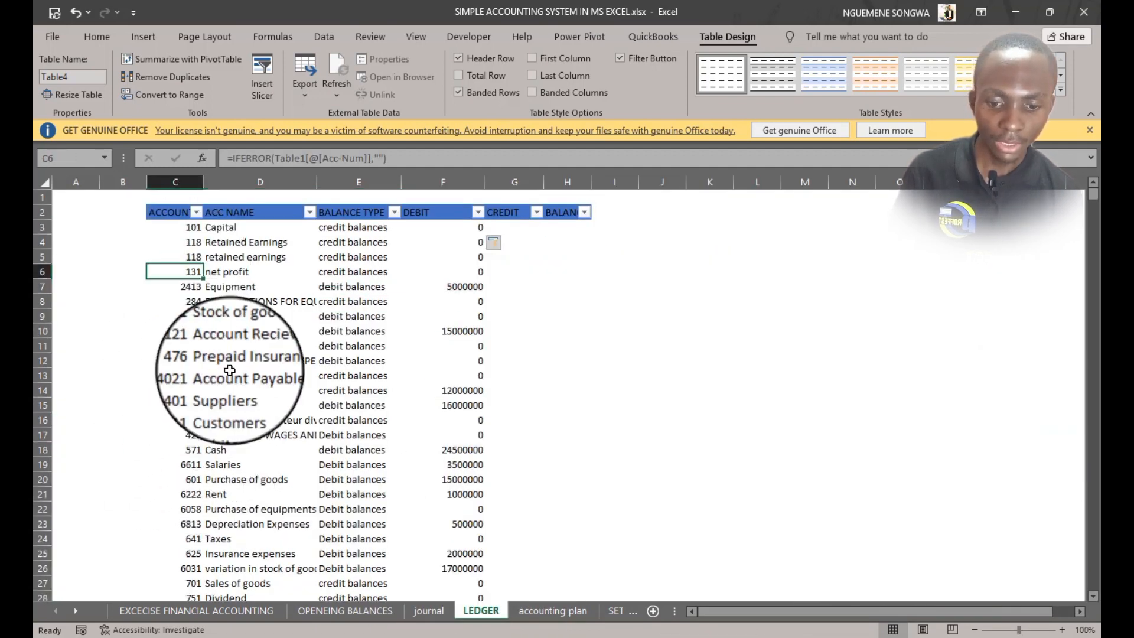
left_click(429, 612)
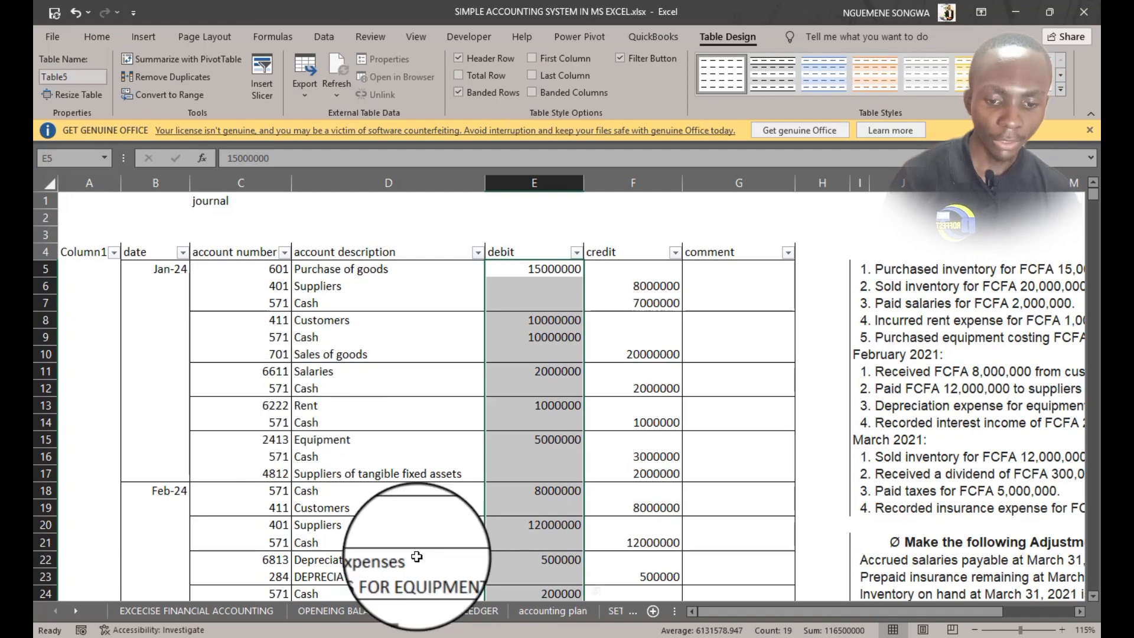
left_click(482, 611)
scroll(454, 301, "down", 7)
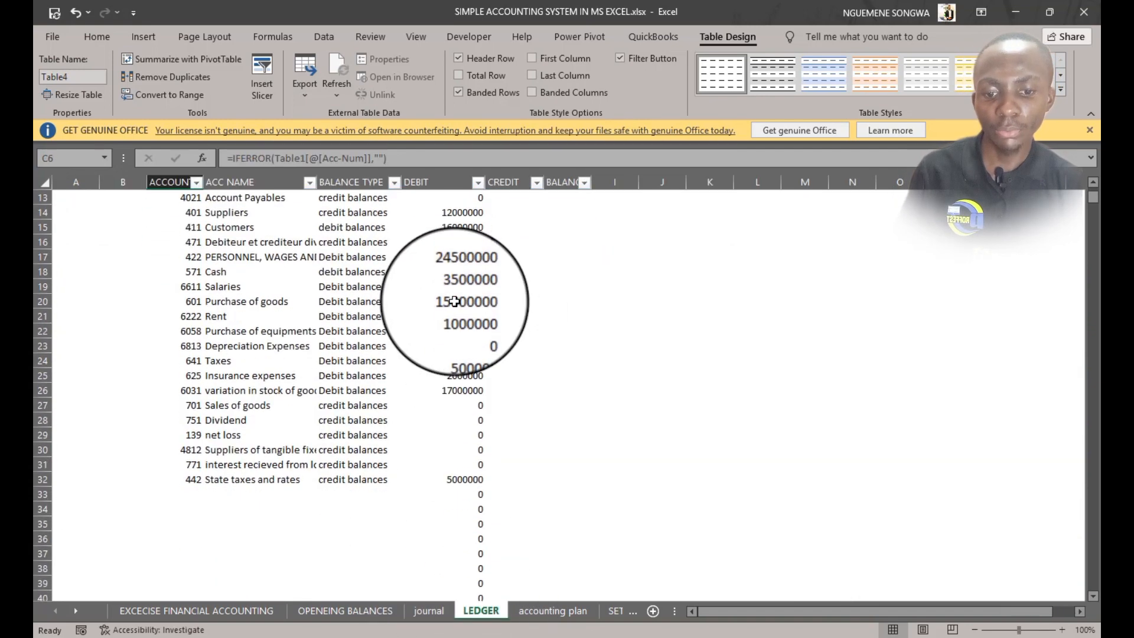
scroll(454, 301, "up", 8)
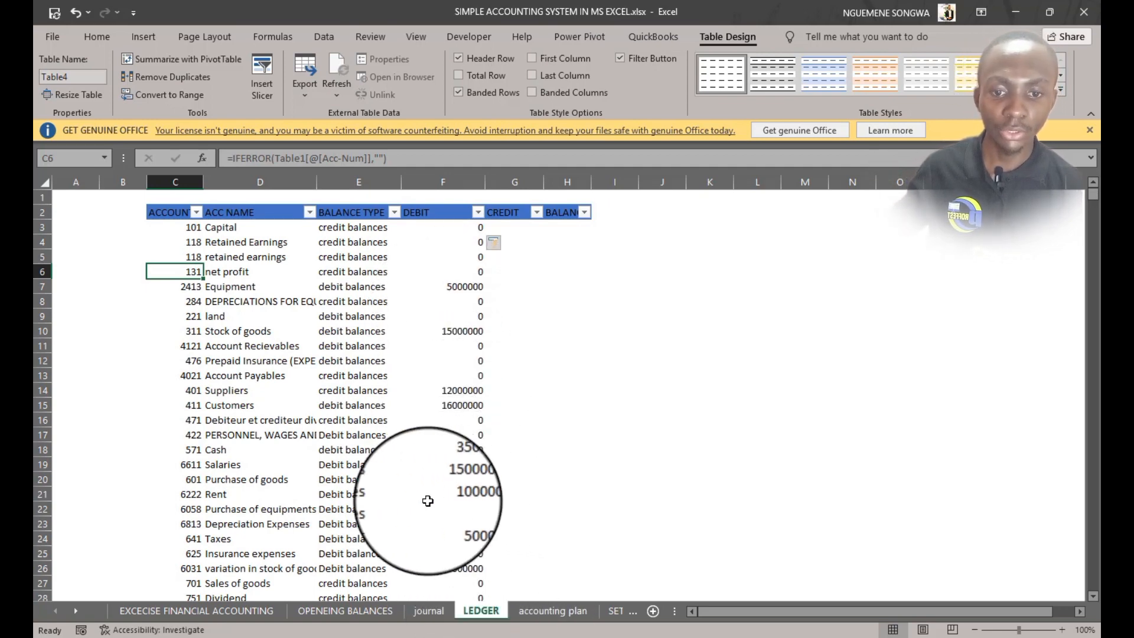
left_click(455, 228)
left_click(430, 325)
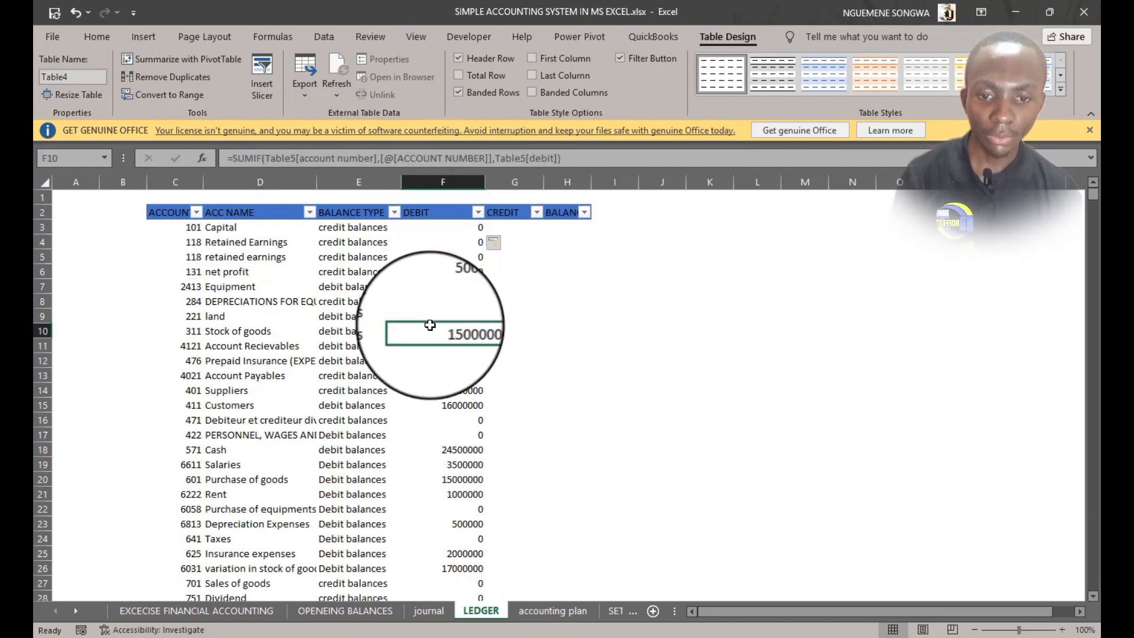
Extend the ledger DEBIT formula by adding +SUMIF(Table3[Acc-Num],[@[ACCOUNT NUMBER]],Table3[DEBIT]) to include opening balance debits
left_click(454, 227)
left_click(582, 159)
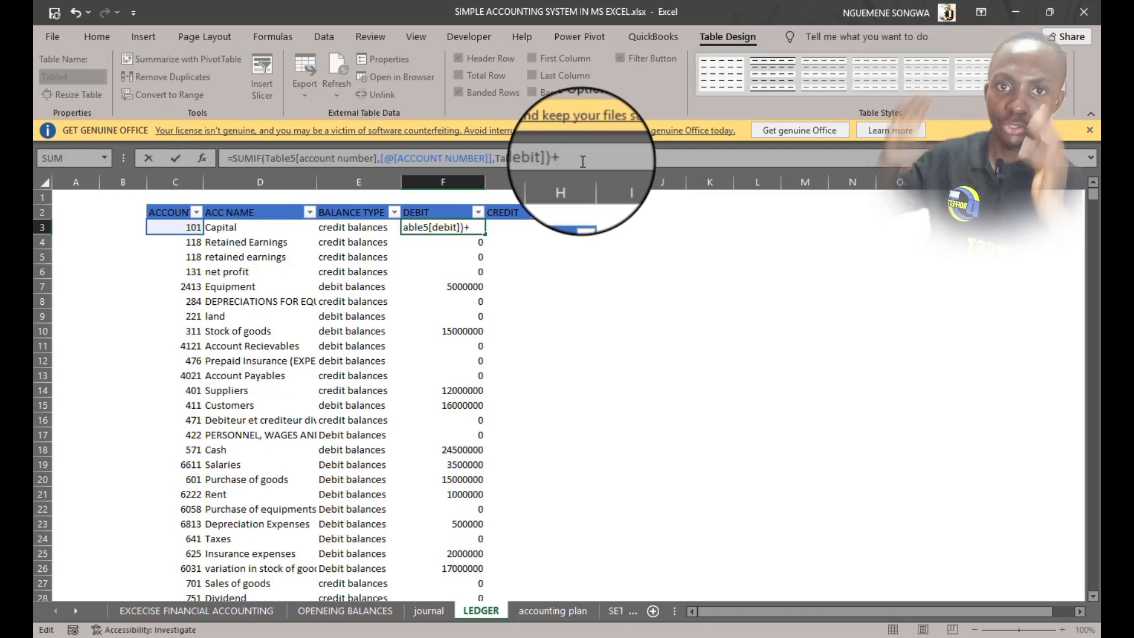
type("+")
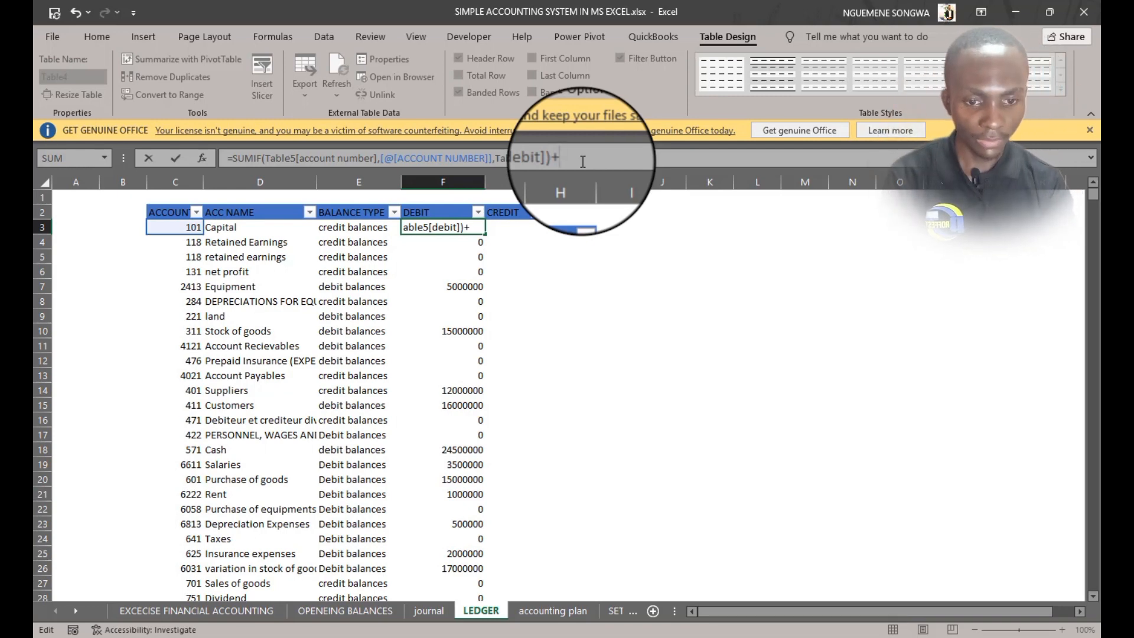
type("SUM")
triple_click(568, 160)
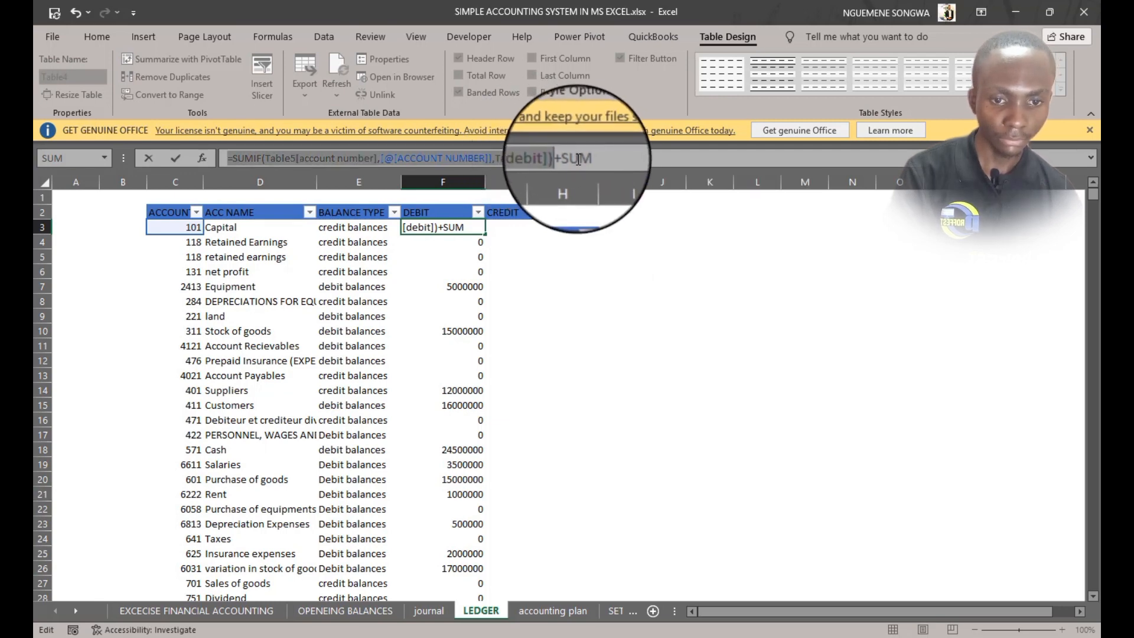
left_click(596, 162)
type("IF(")
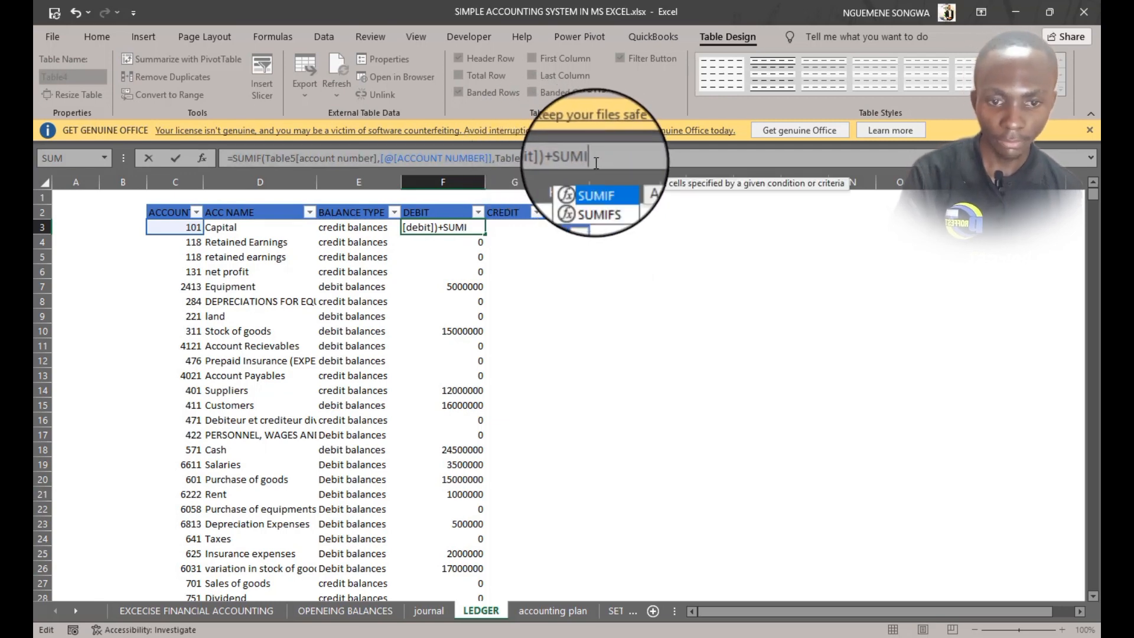
left_click(341, 608)
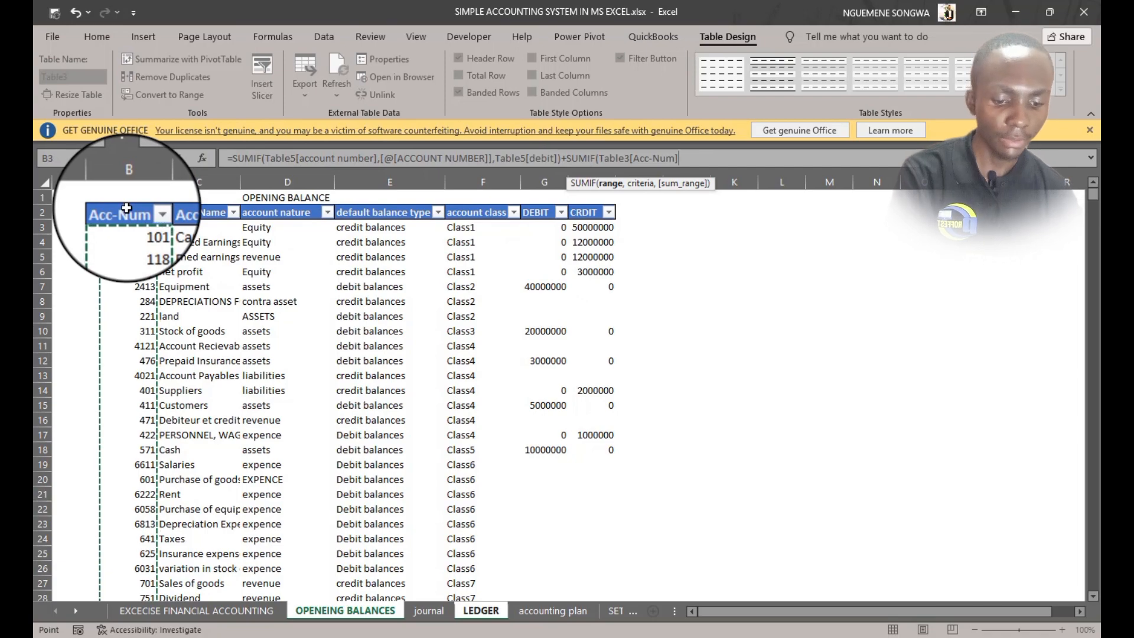
type(",")
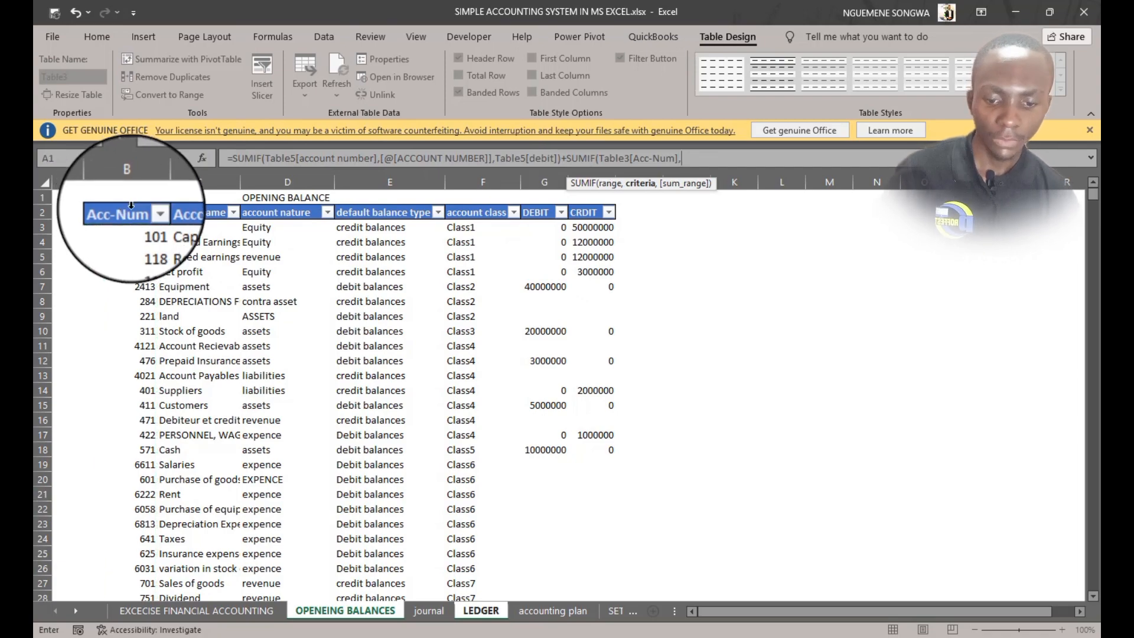
left_click(472, 612)
left_click(178, 226)
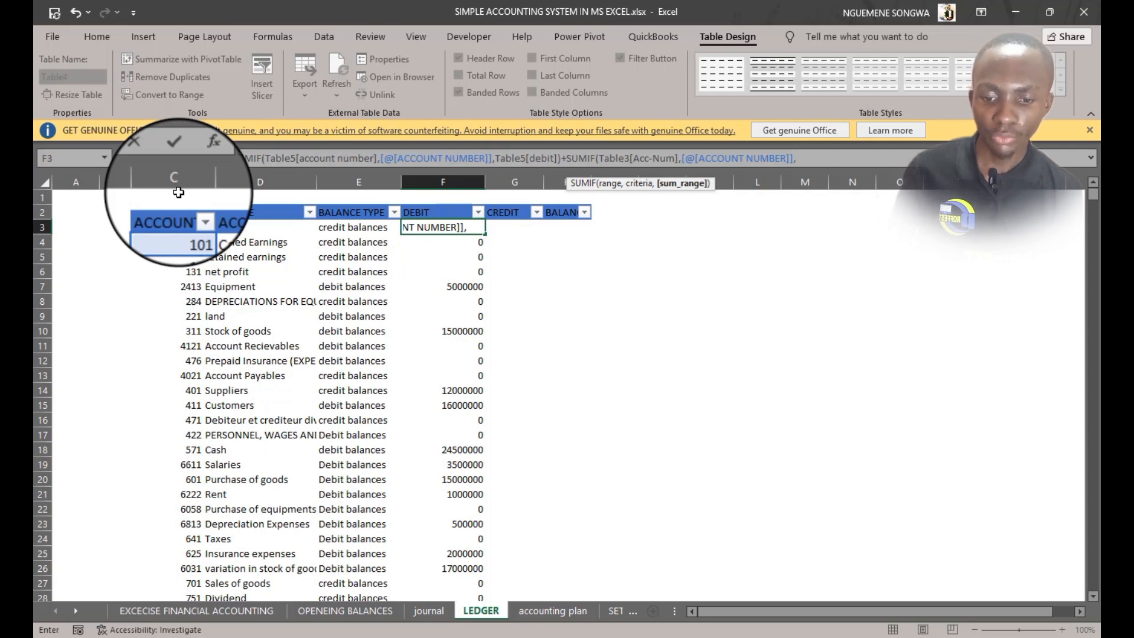
left_click(339, 611)
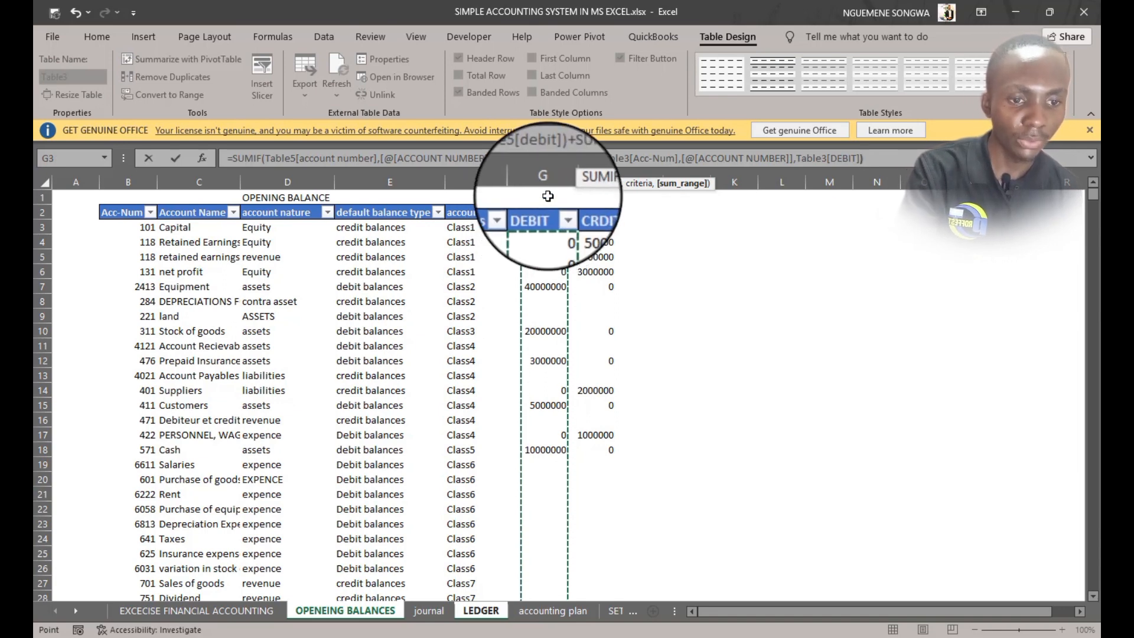
type(")")
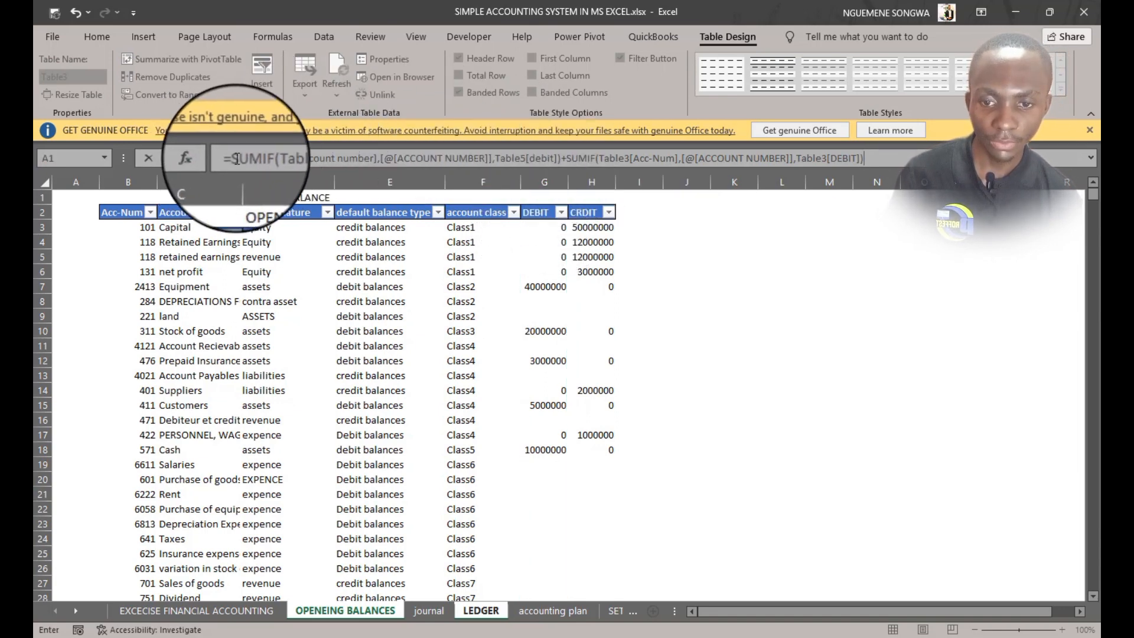
left_click_drag(235, 158, 880, 158)
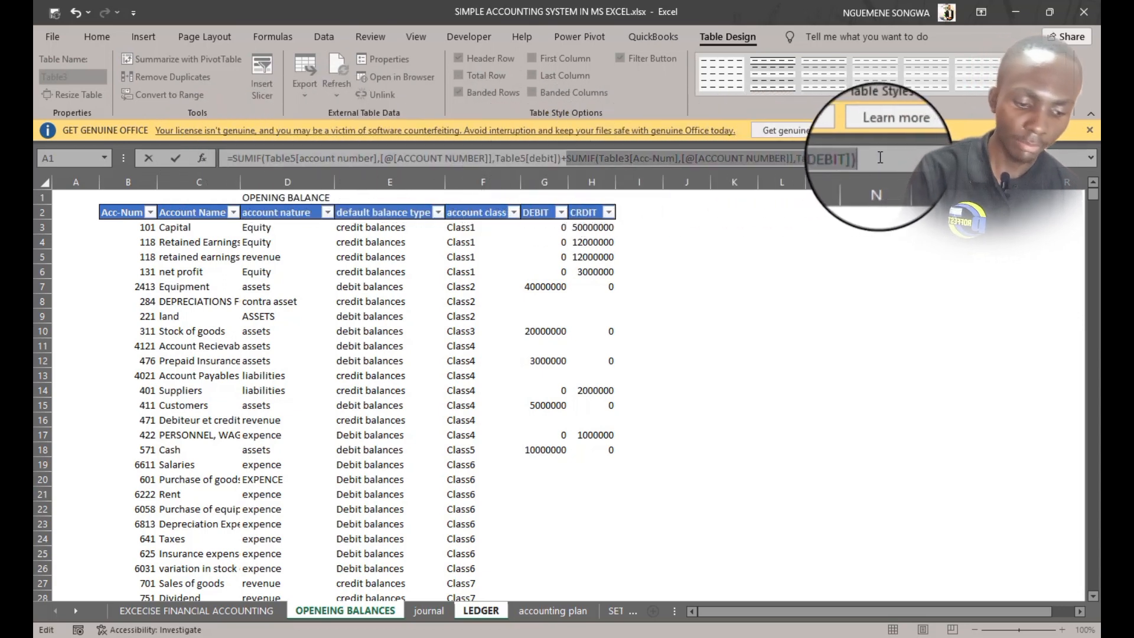
key("Return")
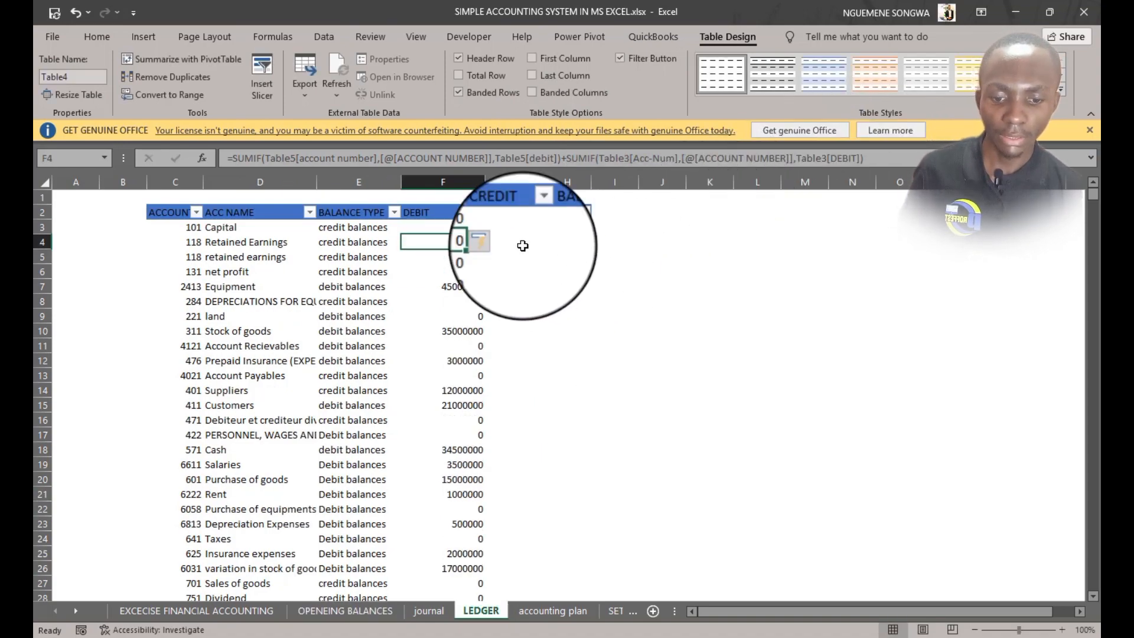
Review the updated DEBIT totals for the accounts in the ledger
scroll(481, 343, "down", 5)
scroll(481, 354, "up", 5)
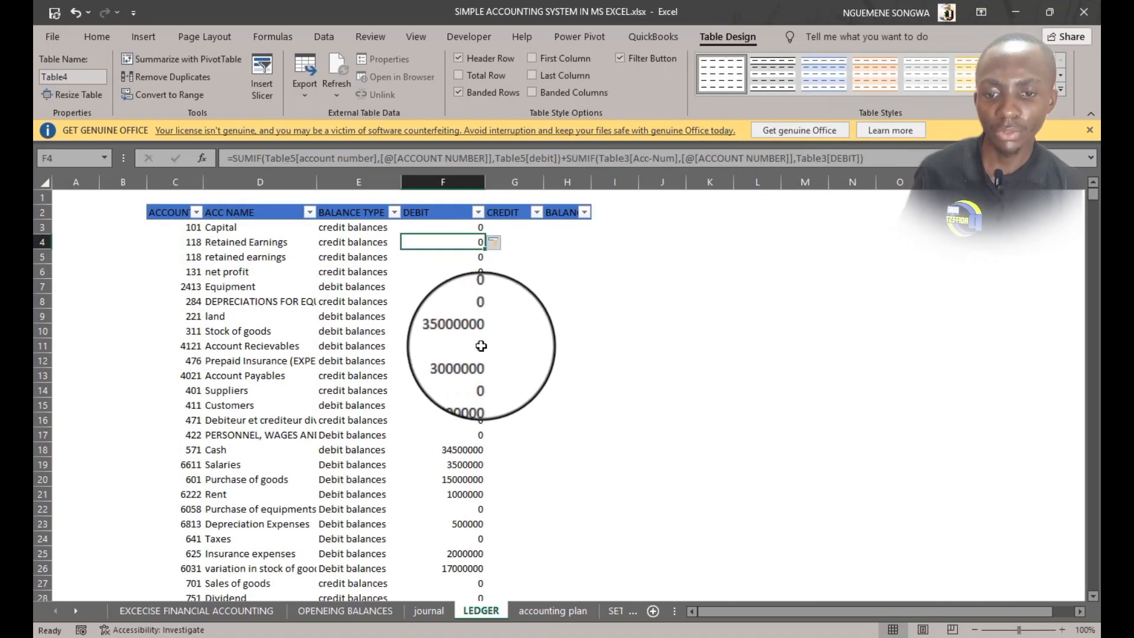
left_click(195, 257)
left_click(185, 286)
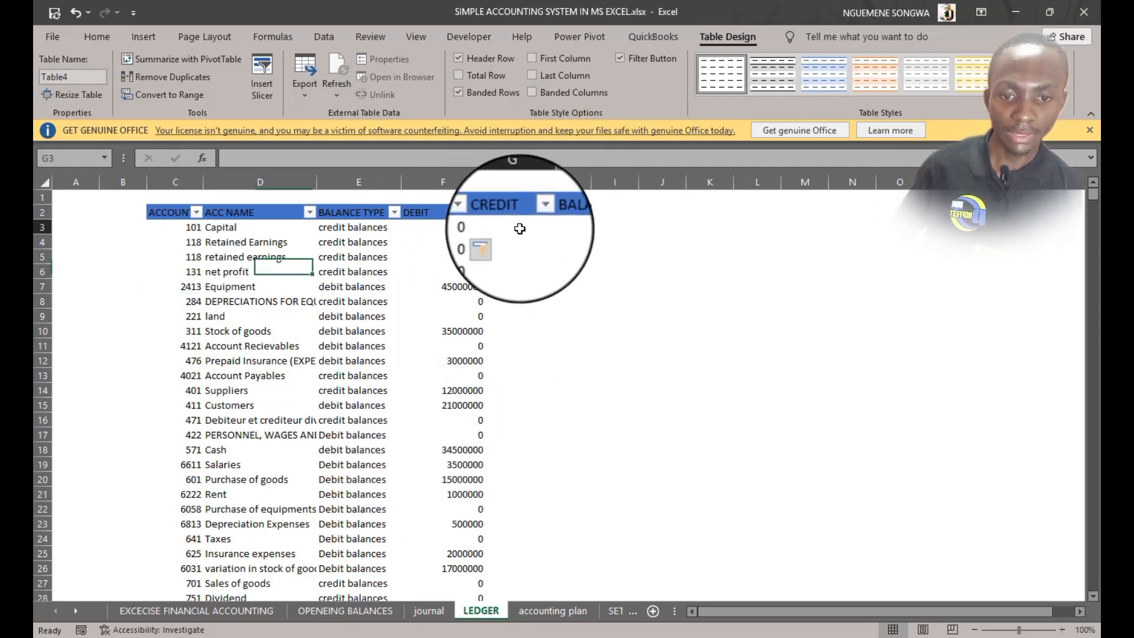
left_click(485, 227)
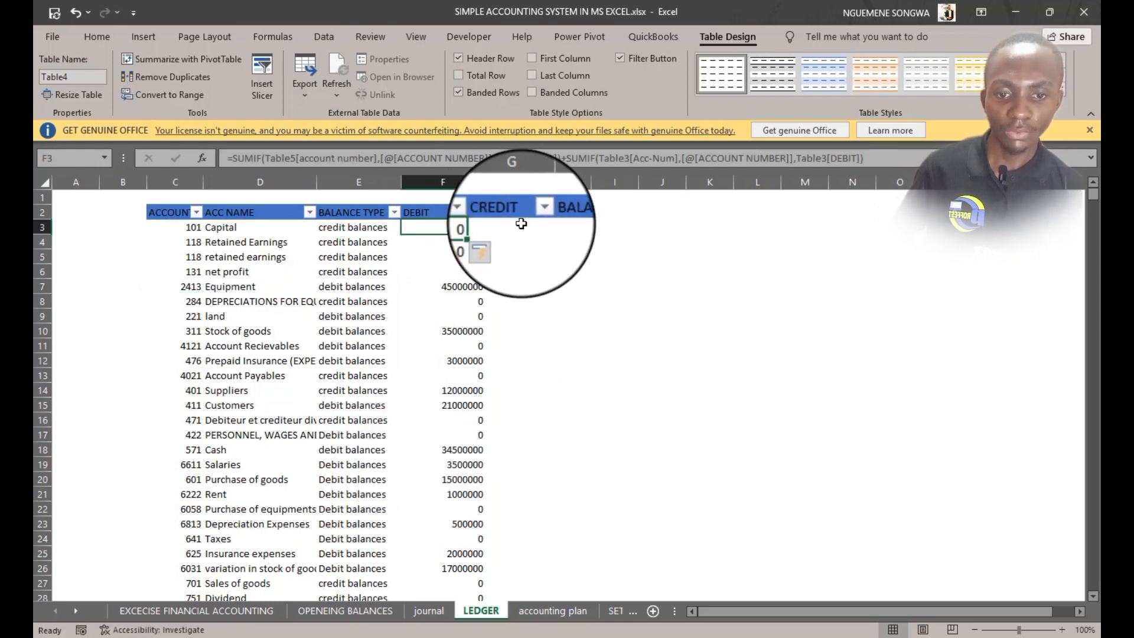
left_click(462, 230)
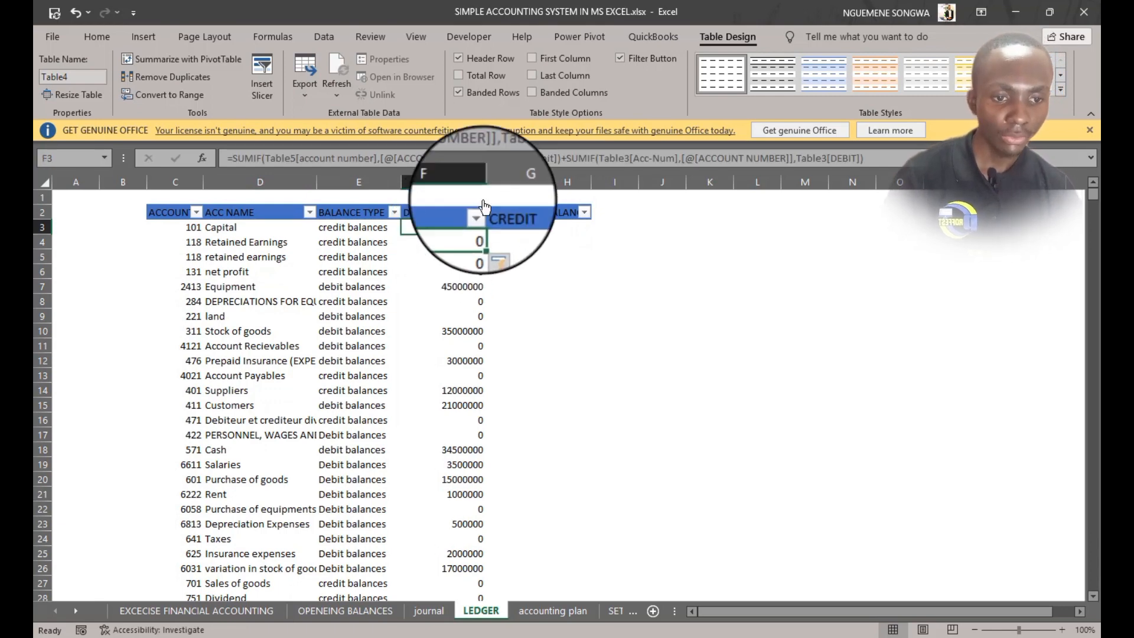
Fill the CREDIT column with the same formula using Table5[credit] and Table3[CRDIT] instead of the debit columns
left_click_drag(919, 153, 146, 160)
key("ctrl+c")
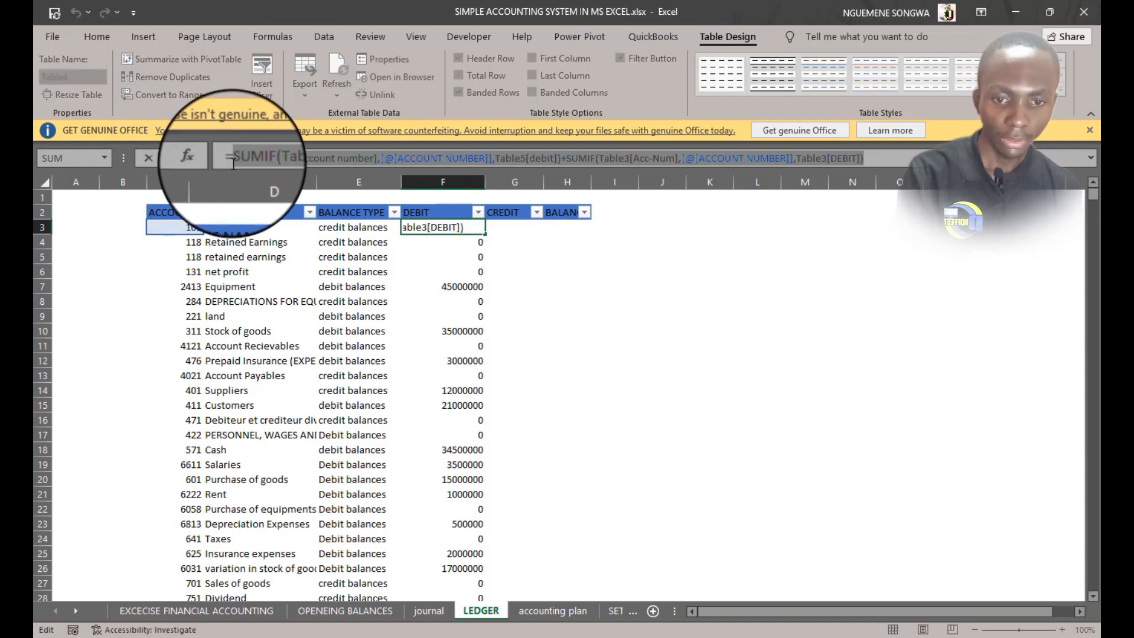
key("Tab")
key("ctrl+v")
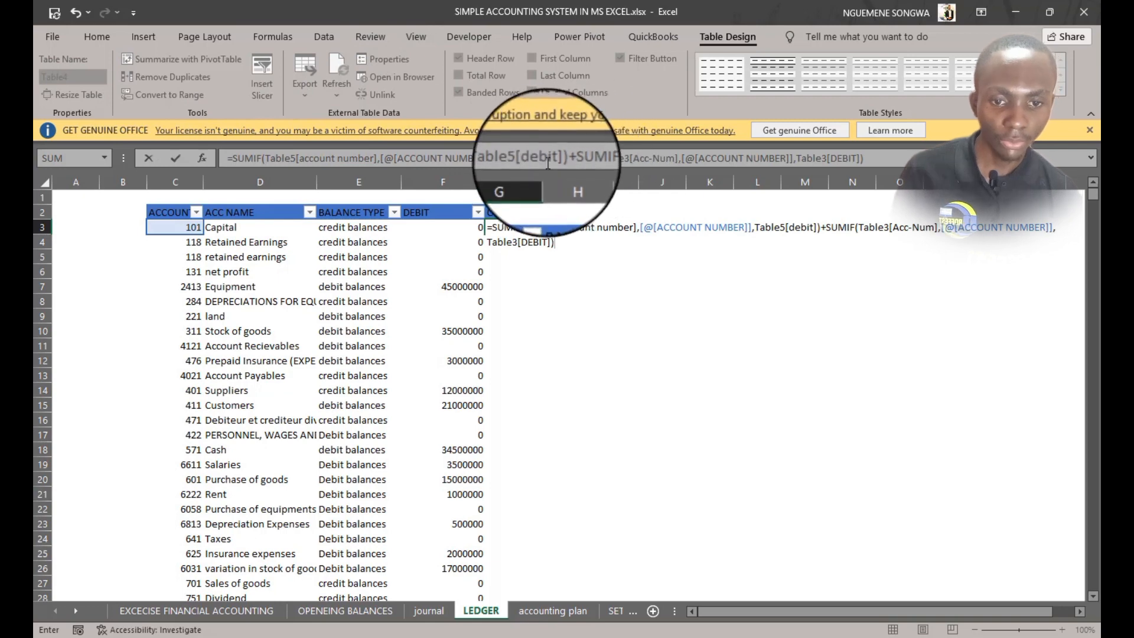
left_click_drag(554, 157, 532, 158)
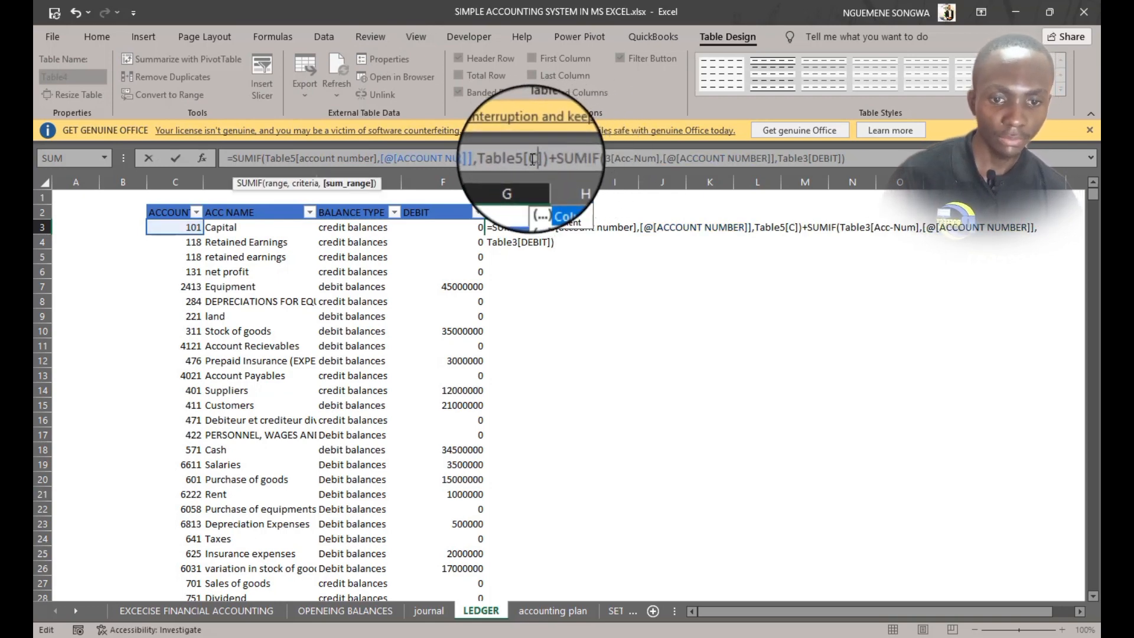
type("credit")
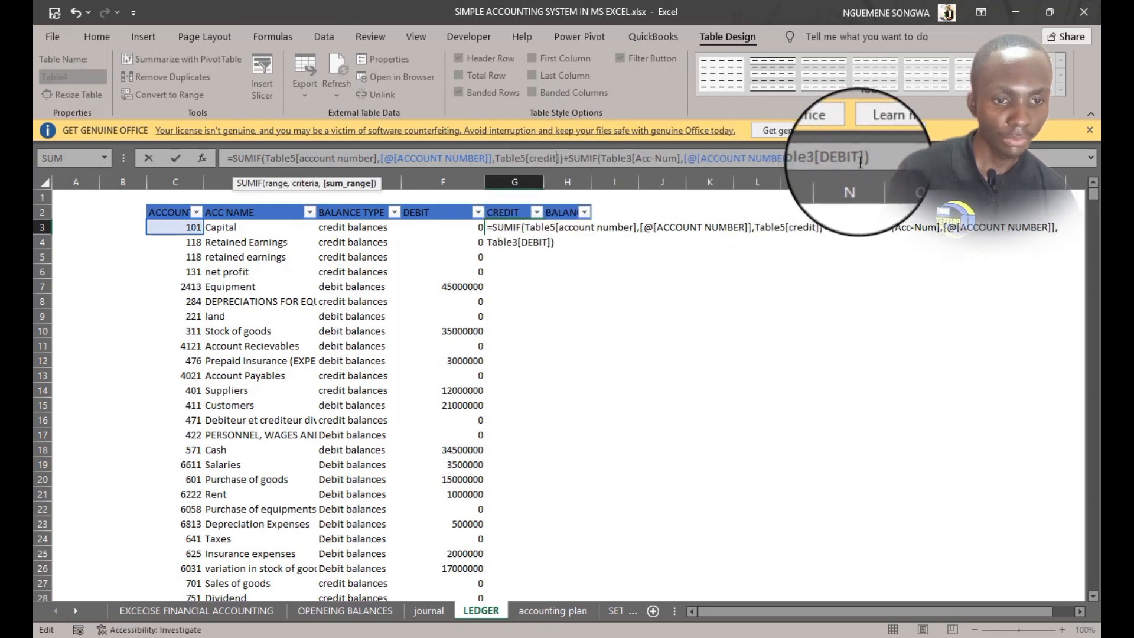
left_click_drag(859, 158, 833, 156)
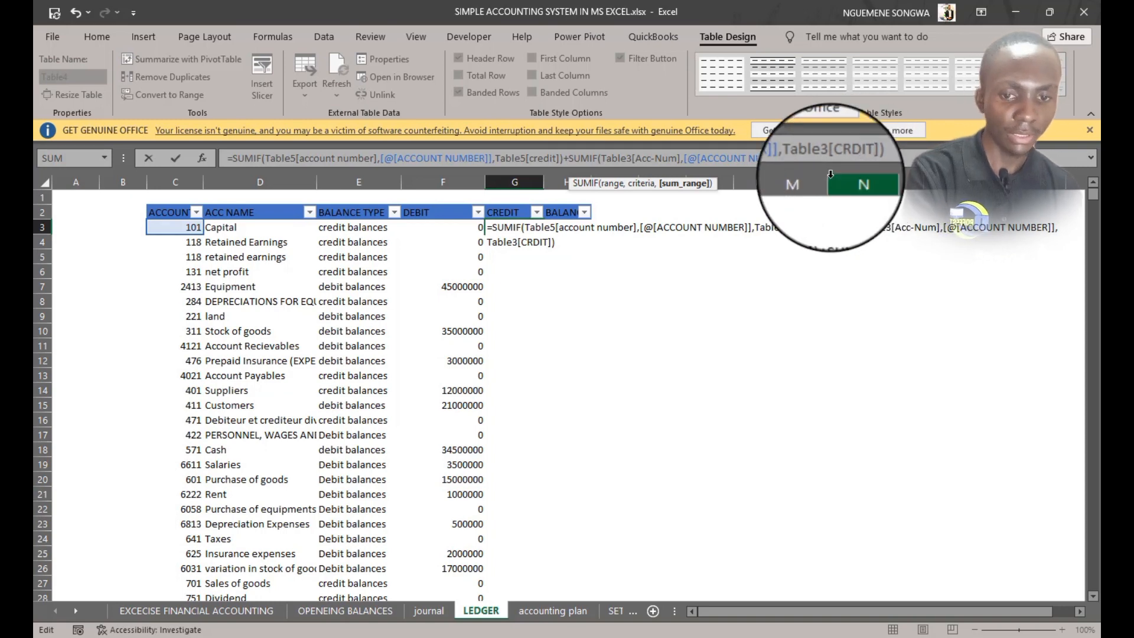
key("Return")
key("Left")
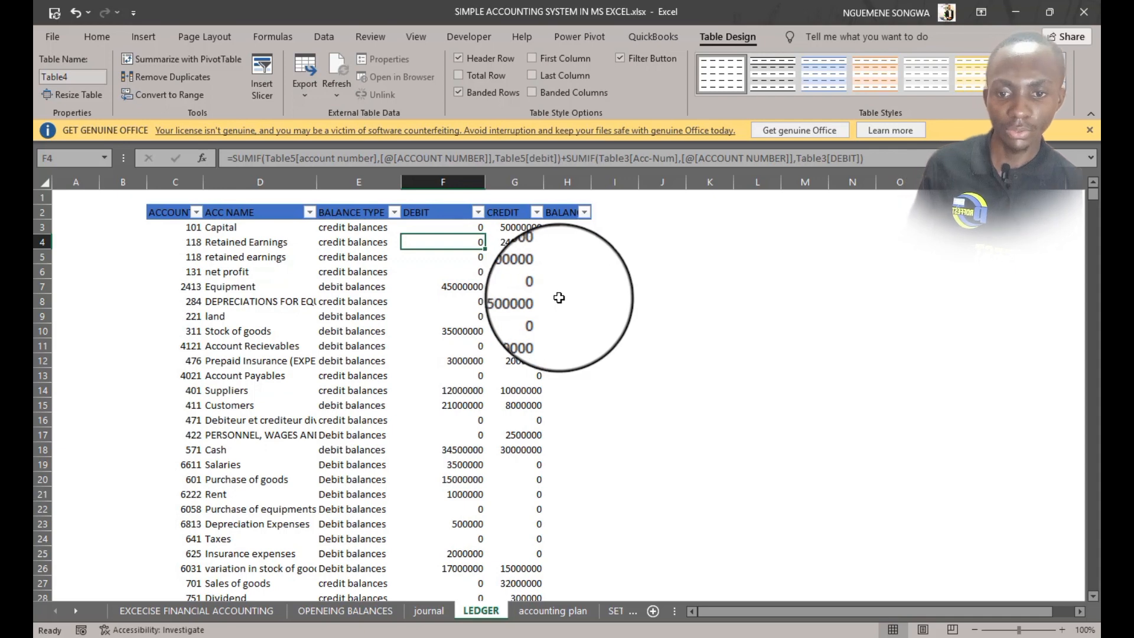
left_click(523, 228)
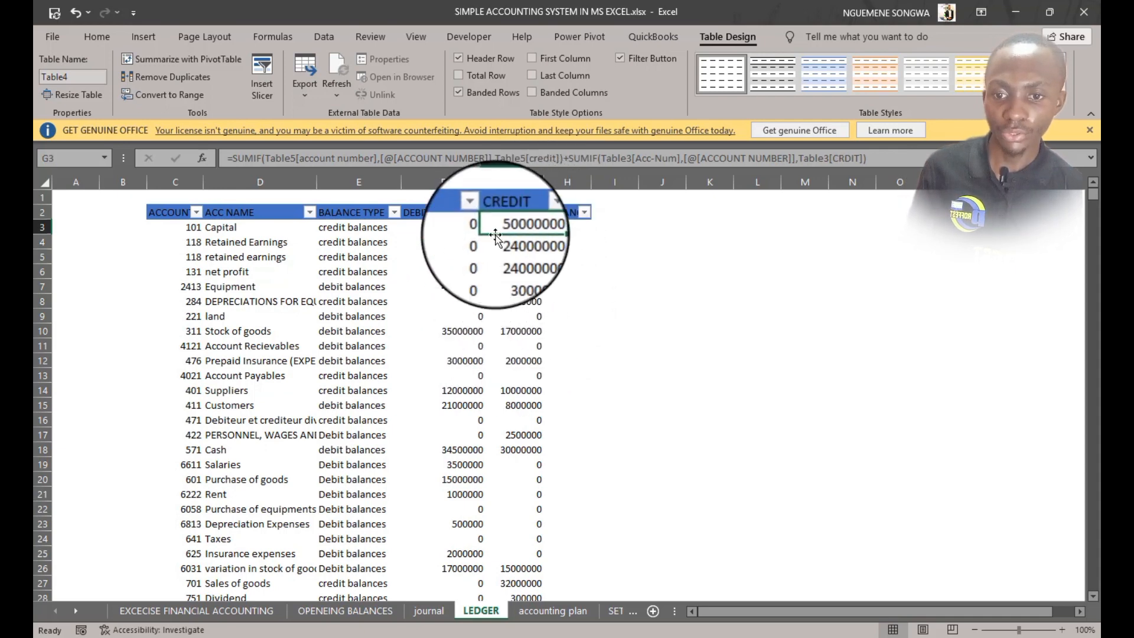
Compare the ledger CREDIT totals with the journal and opening balances sheets
left_click(422, 611)
scroll(412, 418, "down", 6)
scroll(415, 420, "up", 6)
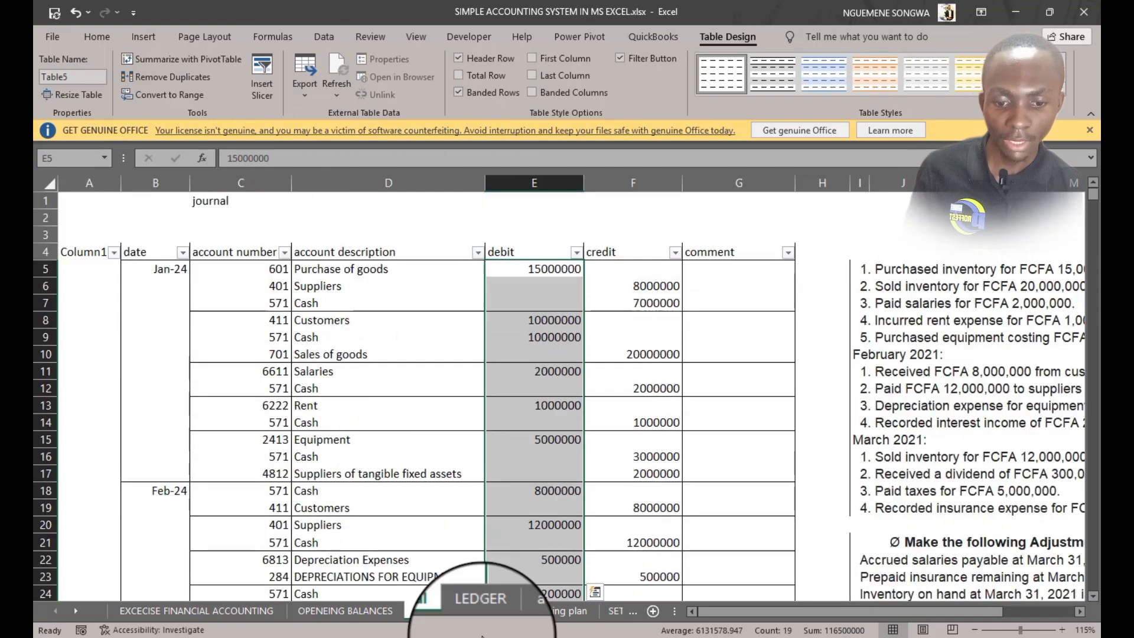
left_click(481, 611)
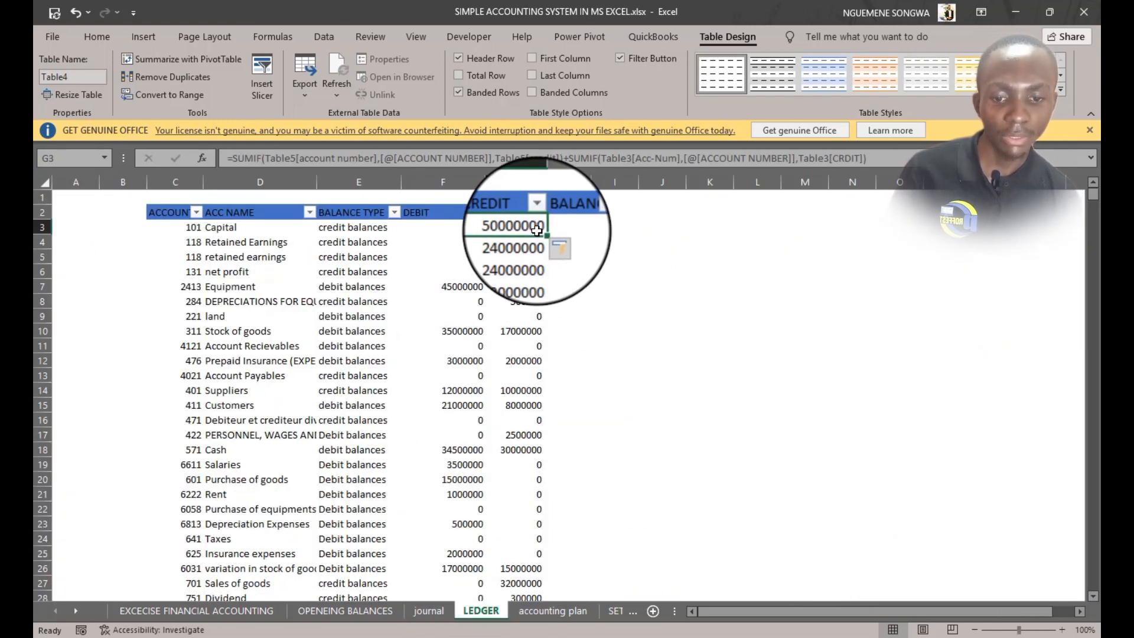
left_click(372, 608)
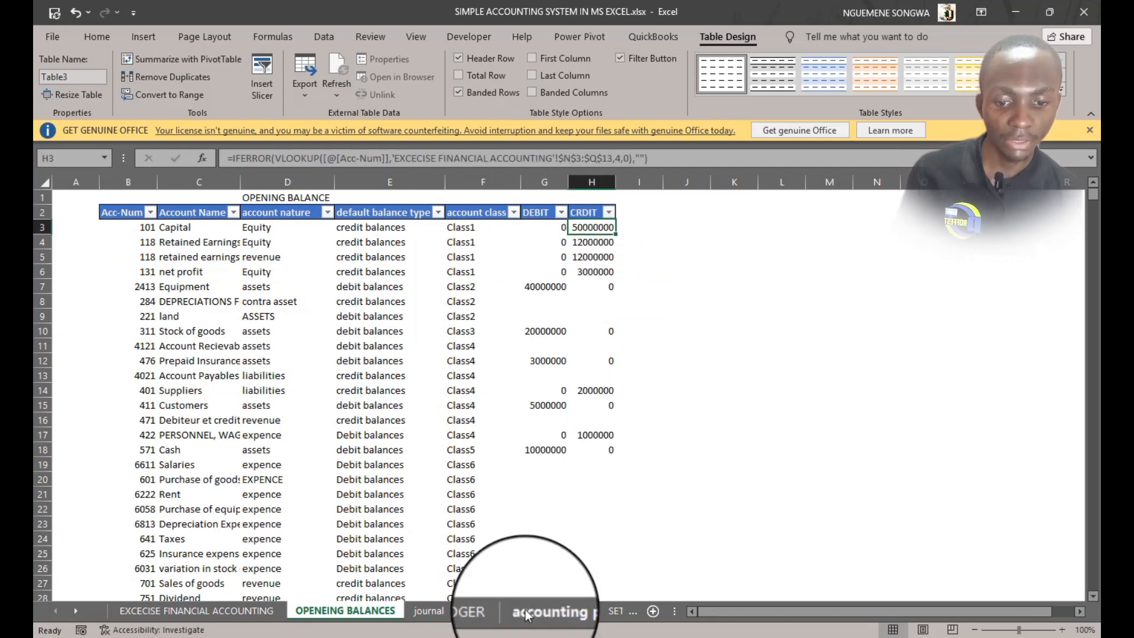
left_click(466, 612)
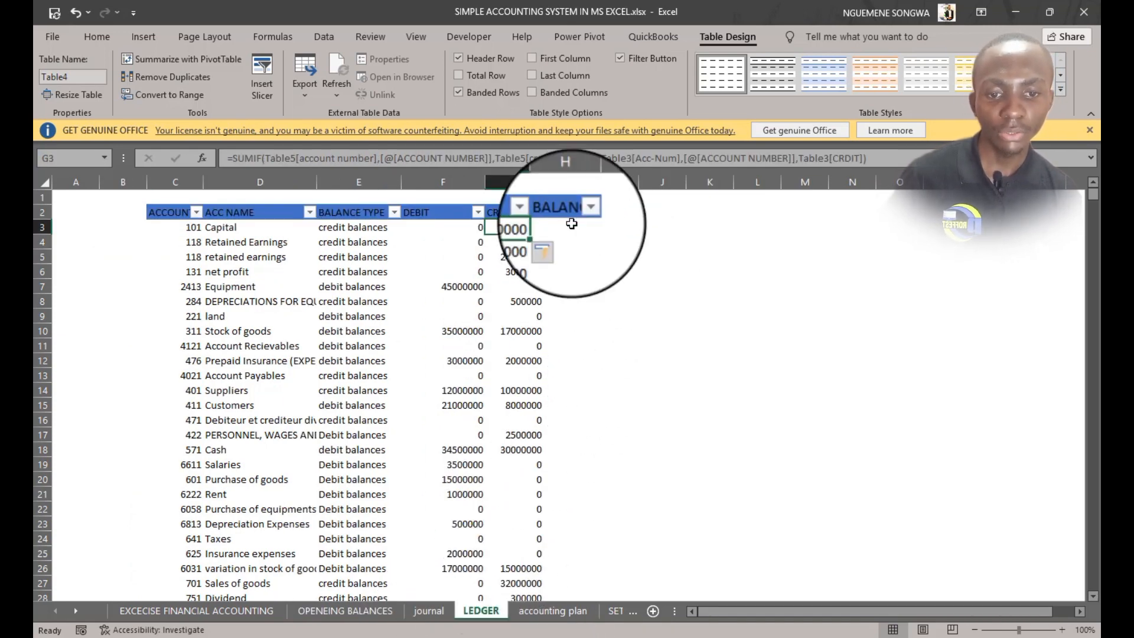
Widen the ledger's BALANCE column
left_click(567, 227)
left_click_drag(591, 182, 607, 184)
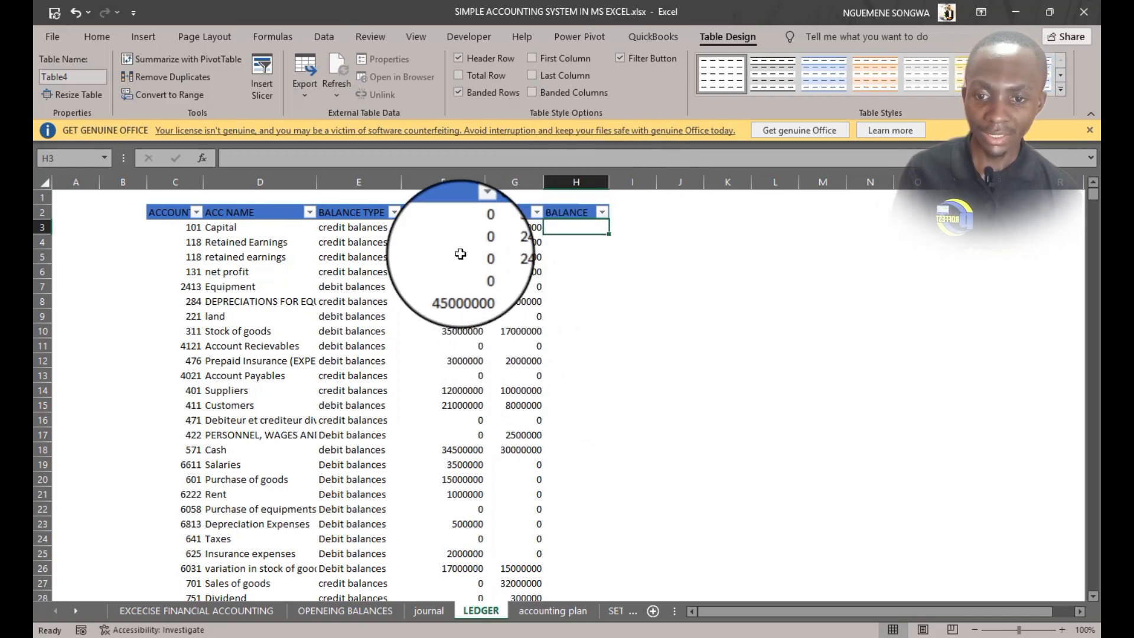
Examine each account's balance type alongside its debit and credit totals in the ledger
left_click(168, 229)
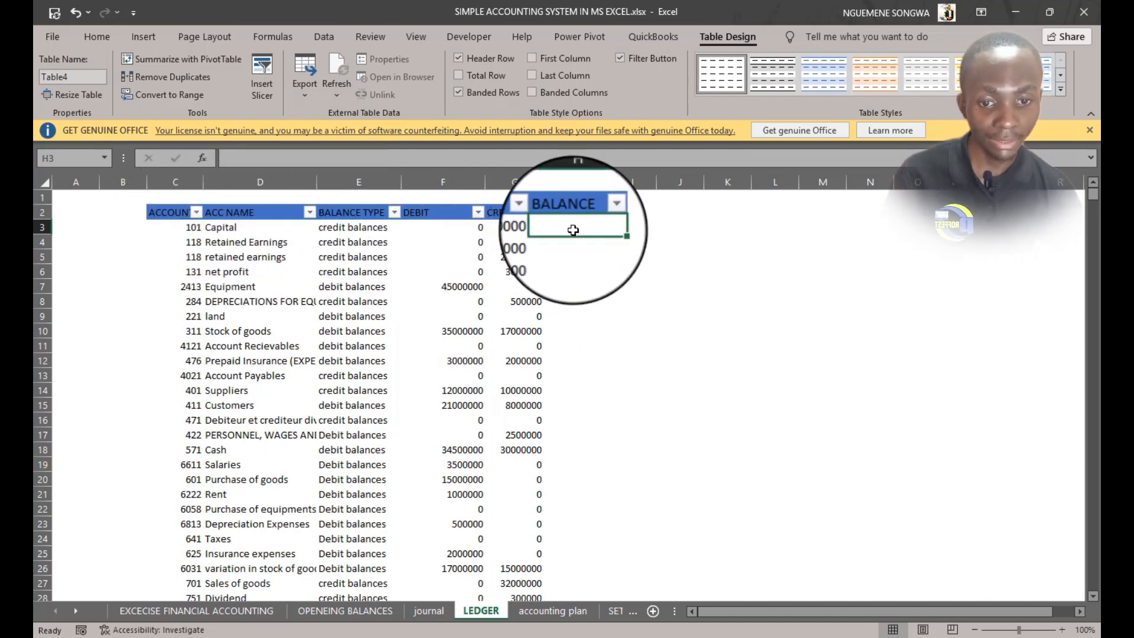
left_click(416, 224)
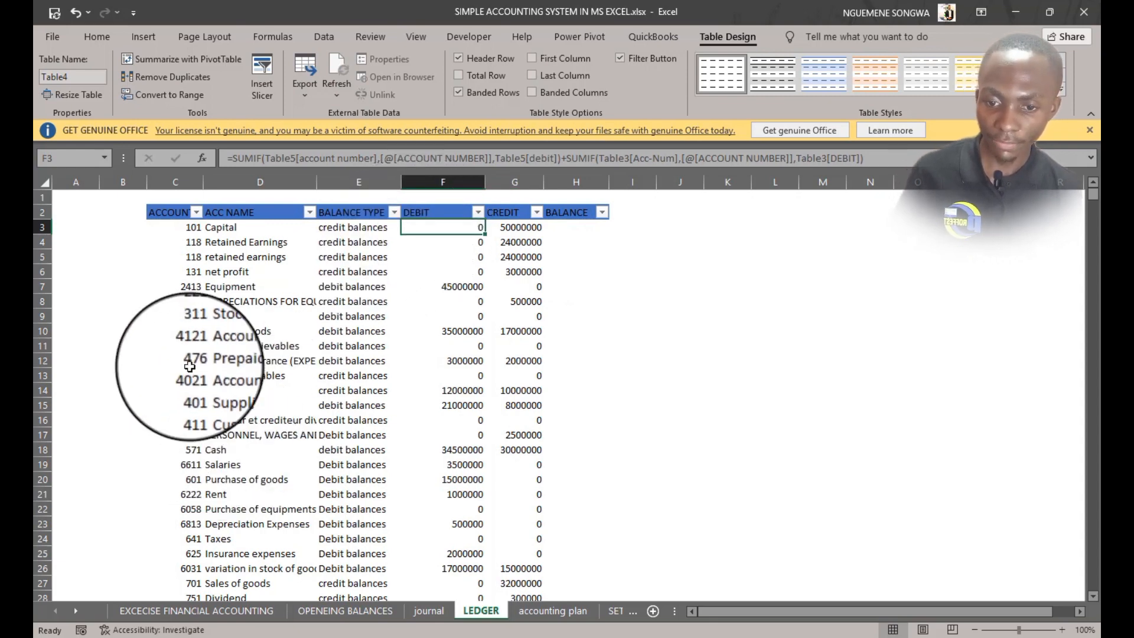
left_click(187, 334)
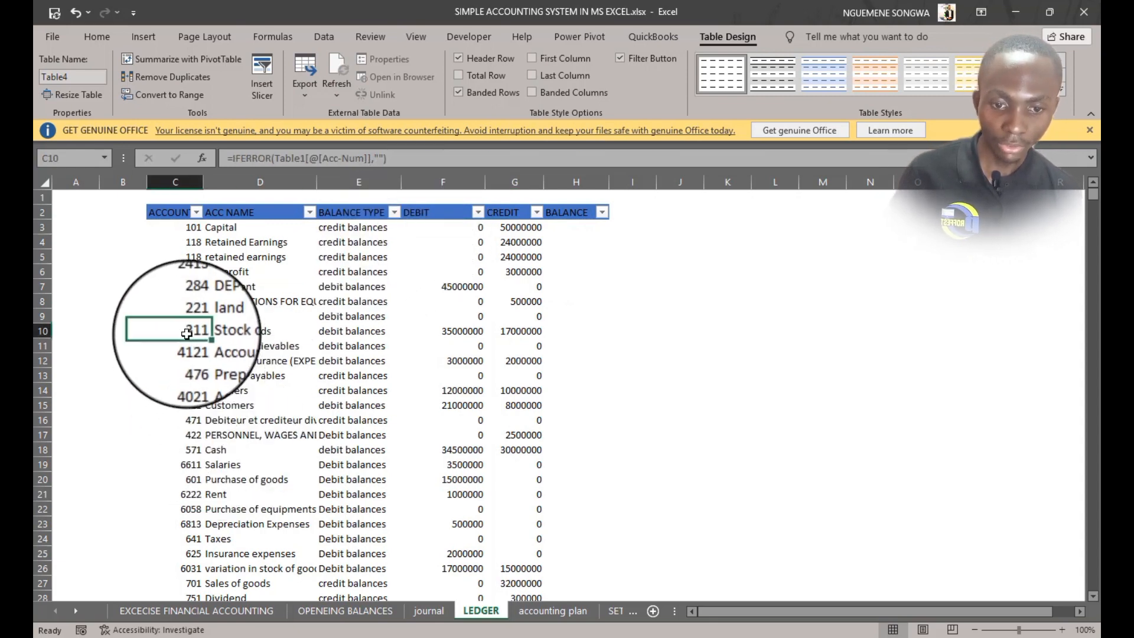
left_click(582, 333)
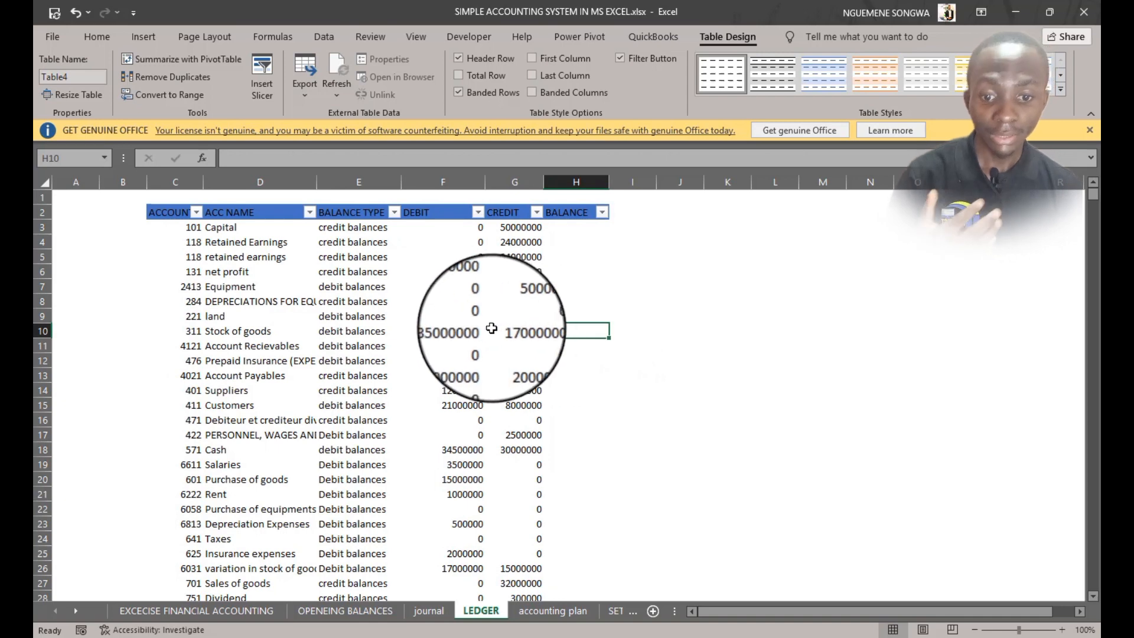
left_click(451, 332)
left_click(503, 333)
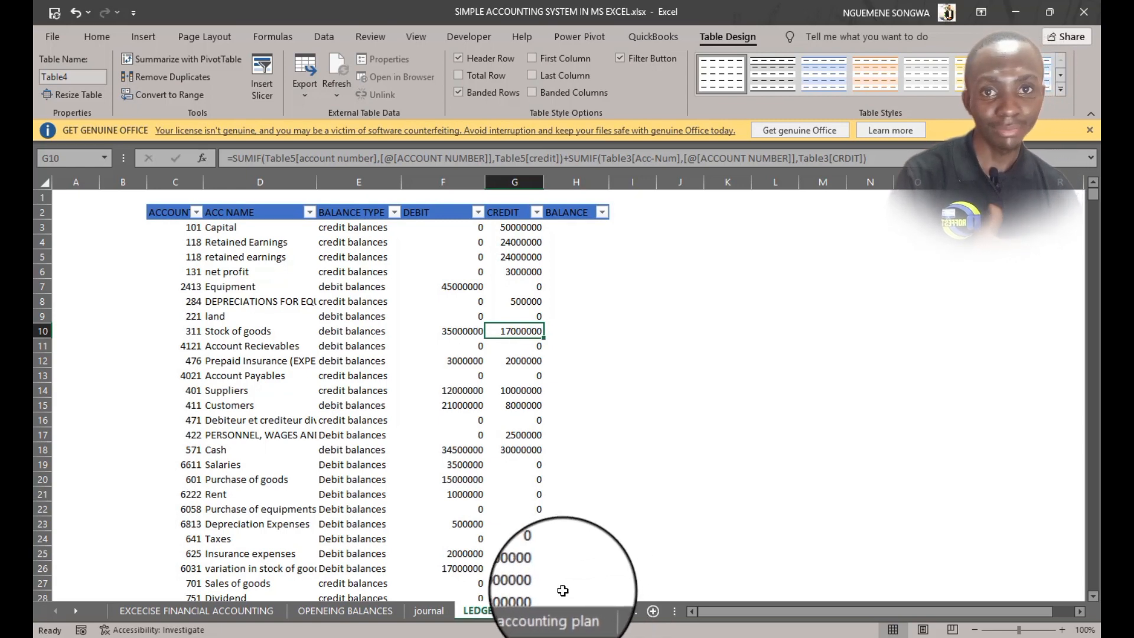
left_click(565, 228)
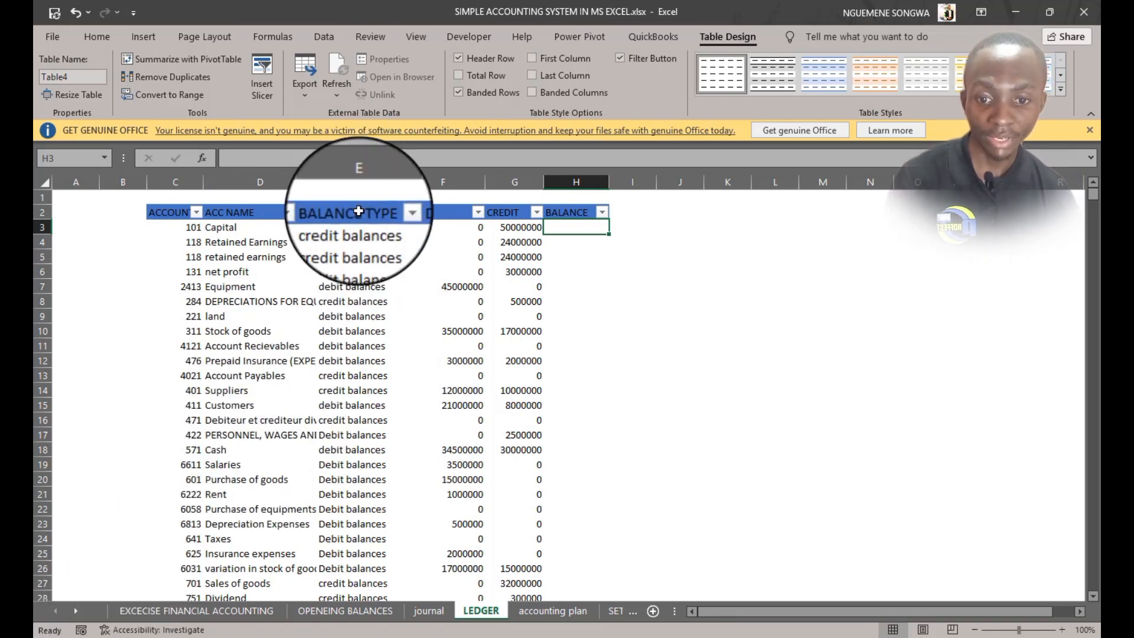
left_click_drag(354, 213, 362, 598)
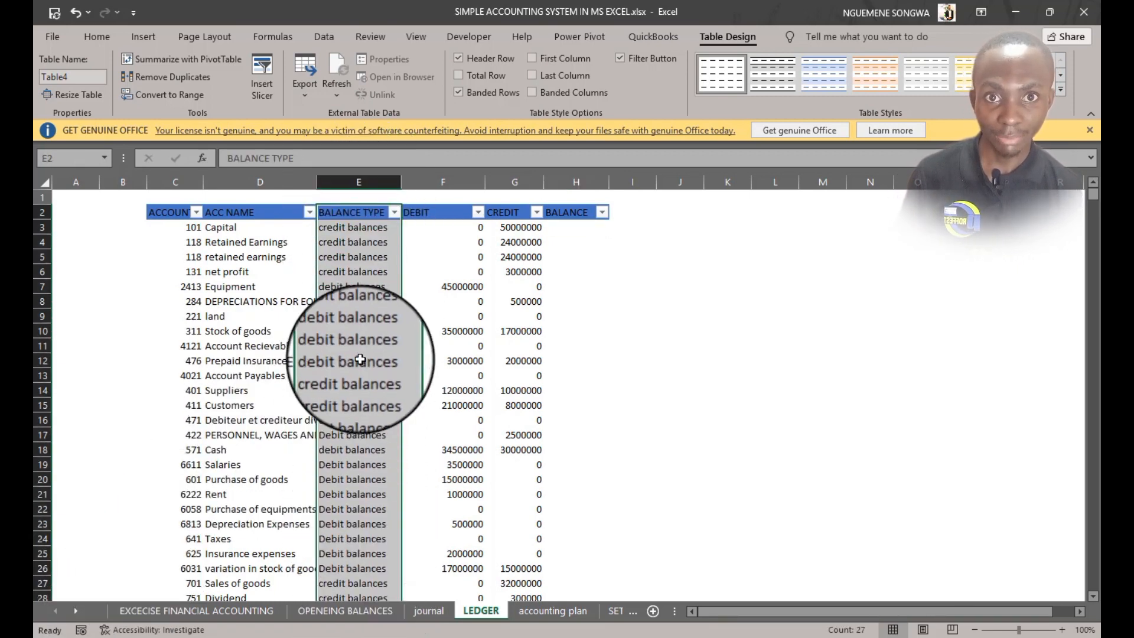
left_click(334, 229)
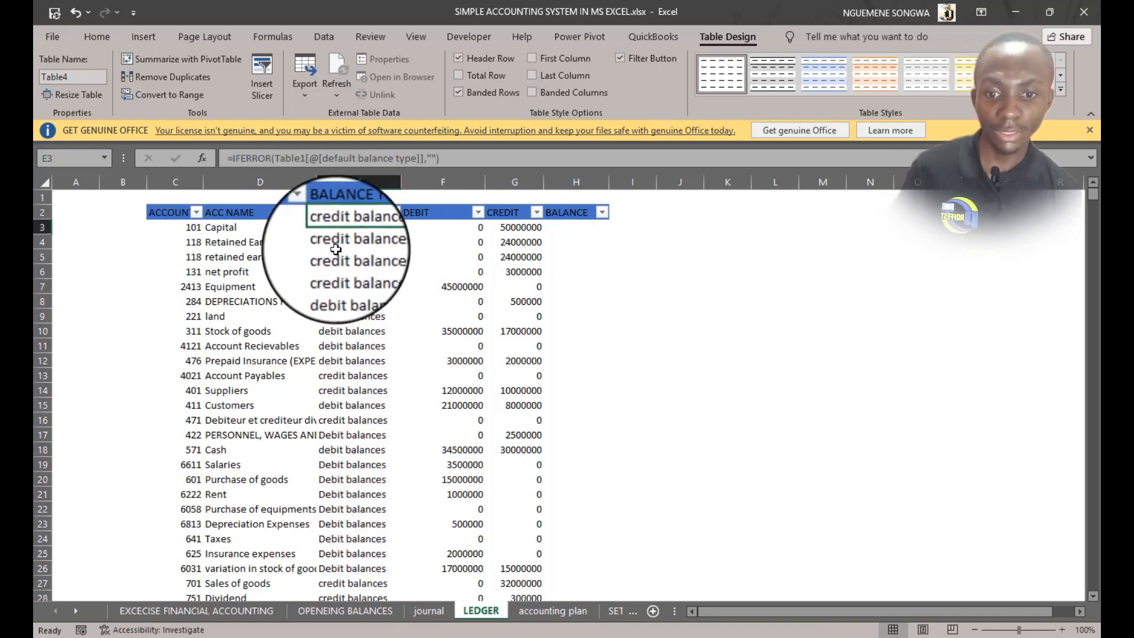
Fill the ledger's BALANCE column with a formula subtracting DEBIT from CREDIT
left_click(346, 336)
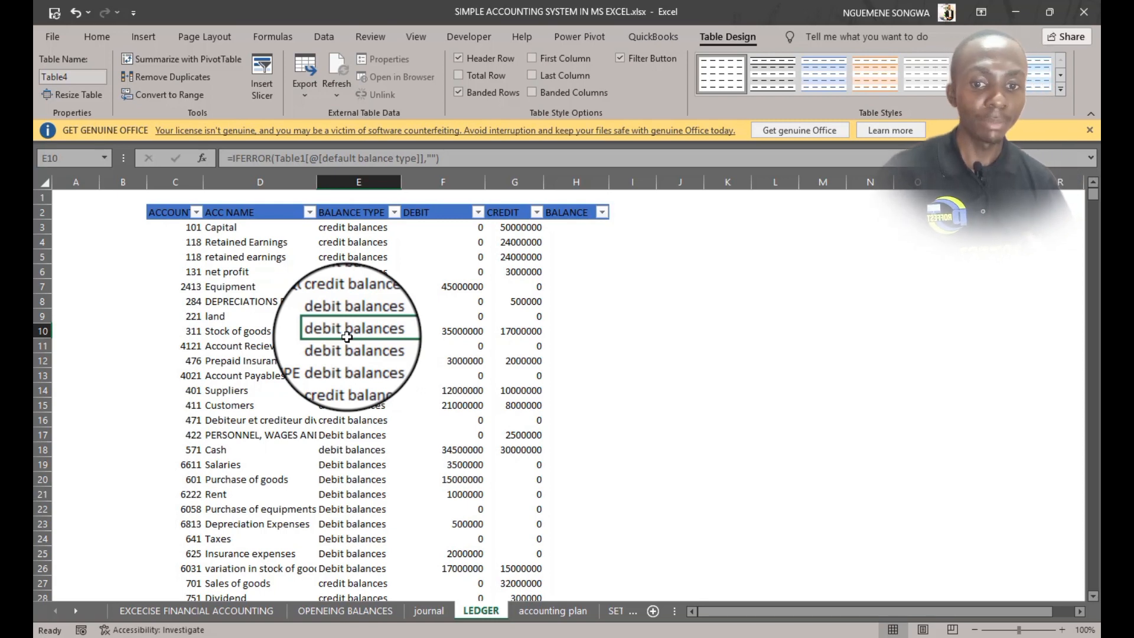
left_click(572, 227)
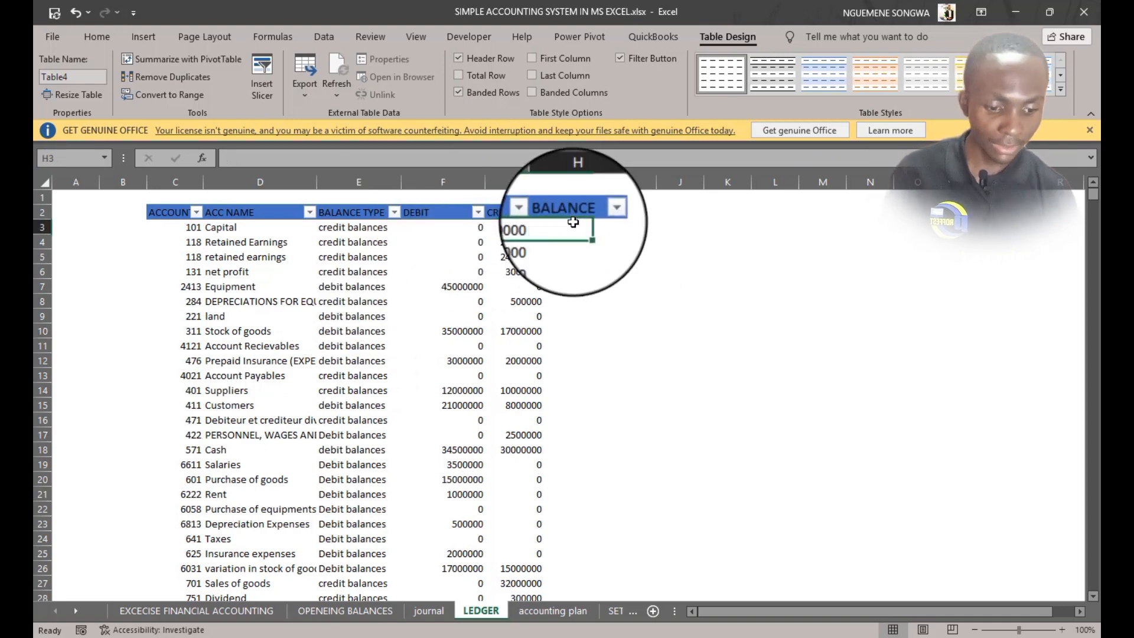
type("=")
left_click(486, 227)
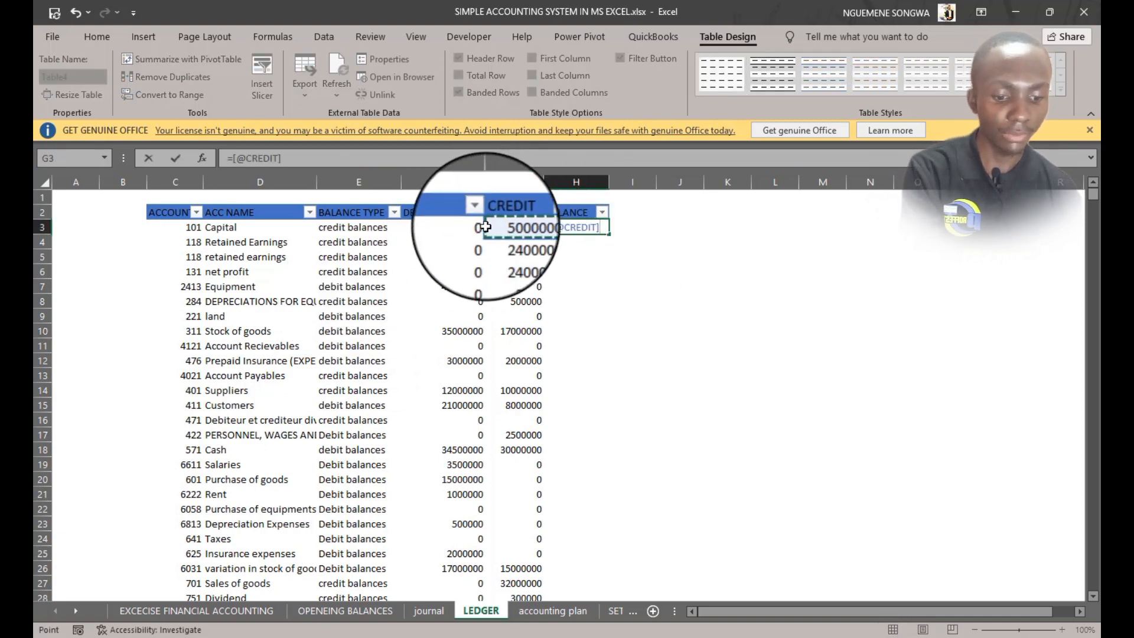
type("-")
left_click(444, 227)
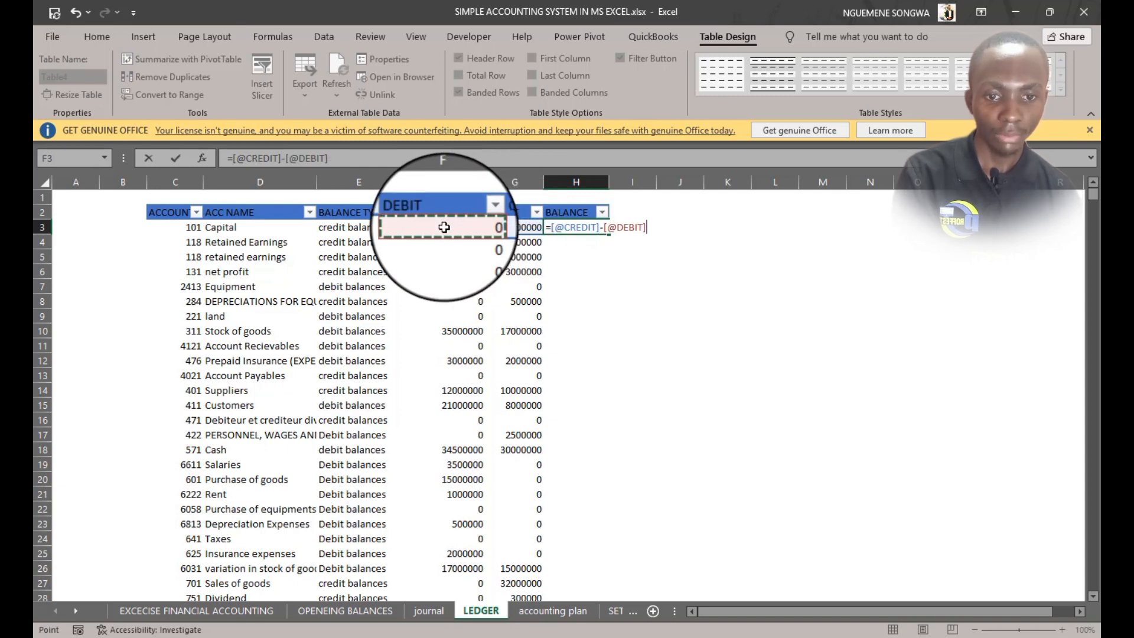
key("Tab")
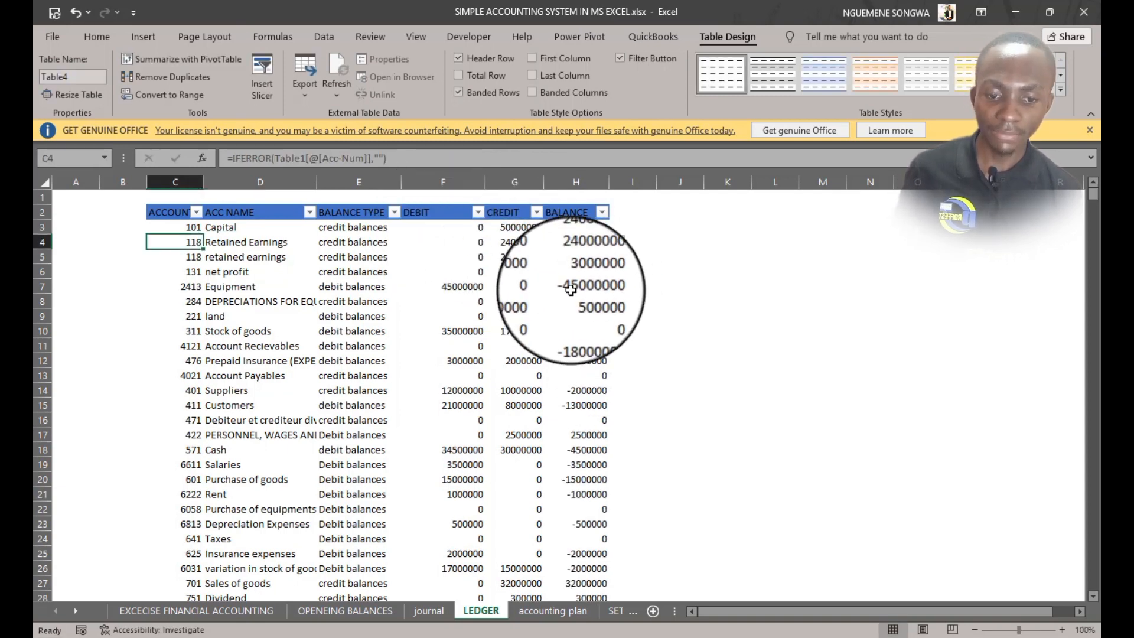
scroll(570, 507, "down", 3)
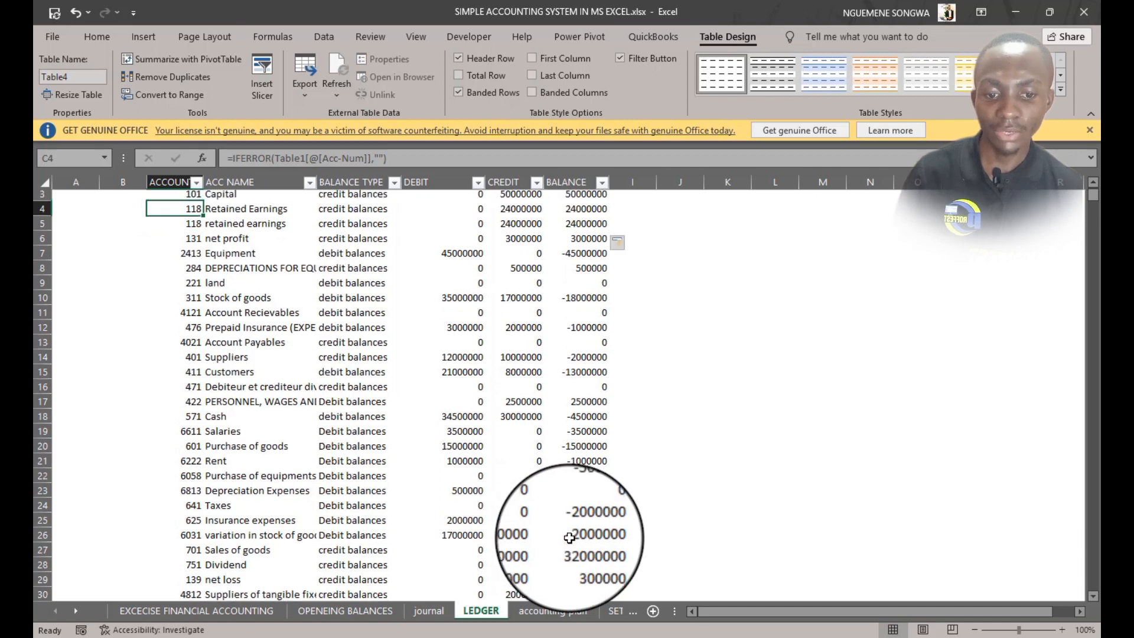
scroll(564, 514, "up", 3)
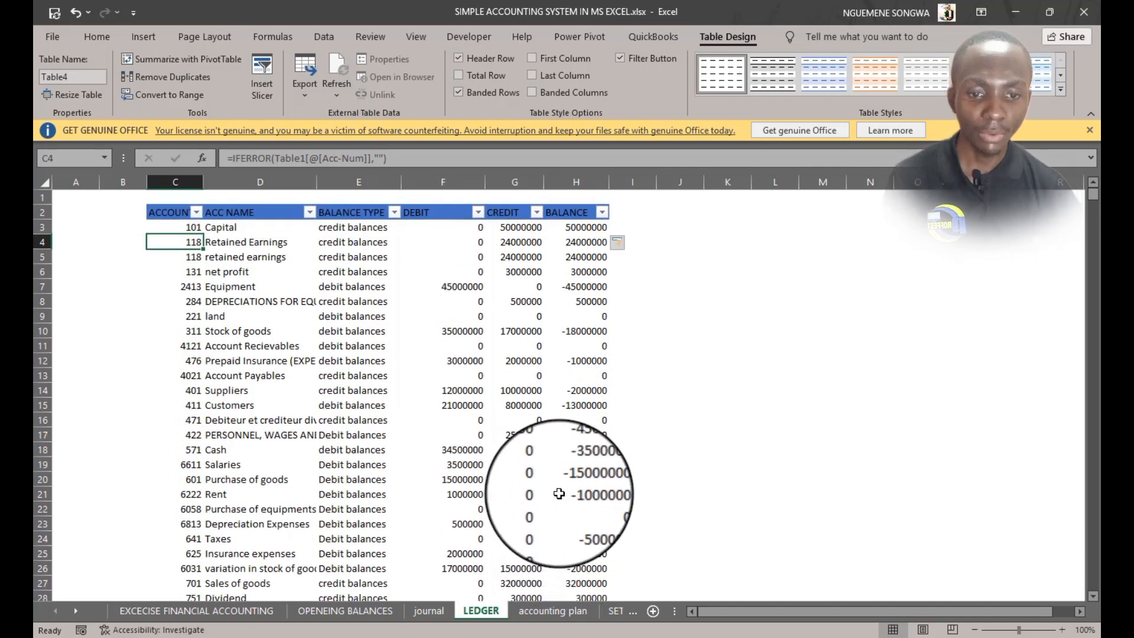
left_click(582, 227)
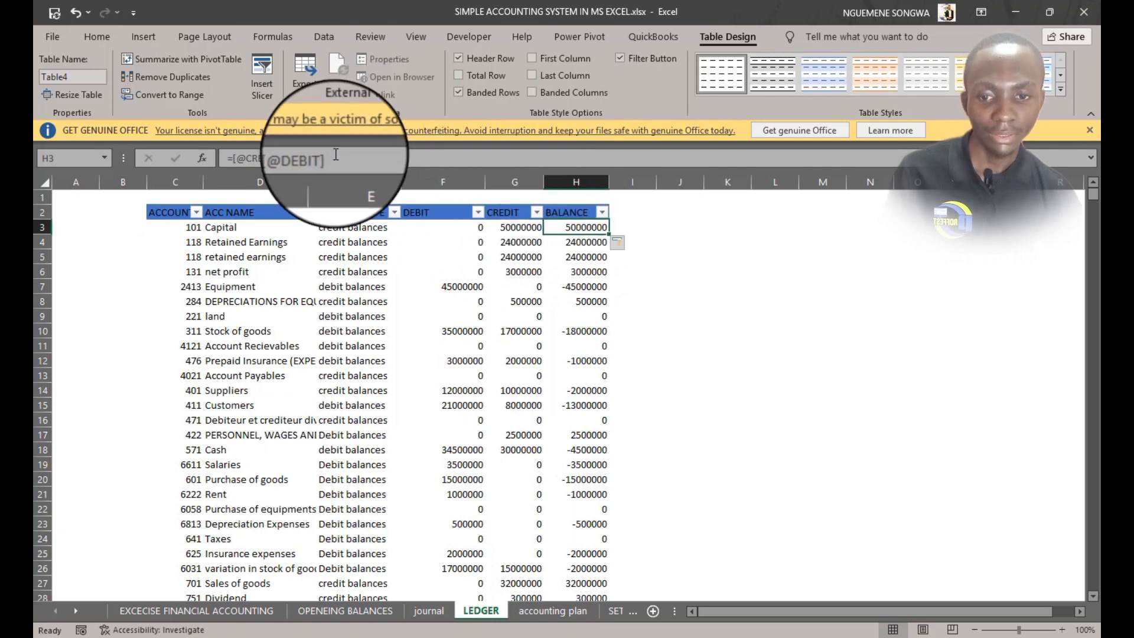
left_click_drag(337, 158, 176, 152)
type("=")
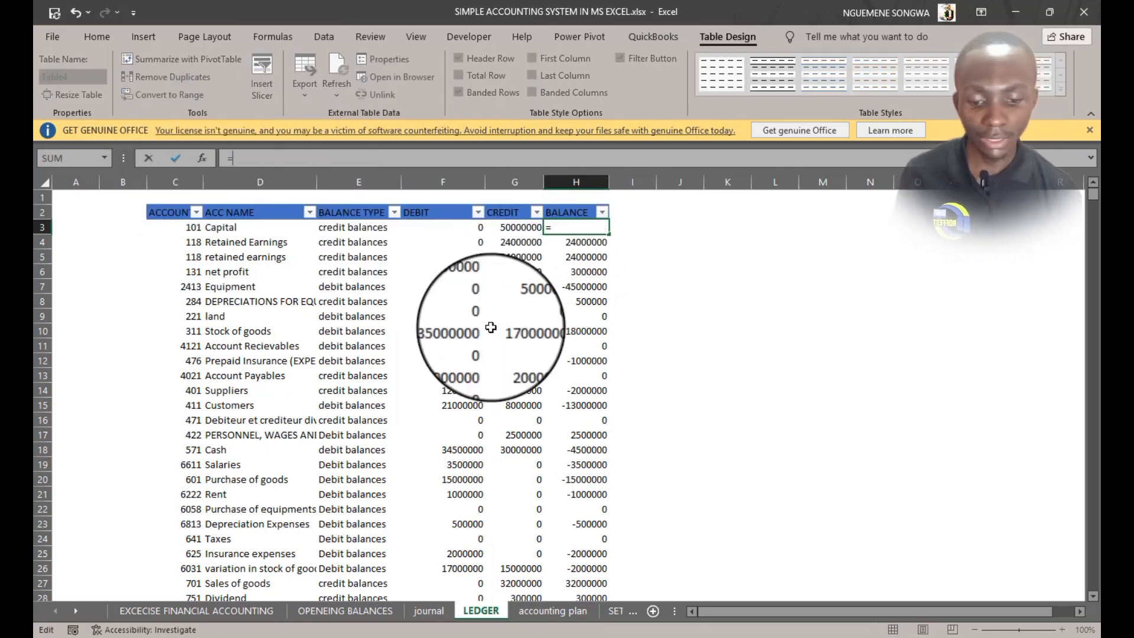
type("IF(")
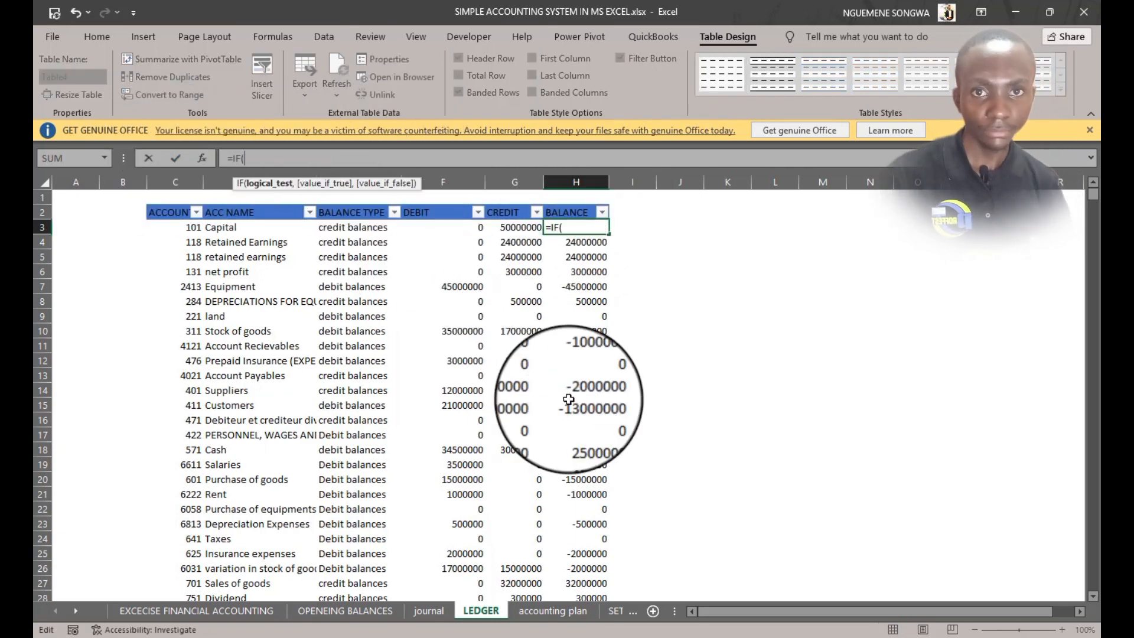
left_click(354, 229)
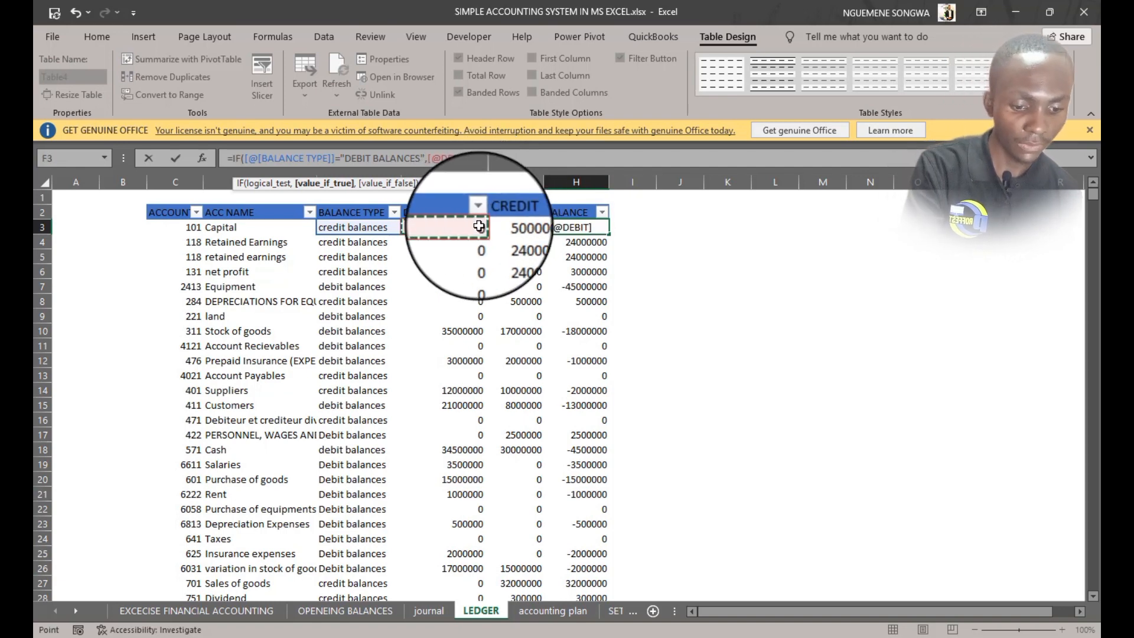
type("-[@CREDIT")
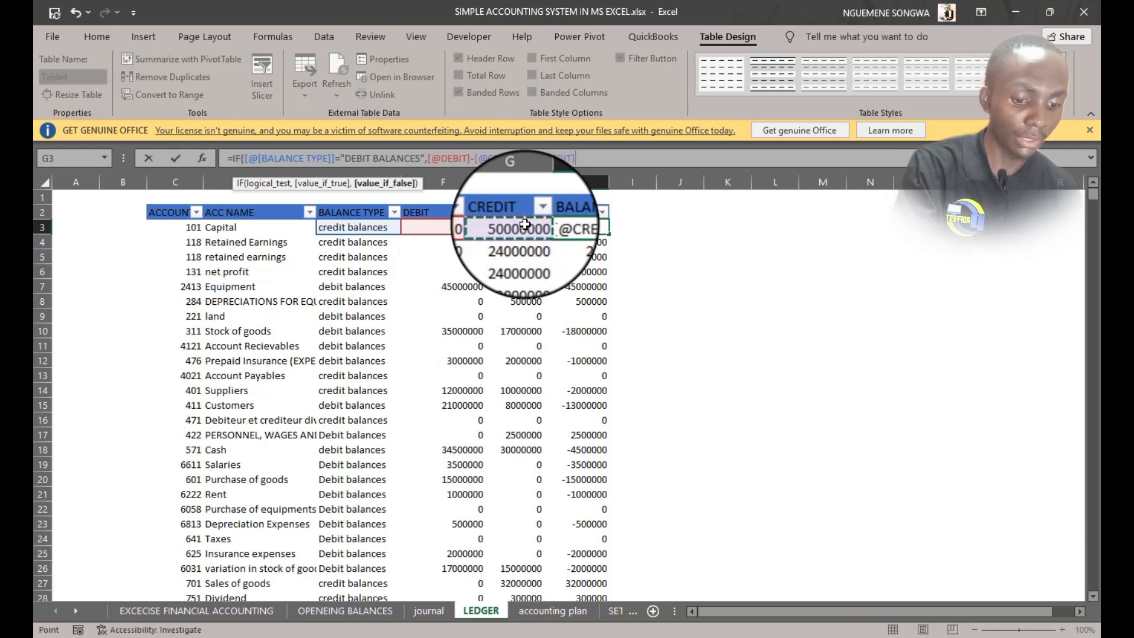
type(",")
left_click(524, 224)
type("-")
left_click(464, 227)
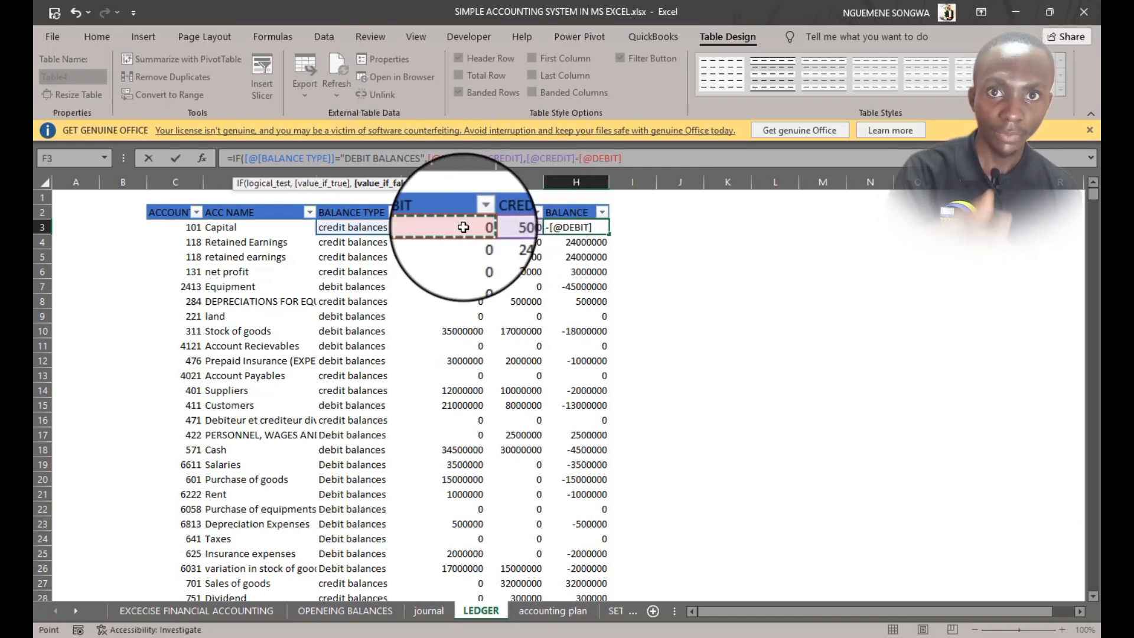
key("Return")
Review the computed balances for each ledger account against their balance types
scroll(550, 438, "down", 3)
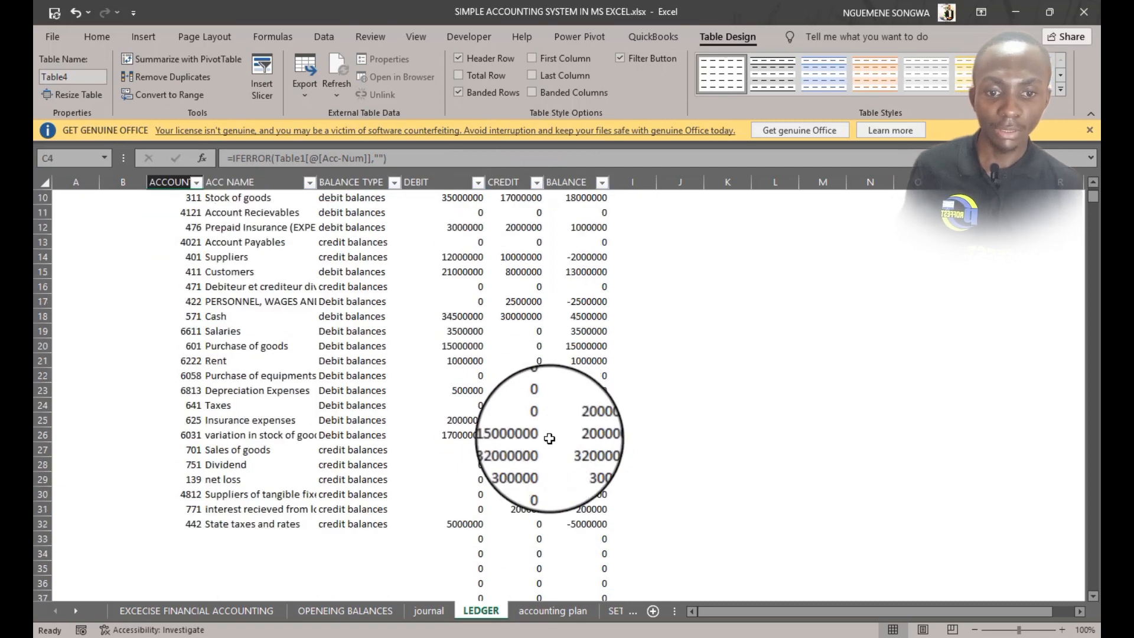
scroll(549, 438, "up", 2)
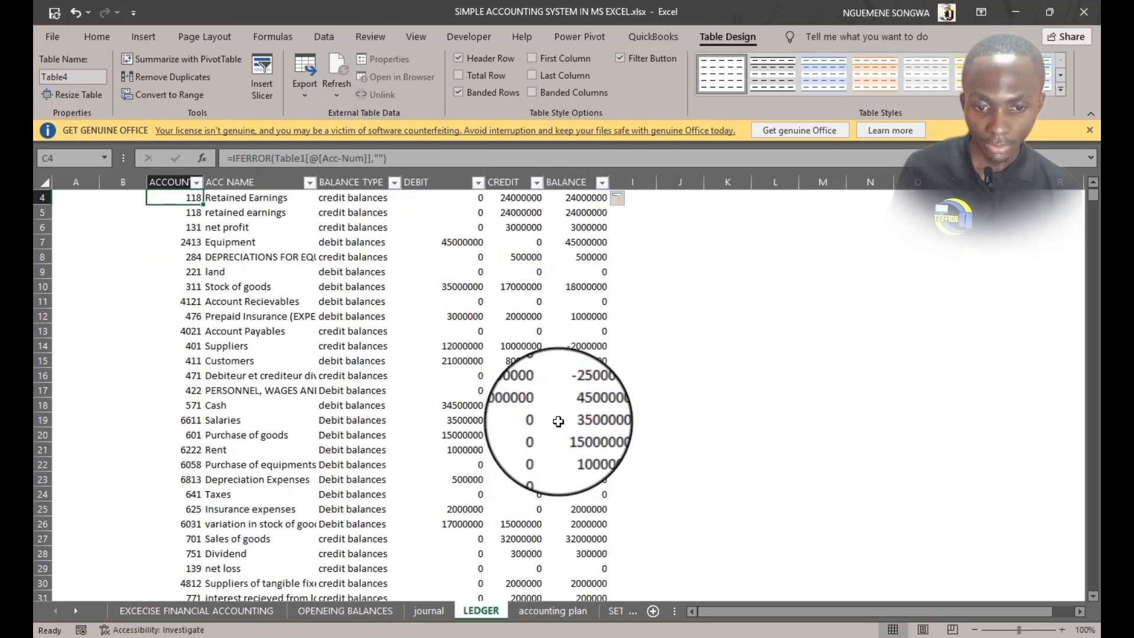
scroll(534, 413, "up", 1)
left_click(585, 226)
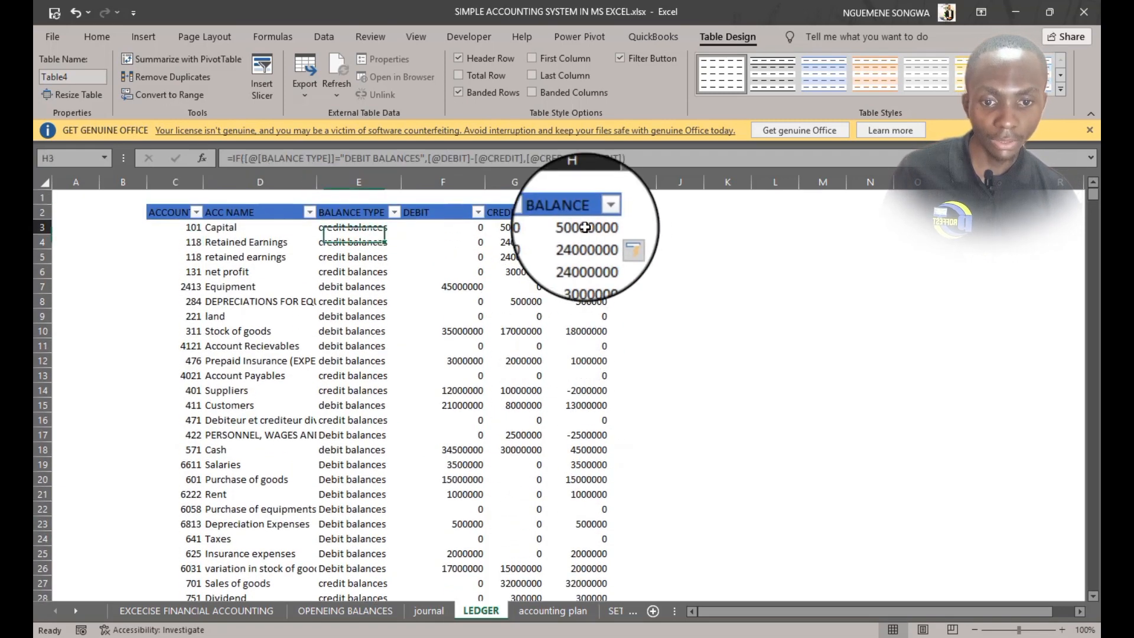
scroll(558, 384, "down", 3)
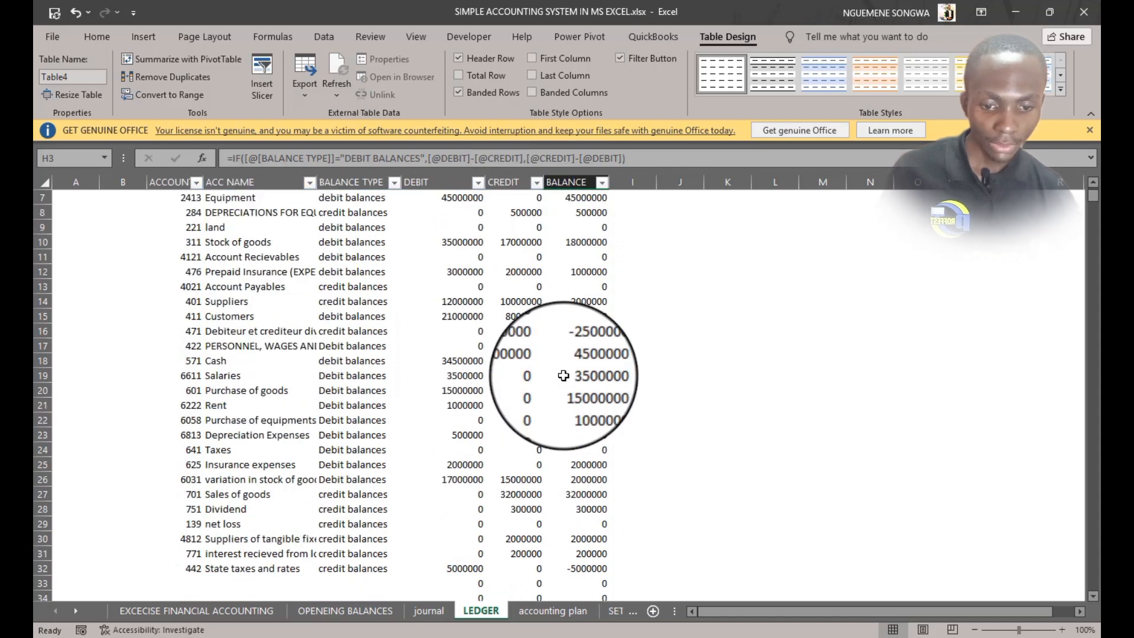
scroll(561, 401, "down", 1)
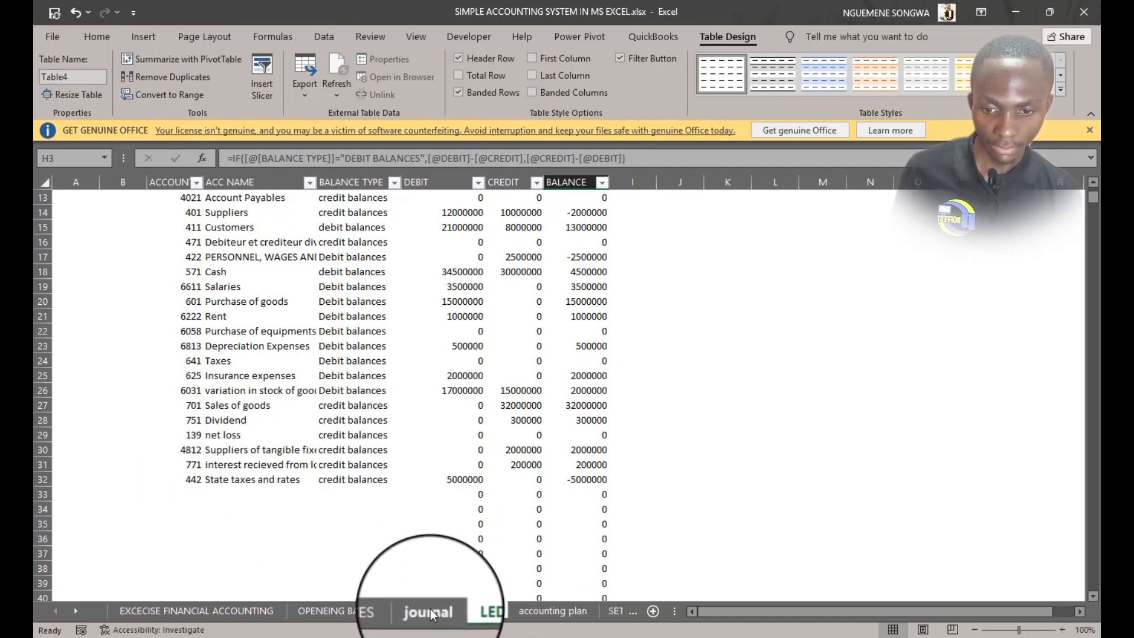
left_click_drag(189, 479, 367, 481)
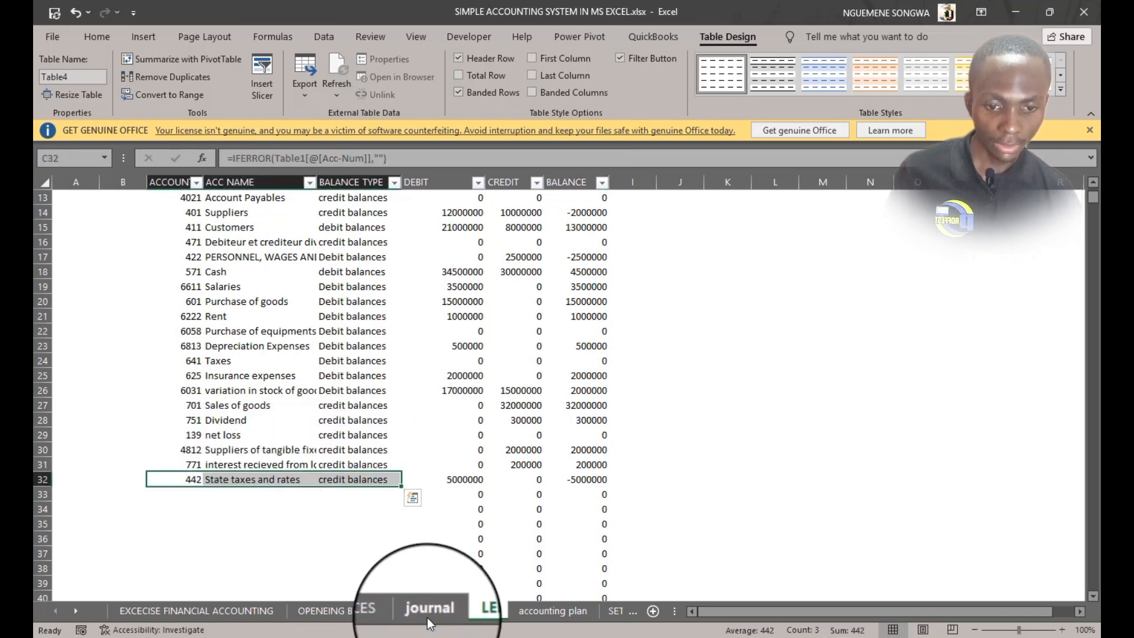
scroll(543, 307, "up", 2)
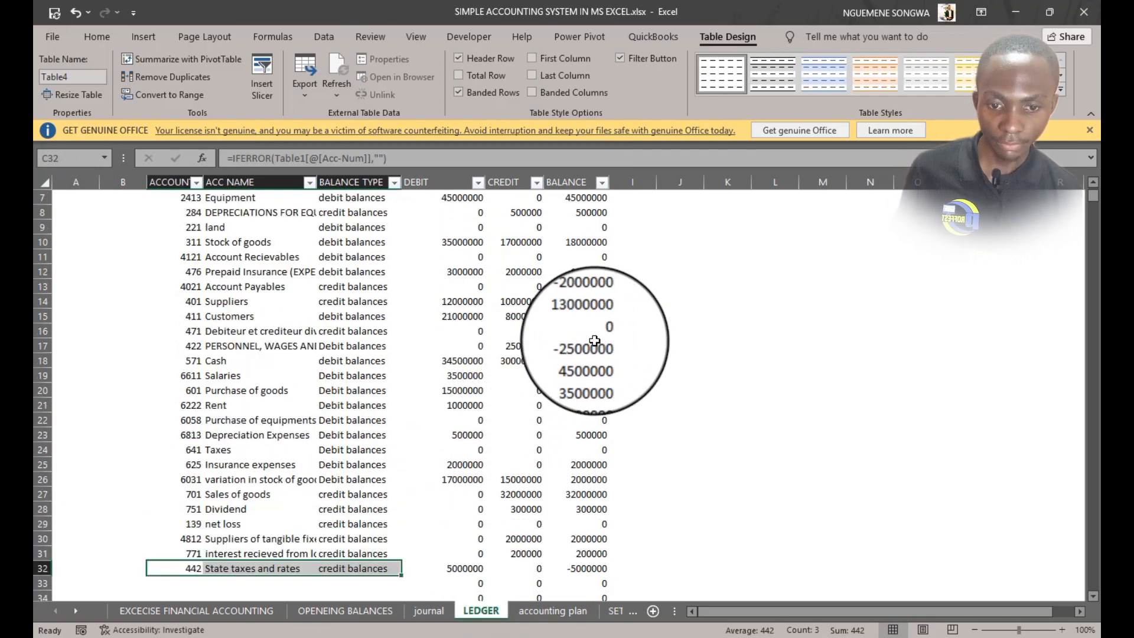
left_click(595, 343)
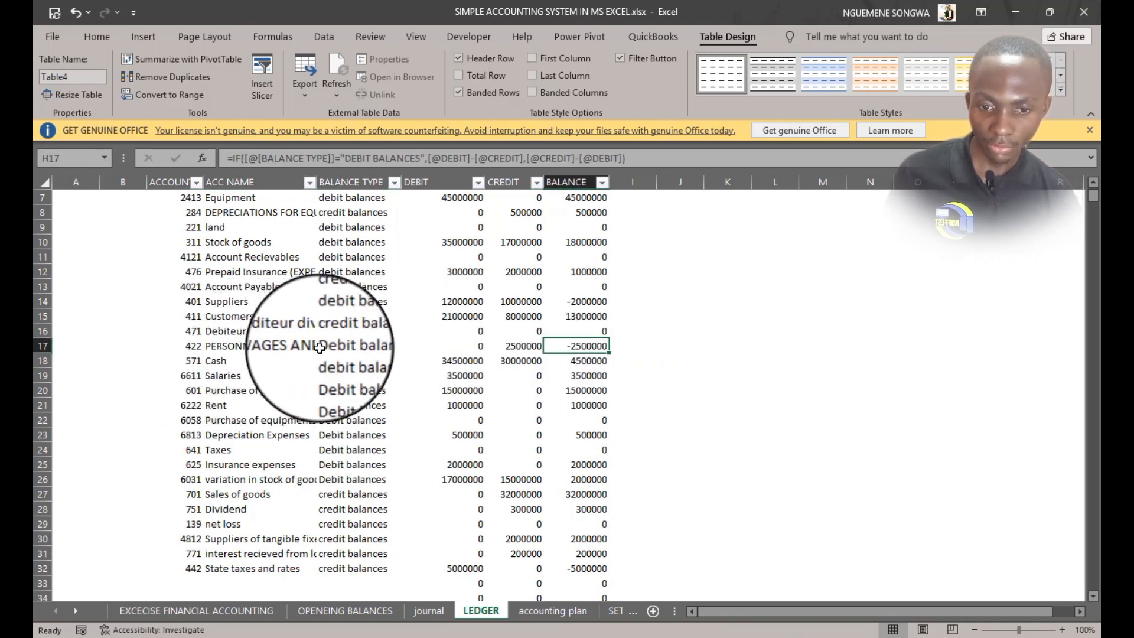
In the accounting plan, set the account nature of PERSONNEL, WAGES AND ACCRUED SALARIES to LIABILITIES
left_click(358, 348)
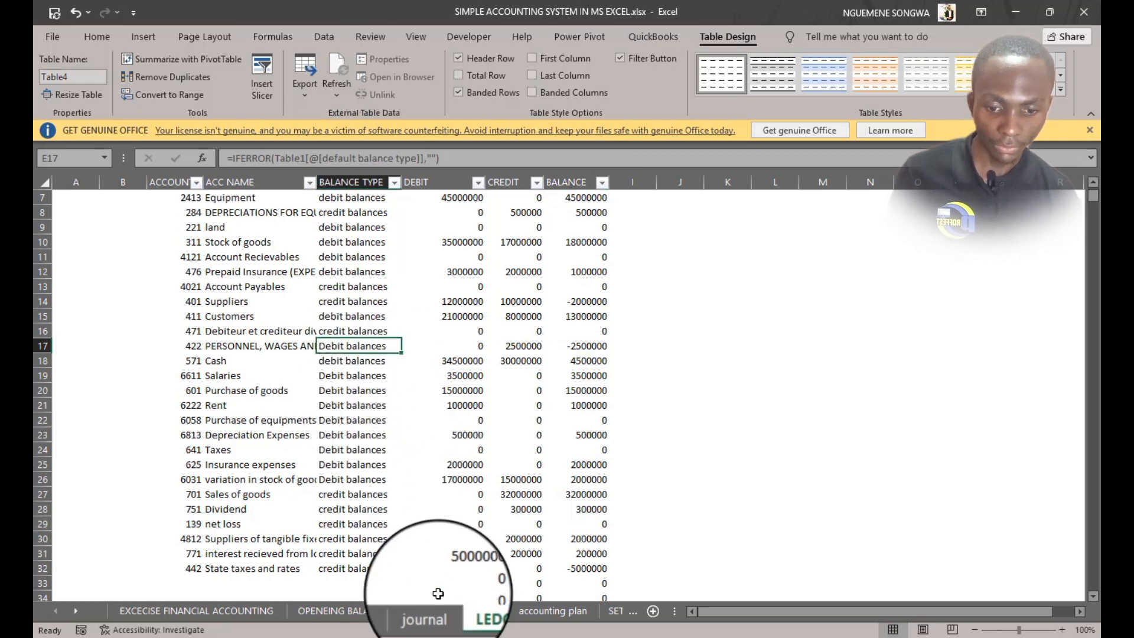
left_click(561, 611)
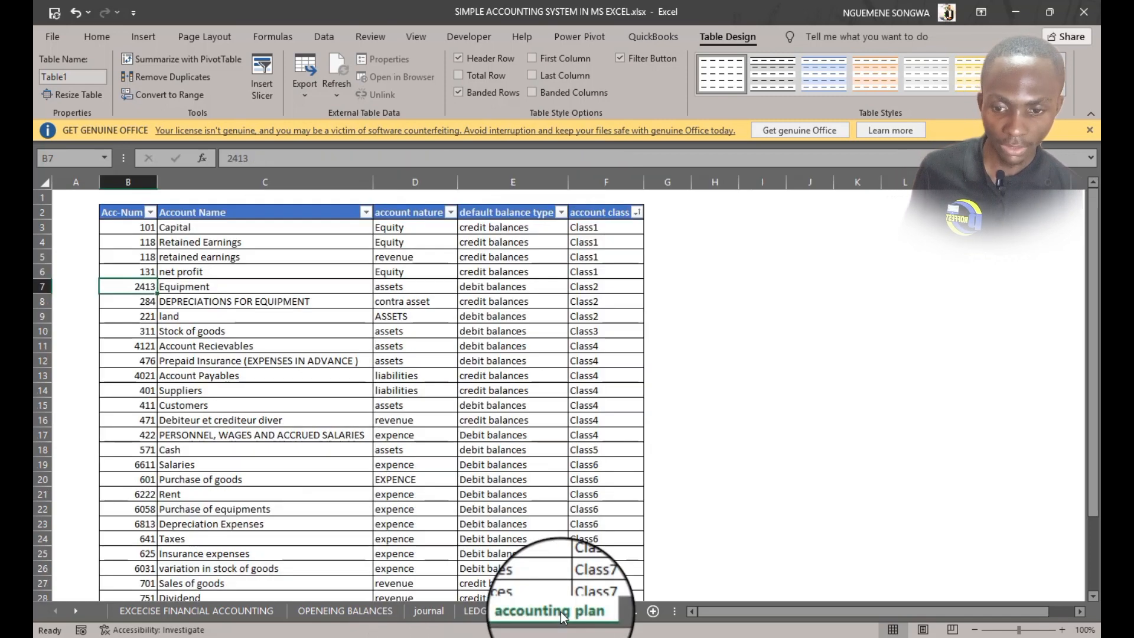
scroll(150, 505, "down", 2)
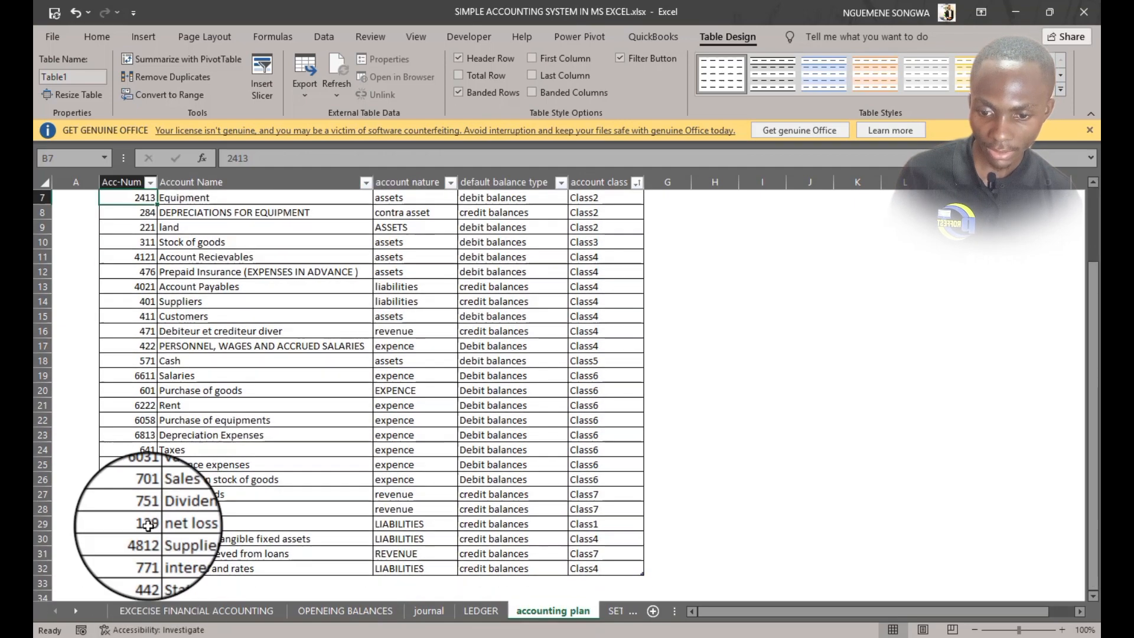
left_click(283, 567)
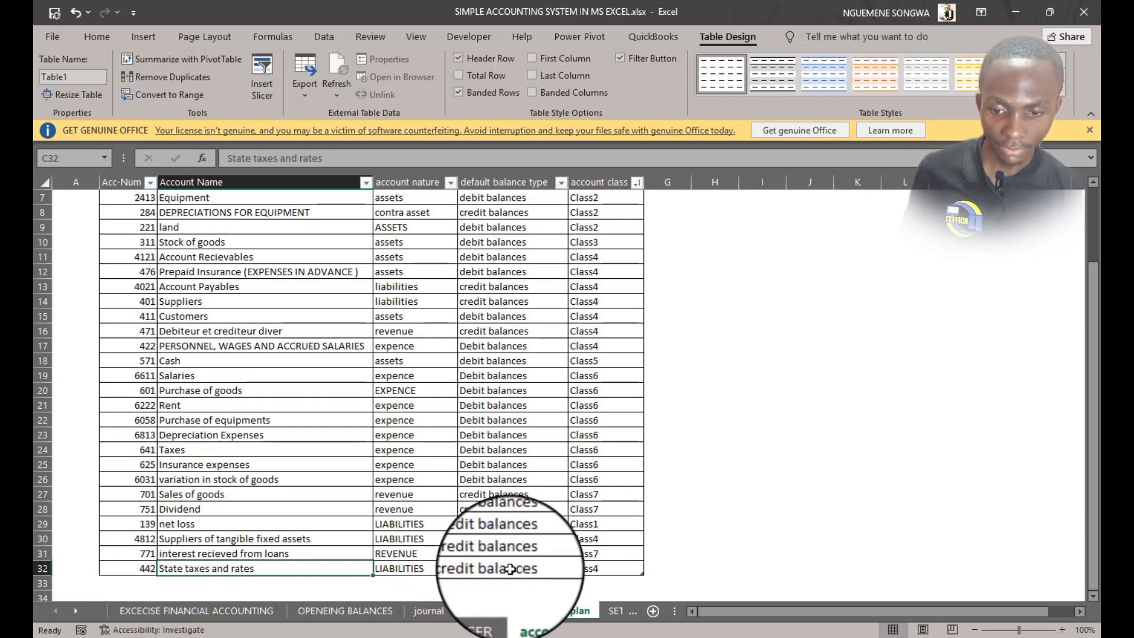
left_click(481, 610)
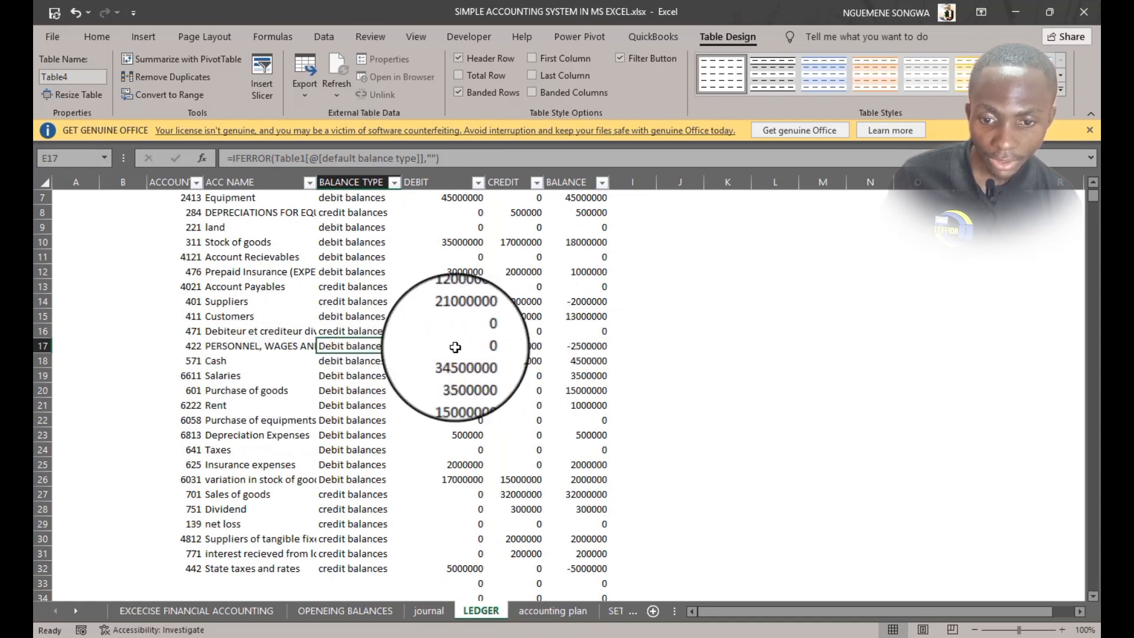
left_click(535, 611)
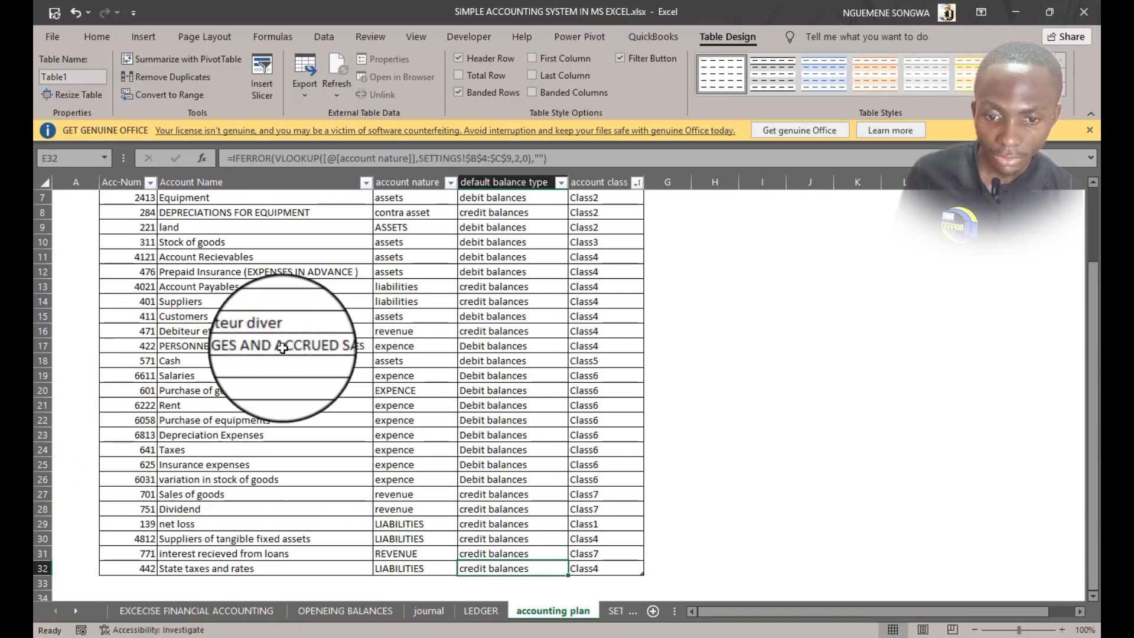
left_click(449, 349)
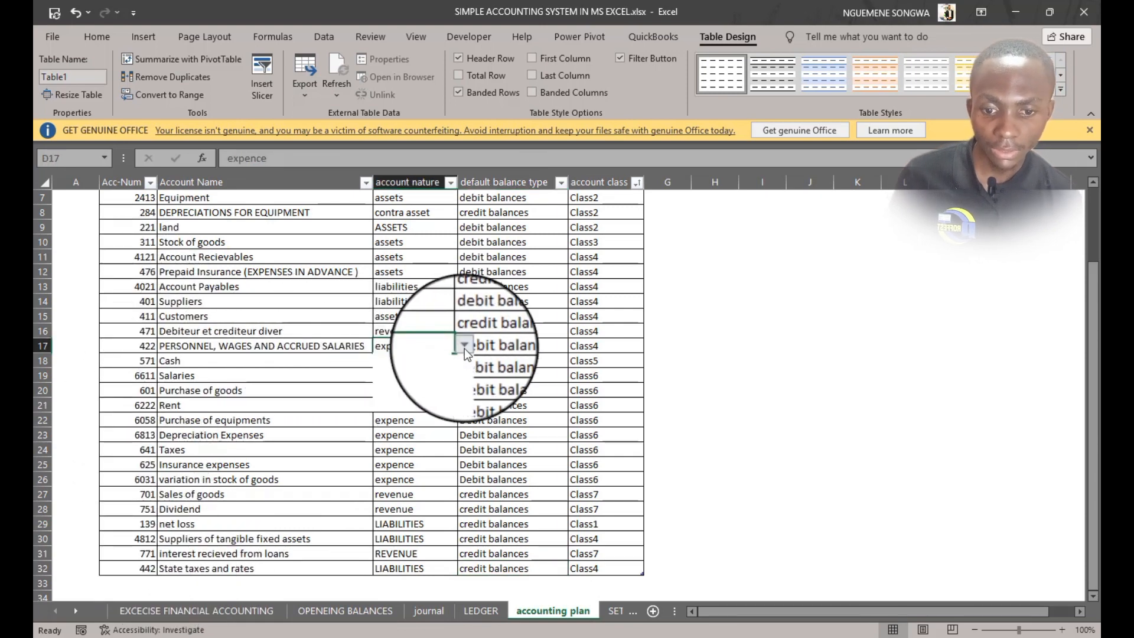
left_click(464, 349)
left_click(421, 367)
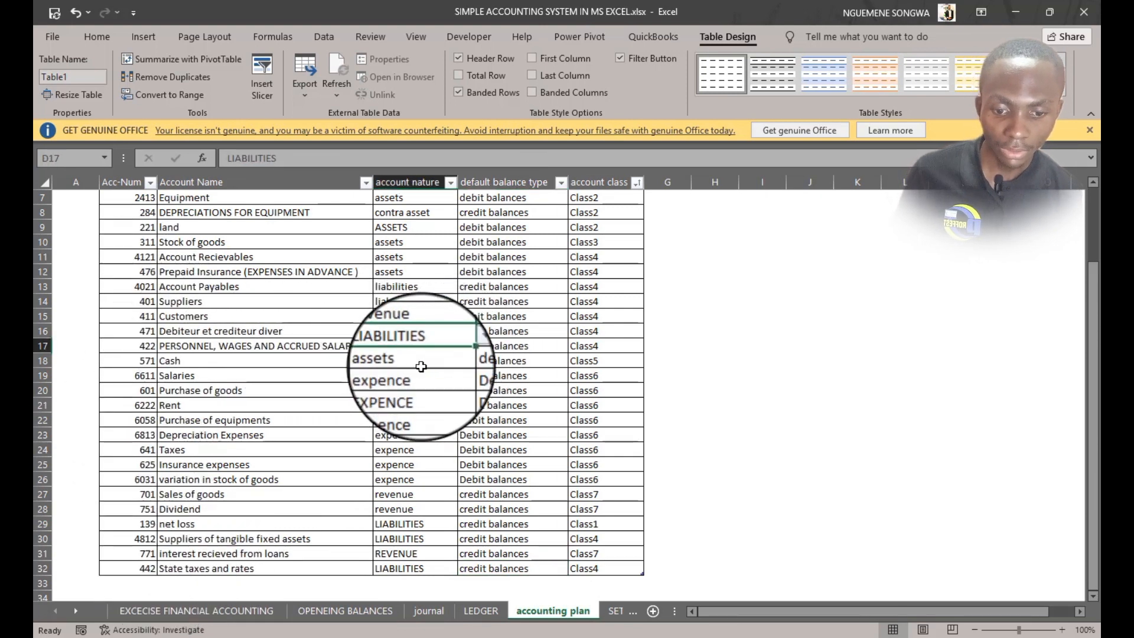
Check the updated ledger balance and the Suppliers account's debit and credit against the opening balances sheet
left_click(481, 609)
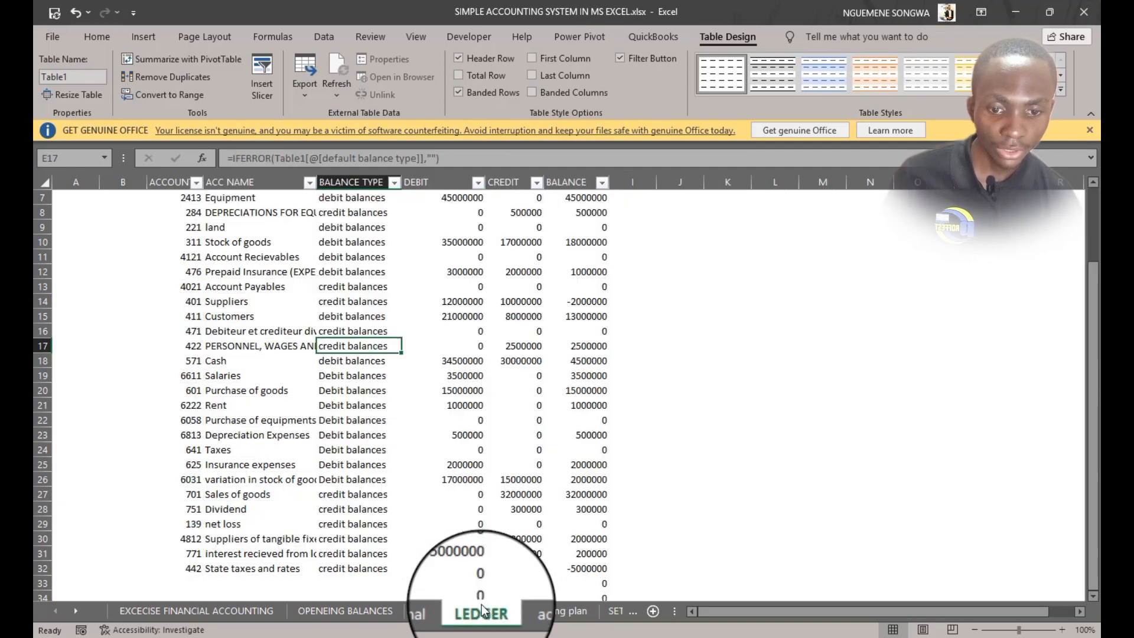
left_click(598, 349)
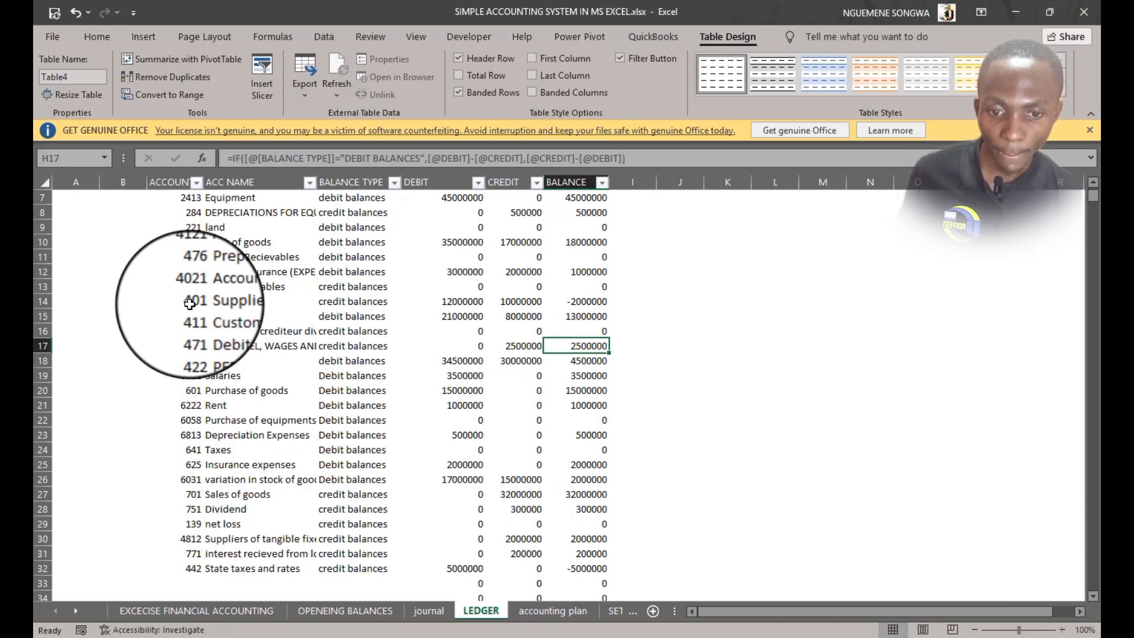
left_click(437, 302)
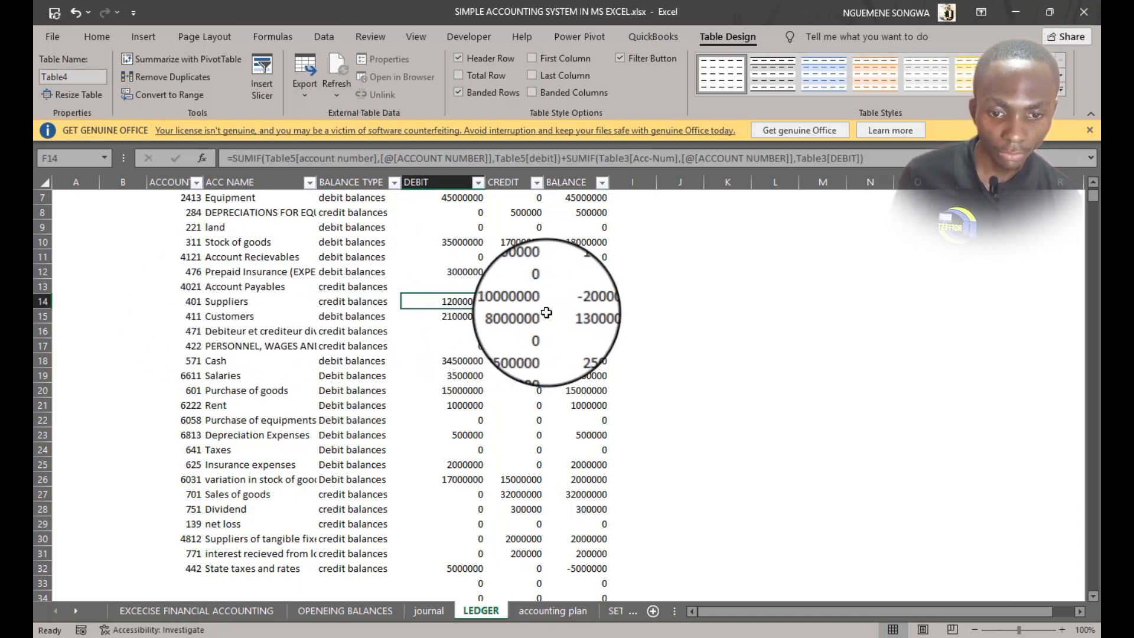
left_click(523, 303)
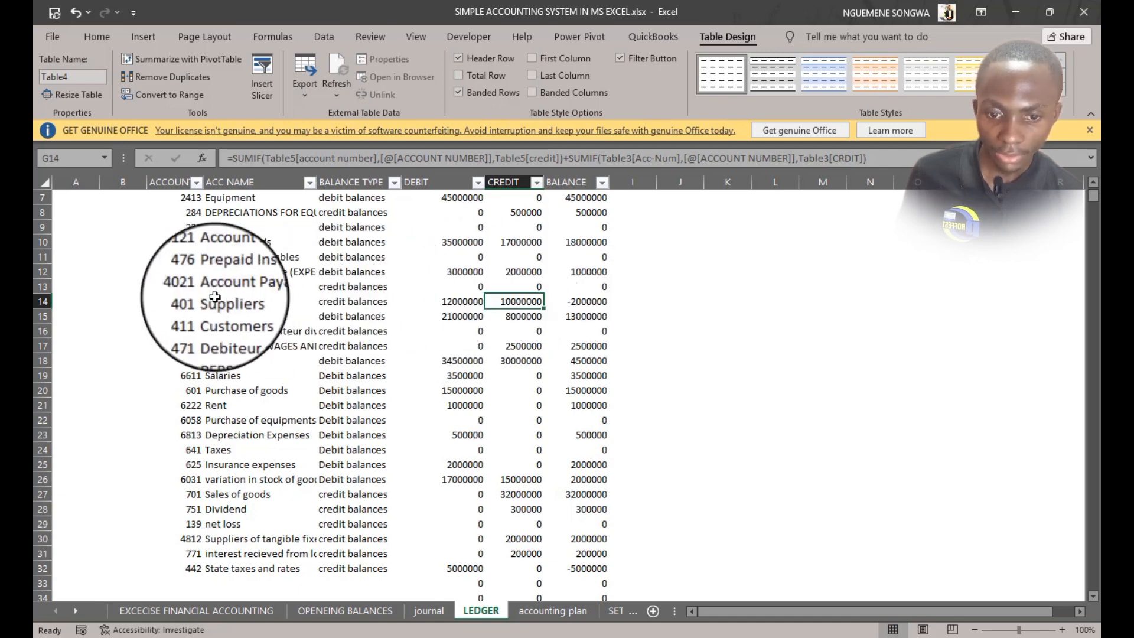
scroll(473, 396, "up", 2)
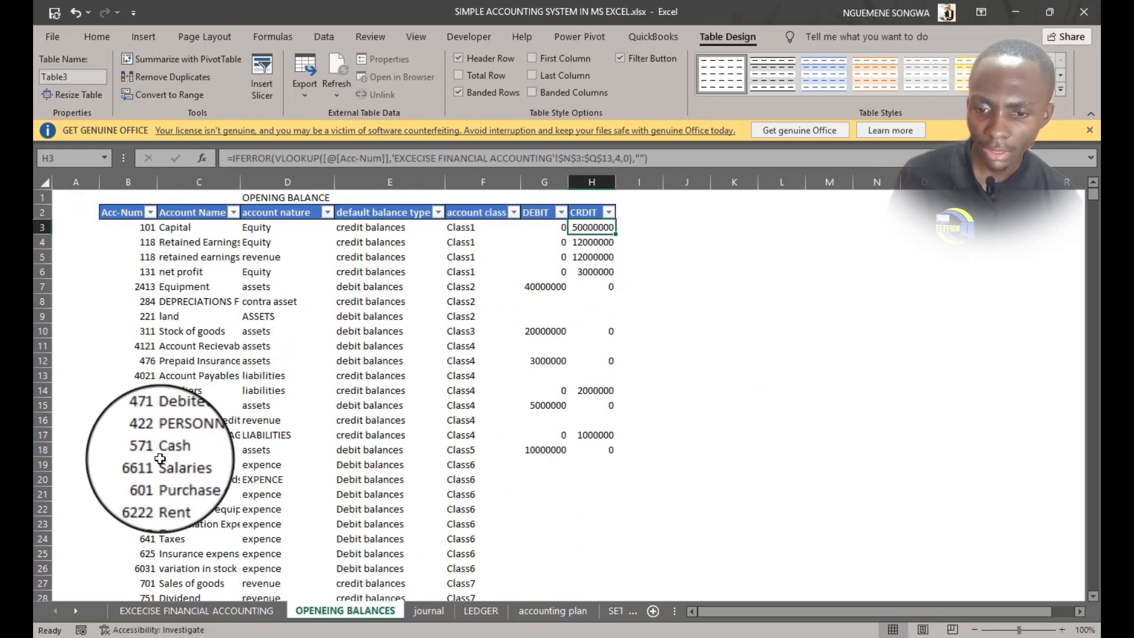
left_click(149, 391)
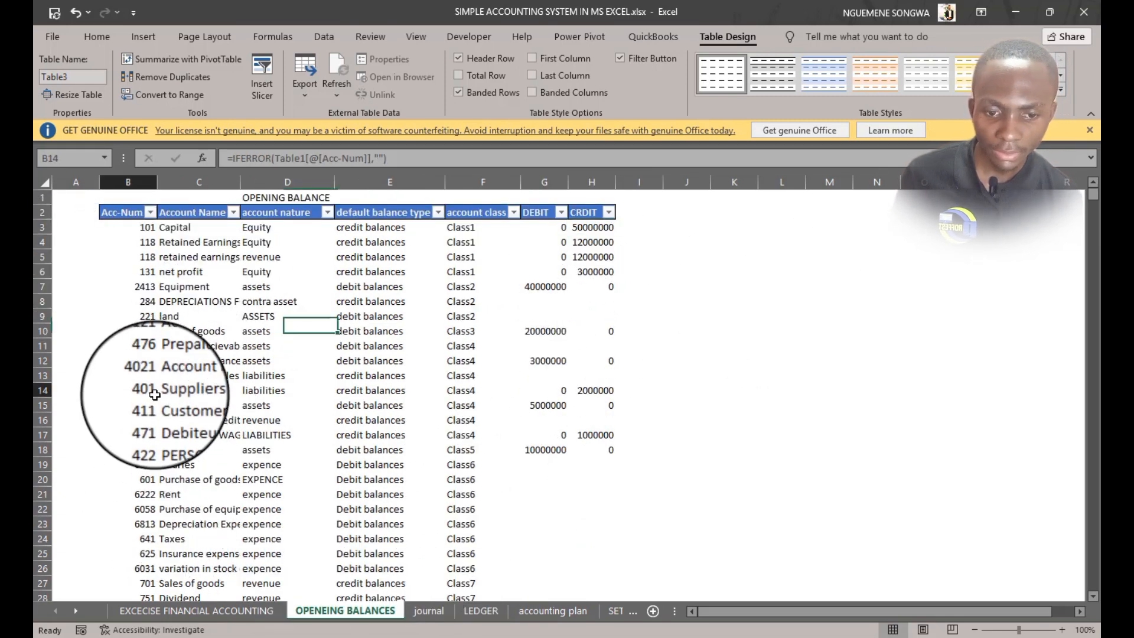
Compare the Suppliers account's debit and credit in the ledger against the opening balances and journal entries
left_click(591, 393)
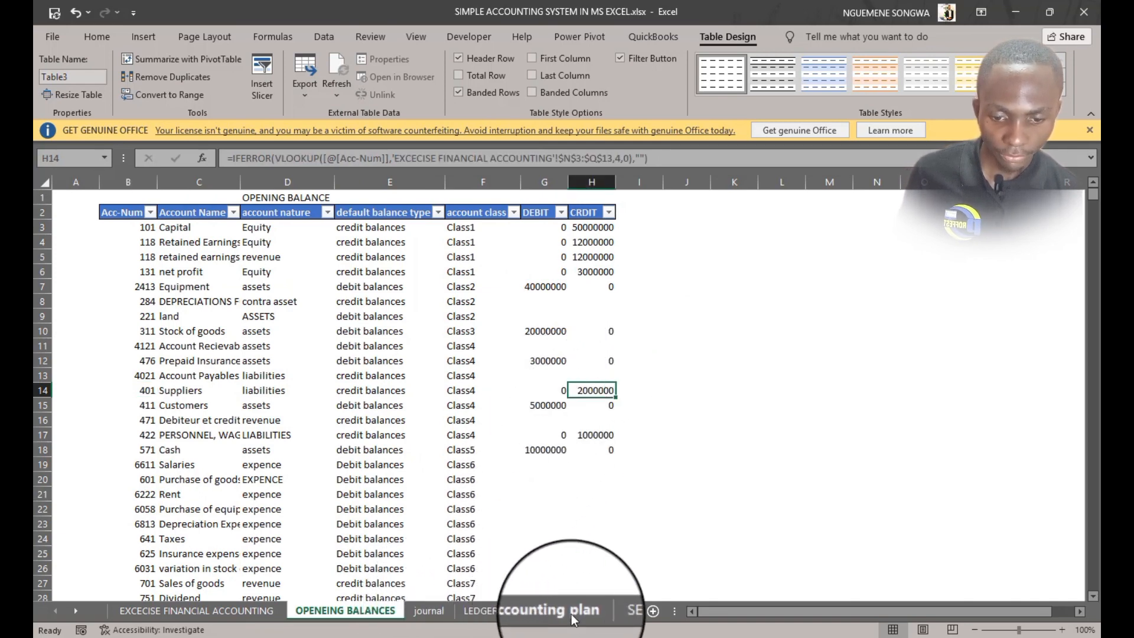
left_click(473, 611)
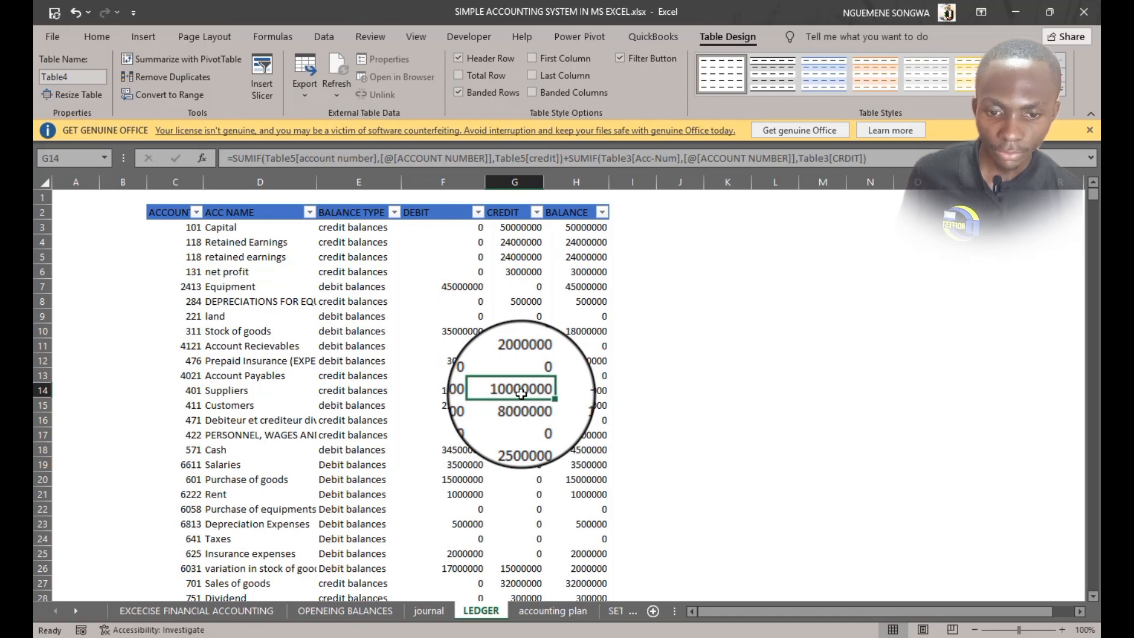
left_click(452, 390)
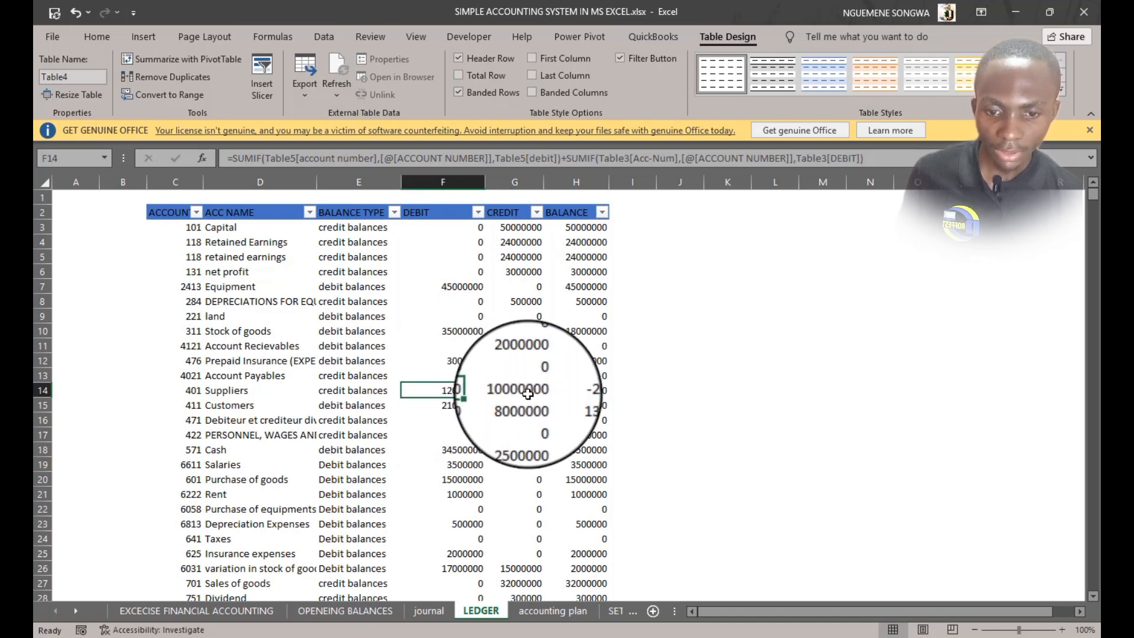
left_click(527, 394)
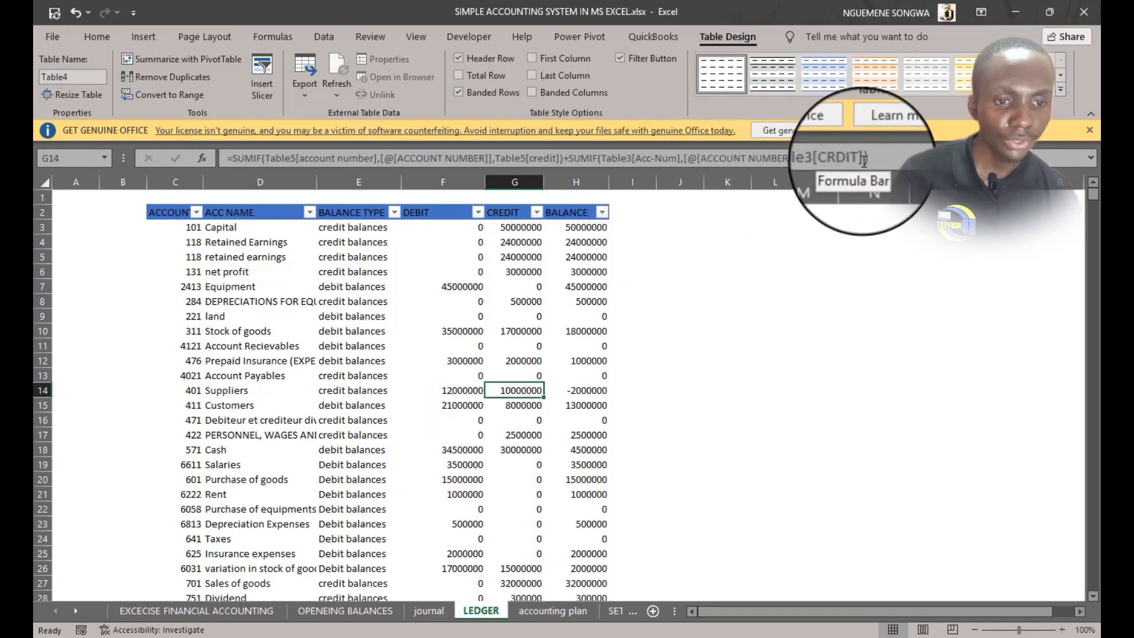
left_click(435, 612)
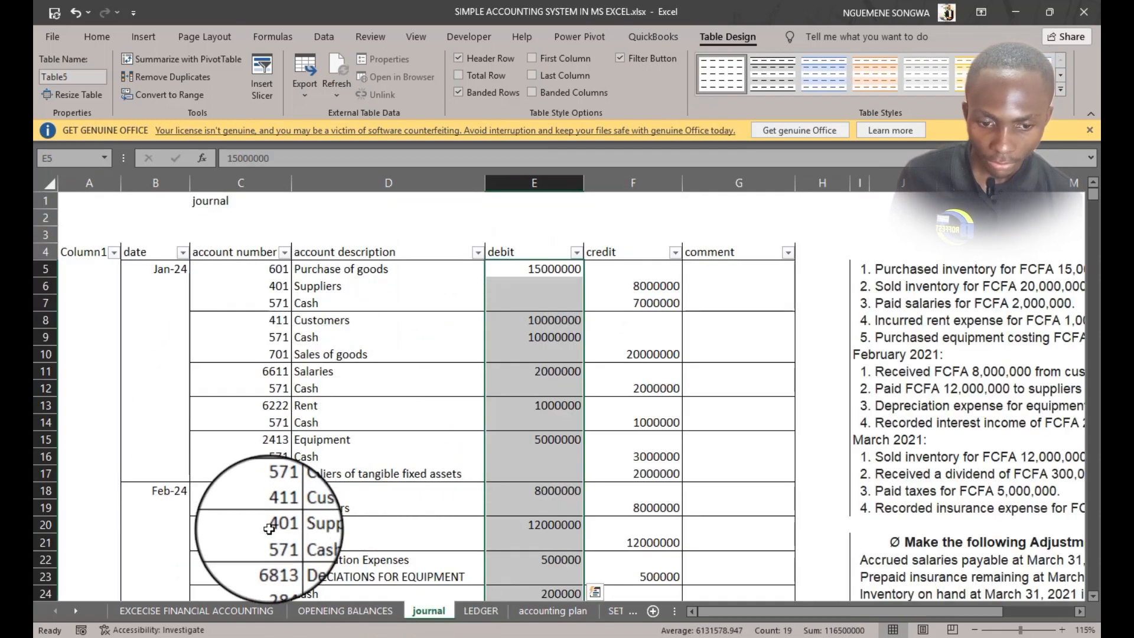
scroll(585, 414, "down", 3)
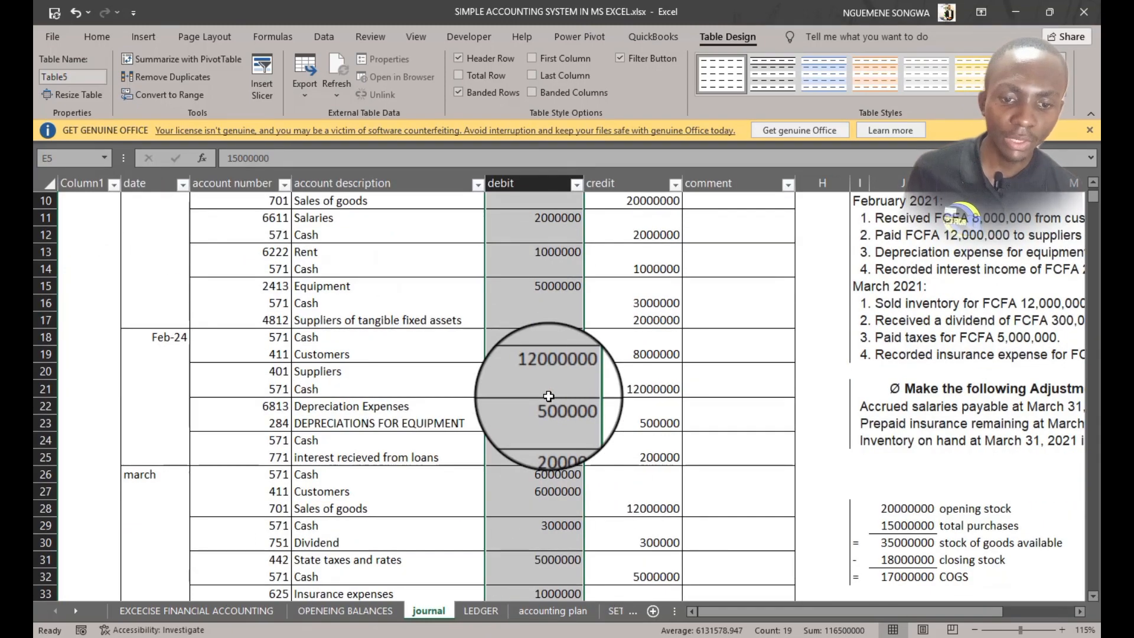
scroll(549, 396, "up", 3)
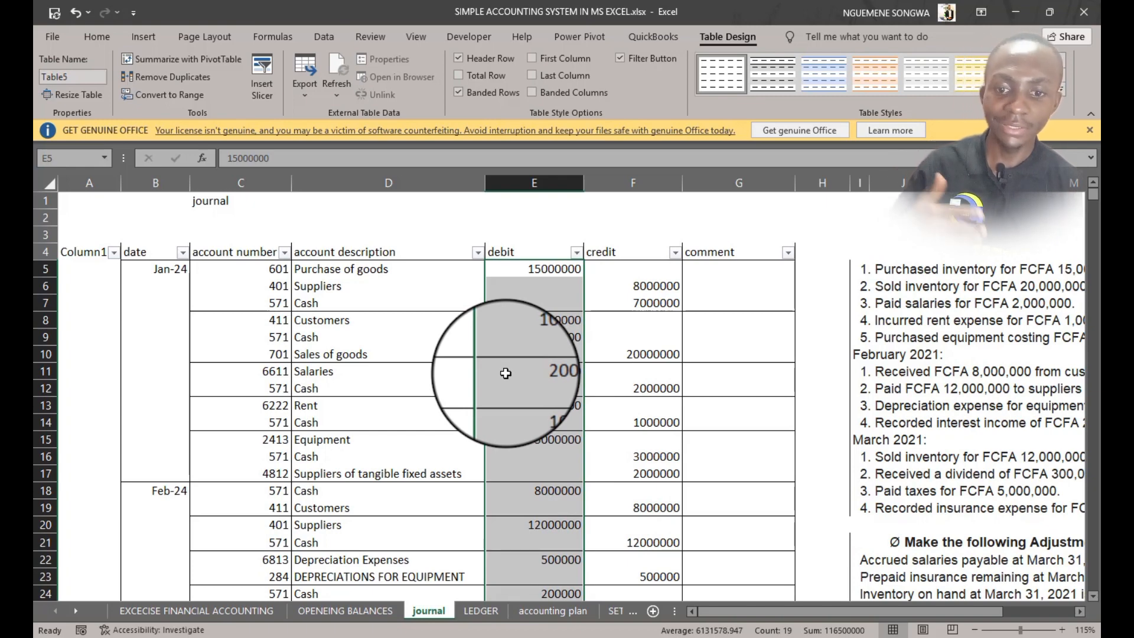
left_click(470, 613)
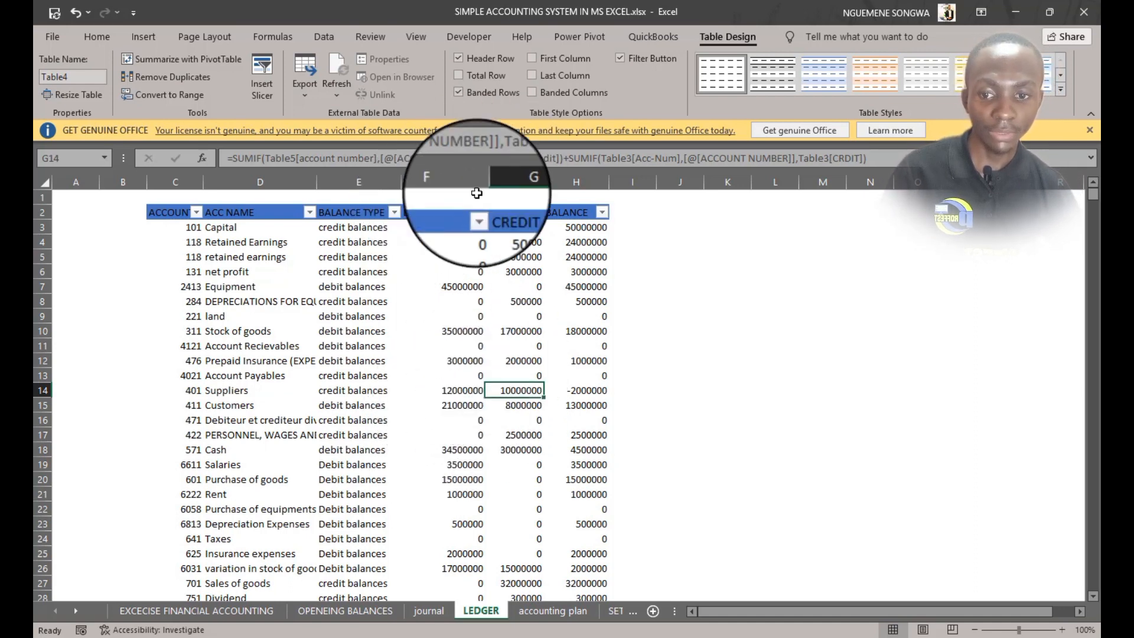
scroll(486, 532, "down", 4)
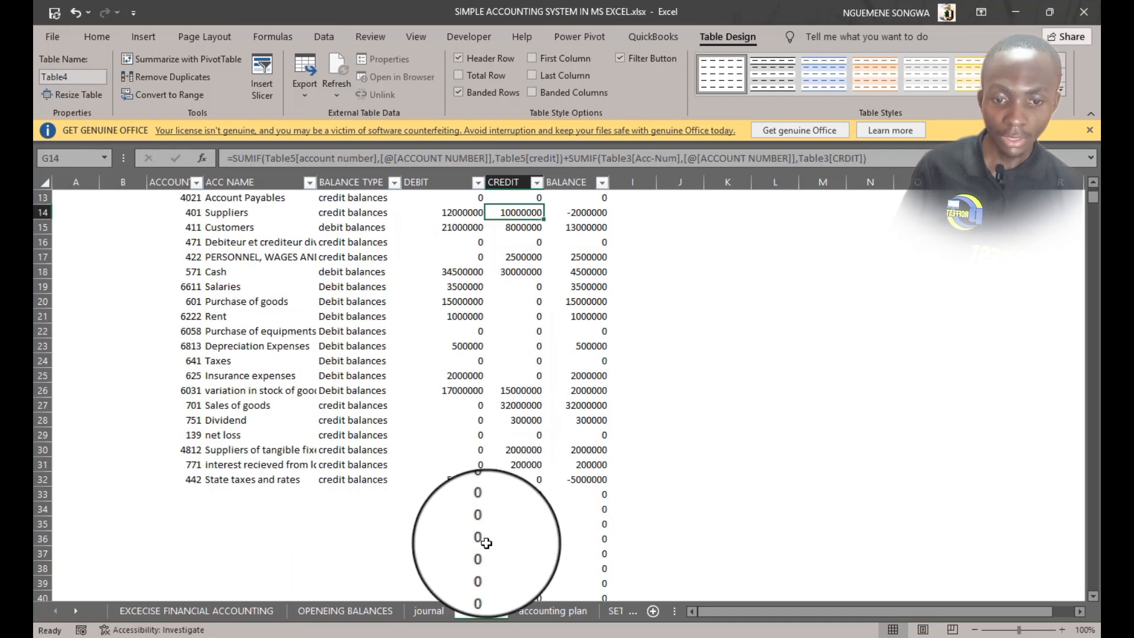
scroll(486, 543, "up", 4)
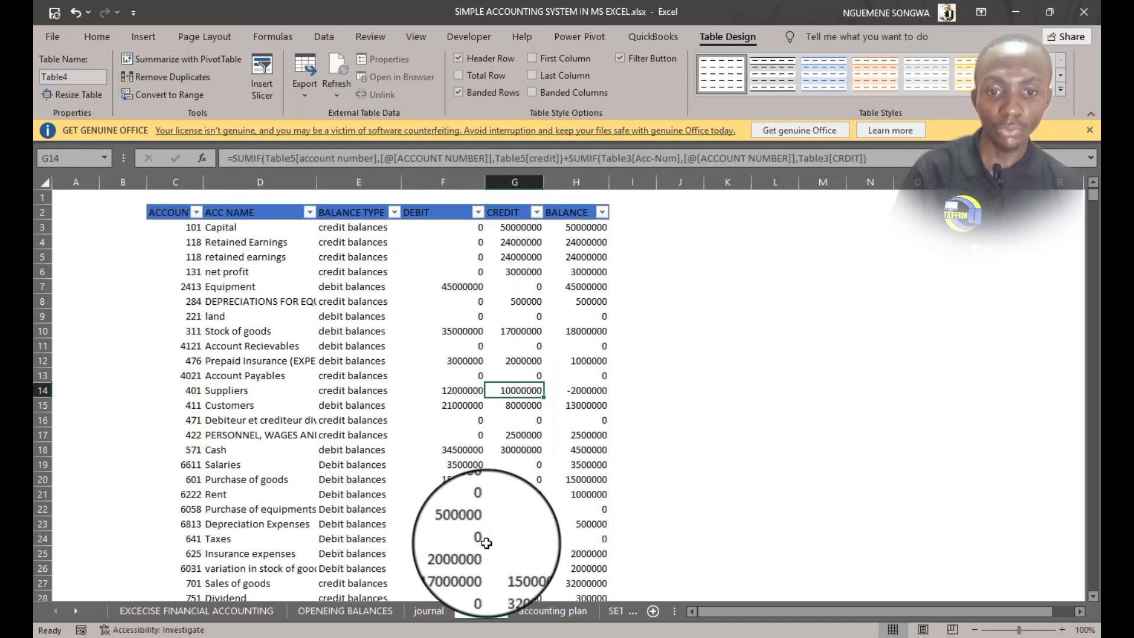
left_click(727, 224)
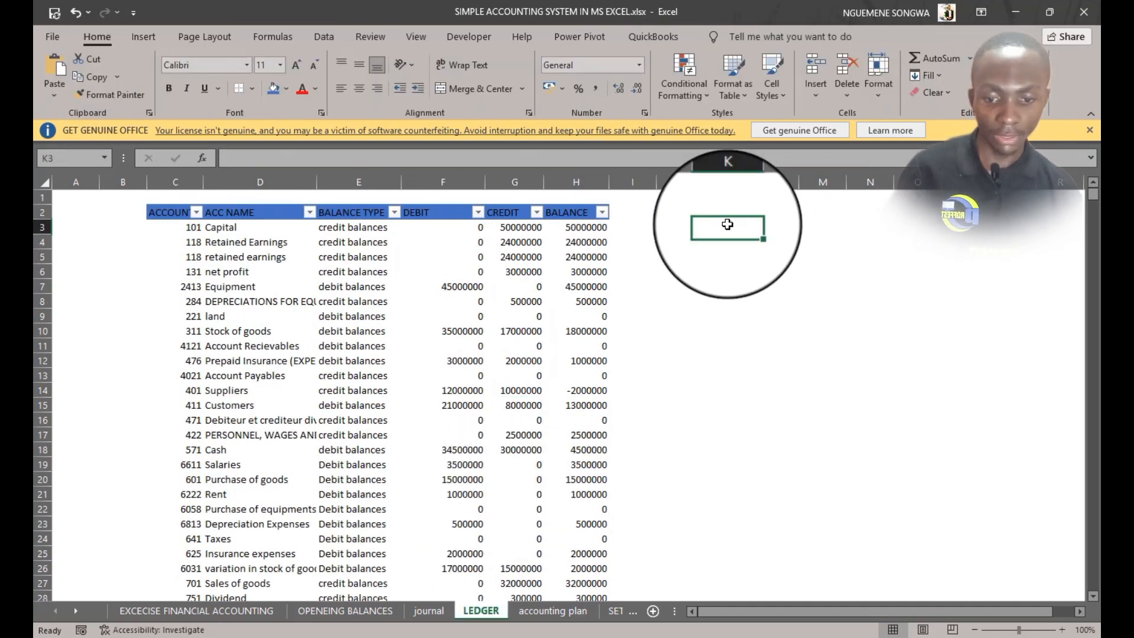
In the journal, total the debit and credit columns in the cells above the table with SUM formulas
left_click(429, 610)
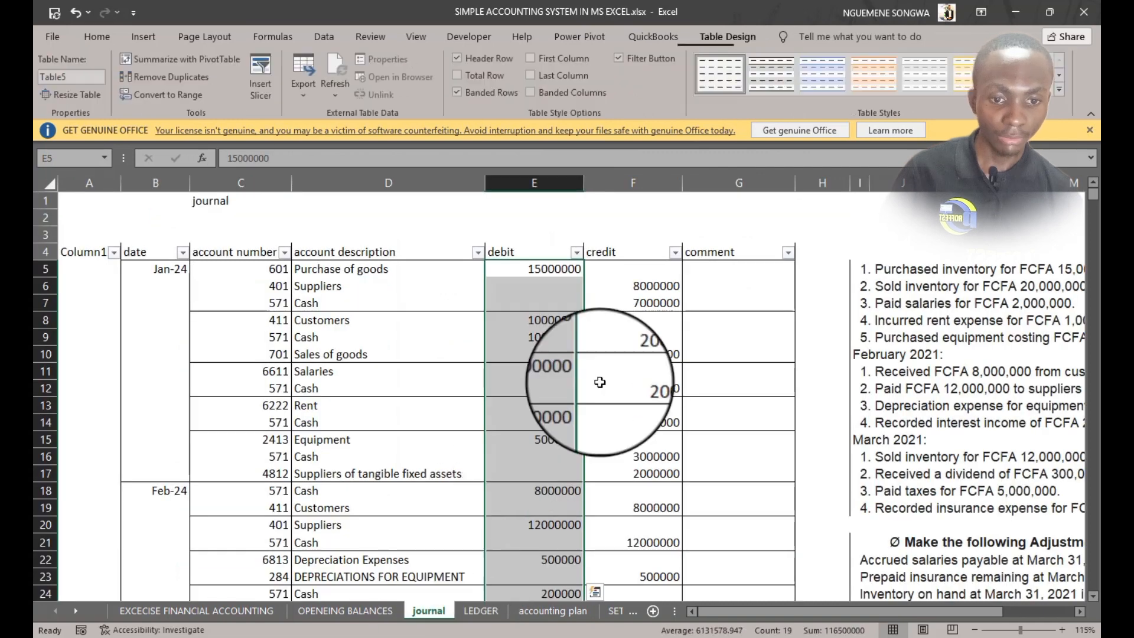
left_click(547, 232)
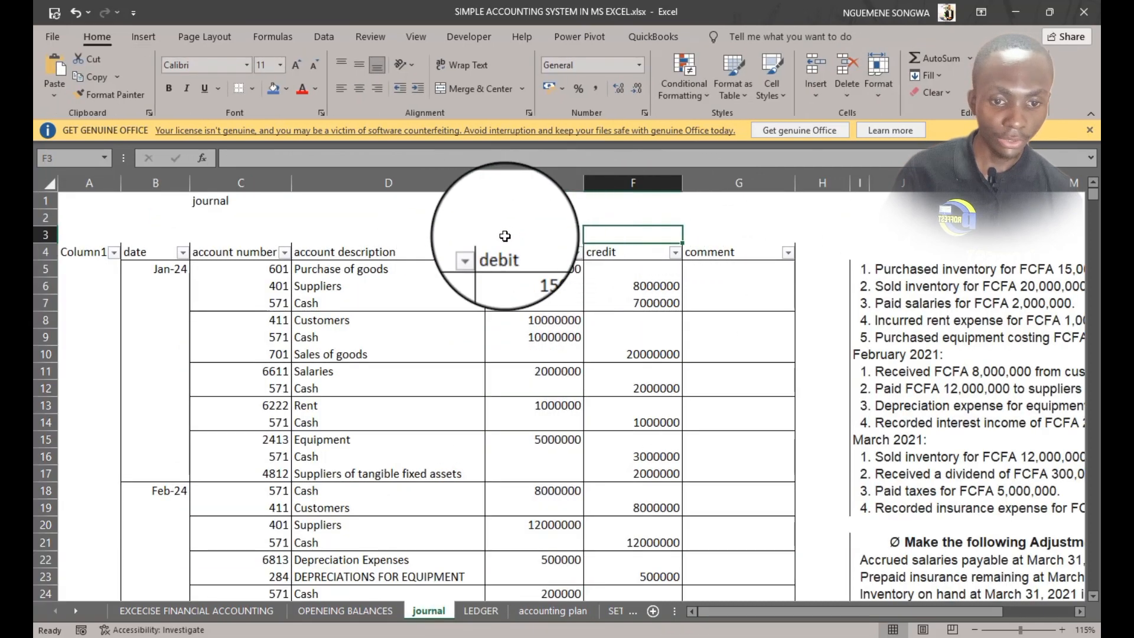
left_click(607, 235)
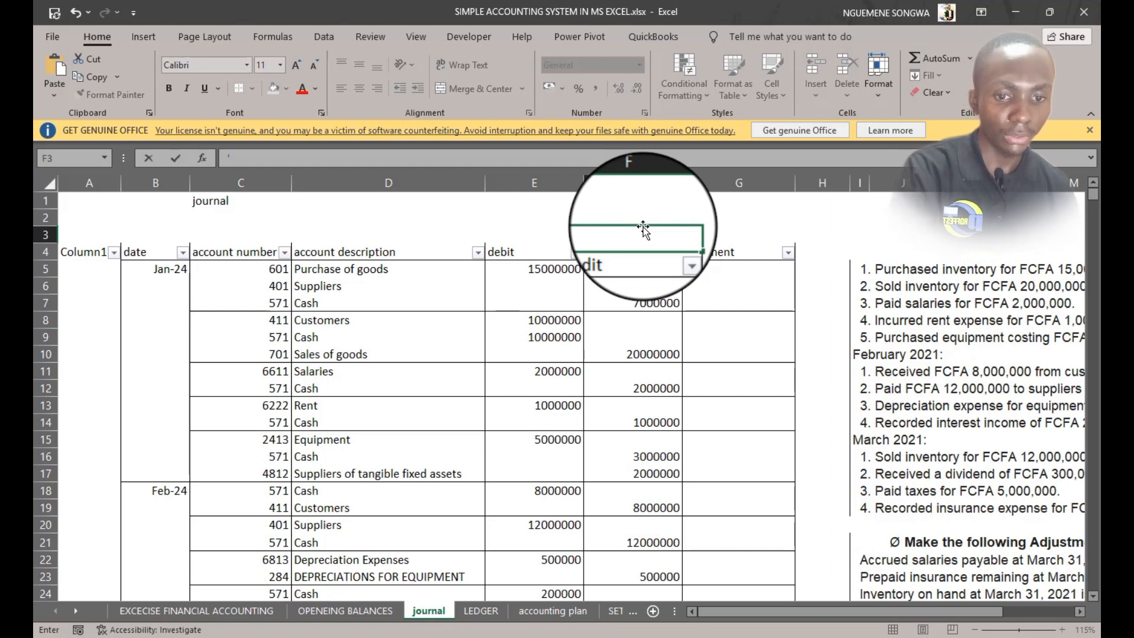
left_click(534, 235)
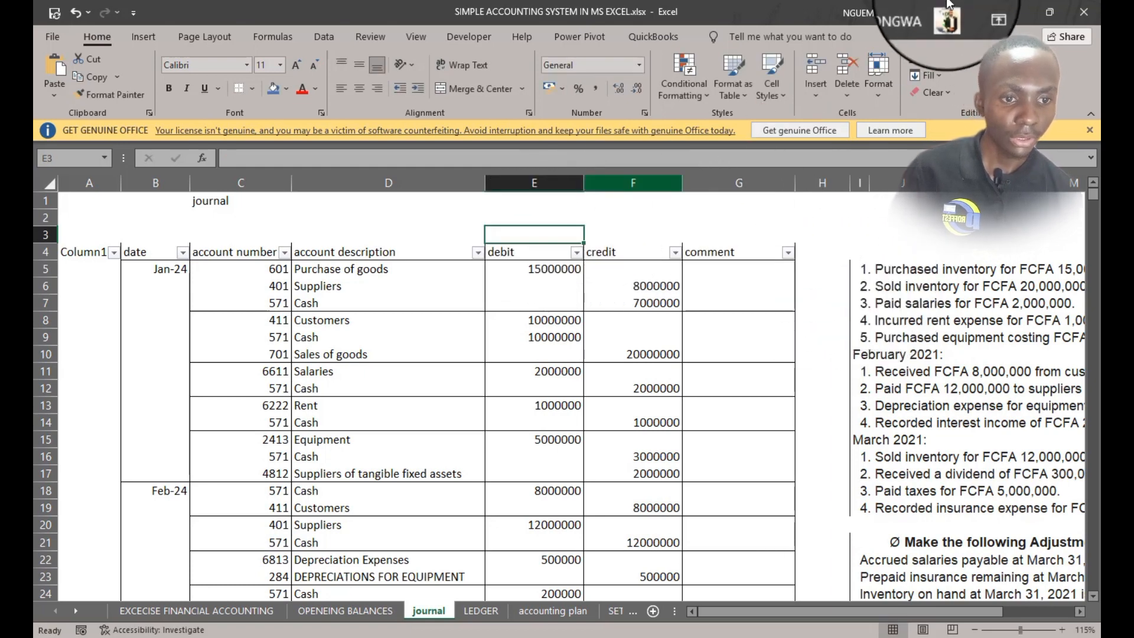
left_click(919, 55)
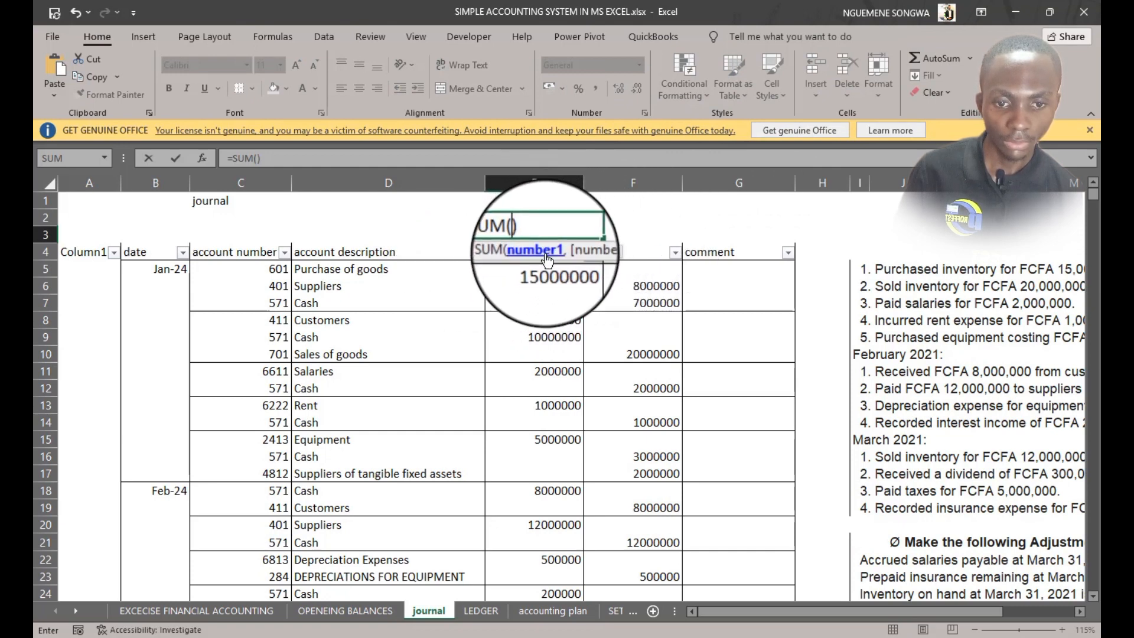
left_click(534, 236)
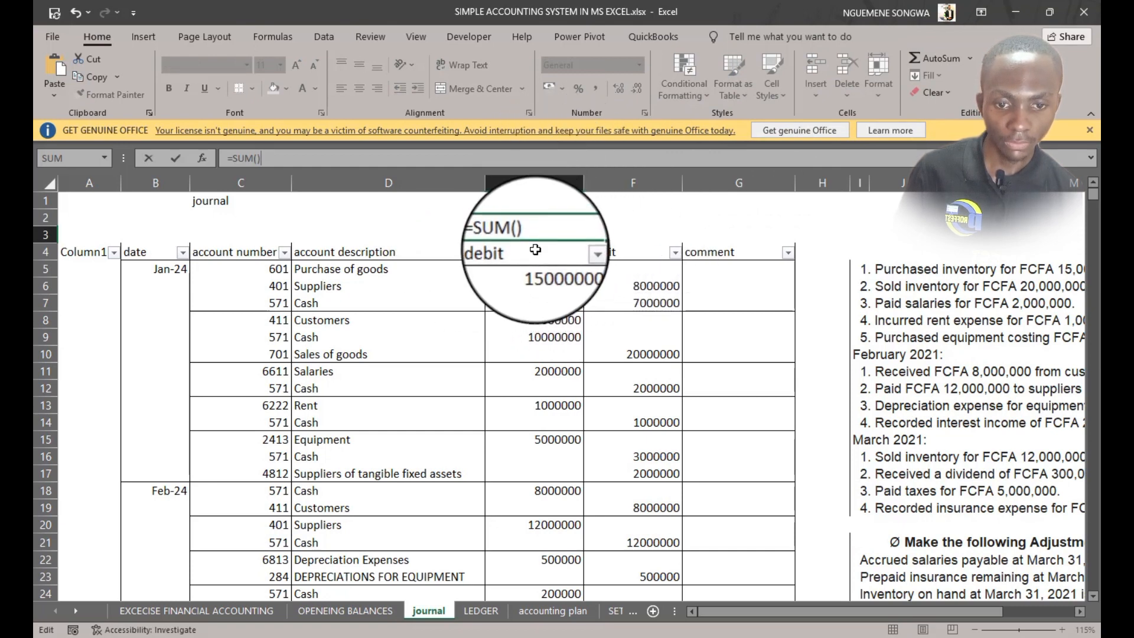
key("Return")
left_click(546, 401)
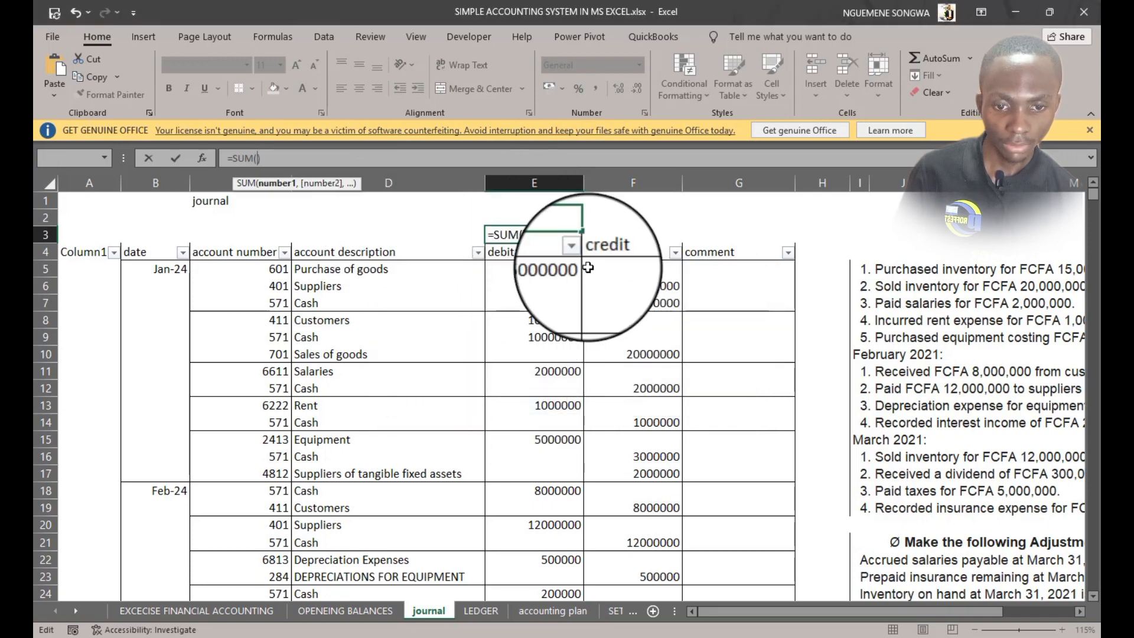
left_click(537, 243)
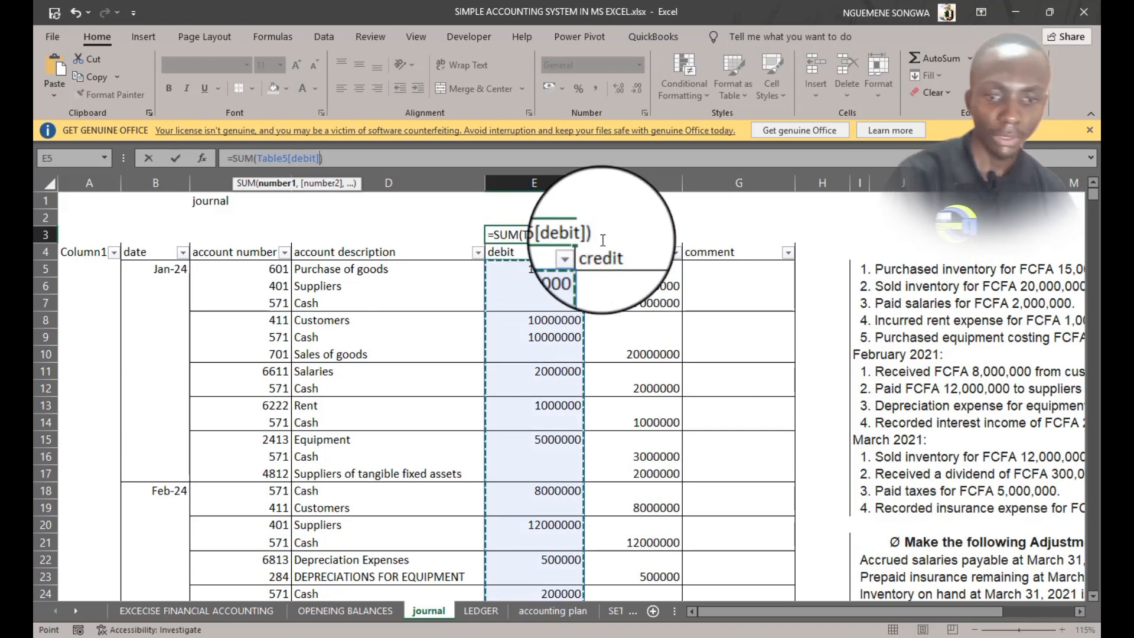
key("ctrl+Return")
left_click_drag(589, 240, 671, 232)
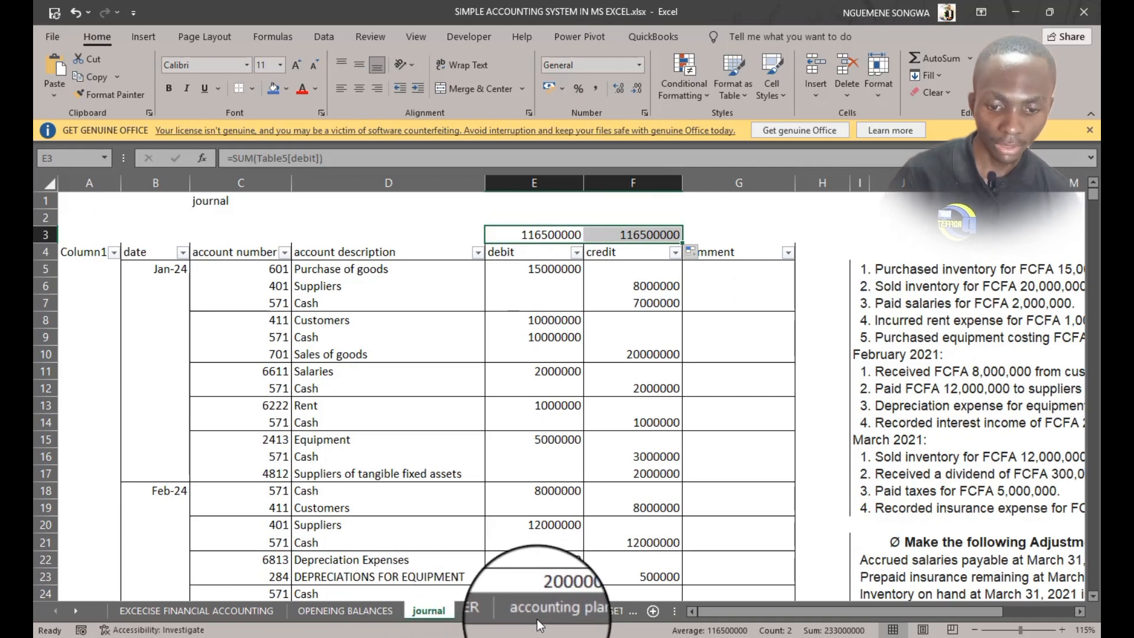
In the ledger, total the DEBIT and CREDIT columns in J2 and K2 with SUM formulas
left_click(484, 610)
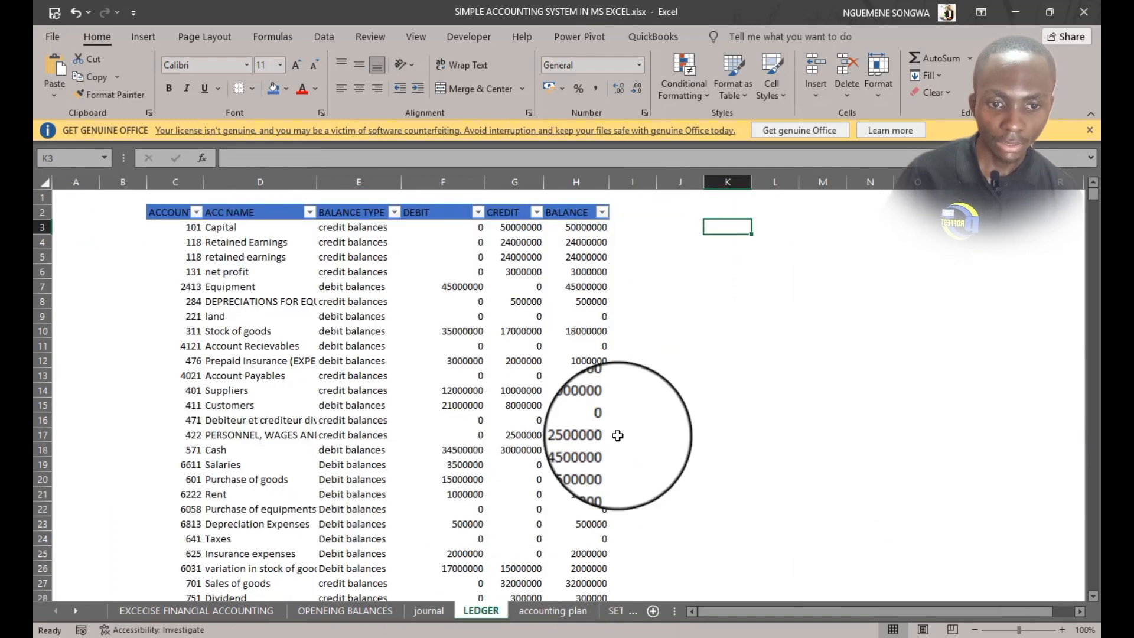
left_click(679, 211)
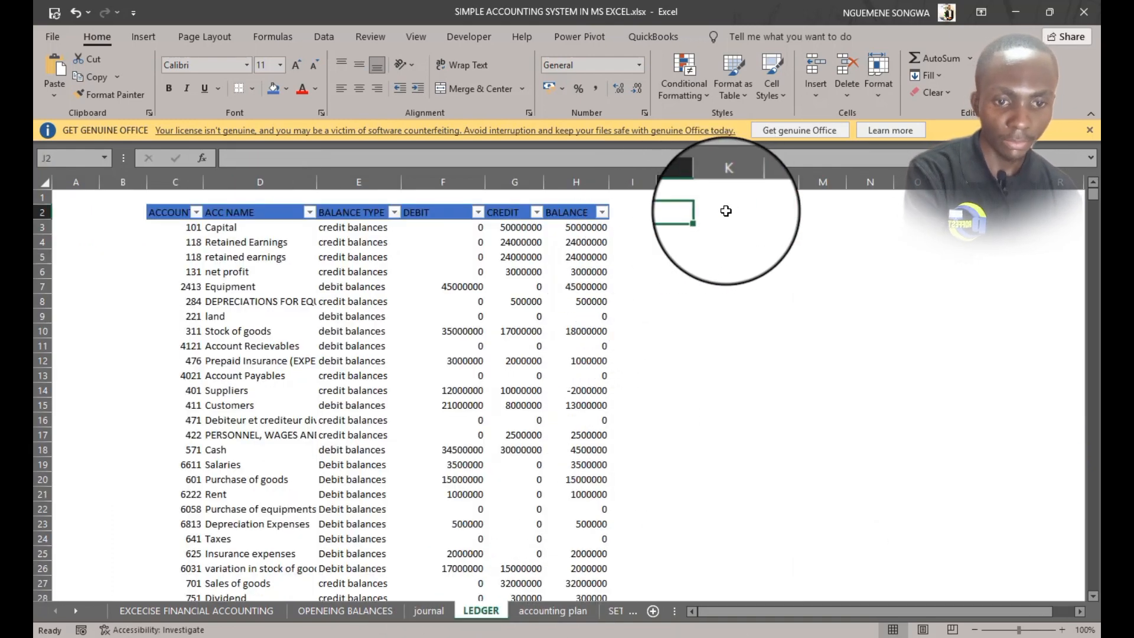
type("=")
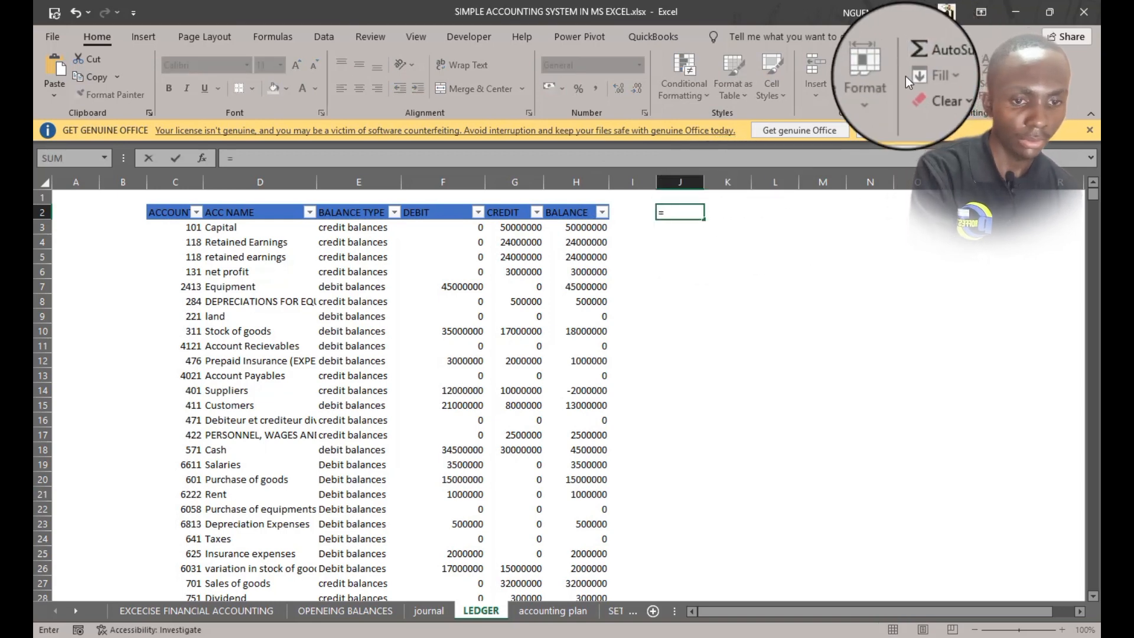
key("Escape")
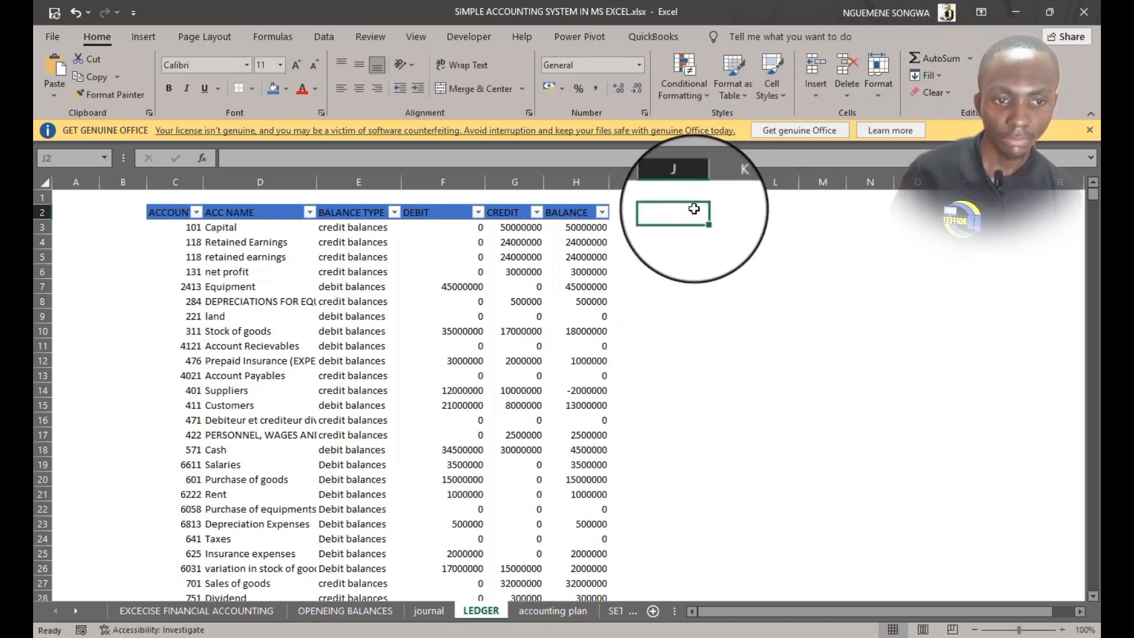
left_click(914, 59)
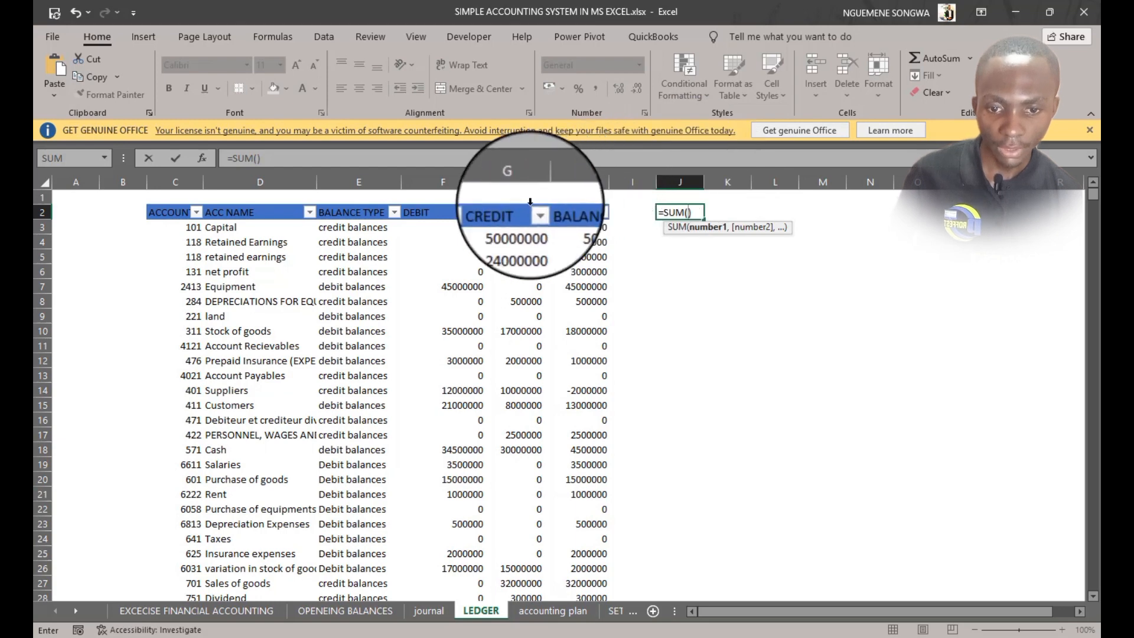
left_click(447, 203)
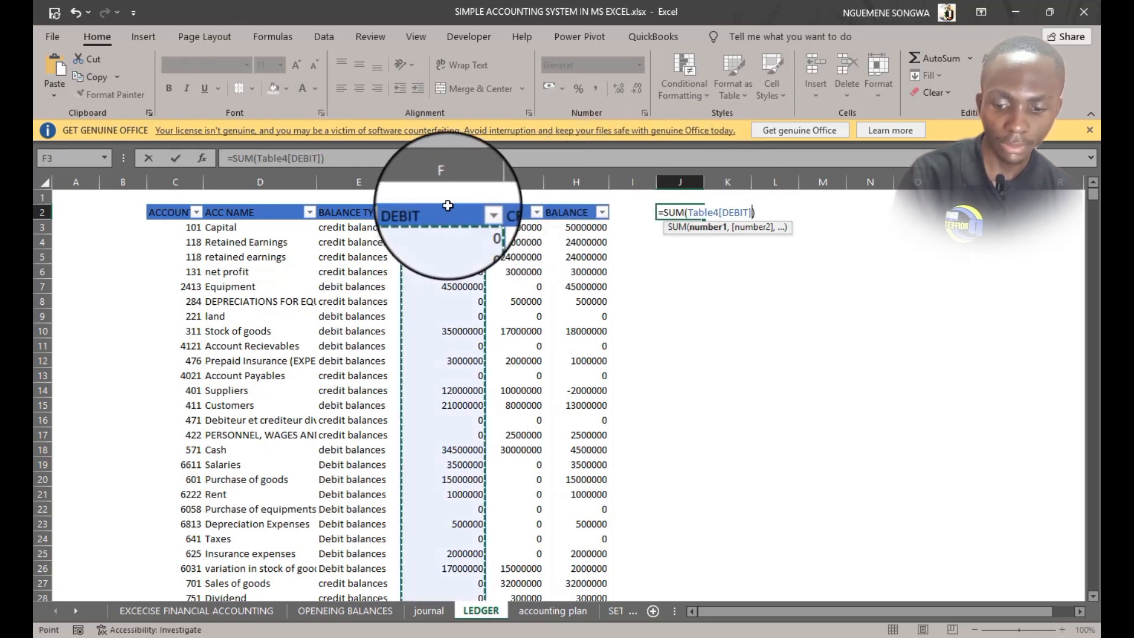
key("Tab")
left_click(691, 211)
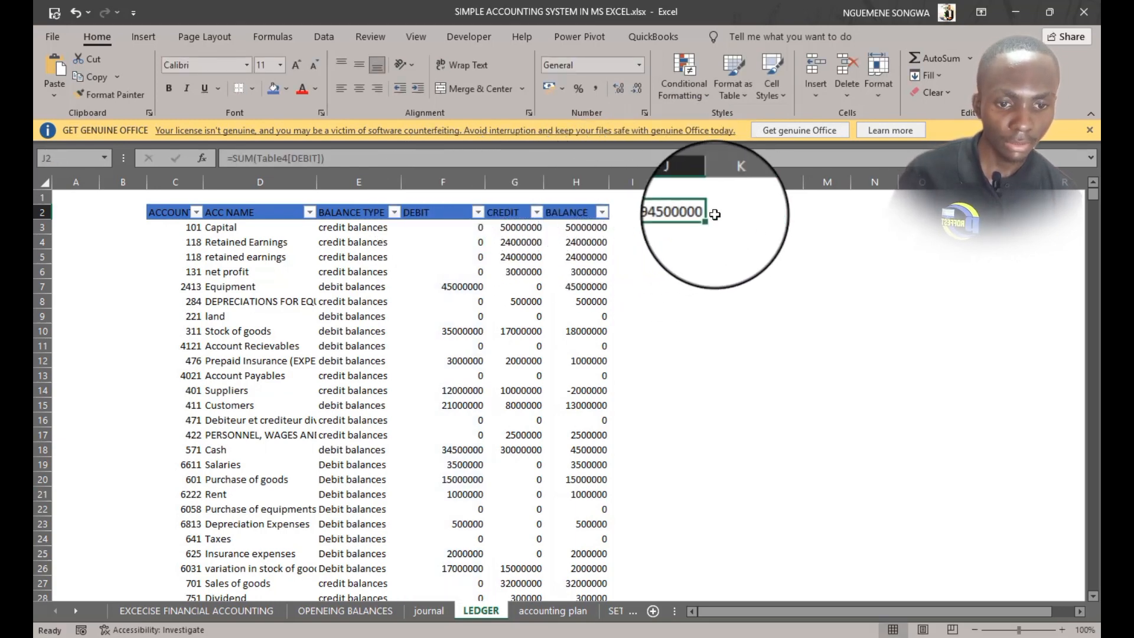
left_click_drag(713, 219, 802, 182)
left_click(731, 286)
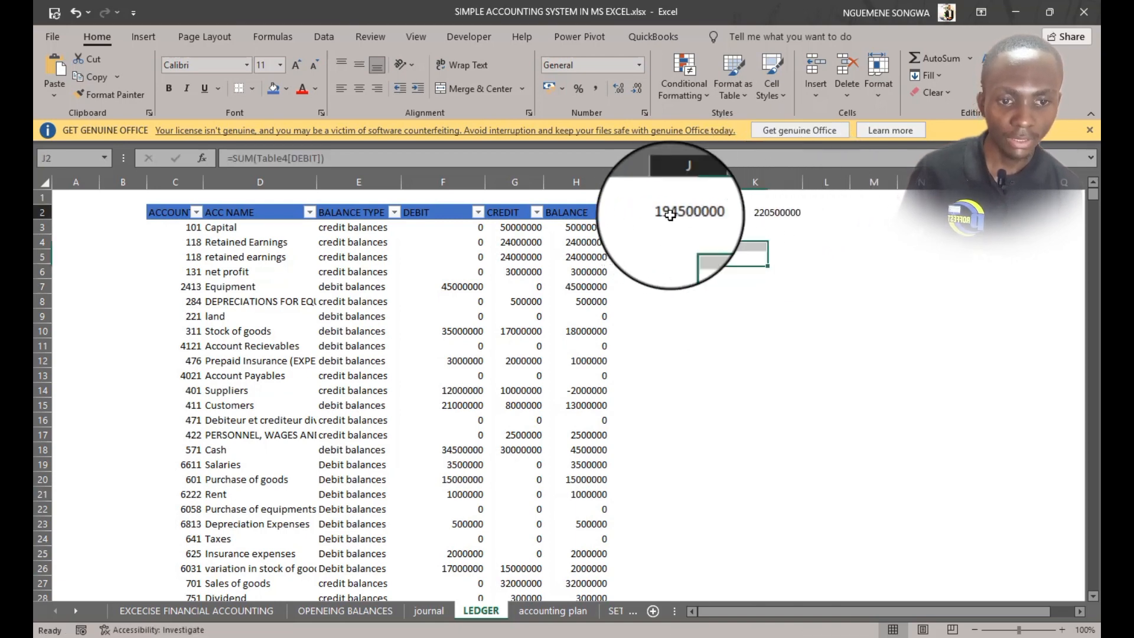
left_click(768, 212)
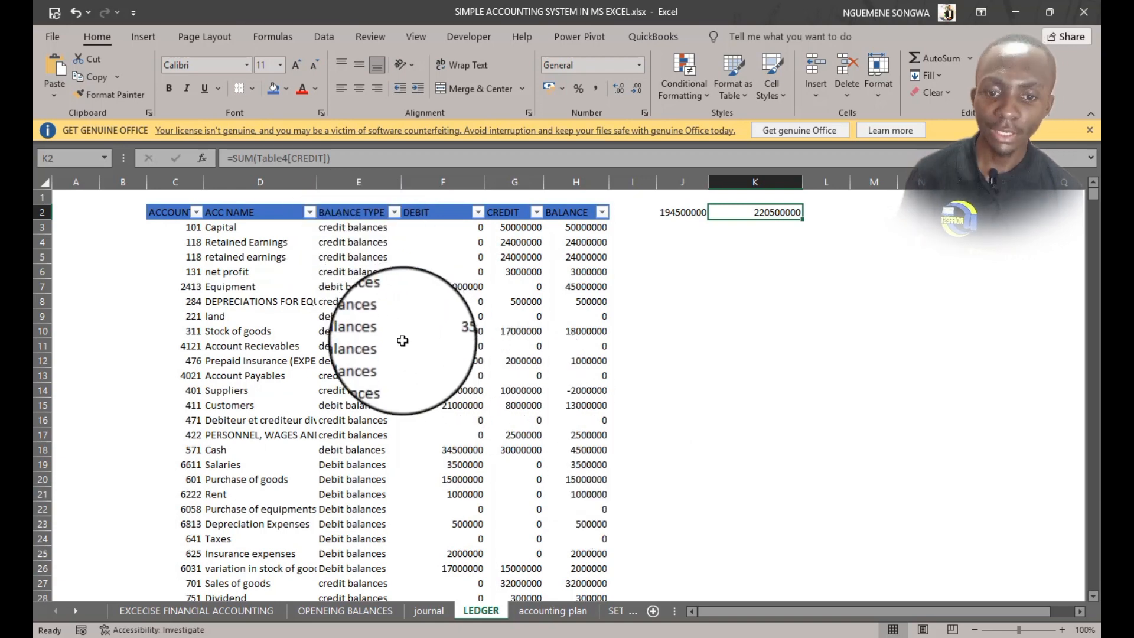
scroll(399, 339, "down", 1)
scroll(395, 350, "up", 1)
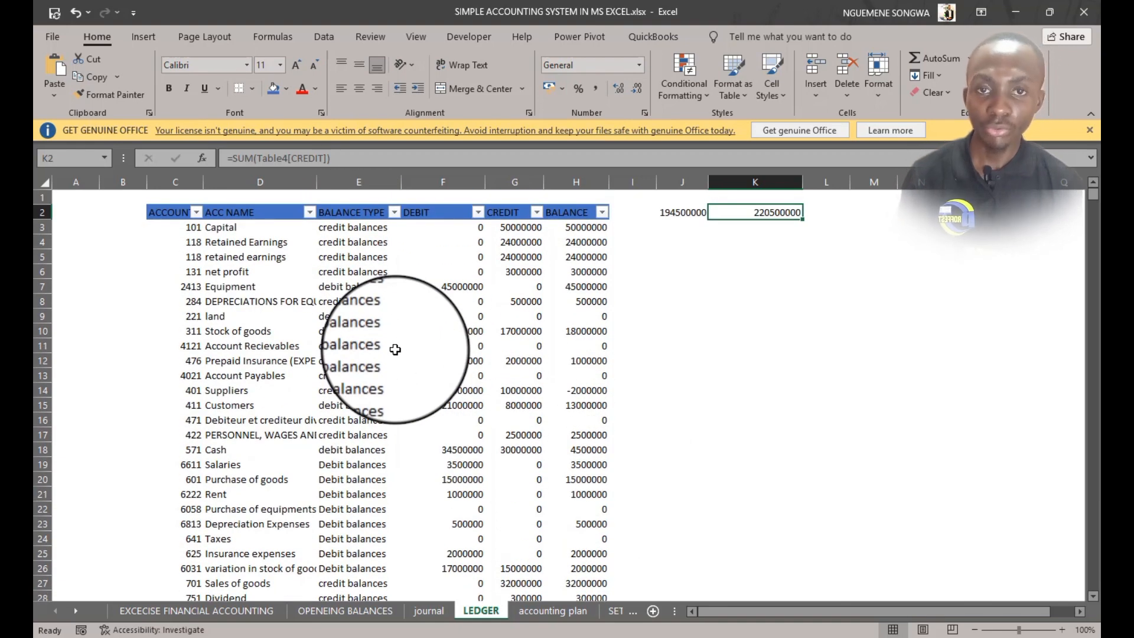